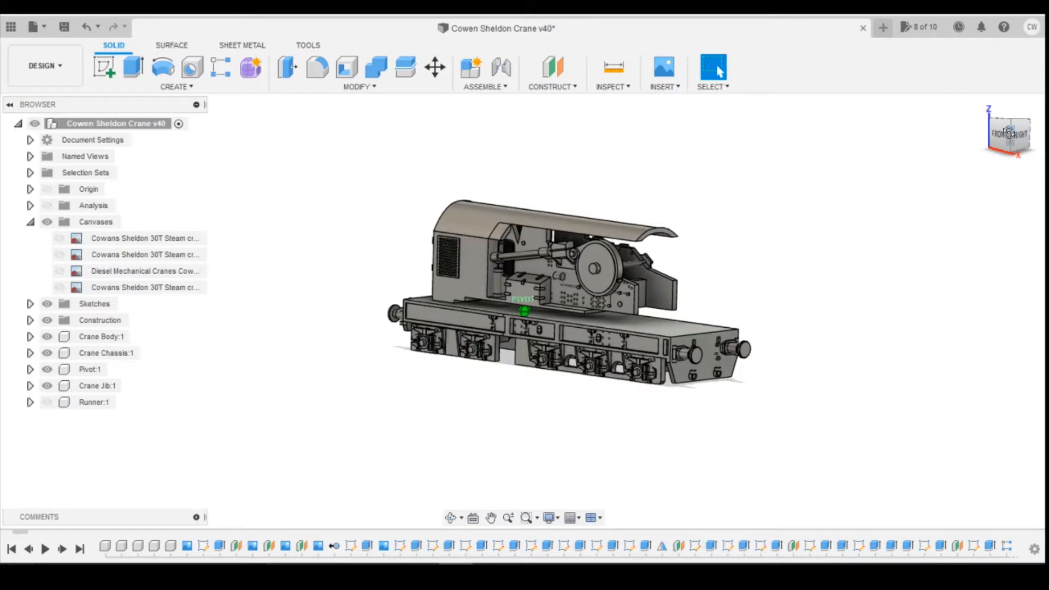
# - Examine the whole crane model from the front, the underside and the buffer end
pyautogui.click(1014, 135)
pyautogui.click(1010, 136)
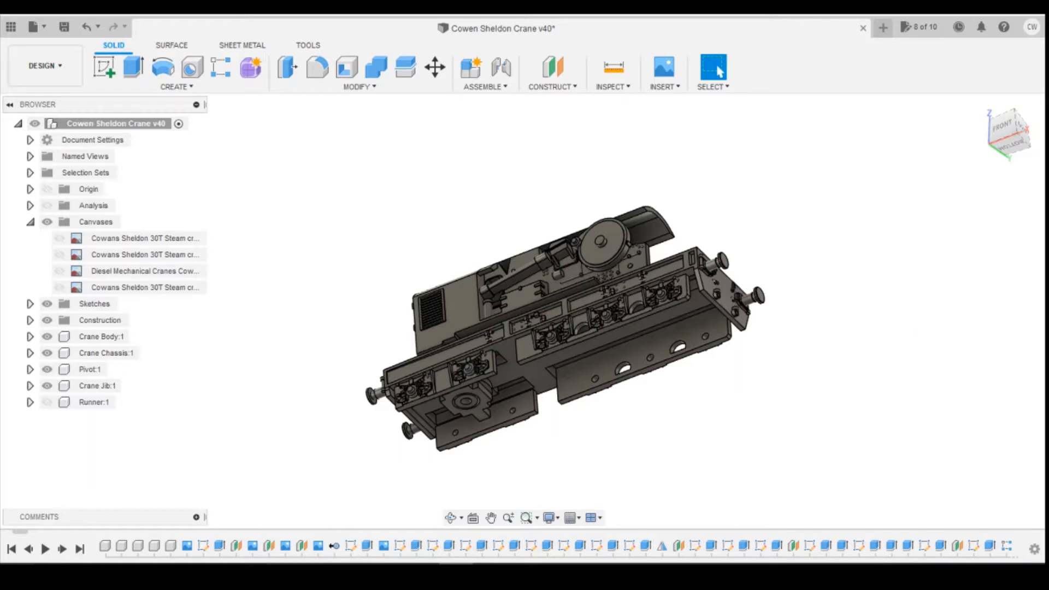
pyautogui.click(1017, 157)
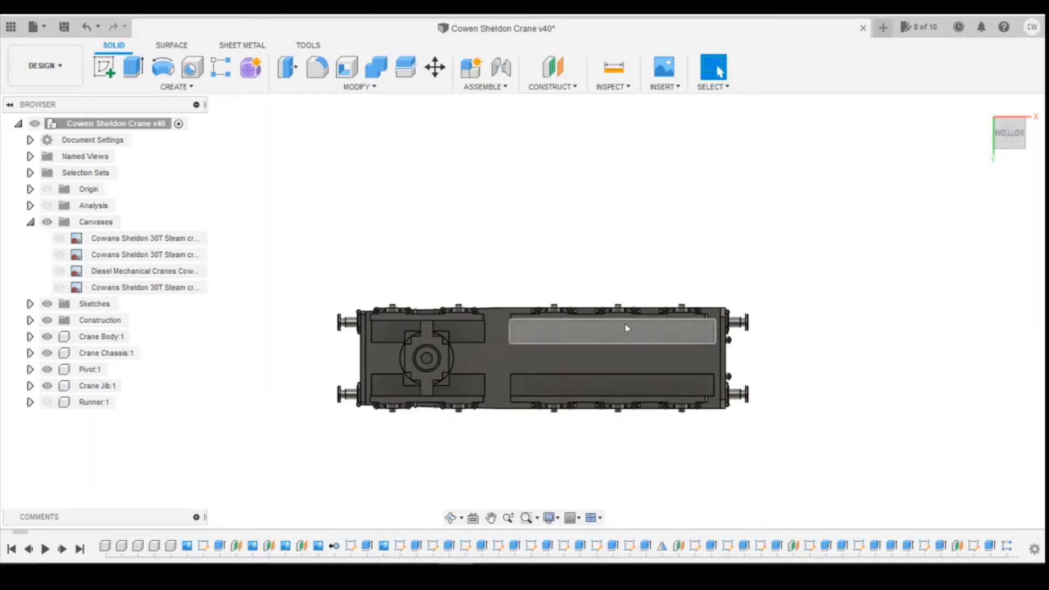
pyautogui.moveTo(1010, 135); pyautogui.dragTo(999, 232)
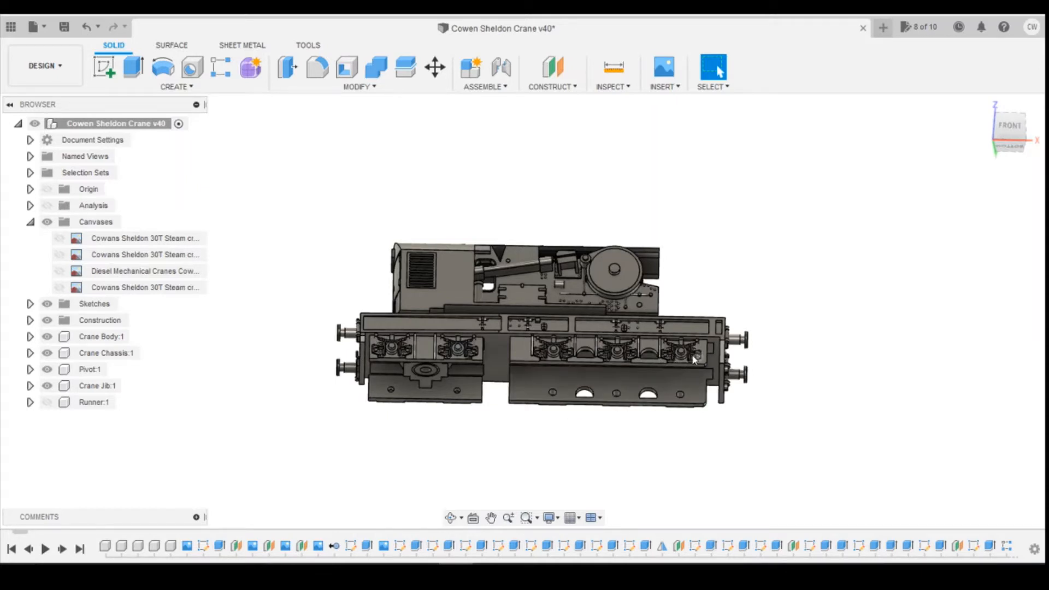
pyautogui.click(1001, 128)
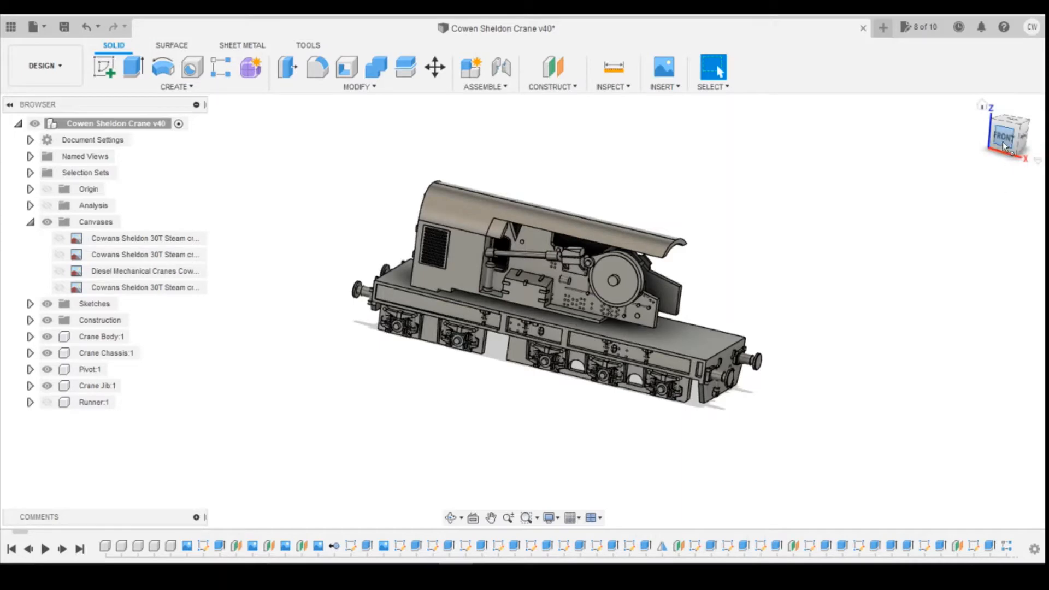
pyautogui.moveTo(1008, 148); pyautogui.dragTo(1045, 126)
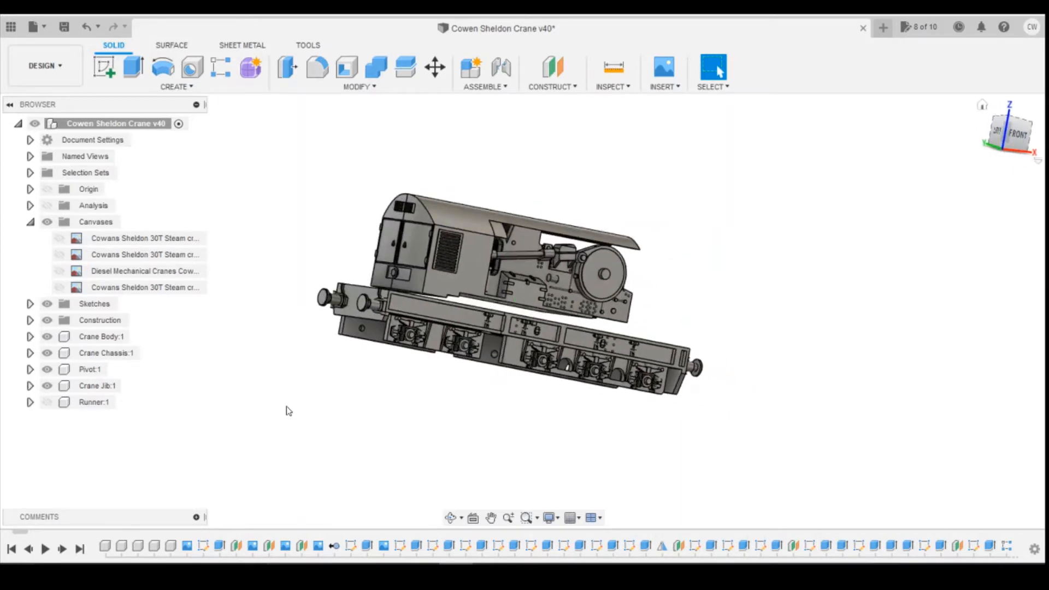
pyautogui.click(1009, 138)
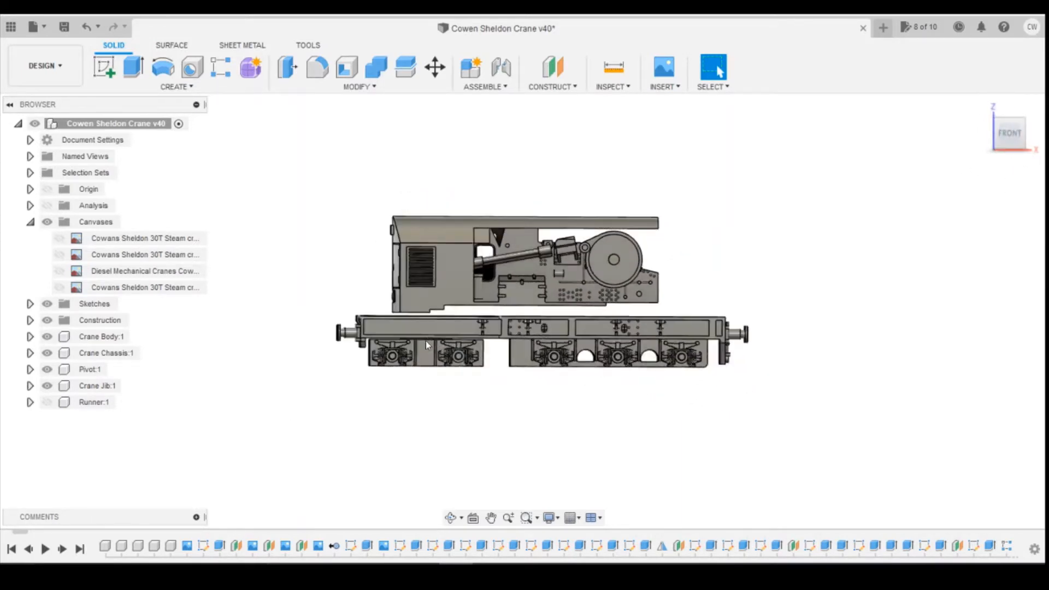
# - Examine the buffer beam end and the gap between the chassis frame and the wheel units up close
pyautogui.scroll(5, 308, 358)
pyautogui.scroll(3, 314, 342)
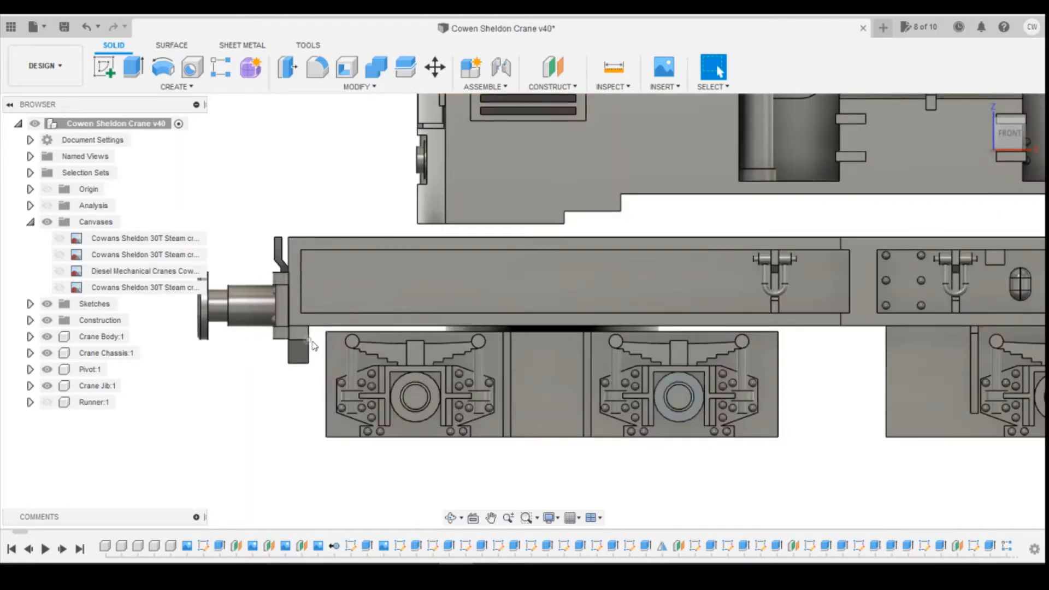
pyautogui.scroll(-2, 354, 344)
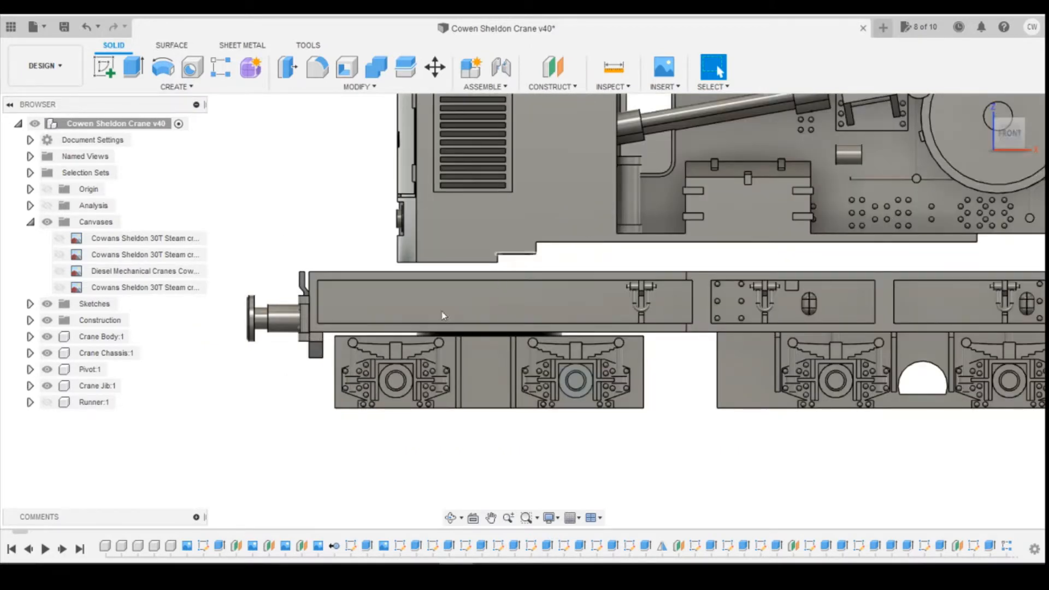
pyautogui.click(1012, 138)
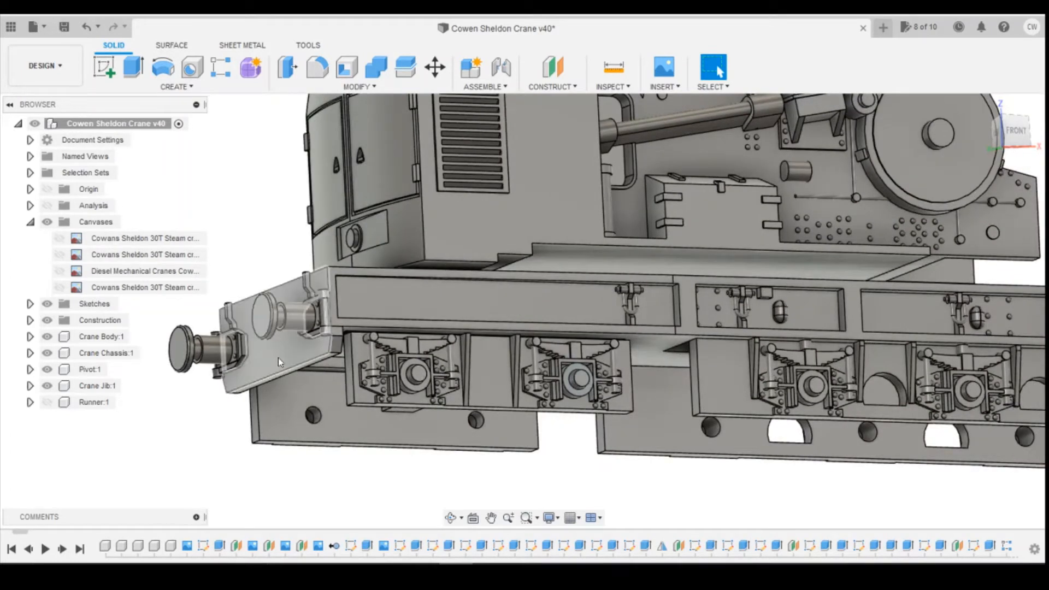
pyautogui.scroll(2, 322, 329)
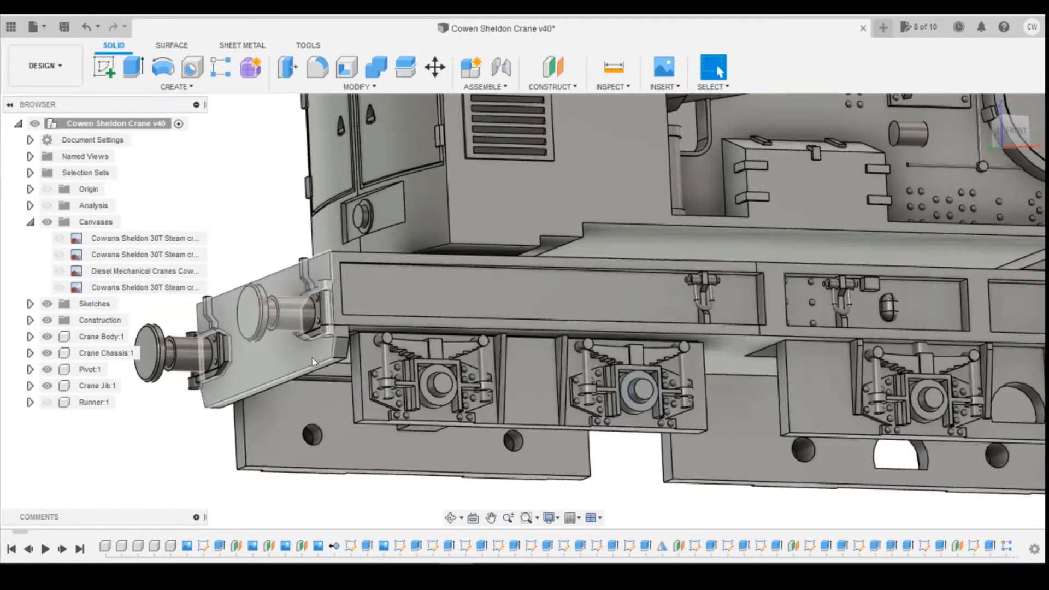
pyautogui.click(1012, 131)
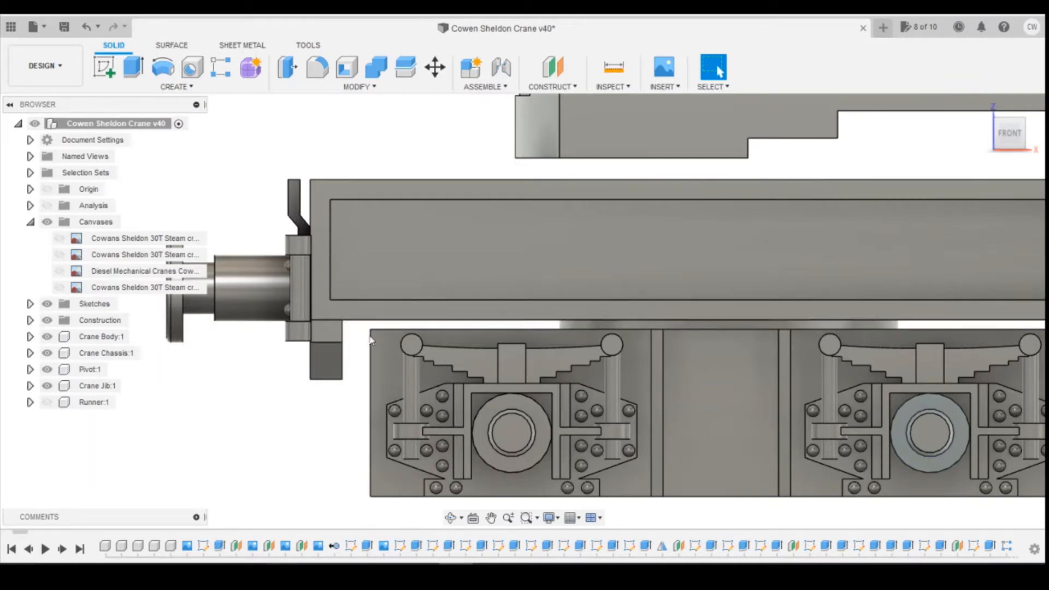
pyautogui.scroll(-3, 382, 369)
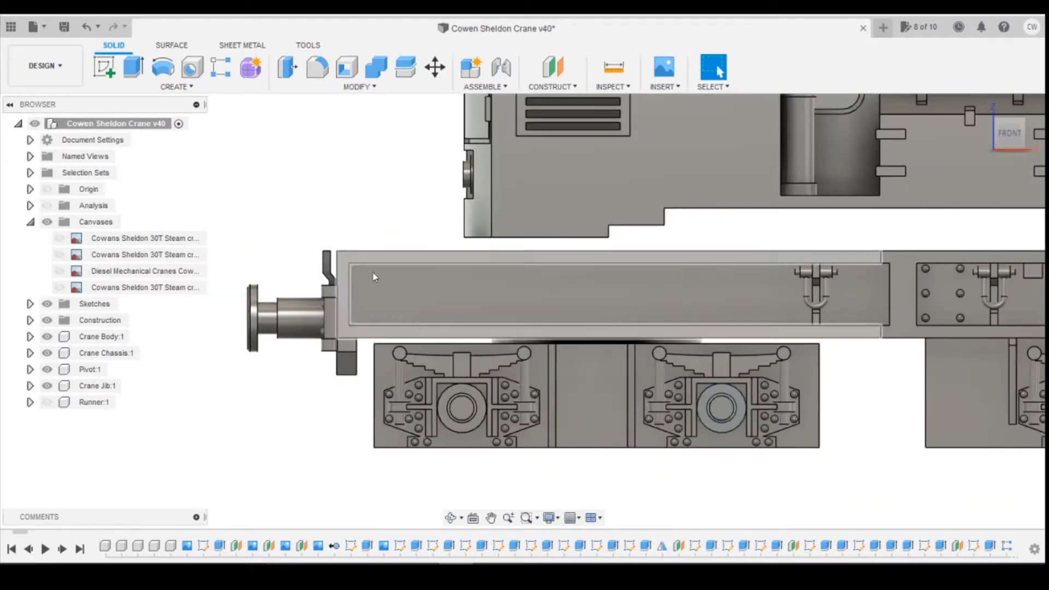
pyautogui.moveTo(1005, 133); pyautogui.dragTo(1042, 126)
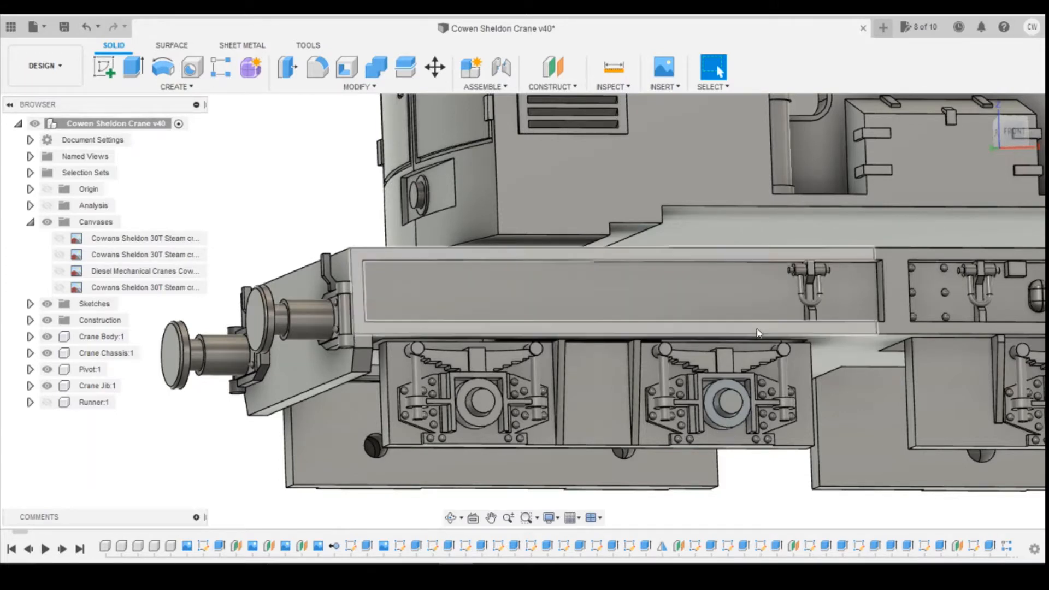
pyautogui.click(1012, 134)
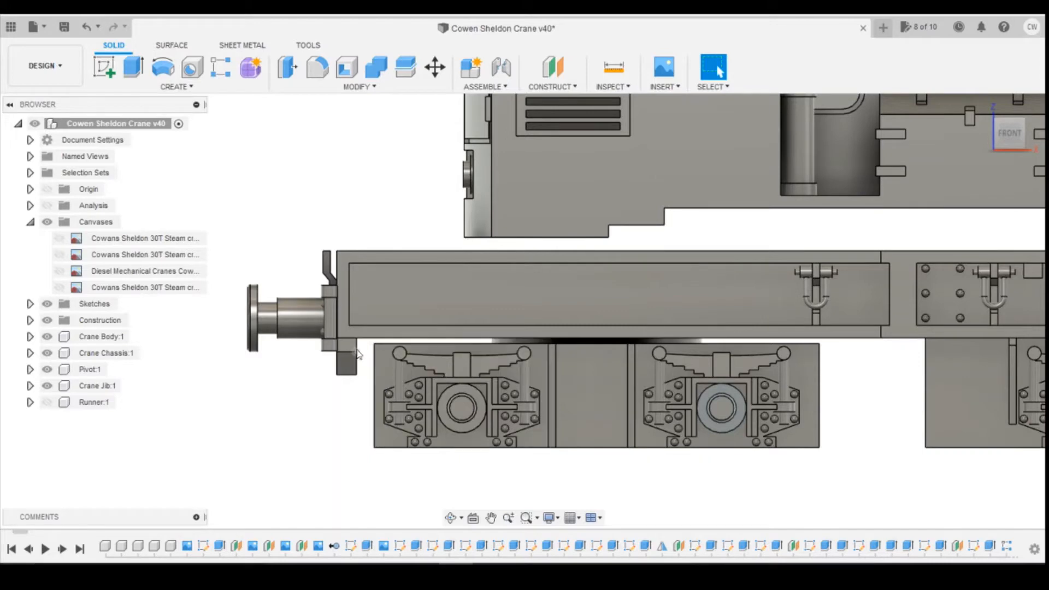
# - Check the length of the short vertical edge beneath the chassis frame, just behind the buffer beam
pyautogui.scroll(3, 360, 348)
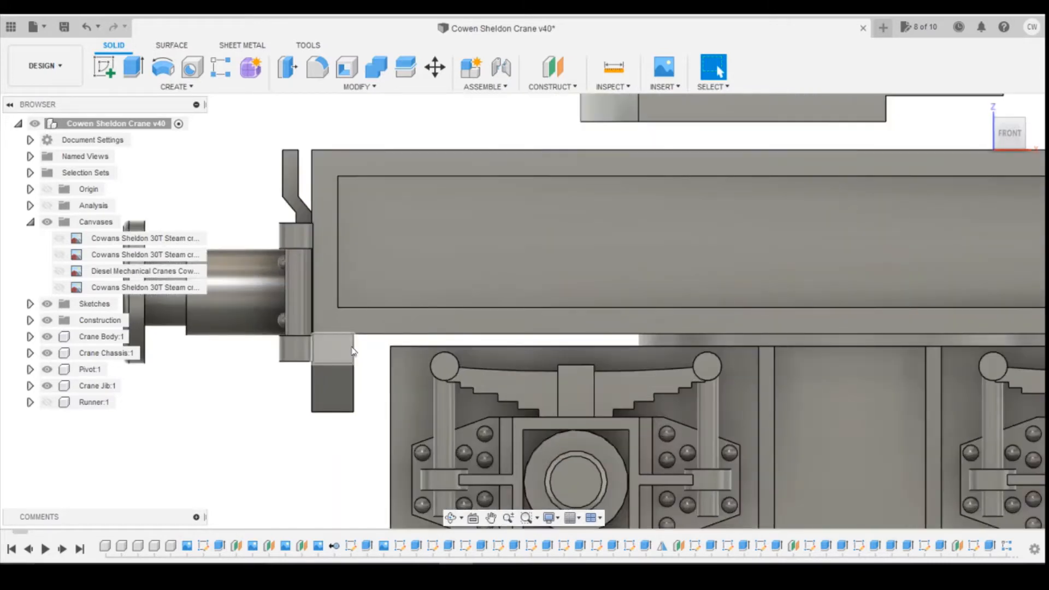
pyautogui.click(353, 350)
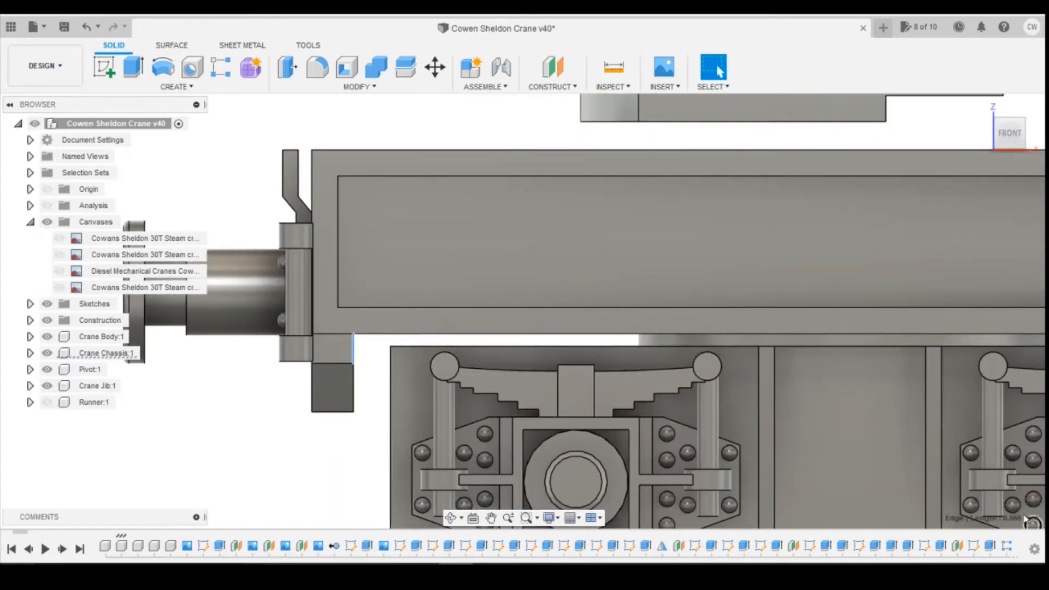
pyautogui.scroll(-3, 344, 369)
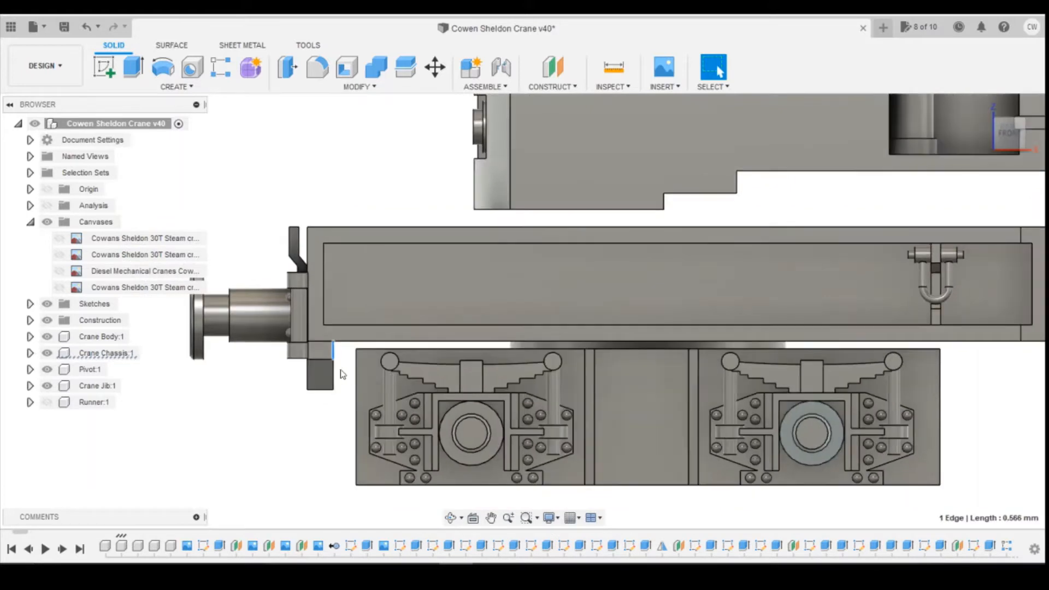
pyautogui.scroll(-4, 338, 366)
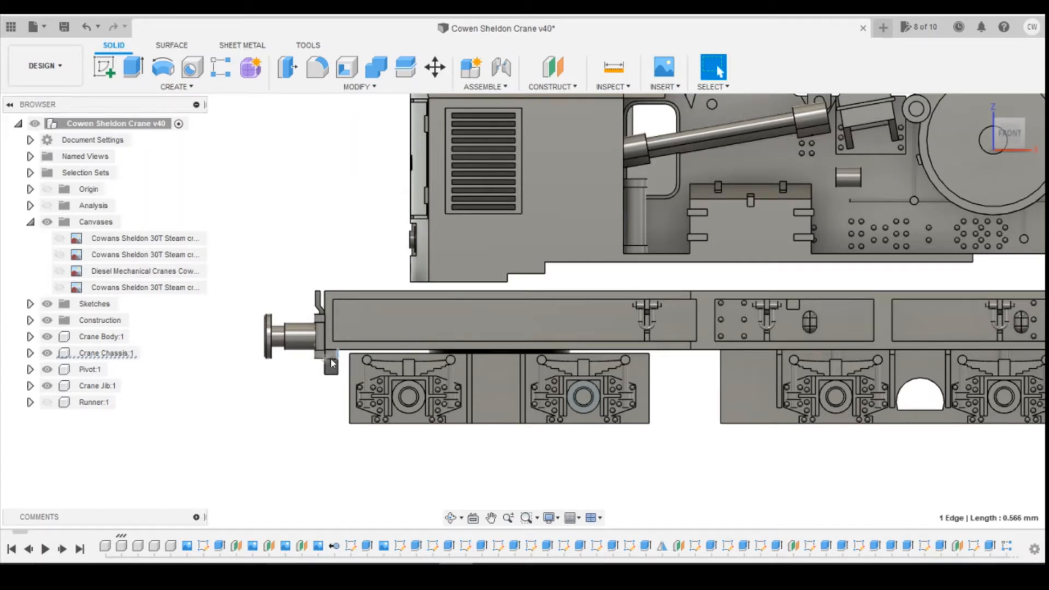
pyautogui.scroll(-3, 327, 358)
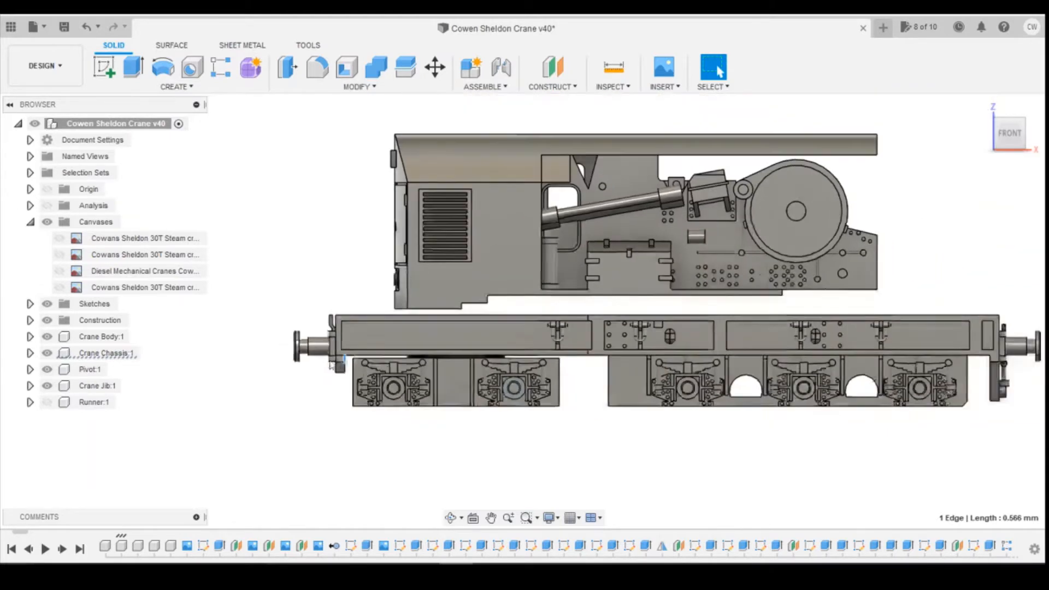
pyautogui.scroll(3, 694, 377)
pyautogui.scroll(-2, 743, 371)
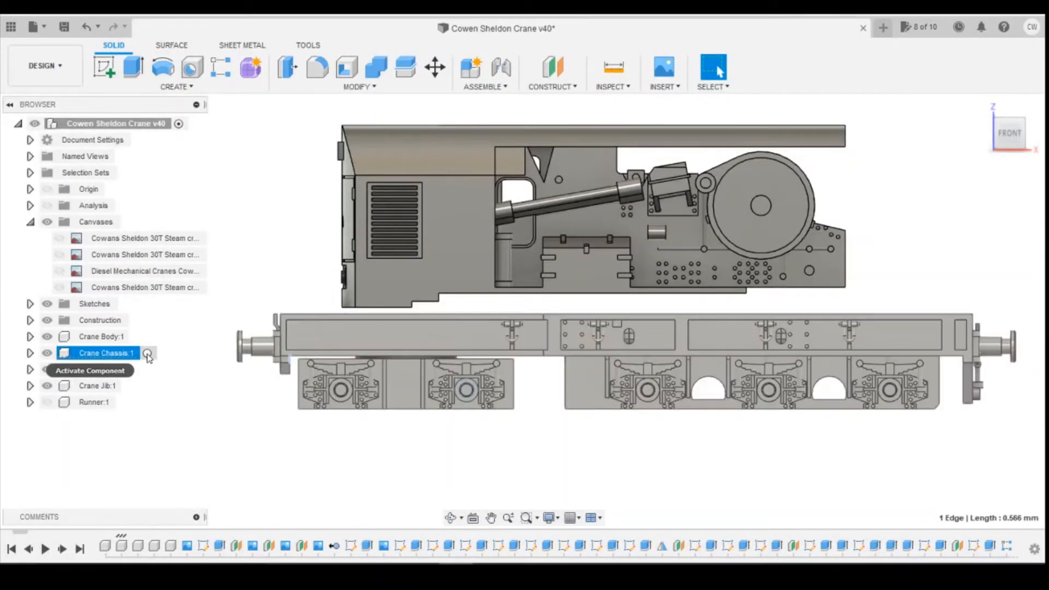
# - Activate the Crane Chassis component and hide the Crane Body component
pyautogui.click(143, 355)
pyautogui.click(47, 337)
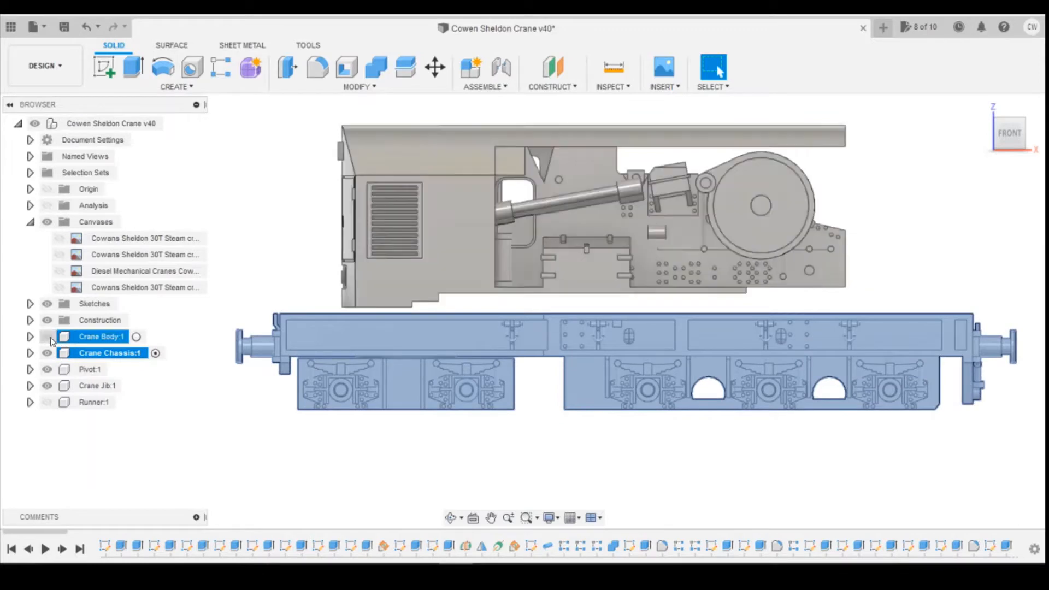
pyautogui.moveTo(1013, 136); pyautogui.dragTo(984, 133)
# - Roll the Crane Chassis design history back to just before the Mirror4 feature
pyautogui.moveTo(77, 533)
pyautogui.mouseDown()
pyautogui.moveTo(1024, 540)
pyautogui.moveTo(1033, 549)
pyautogui.mouseUp()
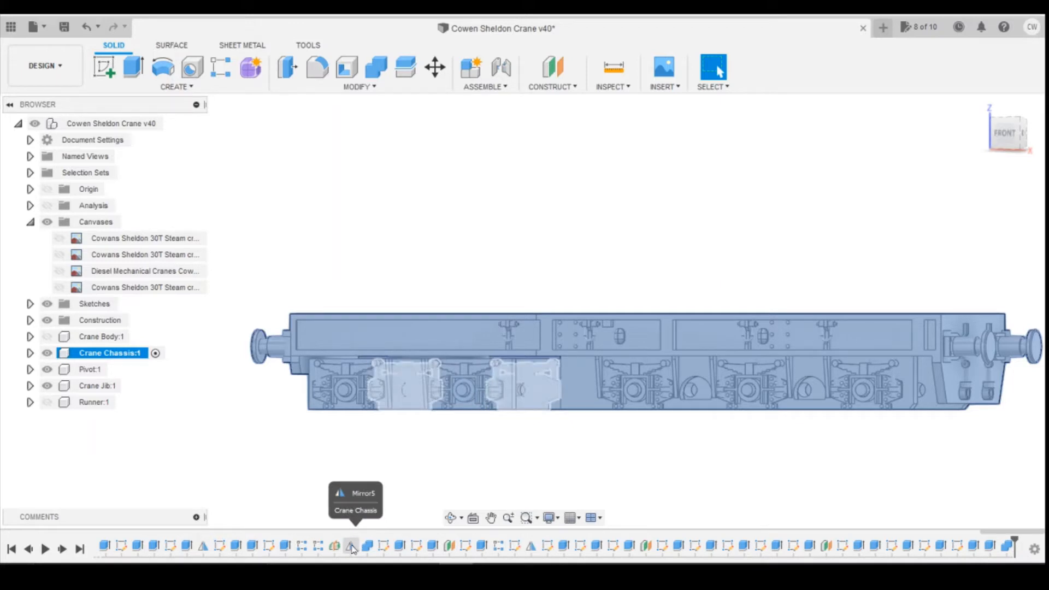
pyautogui.scroll(3, 360, 549)
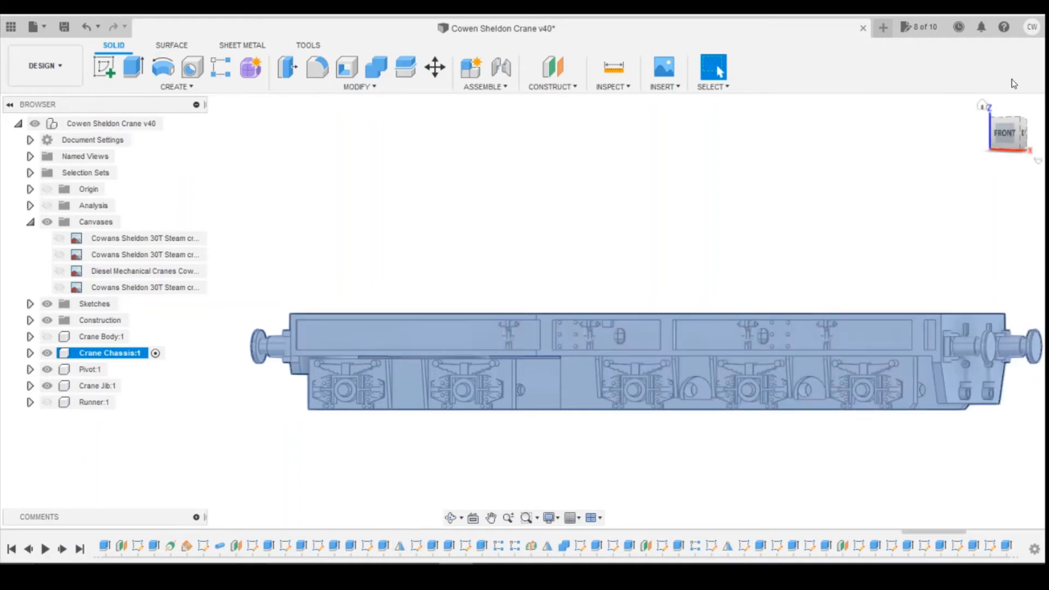
pyautogui.moveTo(1003, 142); pyautogui.dragTo(982, 154)
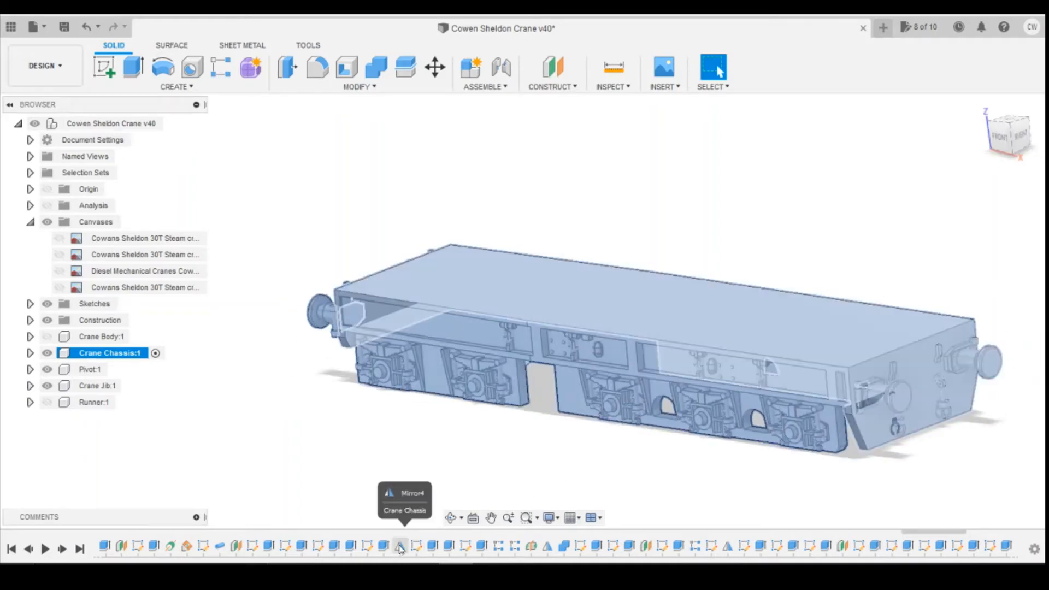
pyautogui.click(401, 547)
pyautogui.rightClick(401, 546)
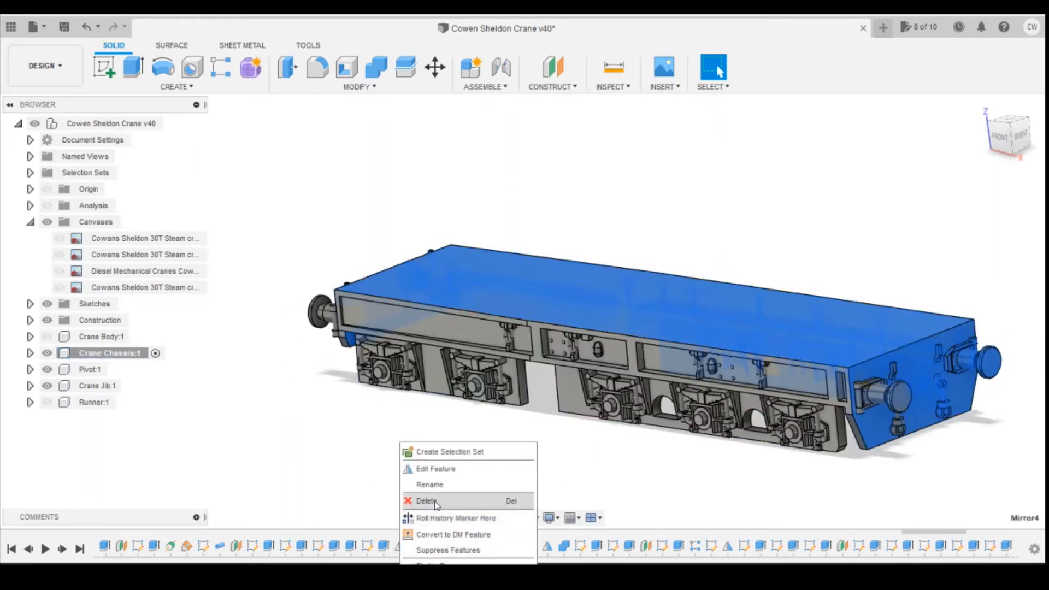
pyautogui.click(439, 516)
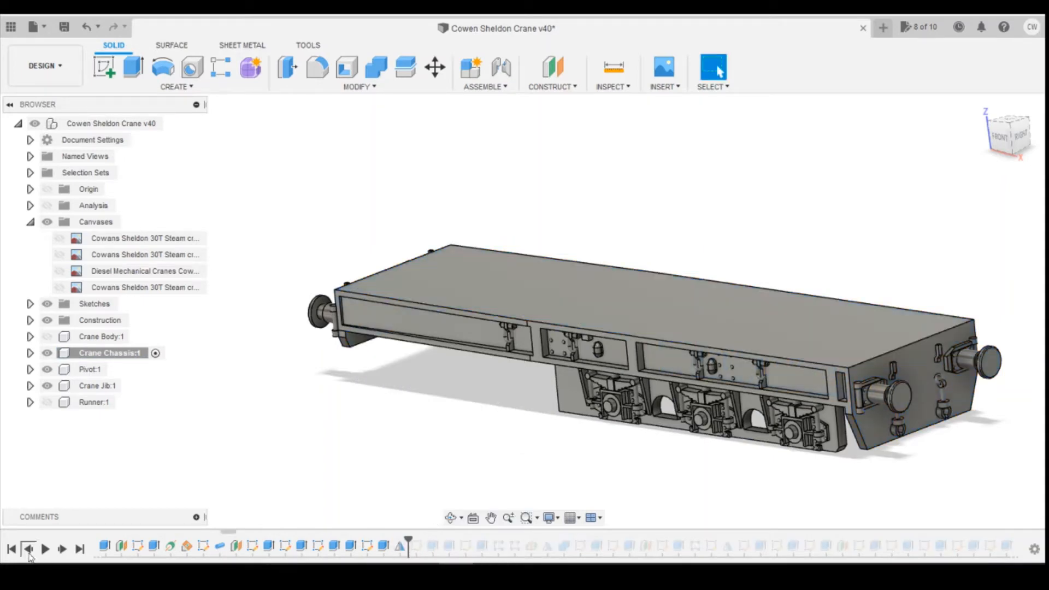
pyautogui.click(29, 550)
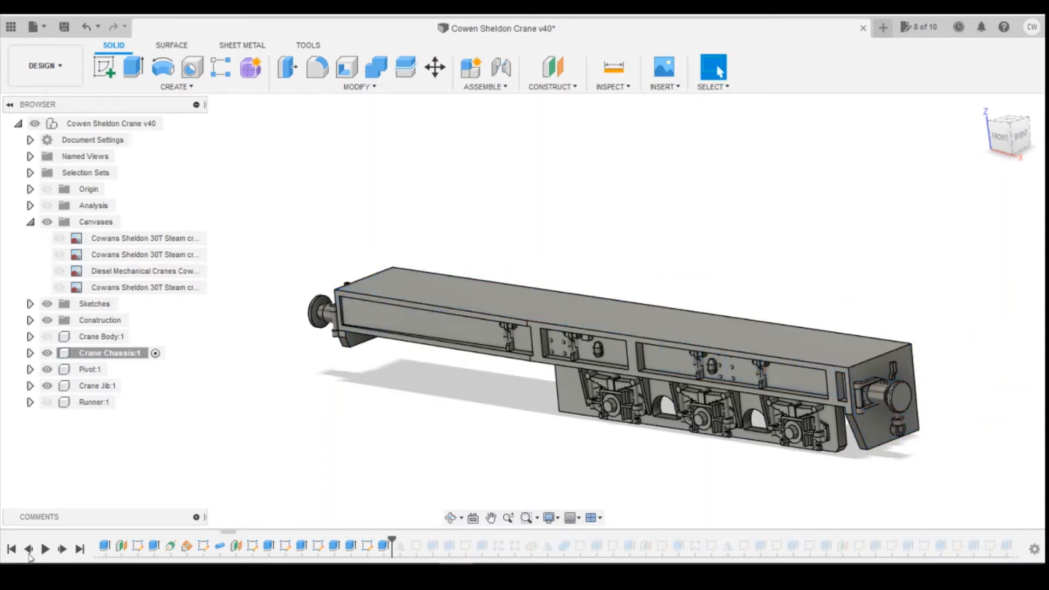
# - Extrude the long flat centre-line face of the half chassis outward by 0.6 mm, joining it to the body
pyautogui.click(1020, 134)
pyautogui.keyDown('shift'); pyautogui.moveTo(526, 307); pyautogui.dragTo(525, 363, button='middle'); pyautogui.keyUp('shift')
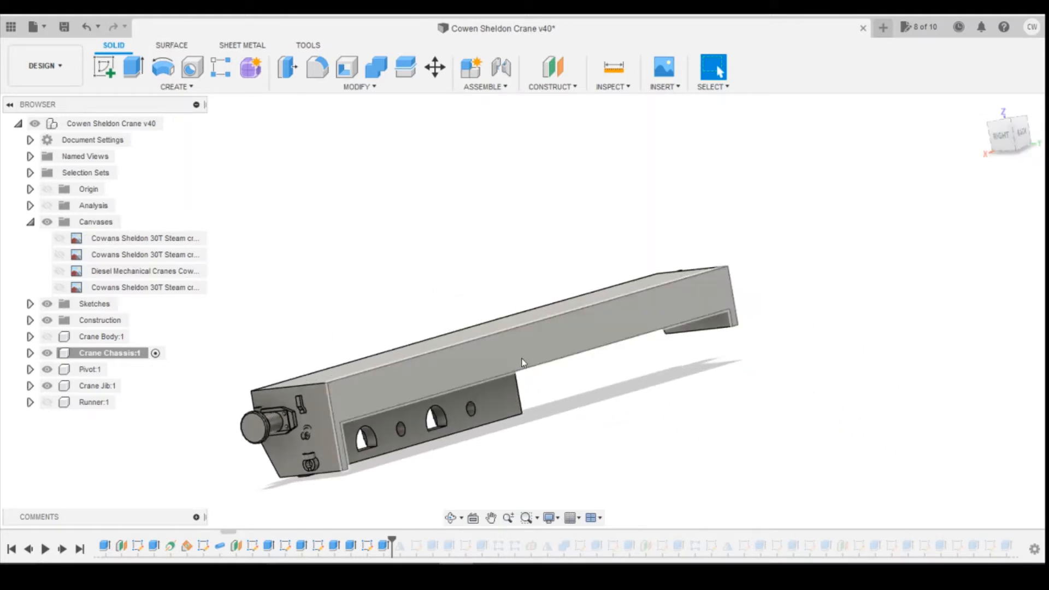
pyautogui.rightClick(522, 363)
pyautogui.click(538, 162)
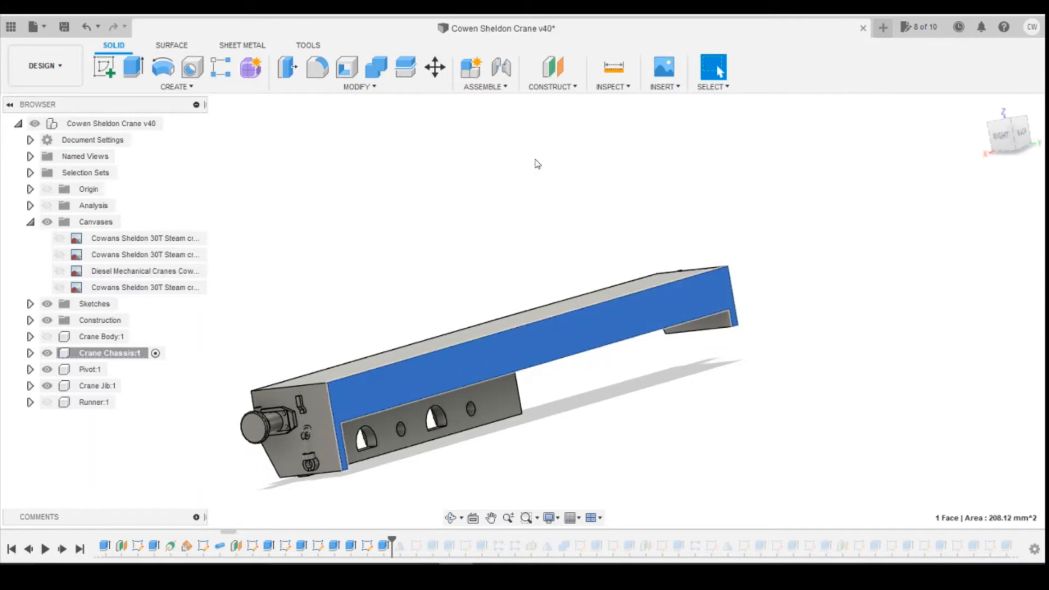
pyautogui.moveTo(1005, 141); pyautogui.dragTo(819, 332)
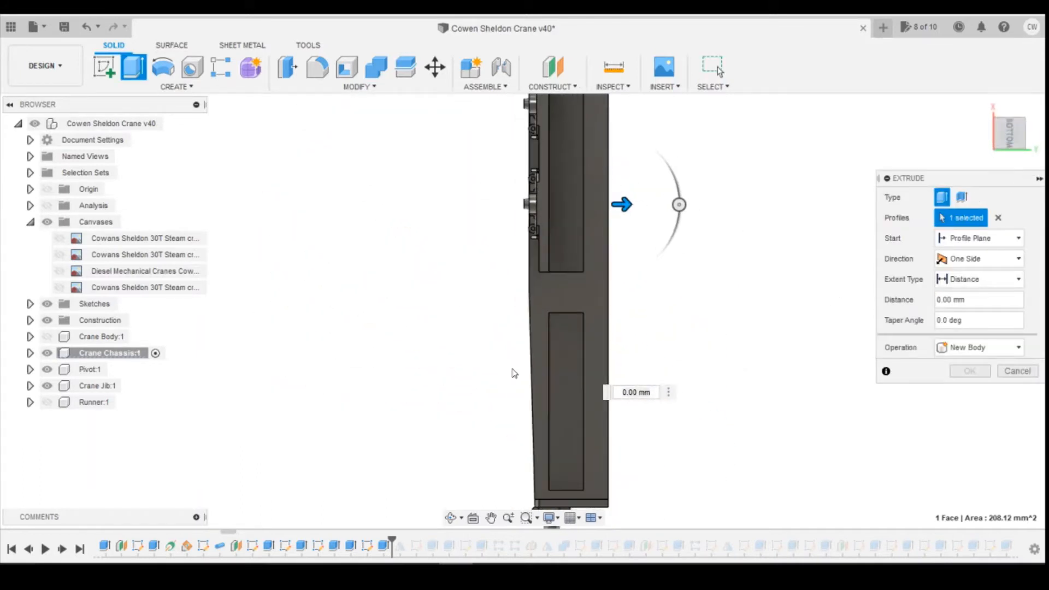
pyautogui.scroll(-3, 514, 371)
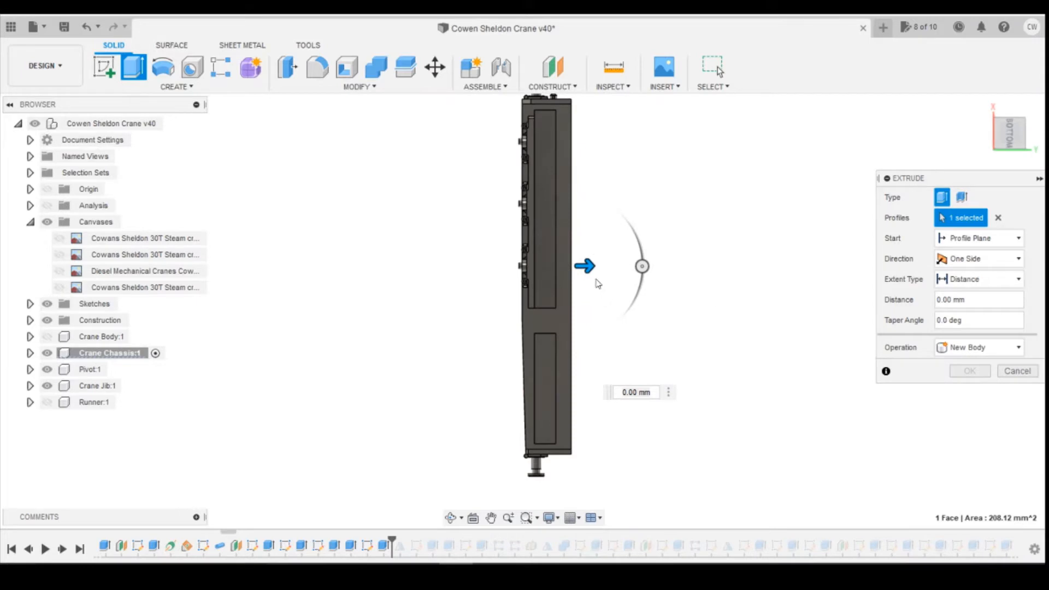
pyautogui.click(621, 391)
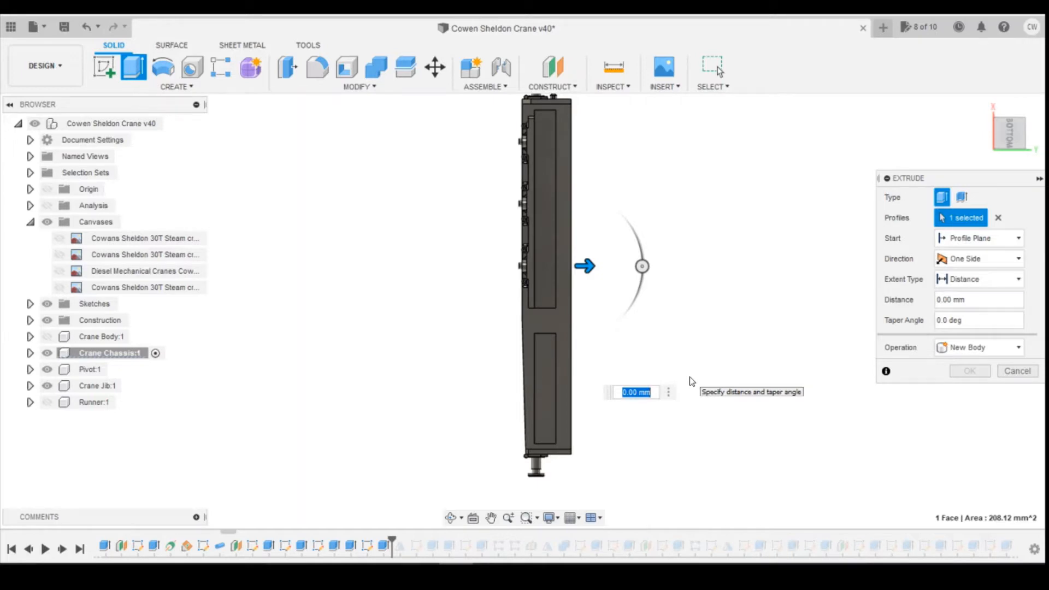
pyautogui.write('0.6')
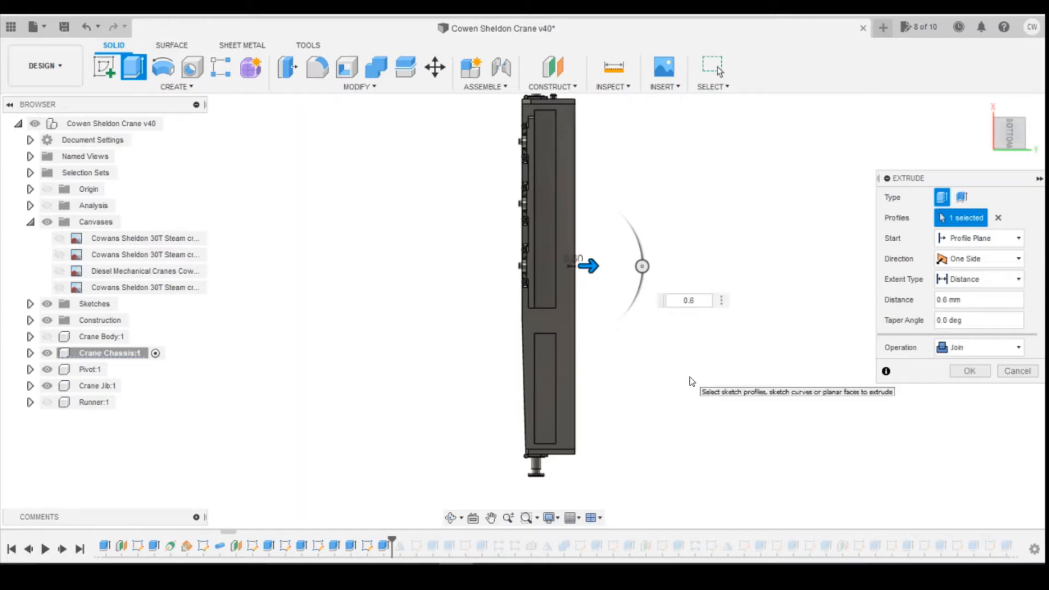
pyautogui.press('Return')
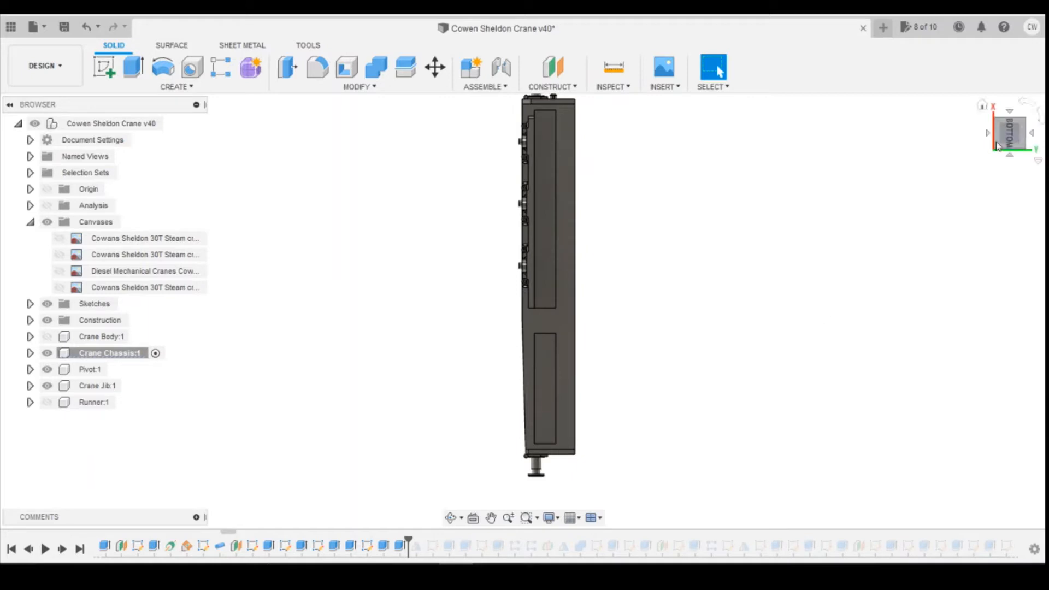
pyautogui.moveTo(1011, 133); pyautogui.dragTo(1019, 169)
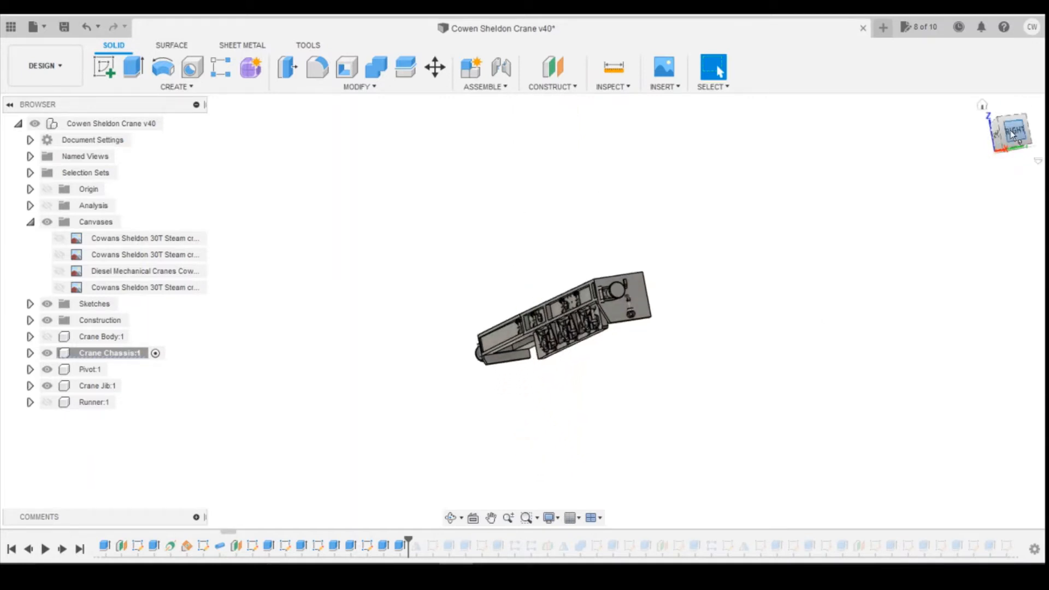
# - Advance the design history past the Mirror4 feature and on to its end to rebuild the complete chassis
pyautogui.moveTo(1014, 127); pyautogui.dragTo(1022, 143)
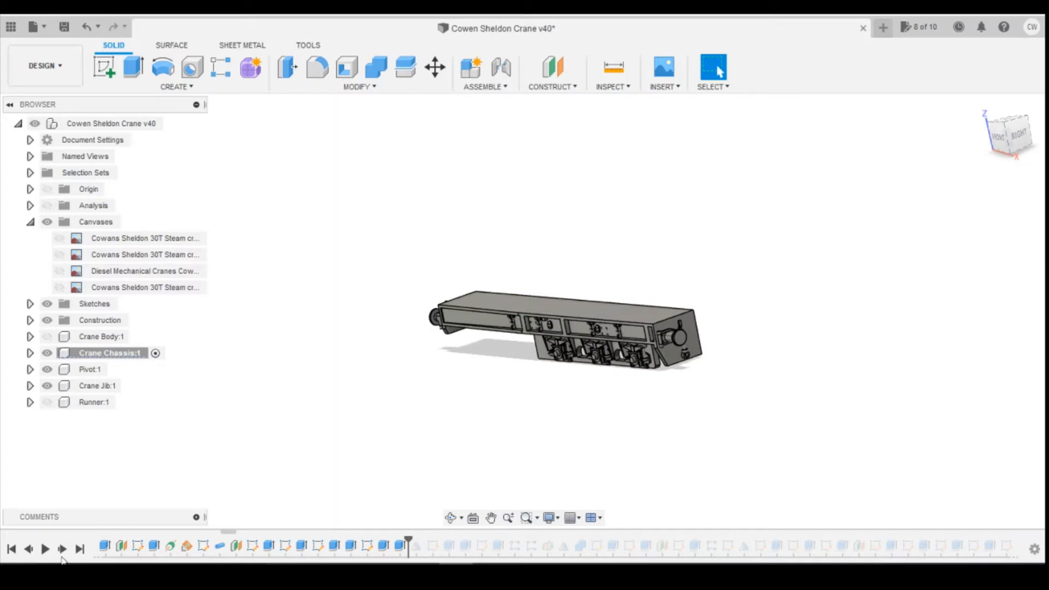
pyautogui.click(62, 550)
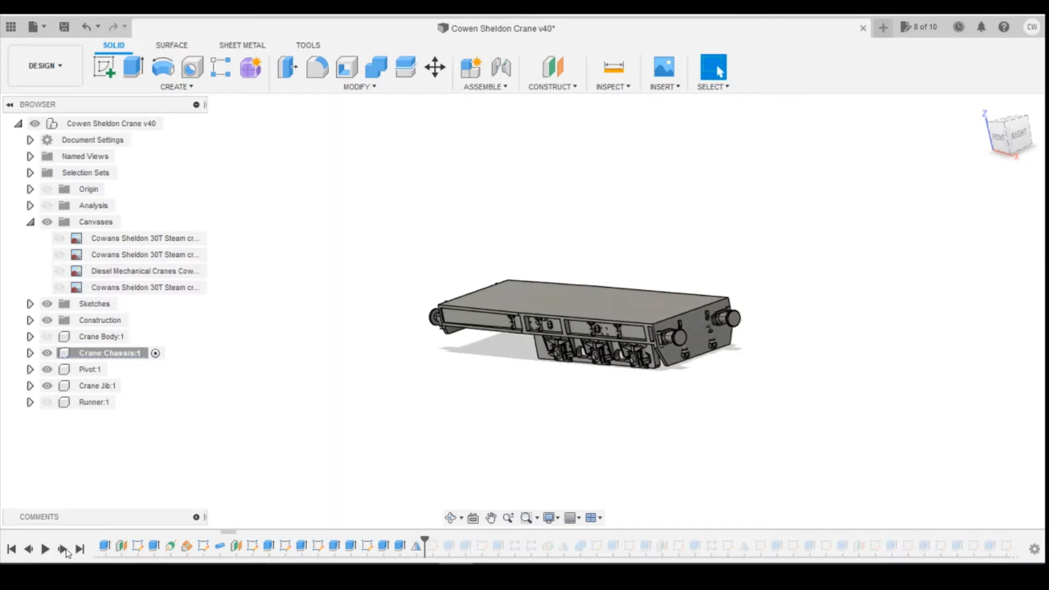
pyautogui.click(80, 549)
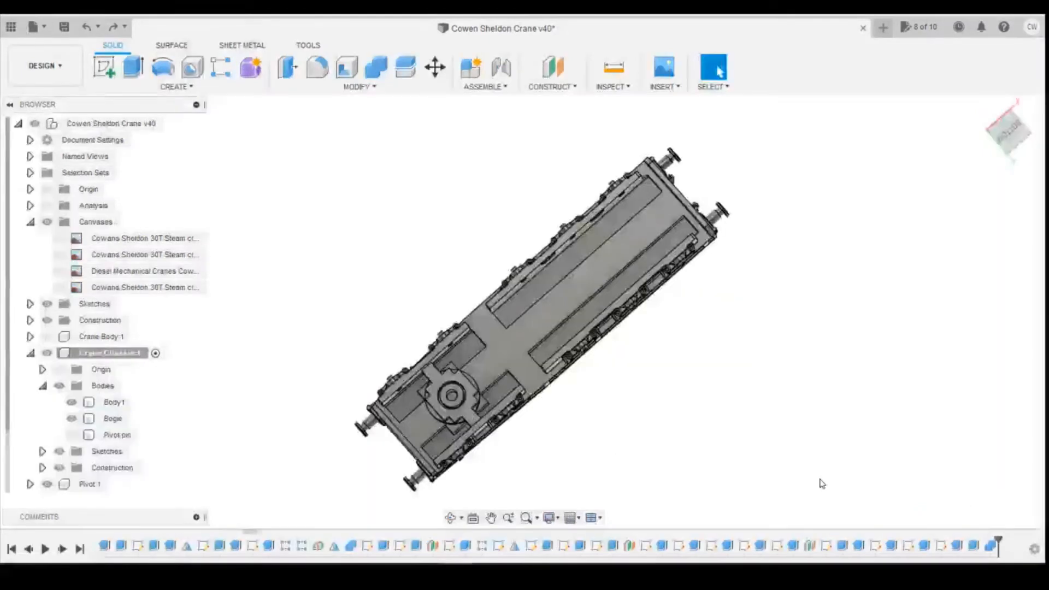
# - Edit the Mirror4 feature and replace its missing mirror plane with the long flat centre-line face of the half chassis
pyautogui.click(187, 545)
pyautogui.rightClick(195, 549)
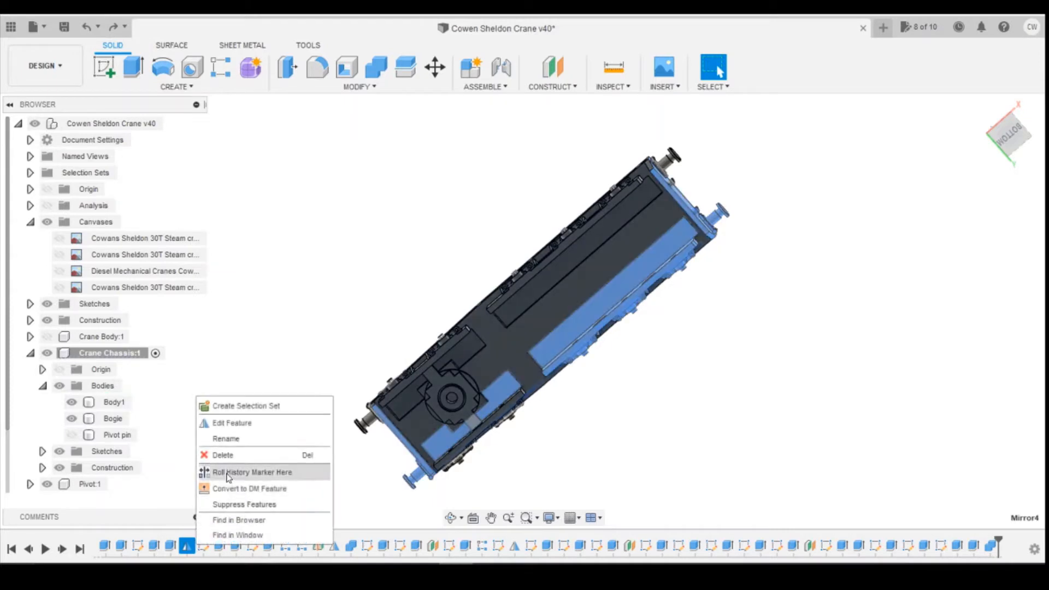
pyautogui.click(240, 422)
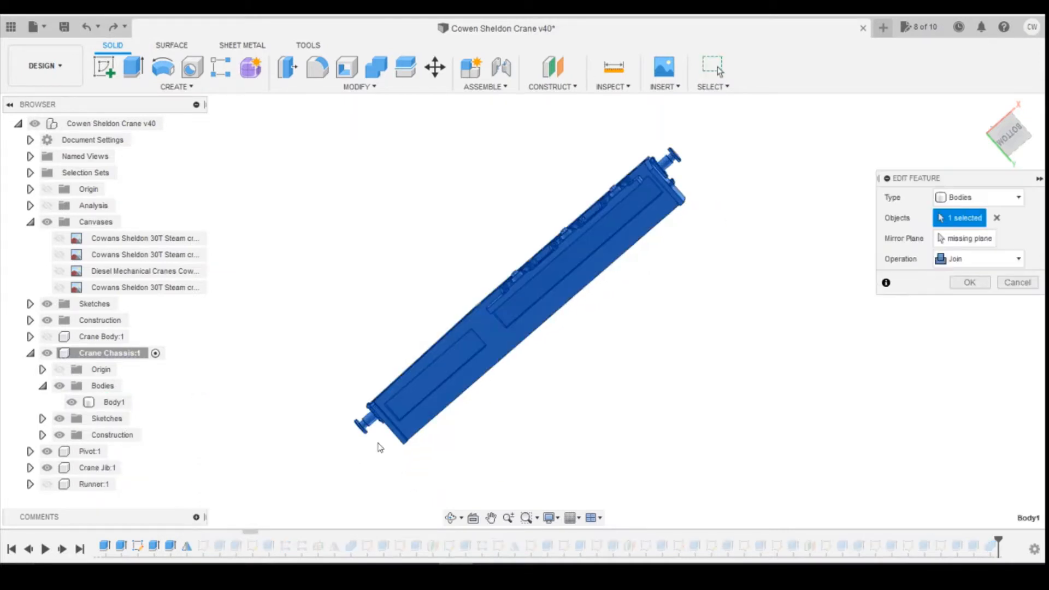
pyautogui.click(974, 240)
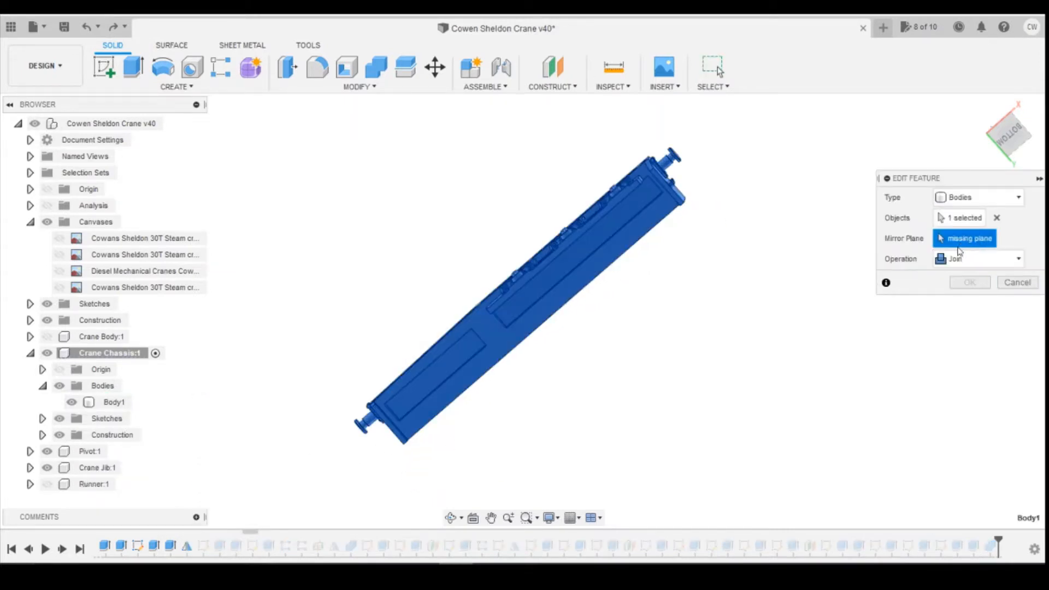
pyautogui.keyDown('shift'); pyautogui.moveTo(645, 254); pyautogui.dragTo(583, 255, button='middle'); pyautogui.keyUp('shift')
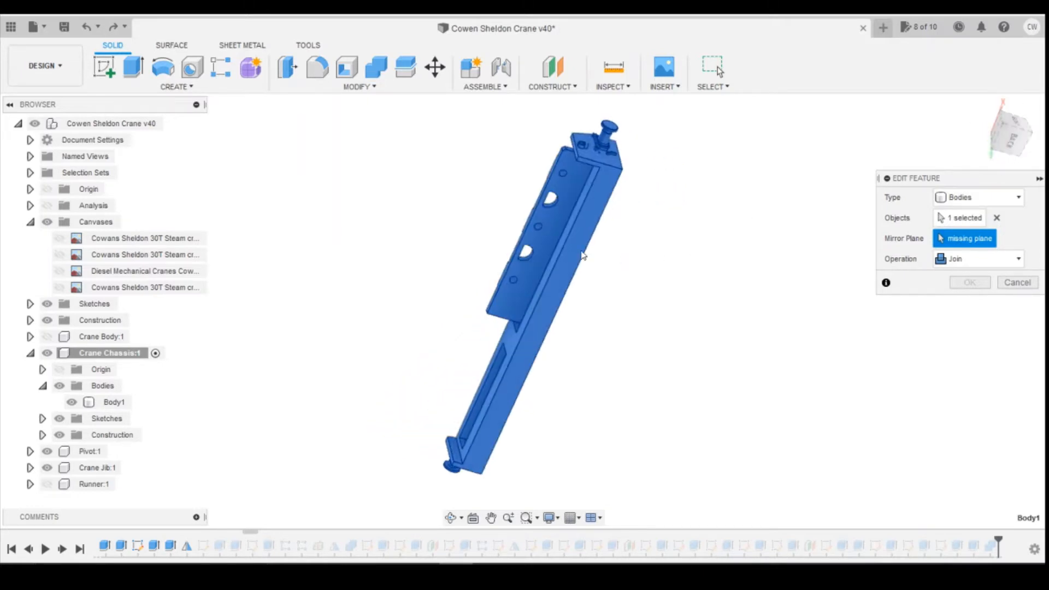
pyautogui.click(583, 256)
pyautogui.click(971, 282)
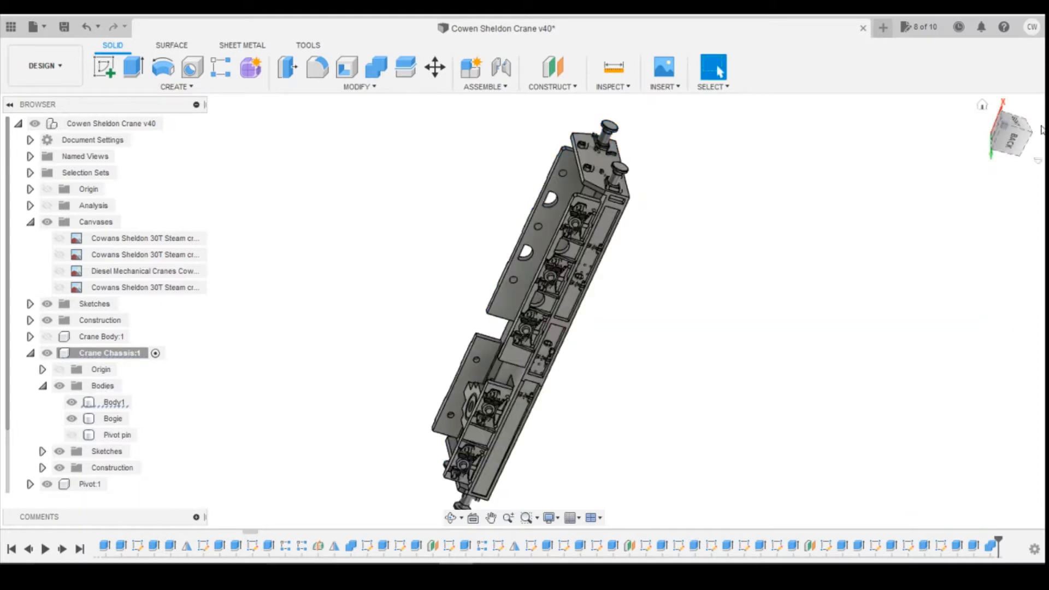
# - Measure the distance between the inner edges of the two long side frames on the underside of the chassis
pyautogui.click(1001, 126)
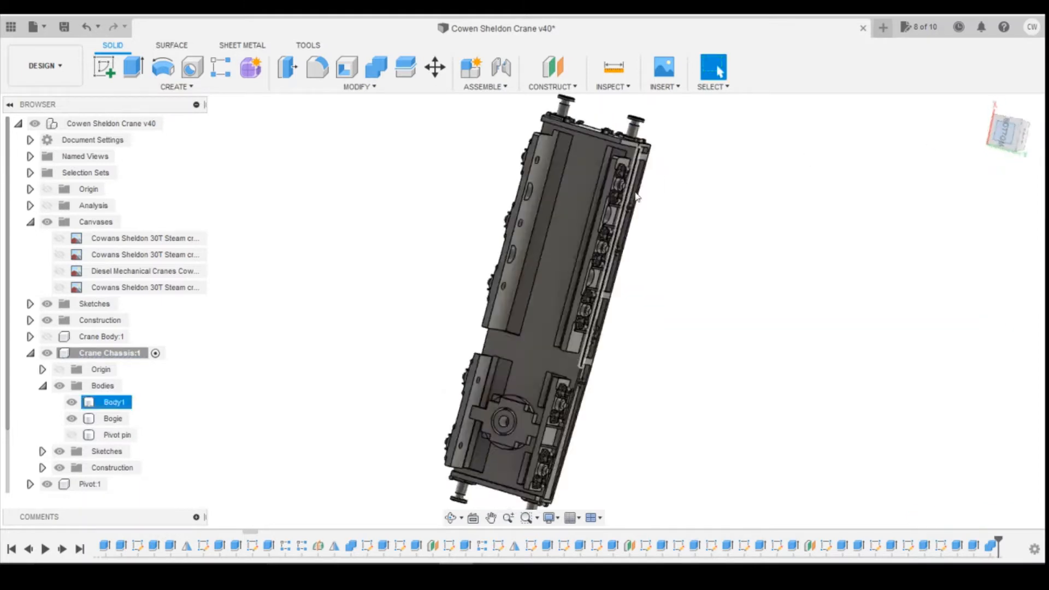
pyautogui.click(614, 67)
pyautogui.click(503, 210)
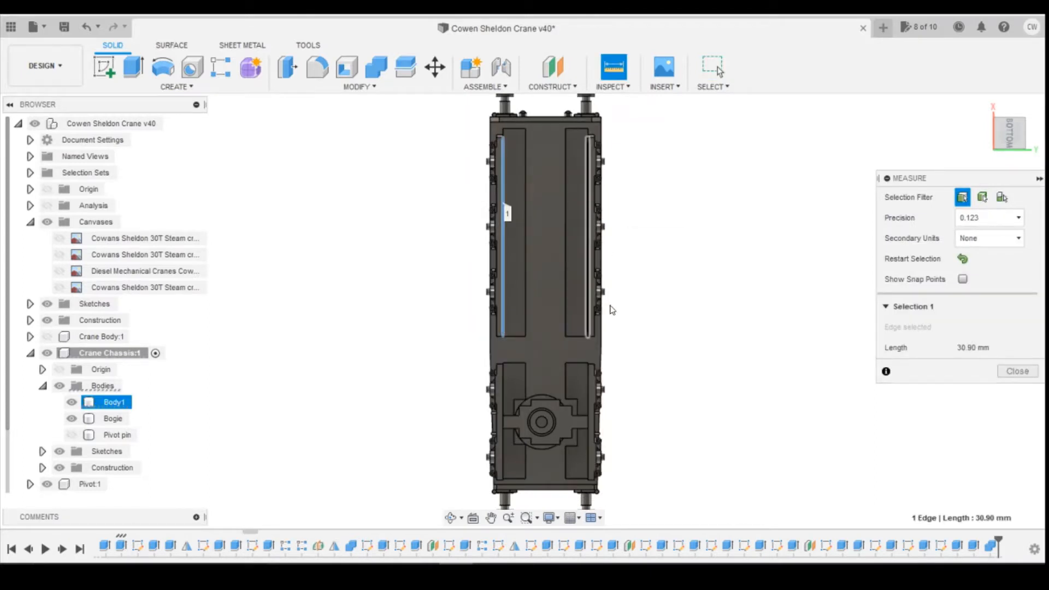
pyautogui.click(590, 303)
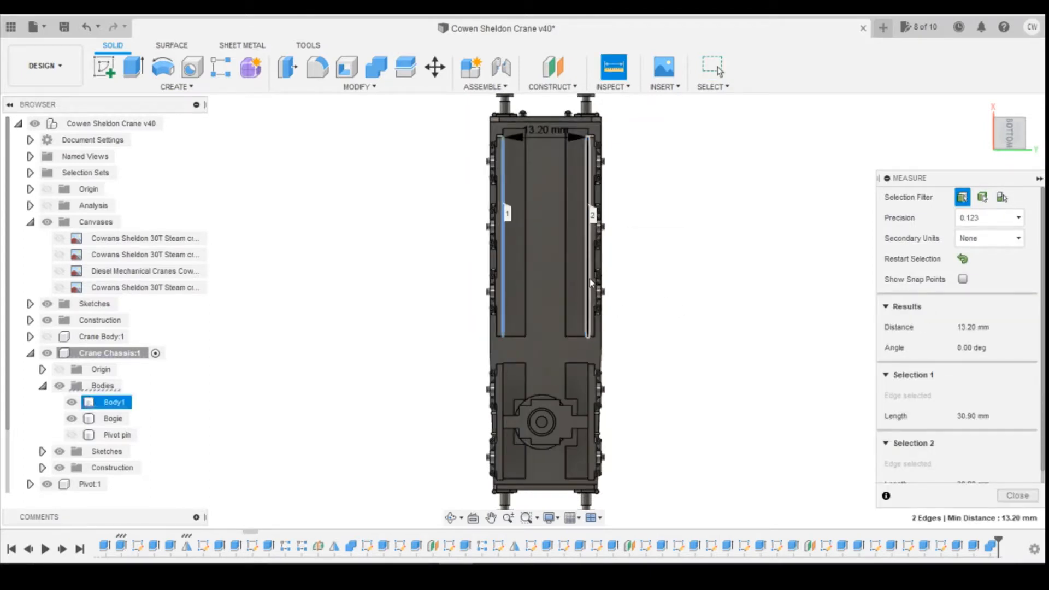
# - Measure the distance between the inner edges of the two bogie side frames on the chassis underside
pyautogui.click(608, 75)
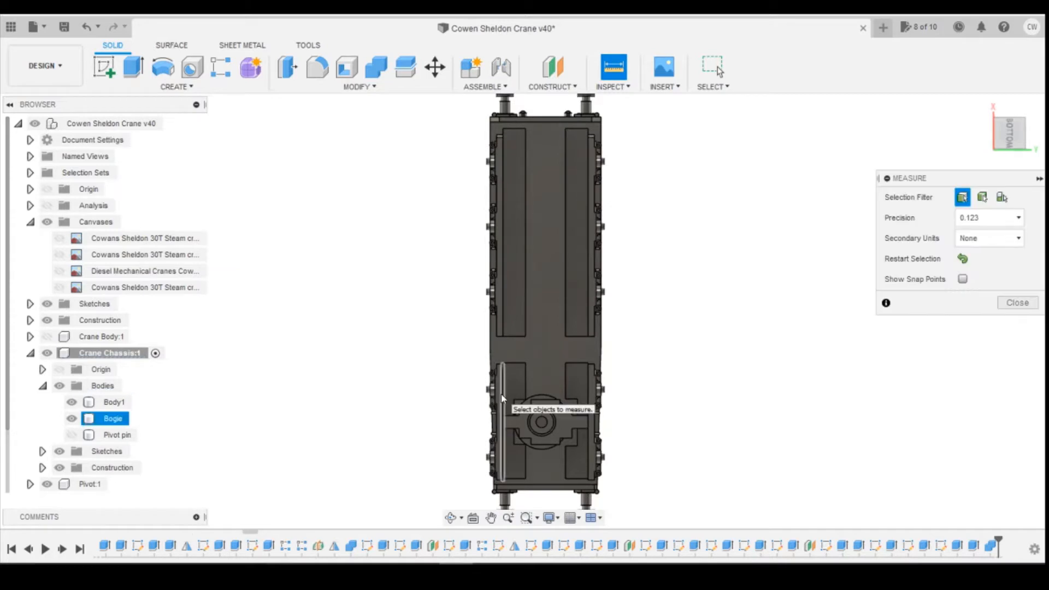
pyautogui.click(502, 395)
pyautogui.click(588, 390)
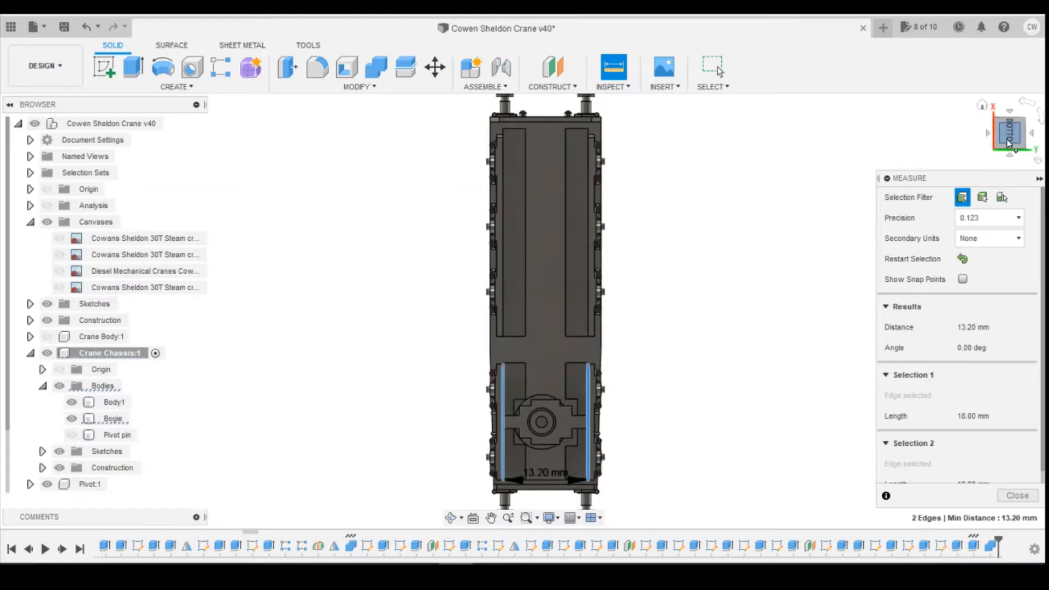
pyautogui.click(1026, 103)
pyautogui.click(1021, 102)
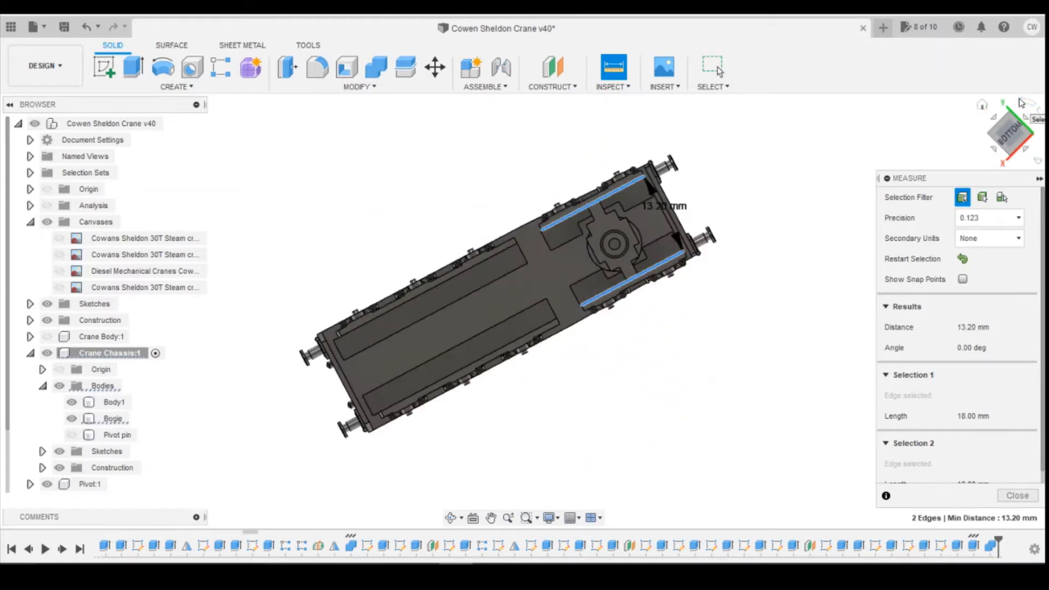
pyautogui.click(1021, 102)
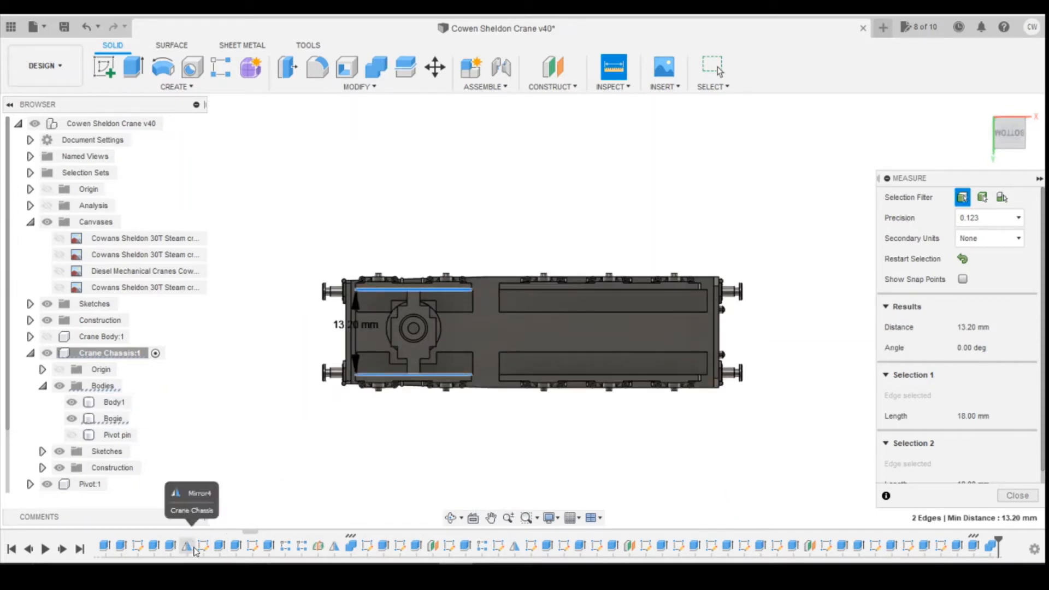
pyautogui.press('Escape')
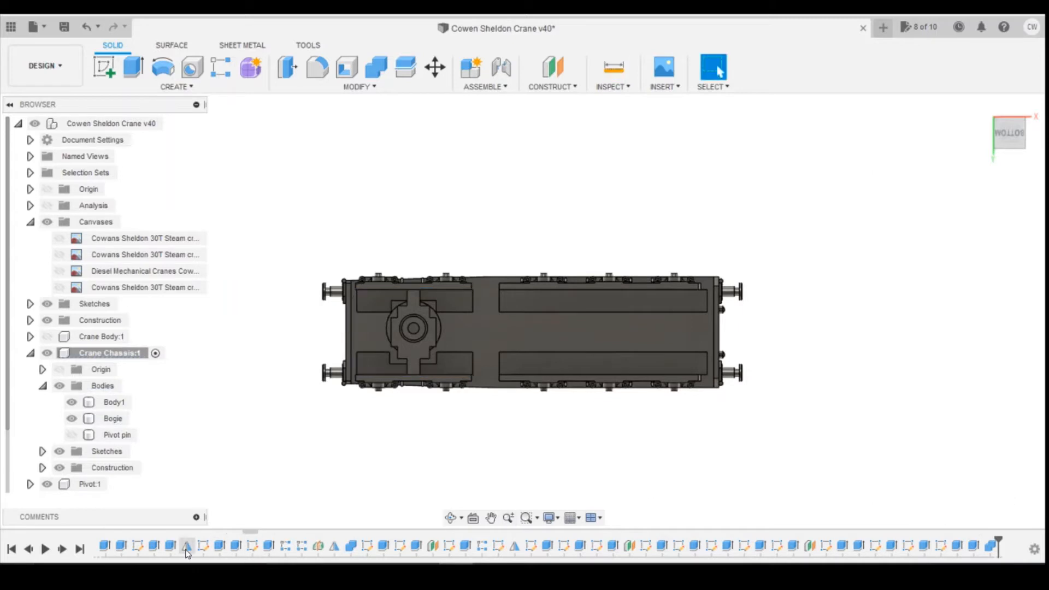
# - Step through the chassis history around Mirror4 to examine which features form the rectangular recesses in the underside
pyautogui.rightClick(187, 554)
pyautogui.click(250, 520)
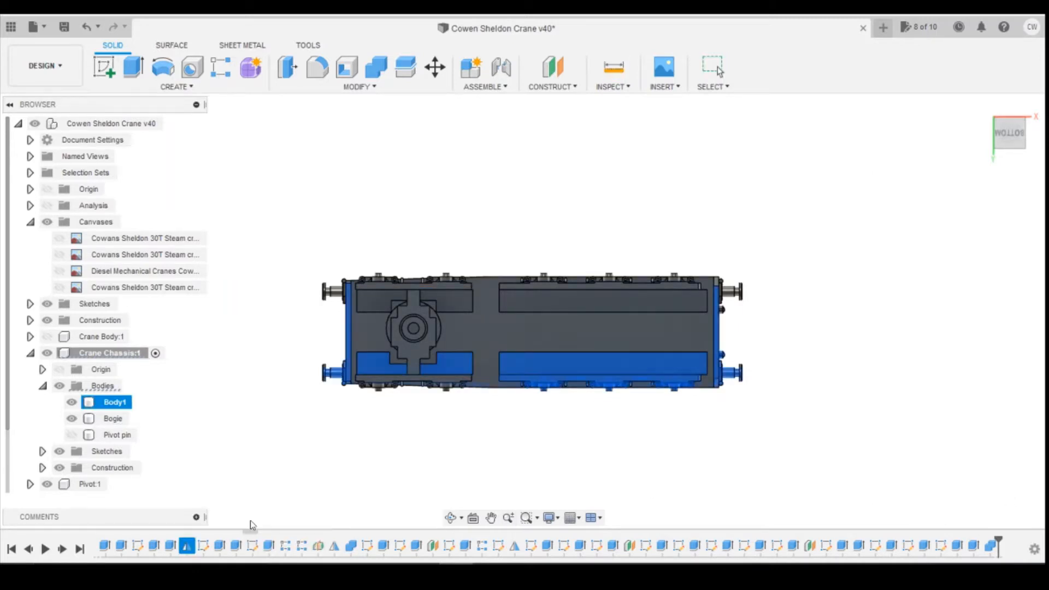
pyautogui.click(62, 550)
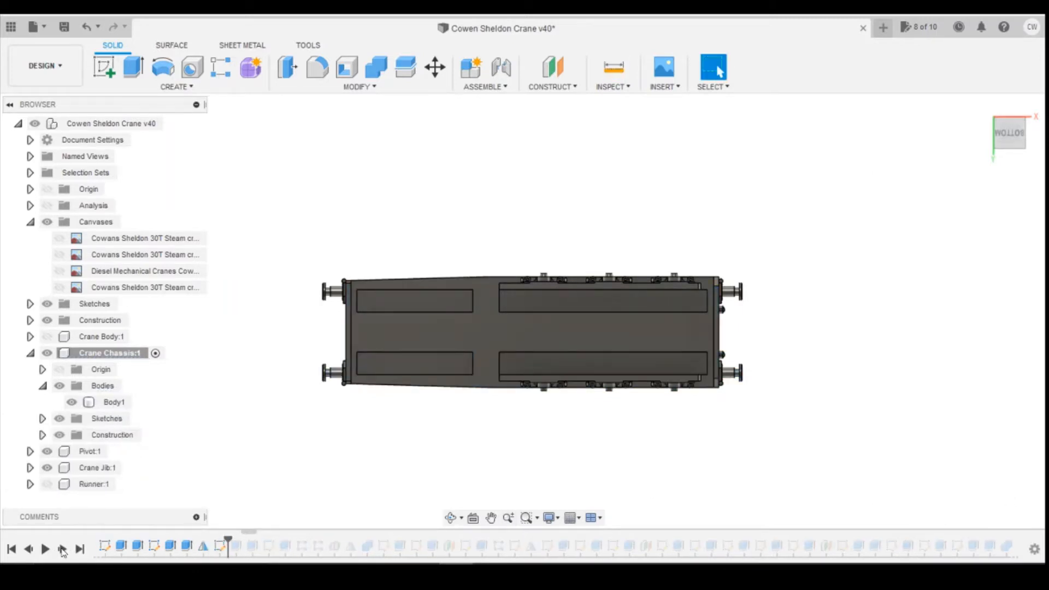
pyautogui.click(62, 550)
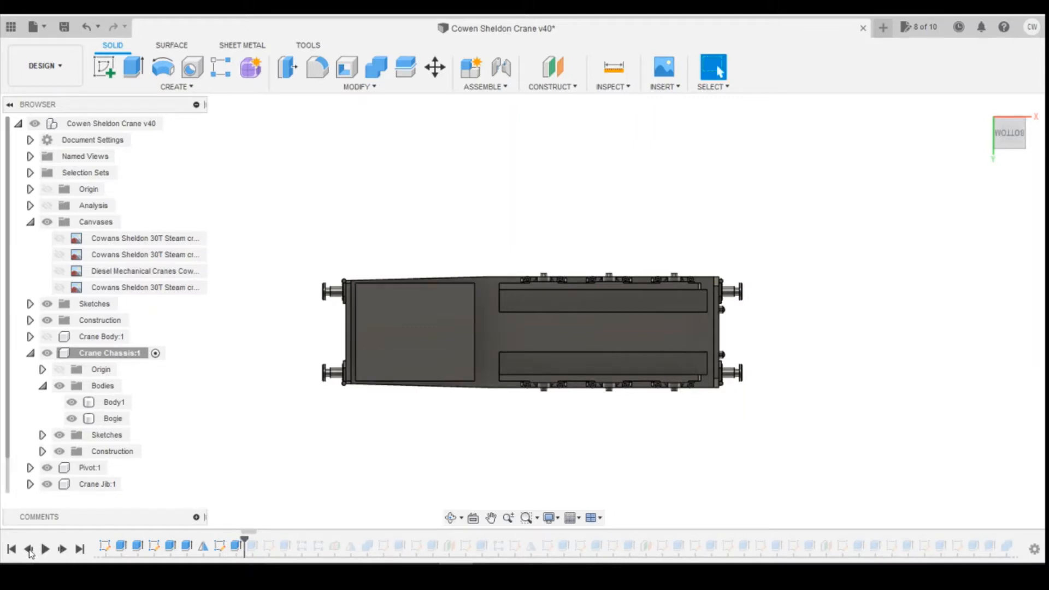
pyautogui.click(29, 549)
pyautogui.scroll(3, 180, 549)
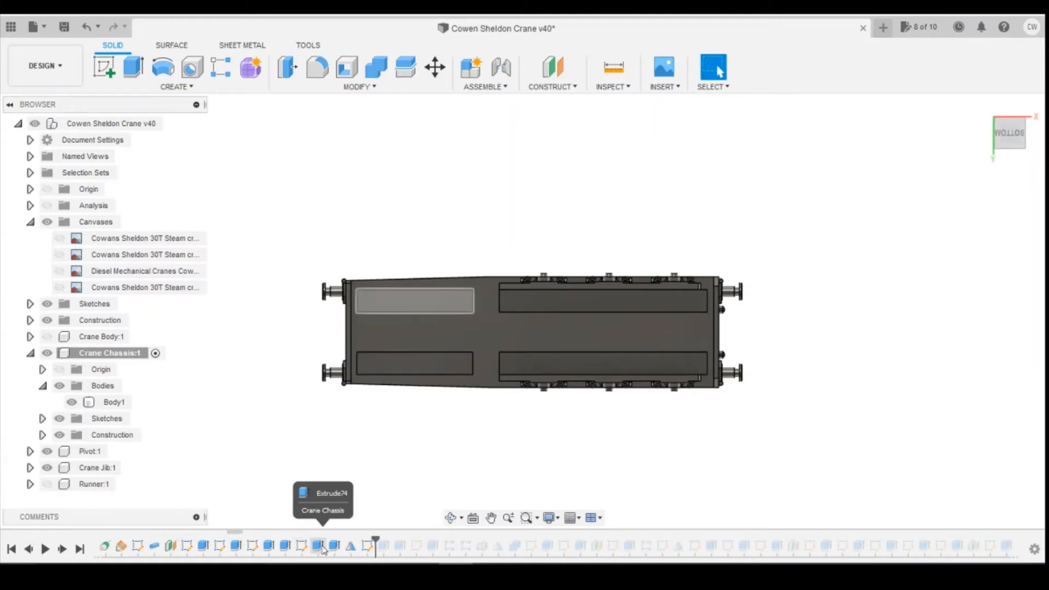
pyautogui.click(28, 551)
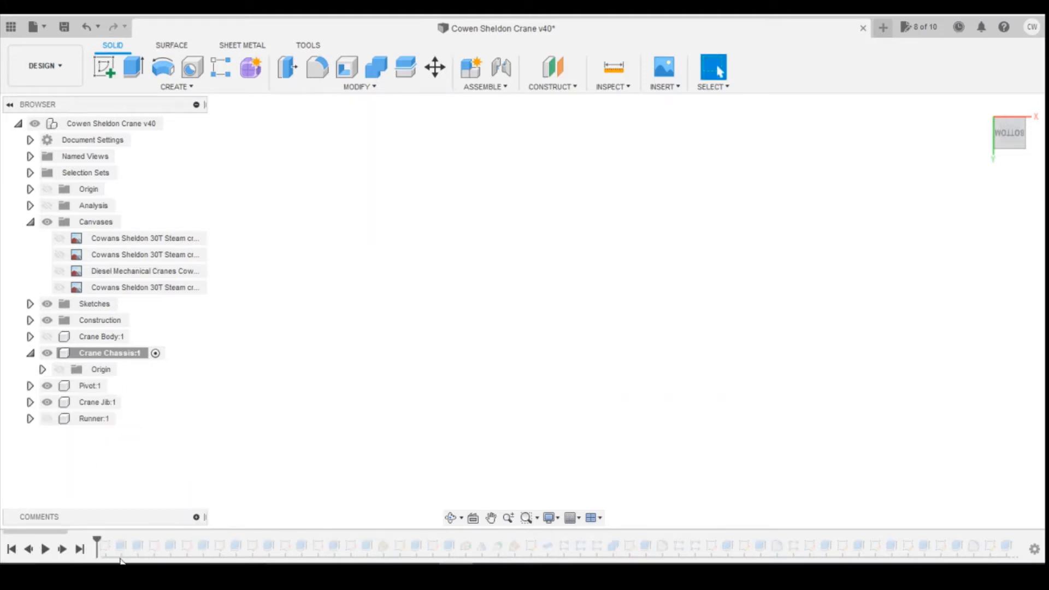
pyautogui.click(79, 553)
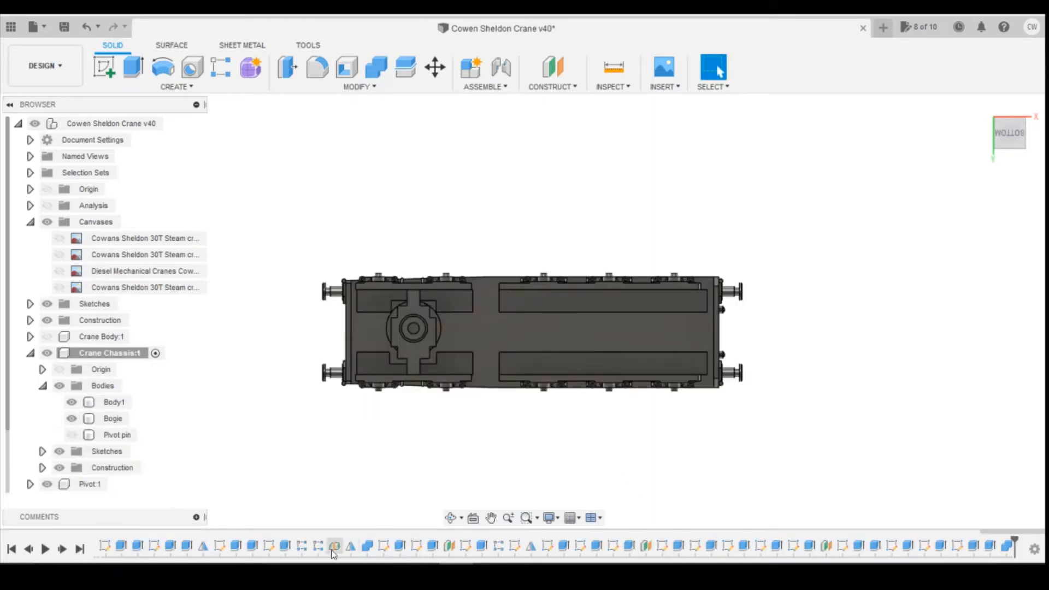
pyautogui.hscroll(-3, 335, 551)
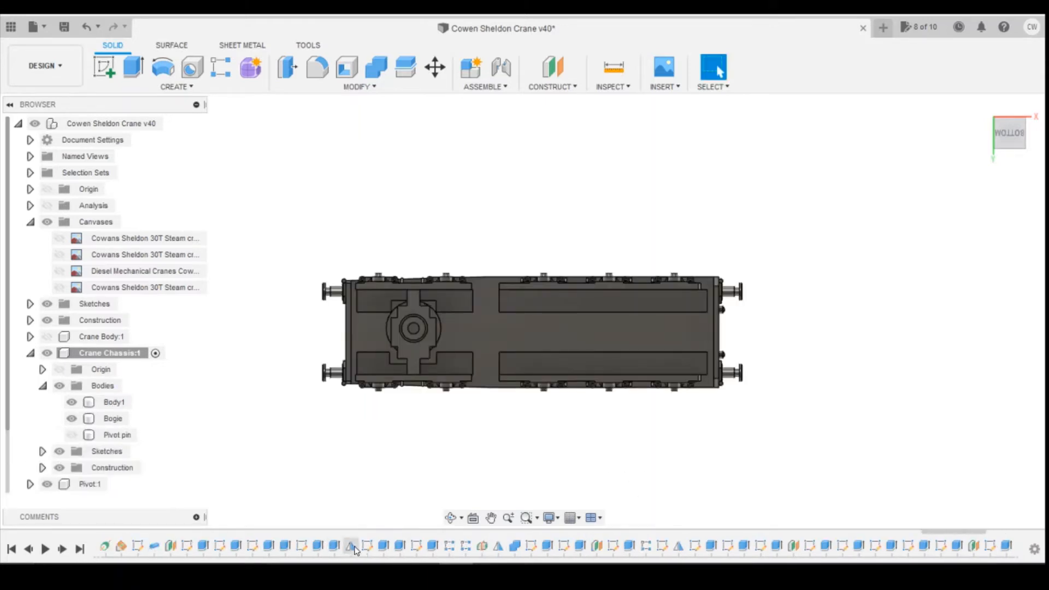
# - Roll the design history back to the long underside recess's sketch, Sketch75, and advance it past the following extrude
pyautogui.rightClick(253, 547)
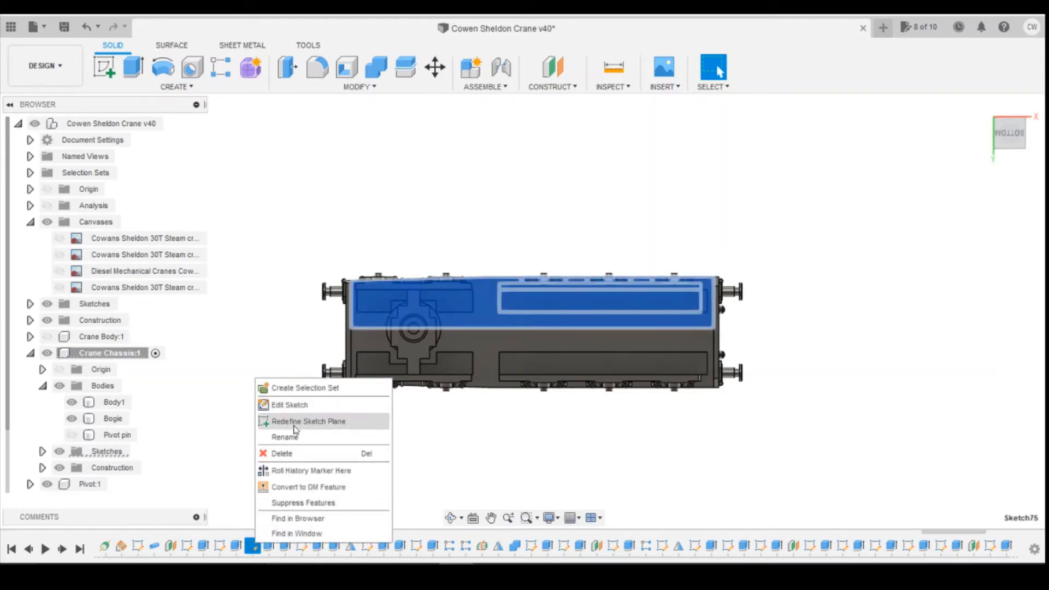
pyautogui.click(289, 470)
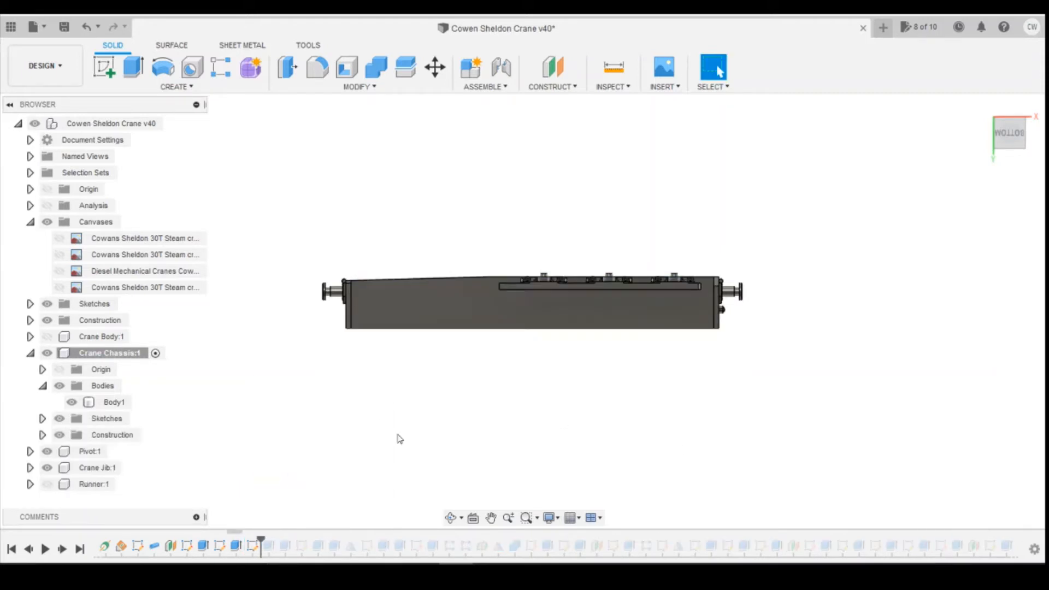
pyautogui.click(64, 549)
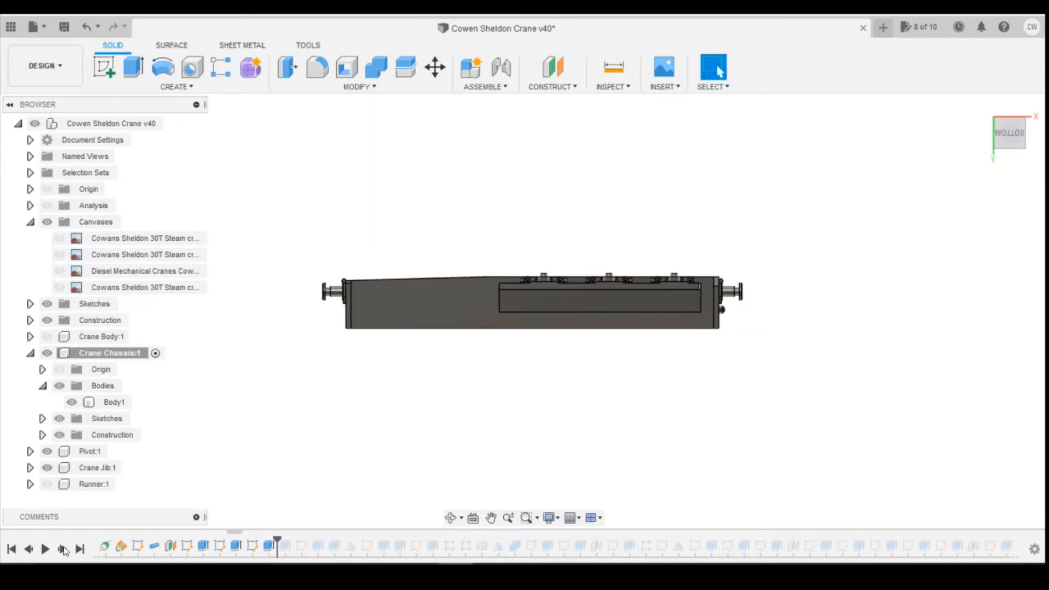
# - Edit the long underside recess's sketch, set the rectangle's width to 4.5 mm and finish the sketch
pyautogui.rightClick(253, 546)
pyautogui.click(305, 413)
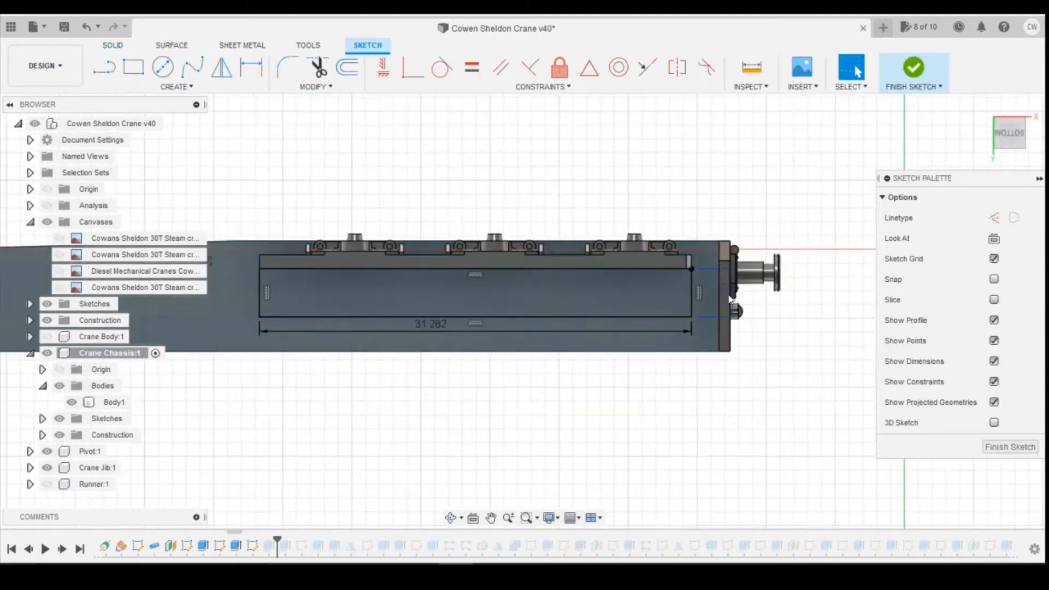
pyautogui.doubleClick(732, 304)
pyautogui.write('4.5')
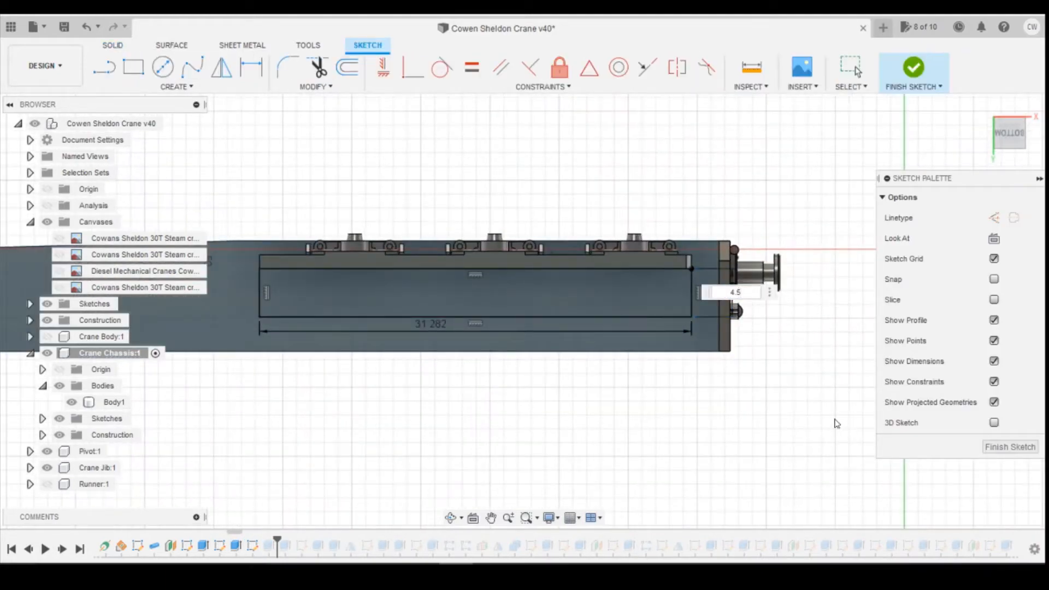
pyautogui.press('Return')
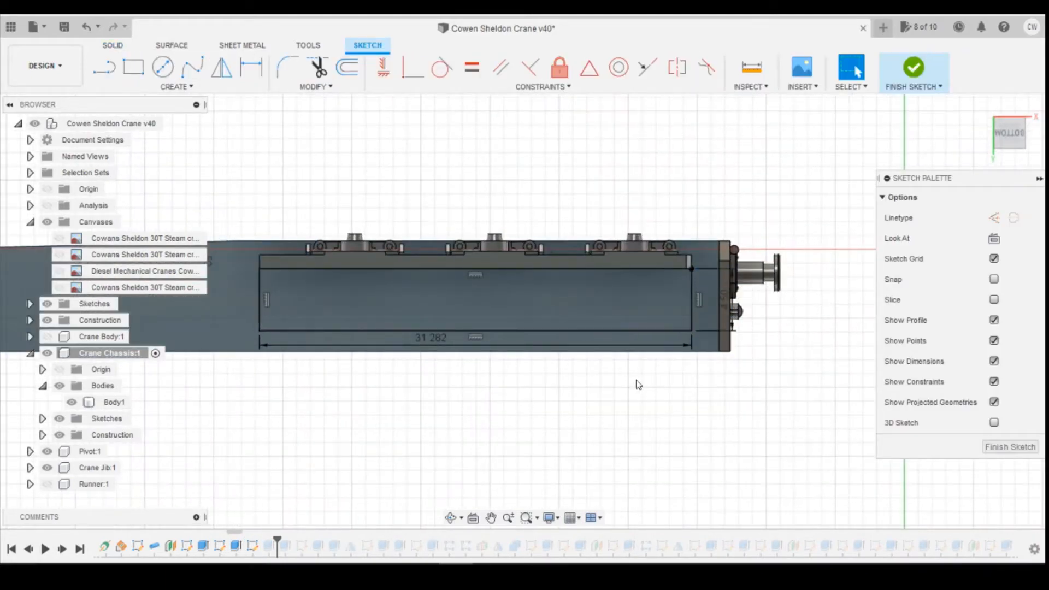
pyautogui.scroll(-3, 692, 399)
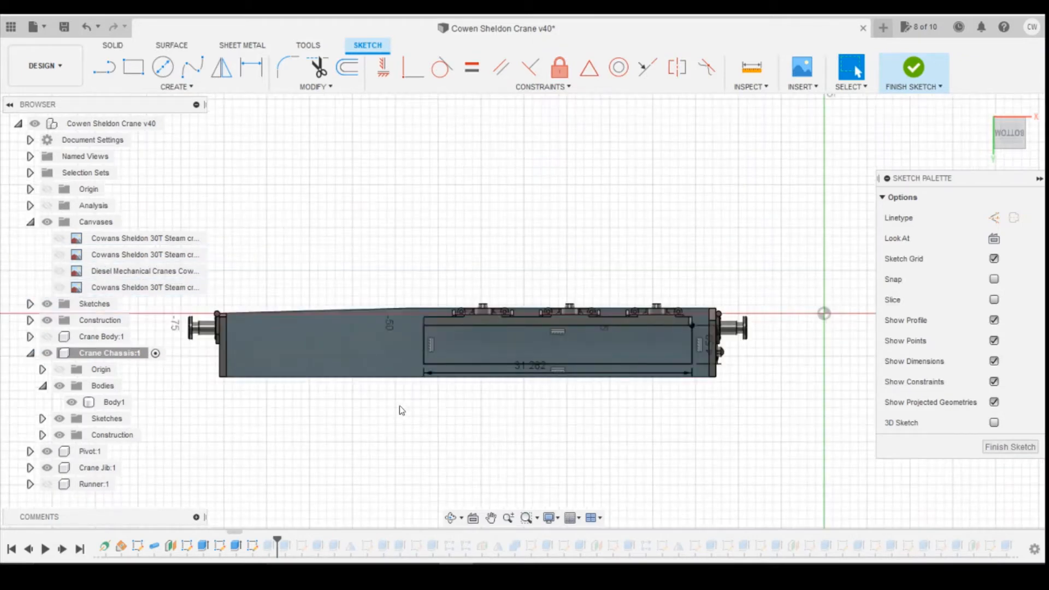
pyautogui.click(915, 71)
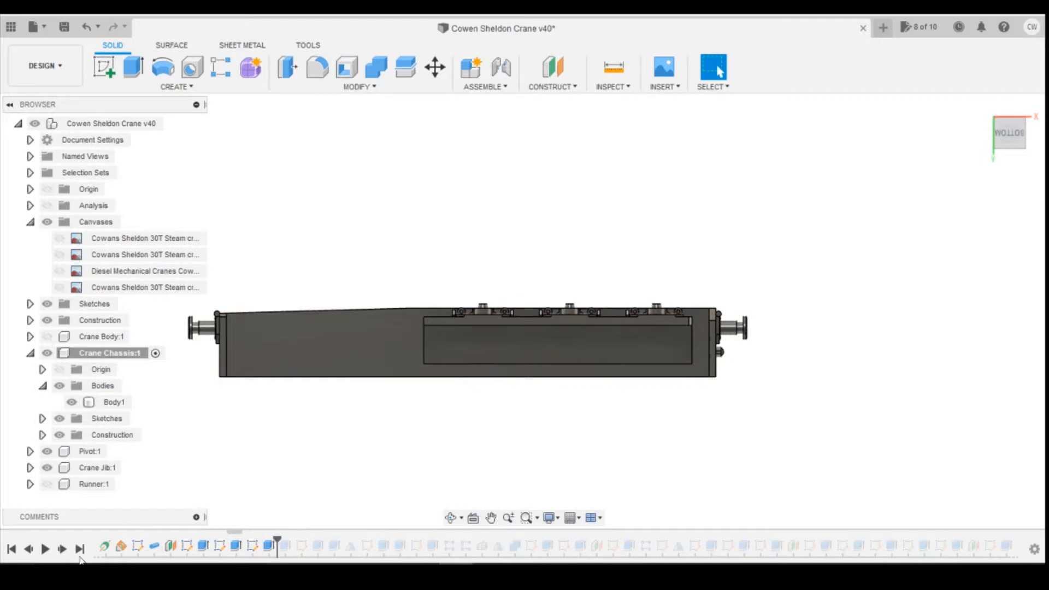
# - Advance the design history past the short underside recess's extrude, edit its sketch, Sketch76, and remove the dimension tying it to the long recess
pyautogui.click(63, 549)
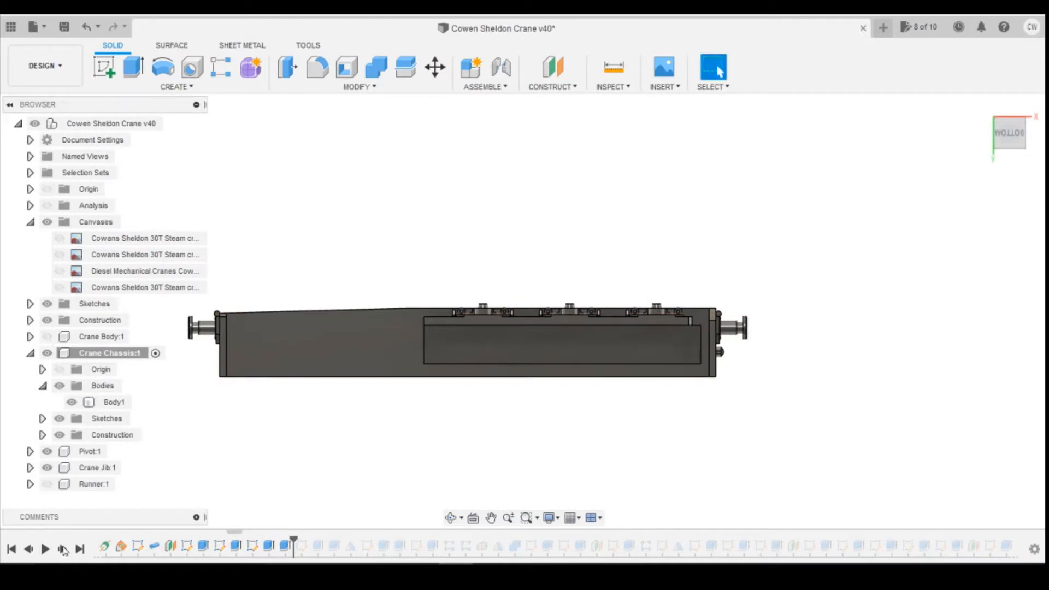
pyautogui.click(63, 549)
pyautogui.click(63, 550)
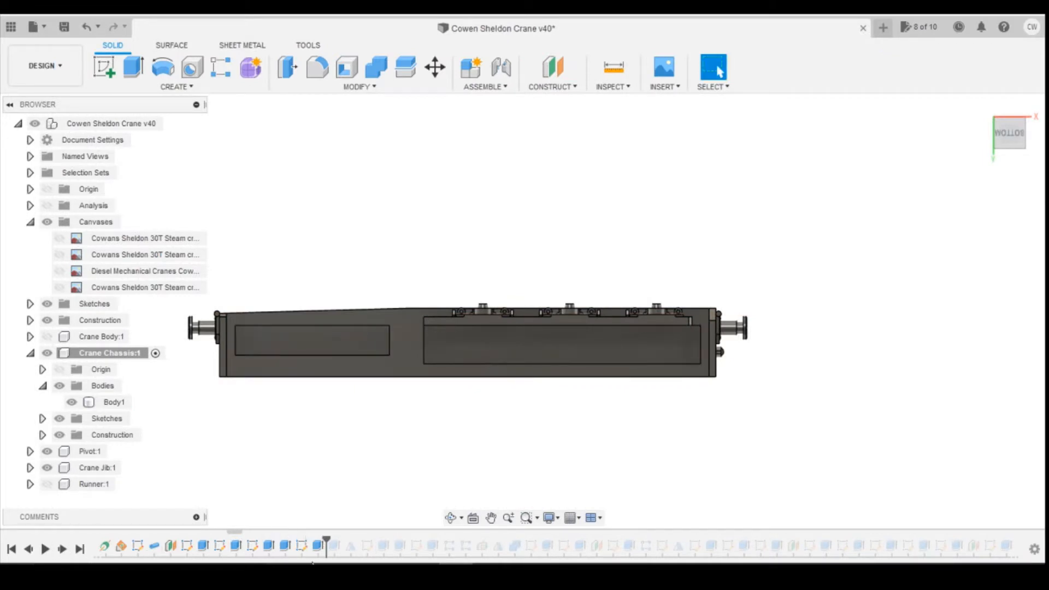
pyautogui.rightClick(305, 550)
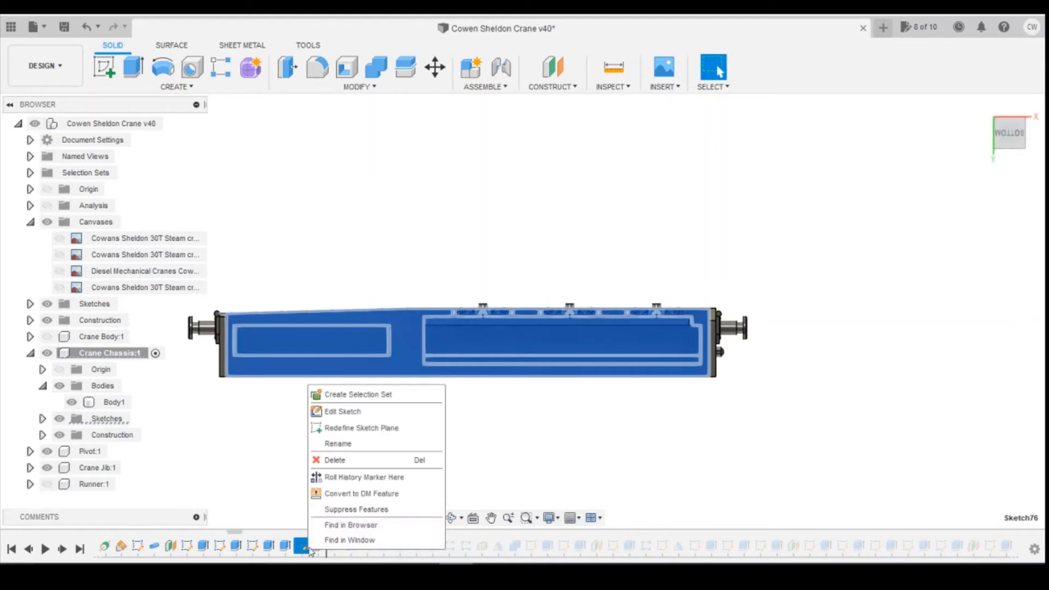
pyautogui.click(352, 410)
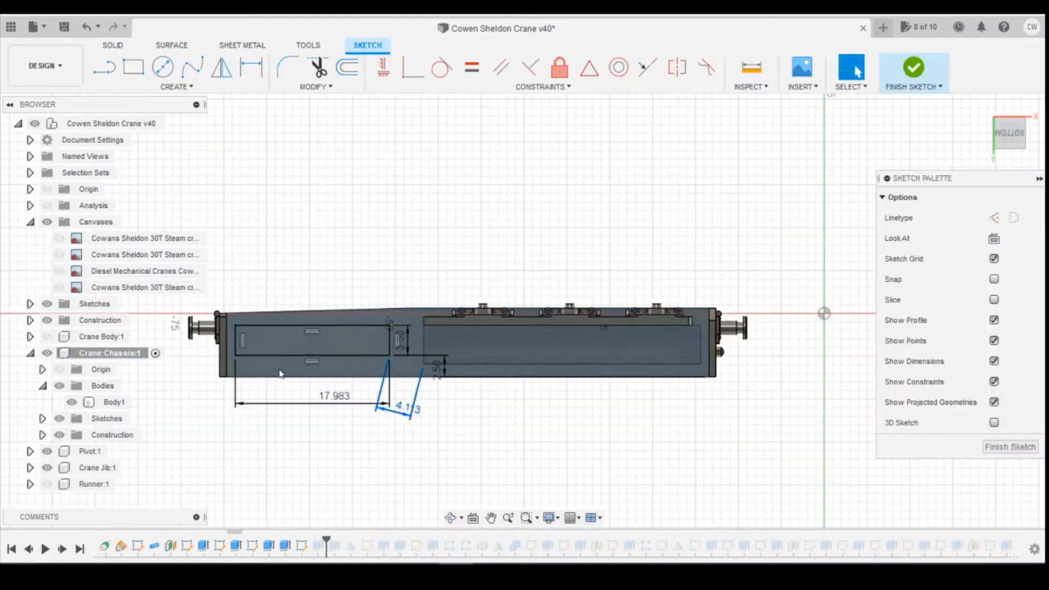
pyautogui.hotkey('ctrl', 'z')
# - Dimension the short recess's outer end 1 mm from the adjacent chassis end line and set the rectangle's length to 19 mm
pyautogui.scroll(3, 253, 362)
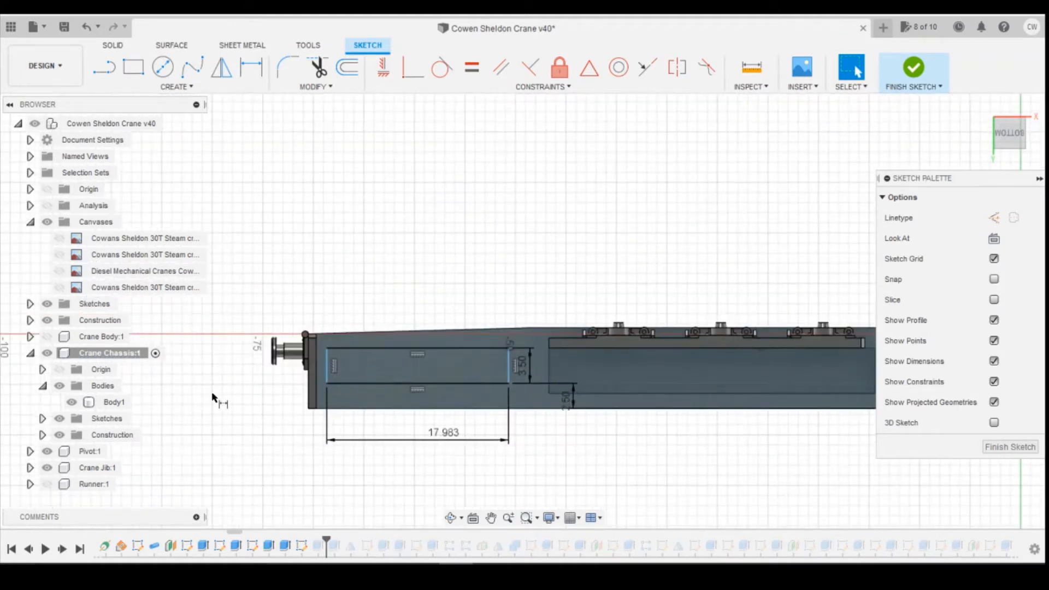
pyautogui.click(327, 383)
pyautogui.click(316, 378)
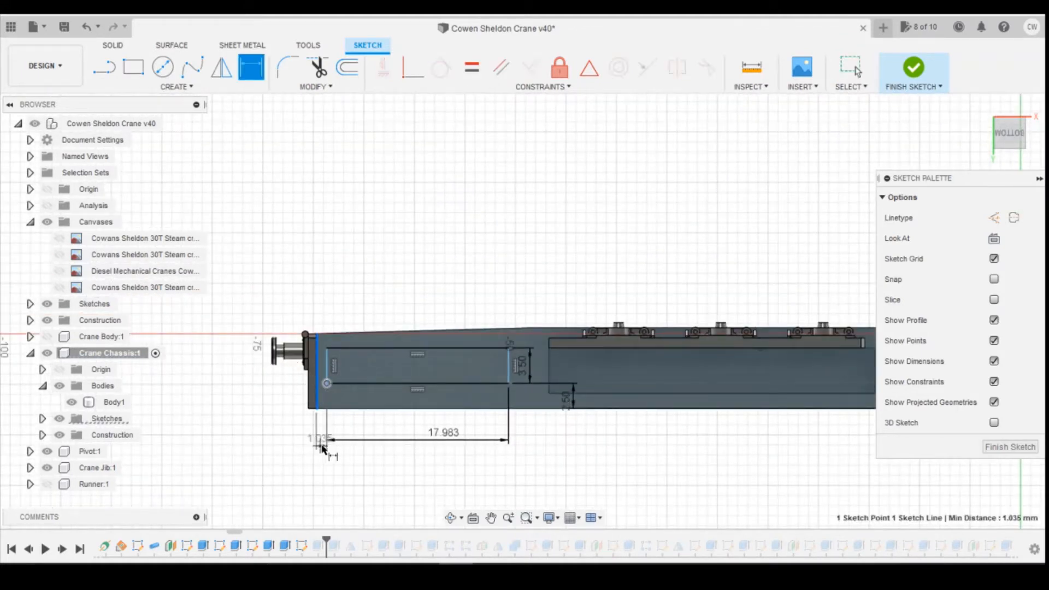
pyautogui.click(323, 449)
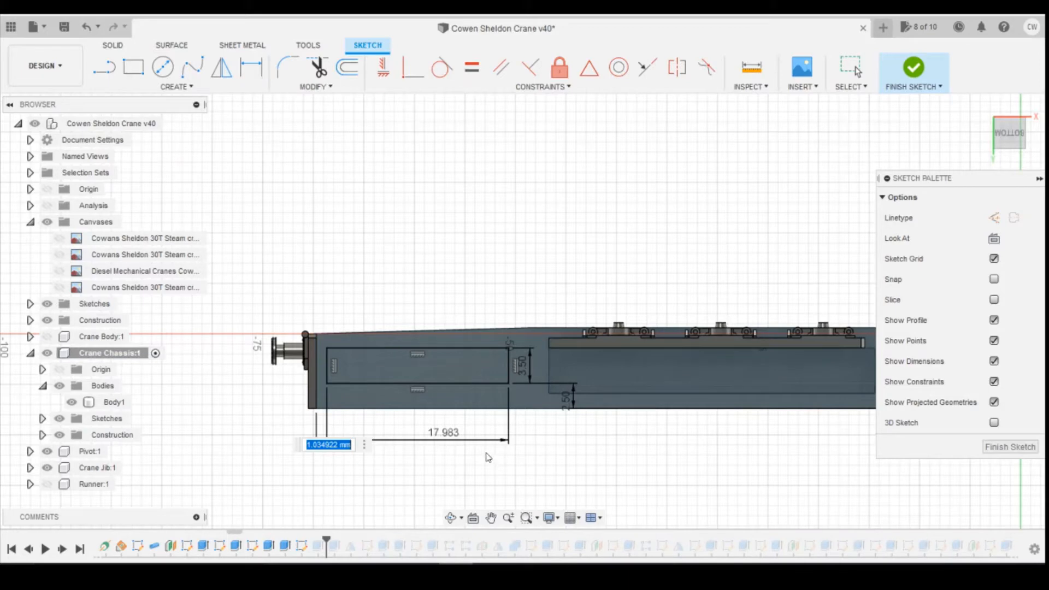
pyautogui.write('1')
pyautogui.press('Return')
pyautogui.doubleClick(452, 434)
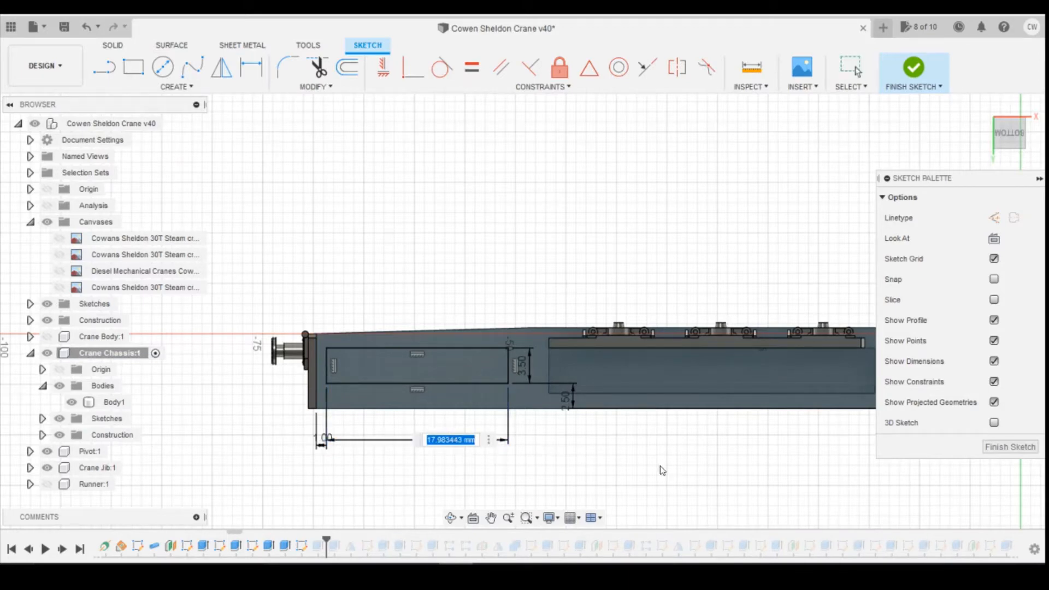
pyautogui.write('19')
pyautogui.press('Return')
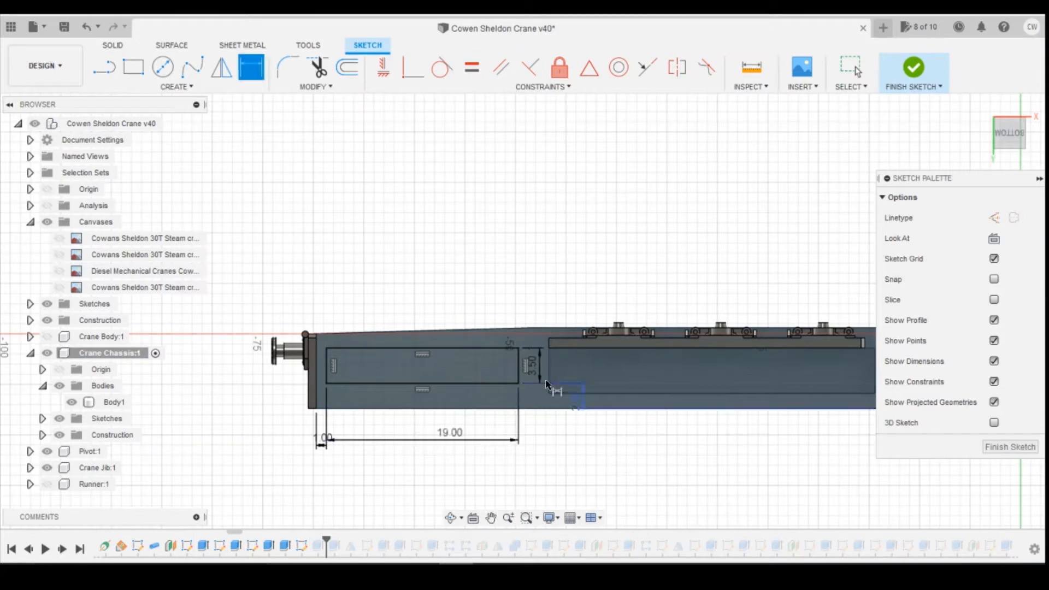
# - Set the short recess's width to 4.5 mm and its offset from the half chassis's inner edge to 1.5 mm, and finish the sketch
pyautogui.click(535, 372)
pyautogui.click(529, 366)
pyautogui.write('4.5')
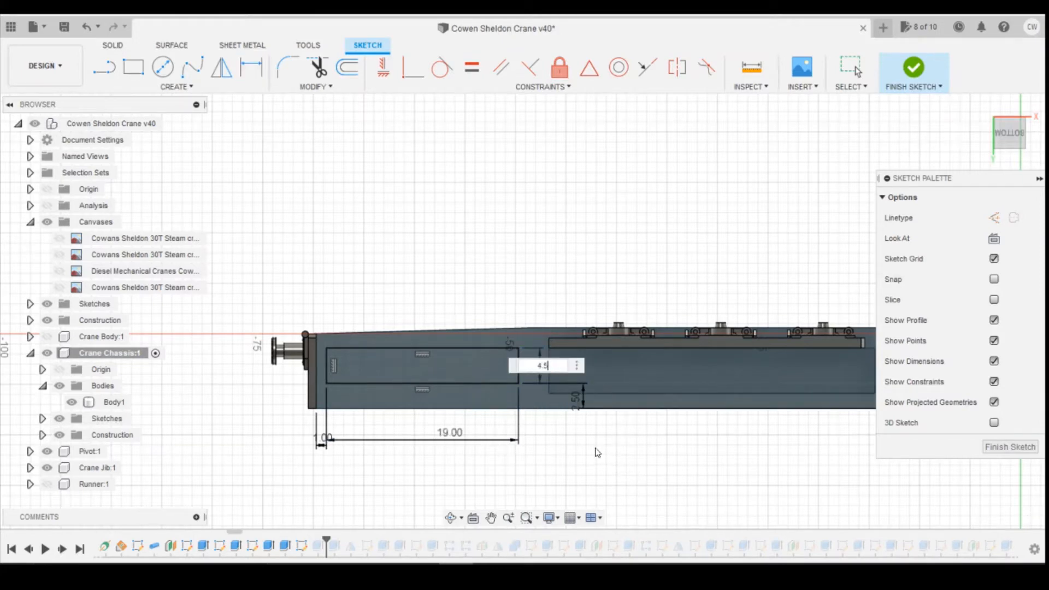
pyautogui.press('Return')
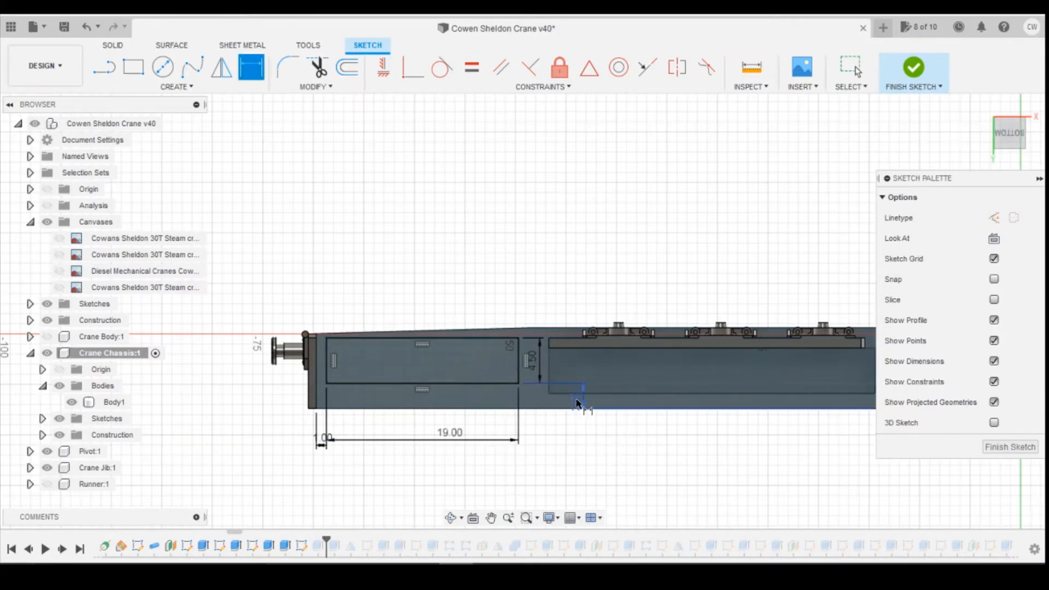
pyautogui.click(580, 404)
pyautogui.write('1.5')
pyautogui.press('Return')
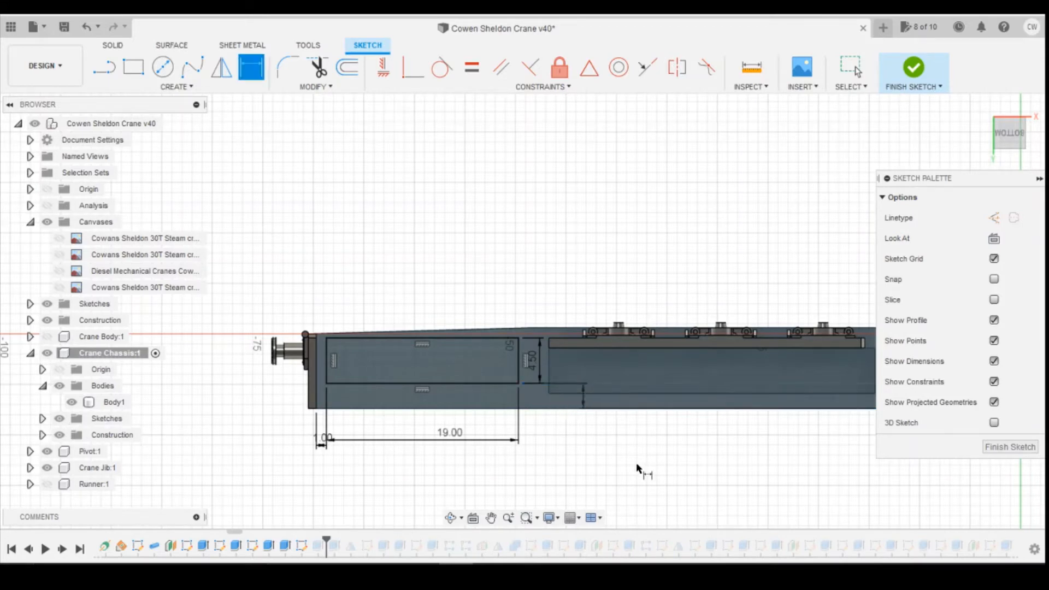
pyautogui.click(919, 67)
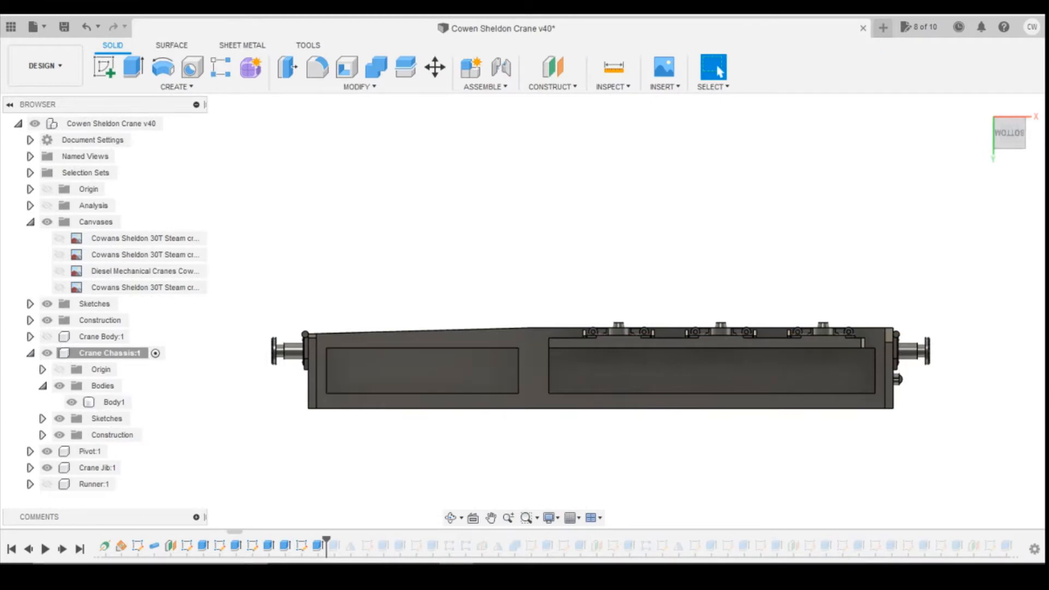
# - Advance the design history feature by feature past the chassis mirror and bogie frame features to the circular boss extrude on the underside
pyautogui.click(62, 549)
pyautogui.click(62, 549)
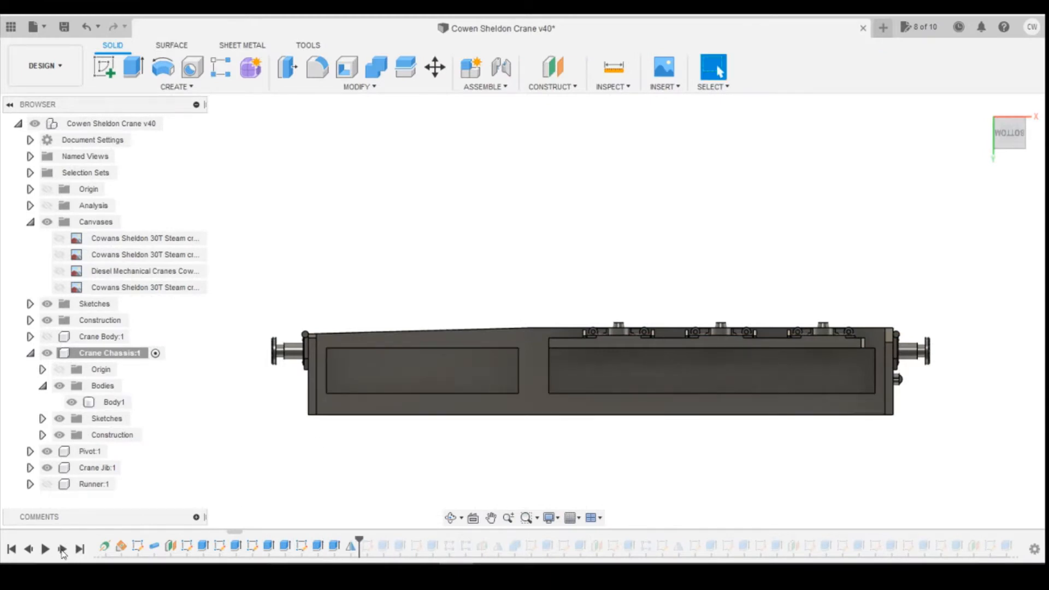
pyautogui.click(63, 549)
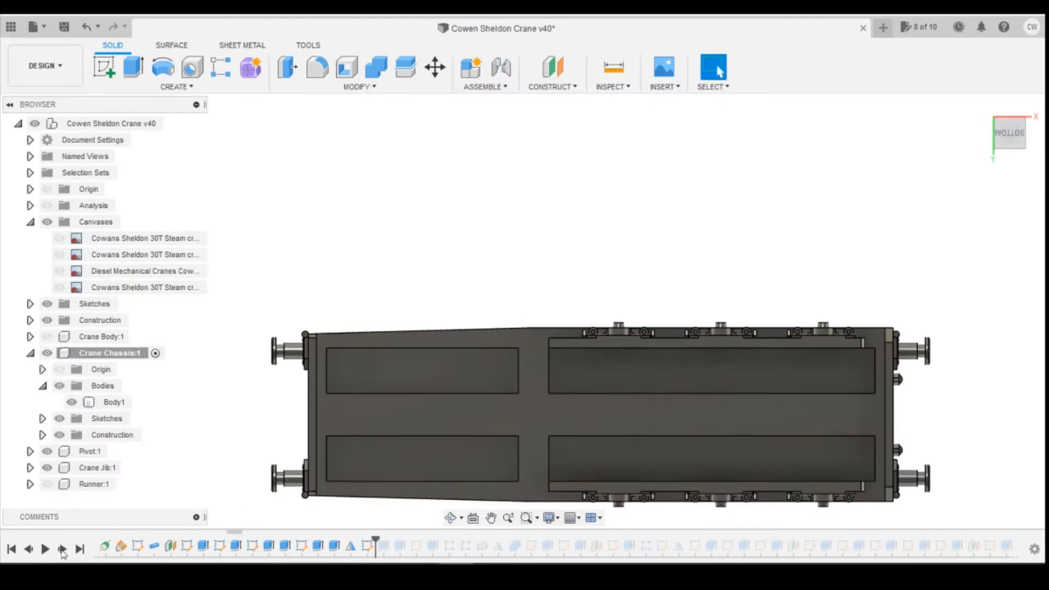
pyautogui.click(62, 550)
pyautogui.click(62, 550)
pyautogui.click(62, 549)
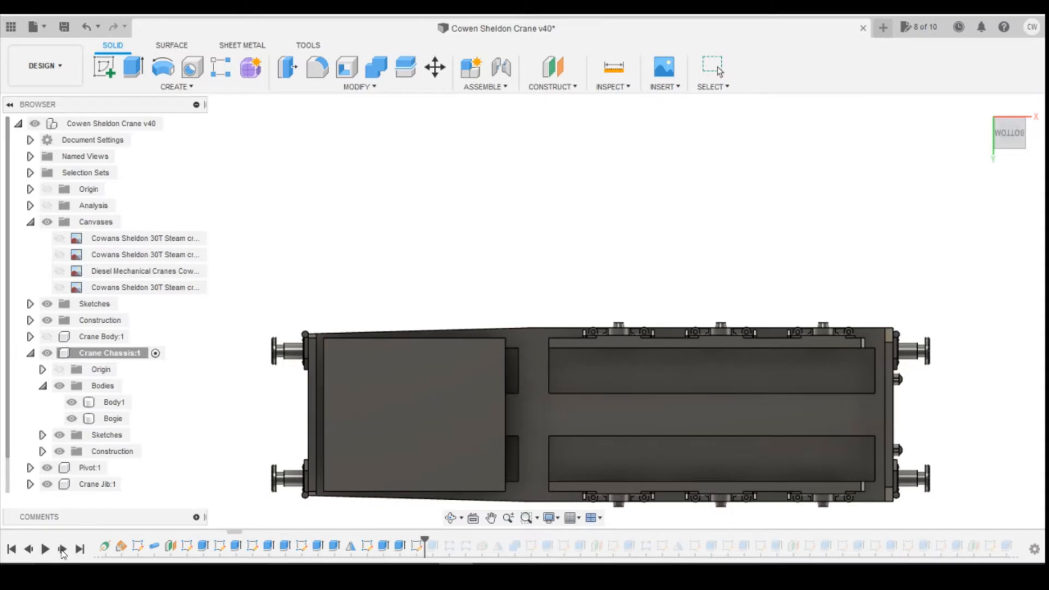
pyautogui.click(62, 549)
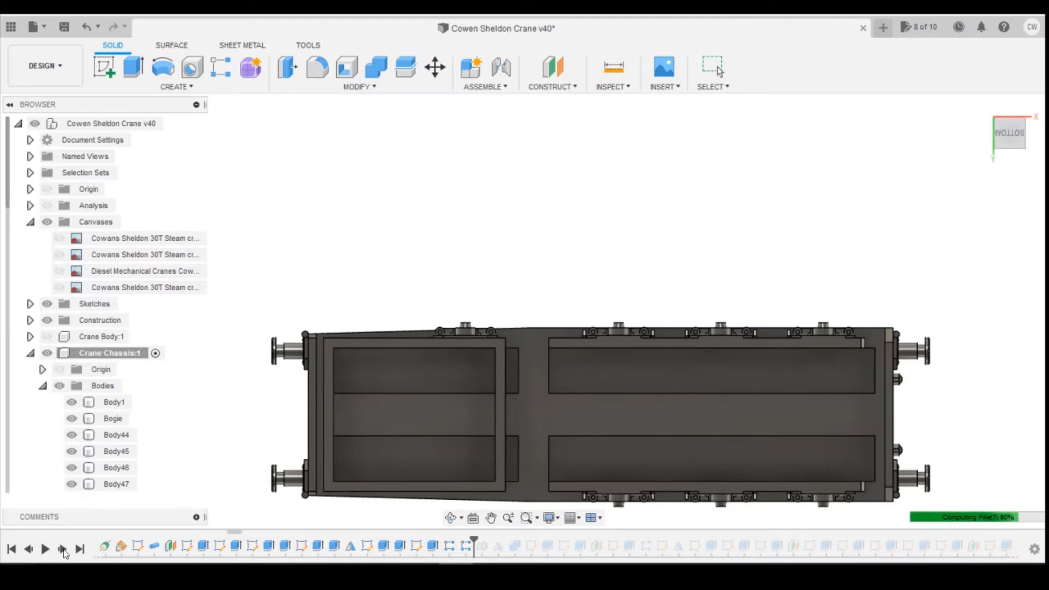
pyautogui.click(63, 550)
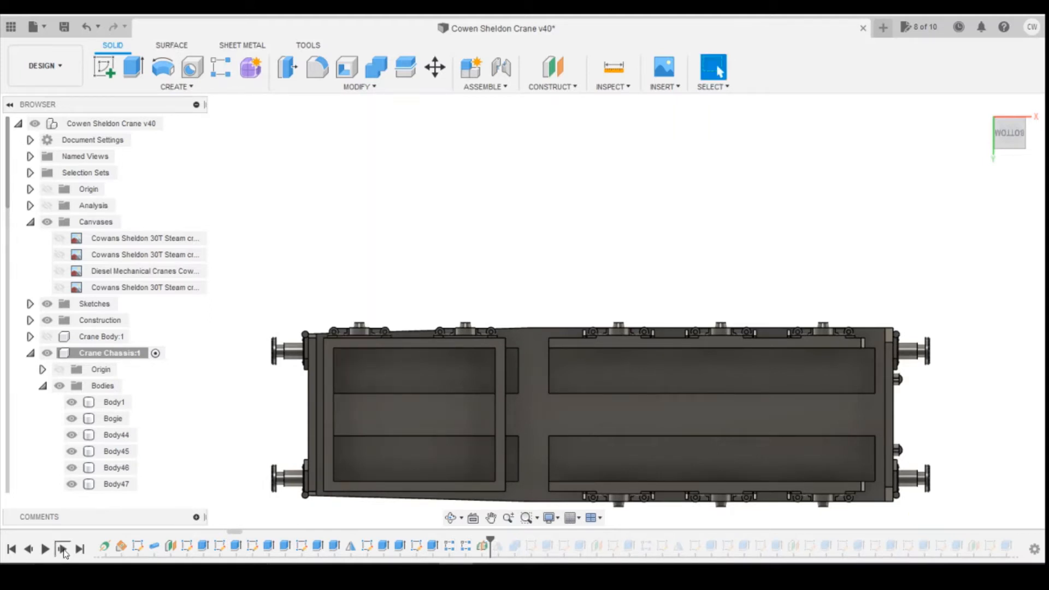
pyautogui.click(63, 550)
pyautogui.click(63, 549)
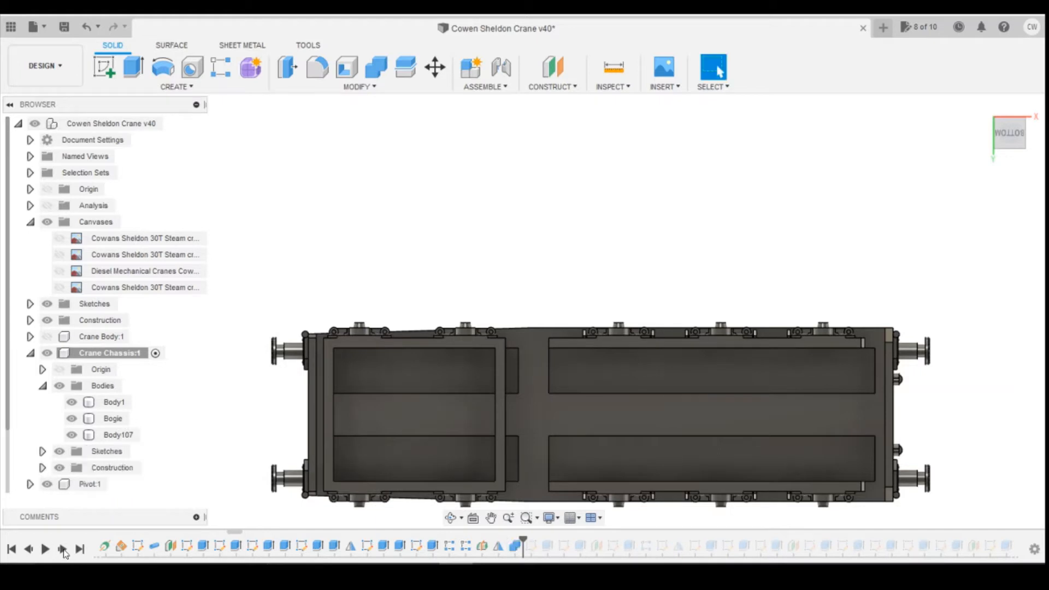
pyautogui.click(63, 550)
pyautogui.click(63, 550)
pyautogui.click(63, 550)
pyautogui.click(63, 550)
pyautogui.click(63, 550)
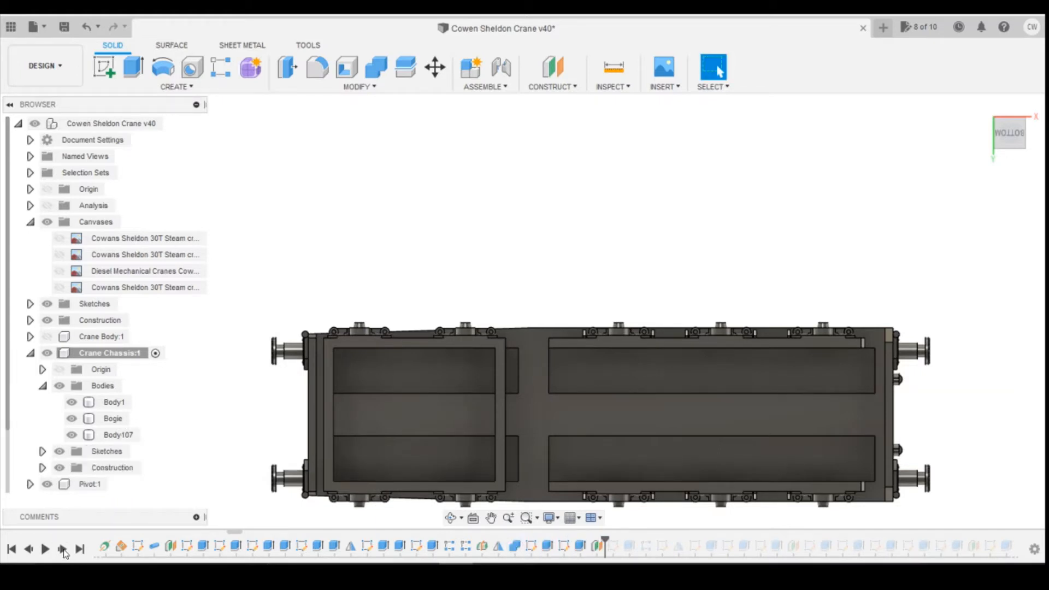
pyautogui.click(63, 550)
pyautogui.click(63, 550)
pyautogui.click(63, 550)
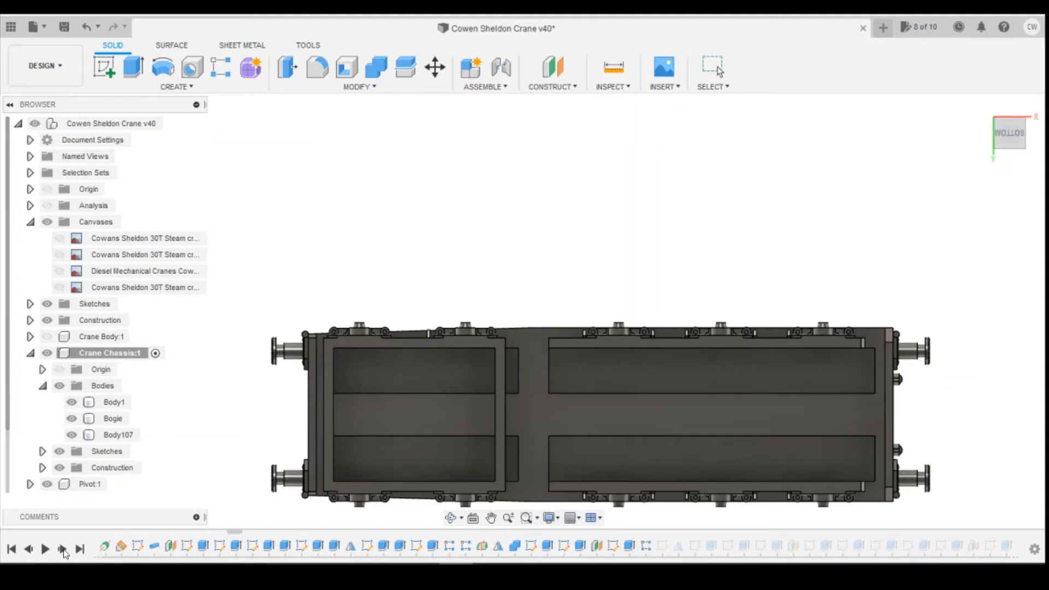
pyautogui.click(62, 549)
pyautogui.click(63, 550)
pyautogui.click(63, 550)
pyautogui.click(62, 550)
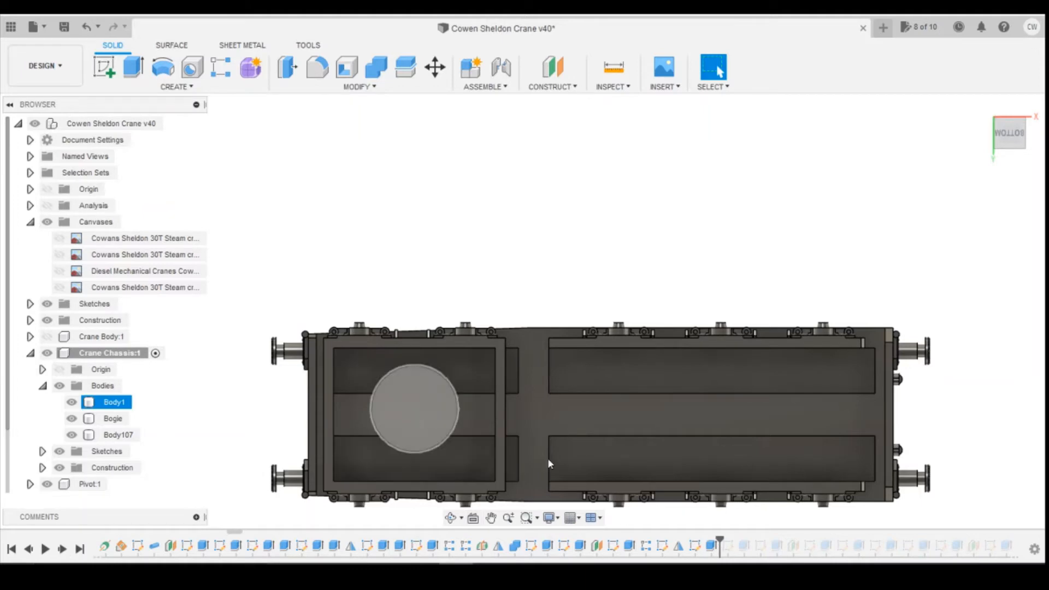
# - Edit the circular boss's sketch, Sketch66, set the circle centre's crosswise distance to 8 mm and finish the sketch
pyautogui.rightClick(709, 547)
pyautogui.click(699, 549)
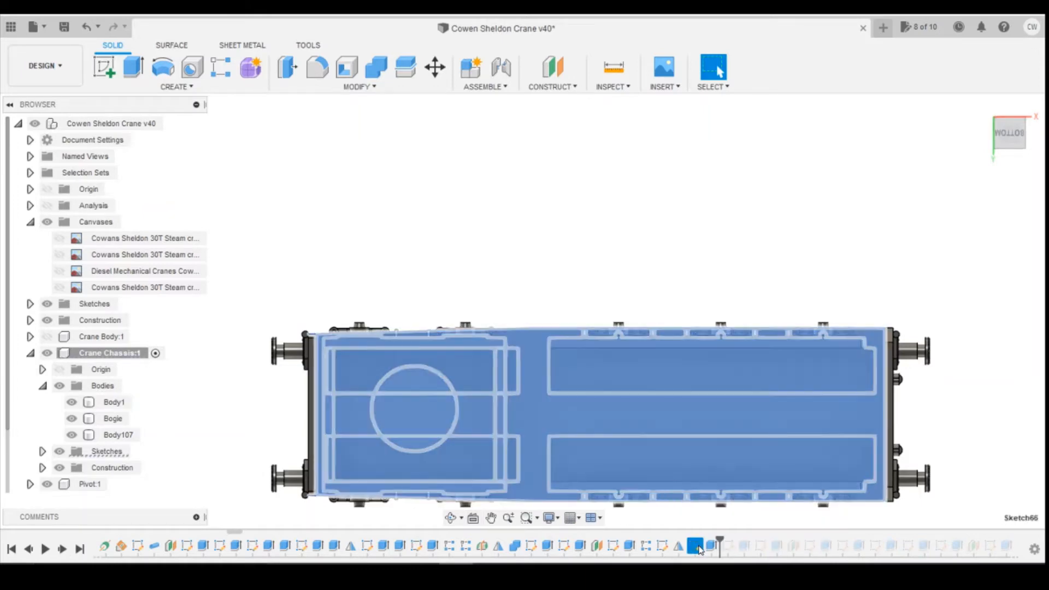
pyautogui.rightClick(699, 548)
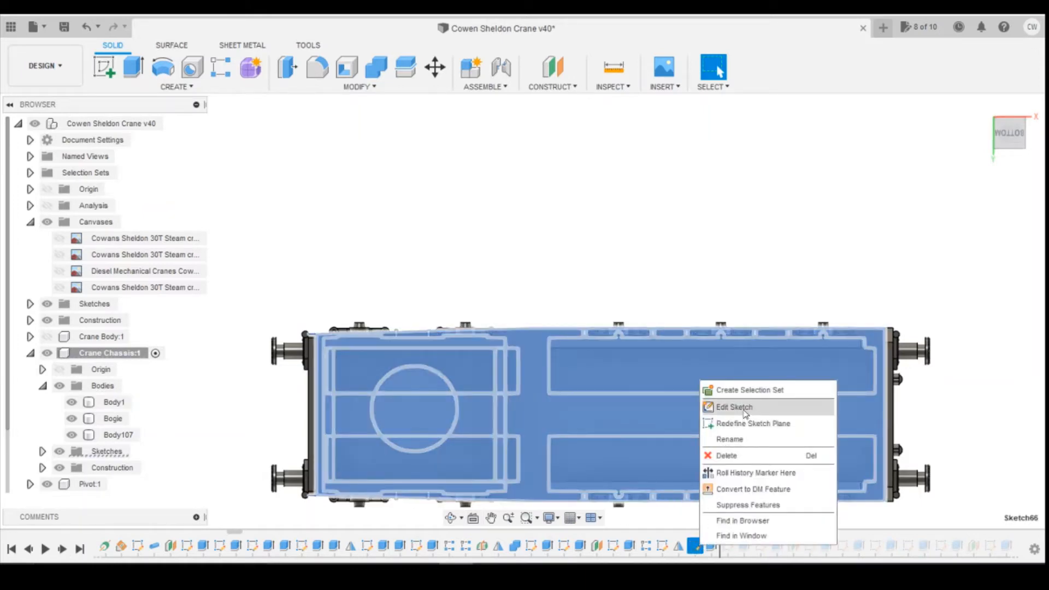
pyautogui.click(744, 409)
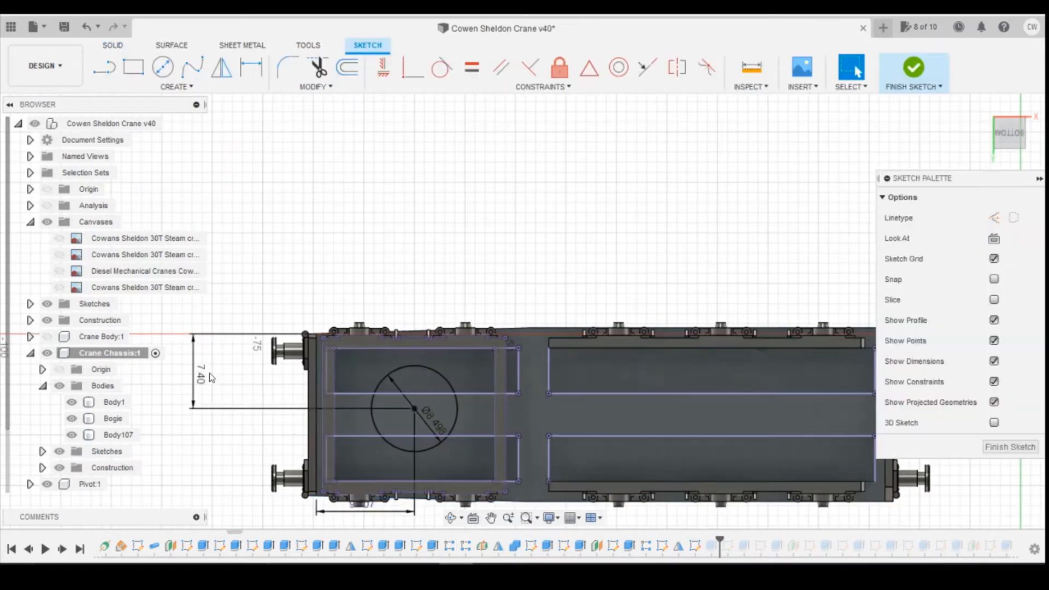
pyautogui.doubleClick(202, 376)
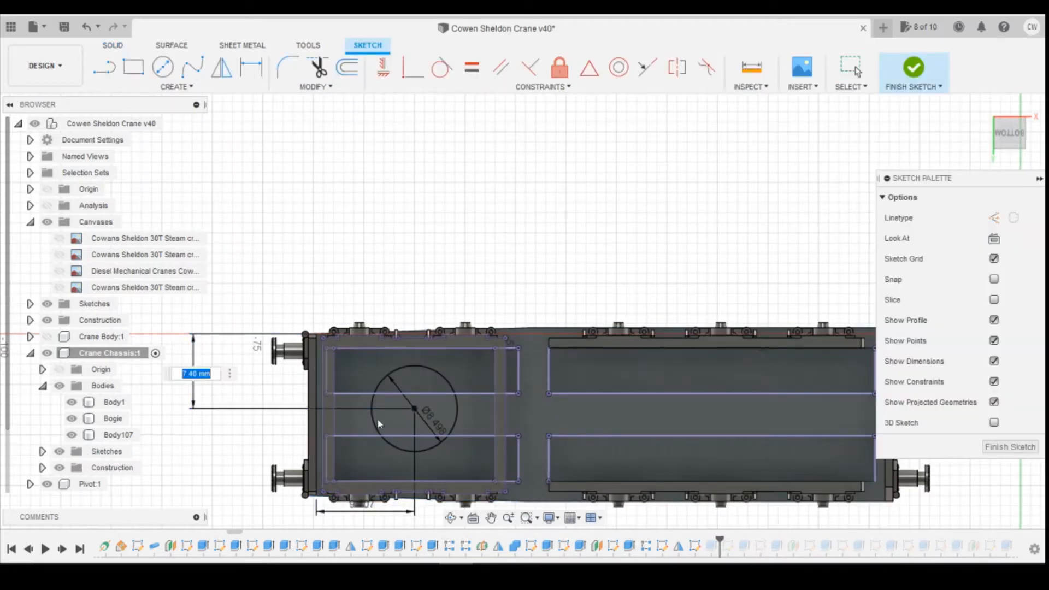
pyautogui.write('8')
pyautogui.press('Return')
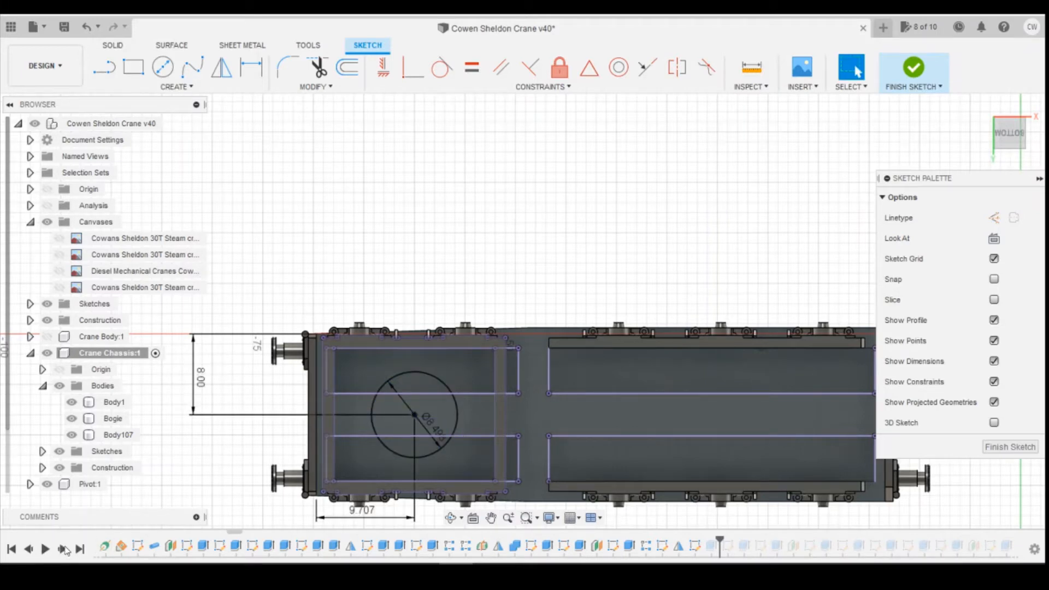
pyautogui.click(1006, 447)
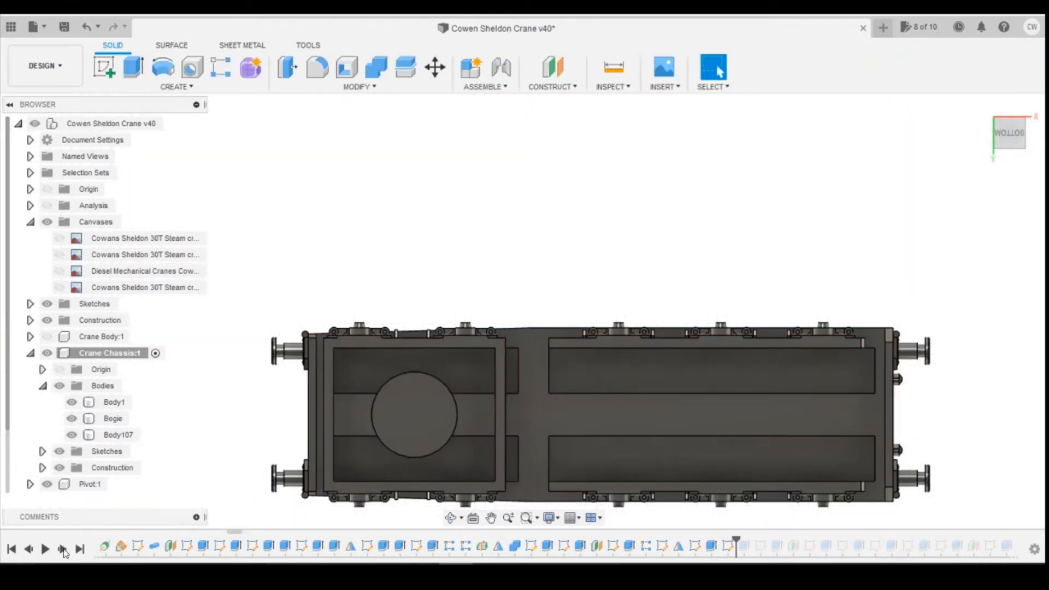
# - Advance the design history through the bogie's centre pivot and cross-member features, checking their alignment with the moved circular boss
pyautogui.click(62, 549)
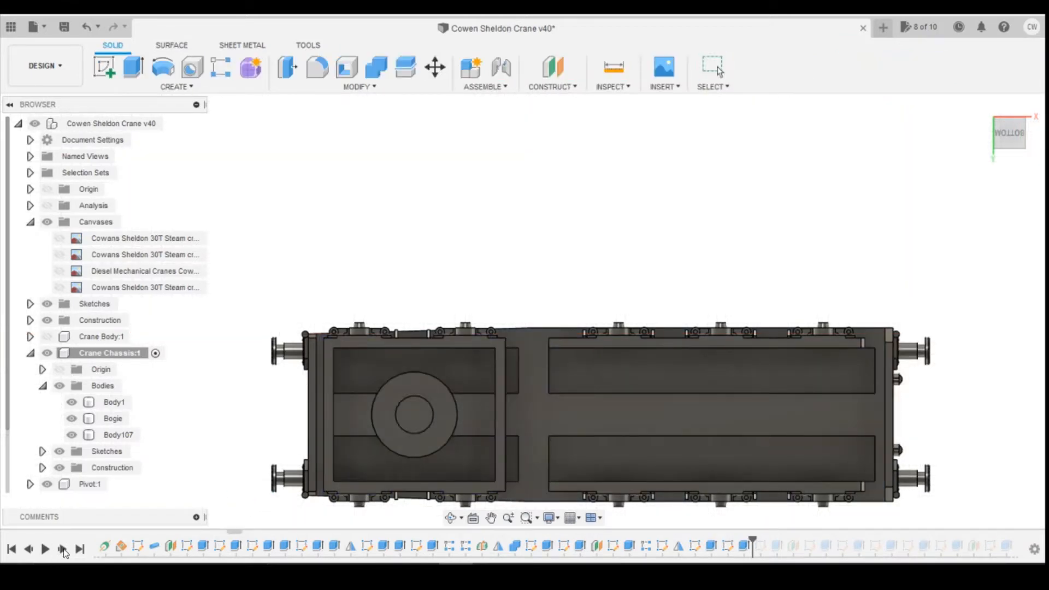
pyautogui.click(63, 549)
pyautogui.click(64, 551)
pyautogui.click(64, 550)
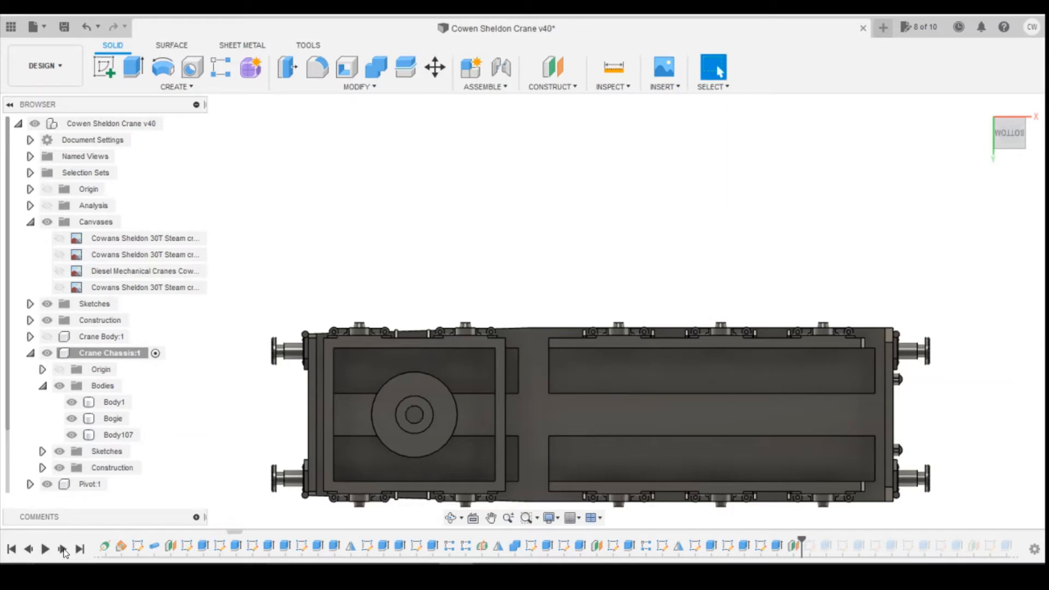
pyautogui.click(63, 550)
pyautogui.click(63, 550)
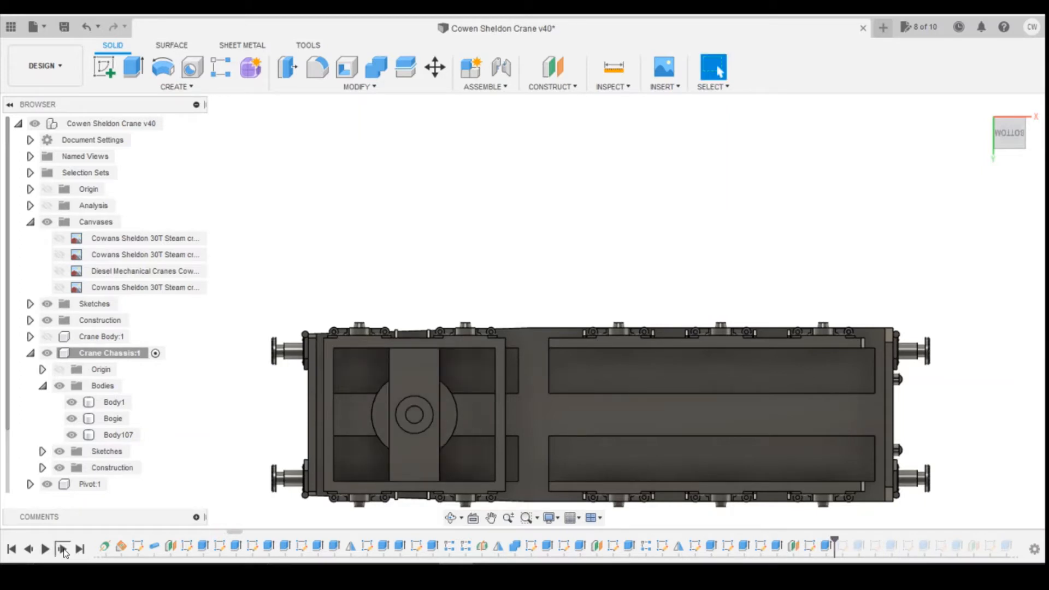
pyautogui.click(64, 550)
pyautogui.click(63, 550)
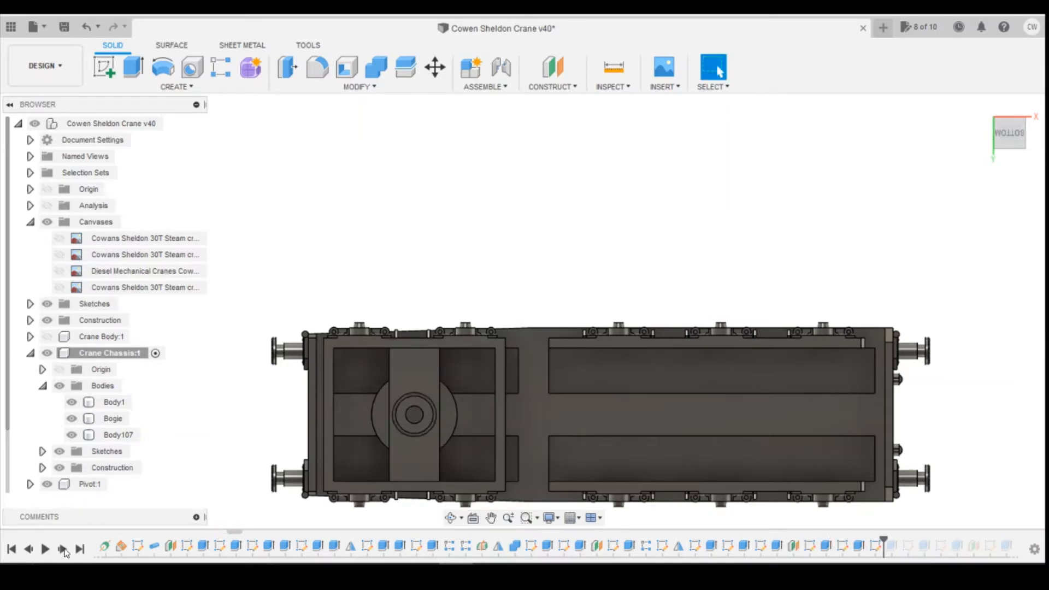
pyautogui.click(63, 550)
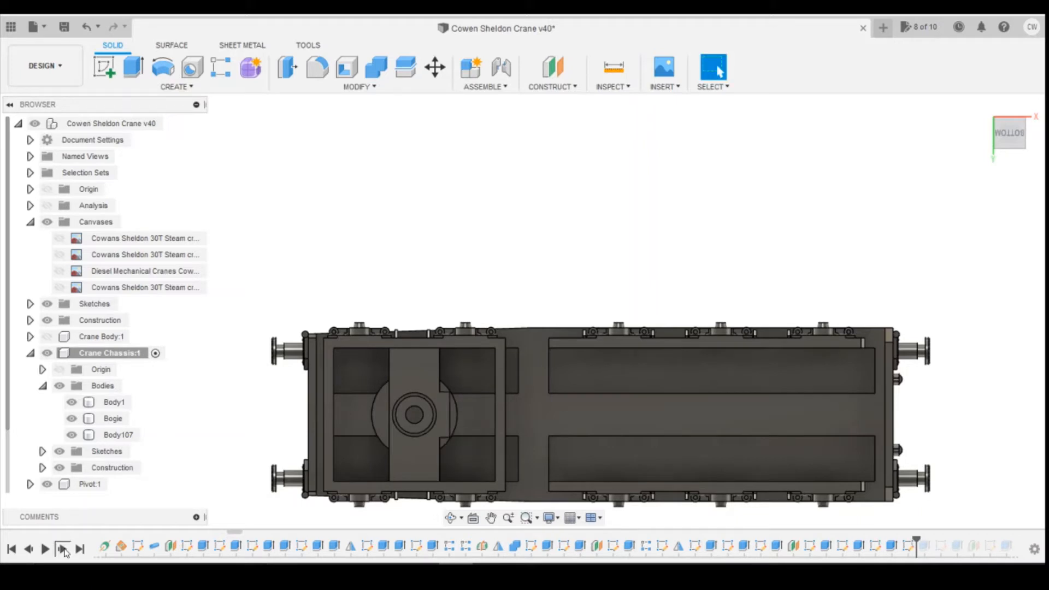
pyautogui.click(63, 550)
pyautogui.click(63, 550)
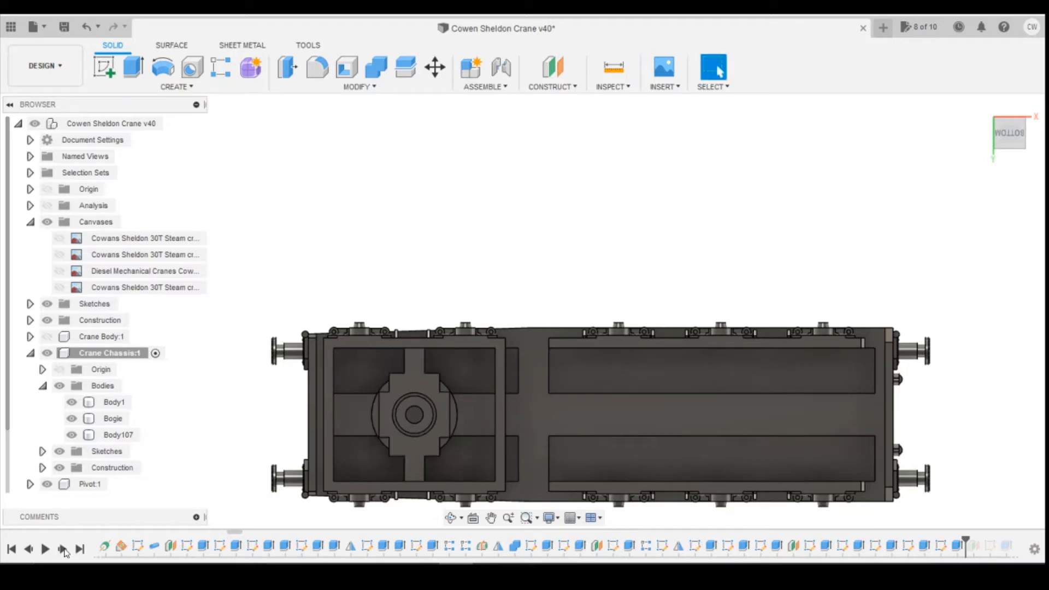
pyautogui.click(63, 550)
pyautogui.click(411, 383)
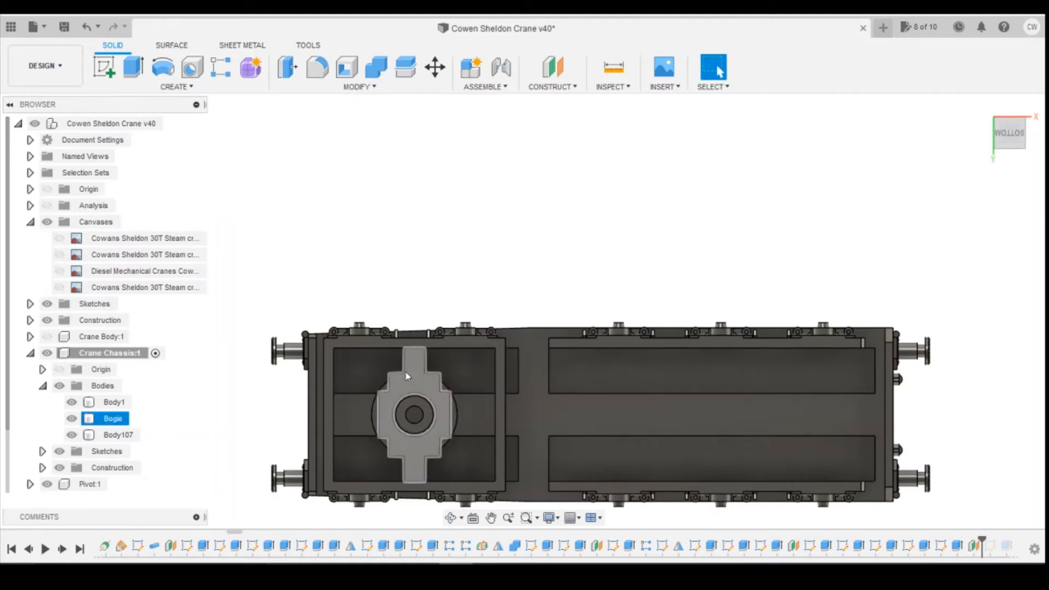
# - Sketch four diagonal lines across the stepped corners on the underside face of the bogie's pivot cross-member
pyautogui.click(106, 70)
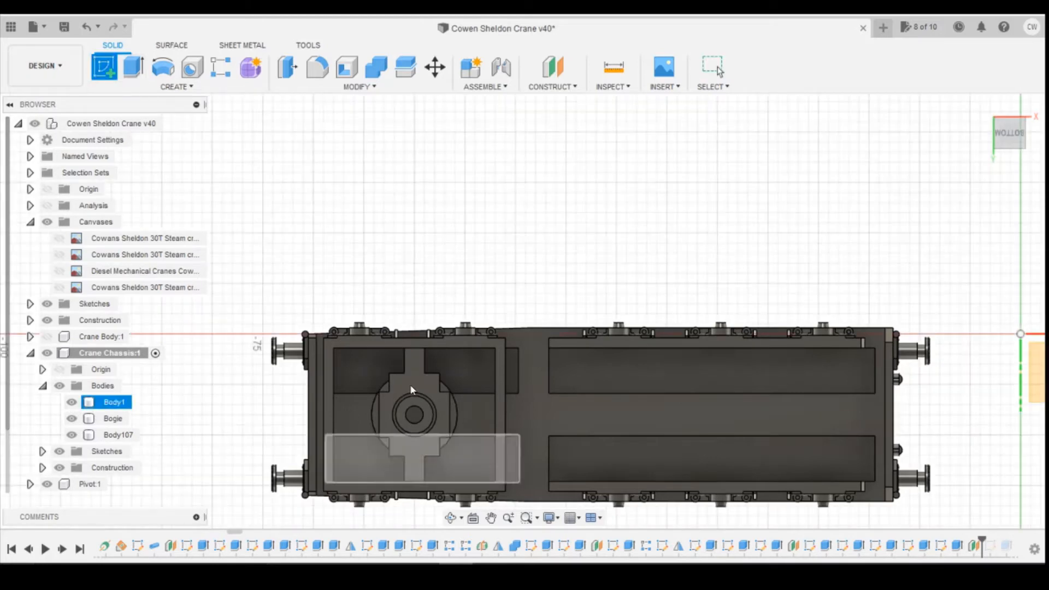
pyautogui.click(405, 369)
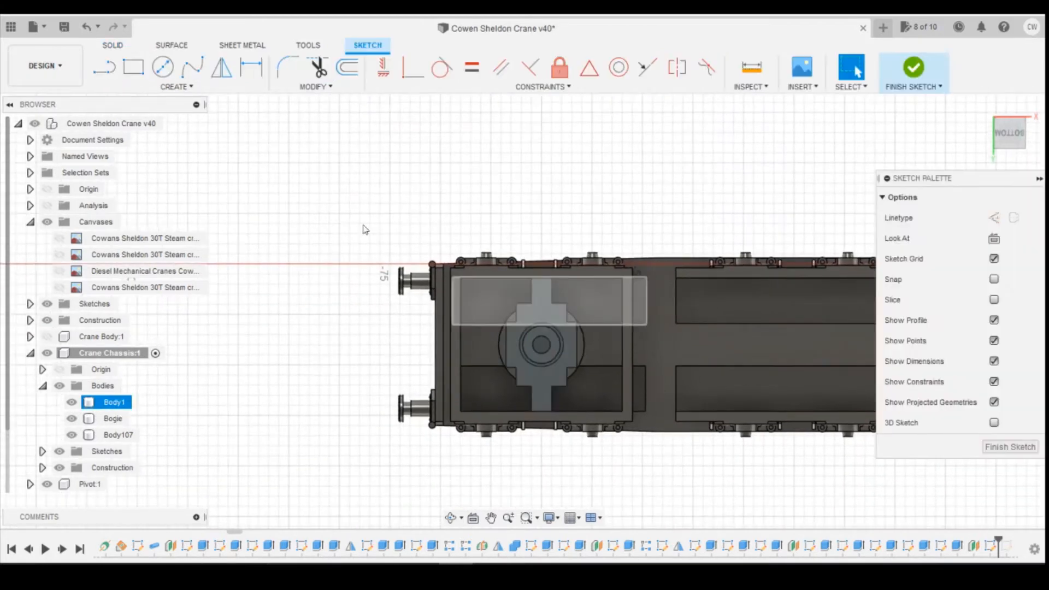
pyautogui.click(103, 75)
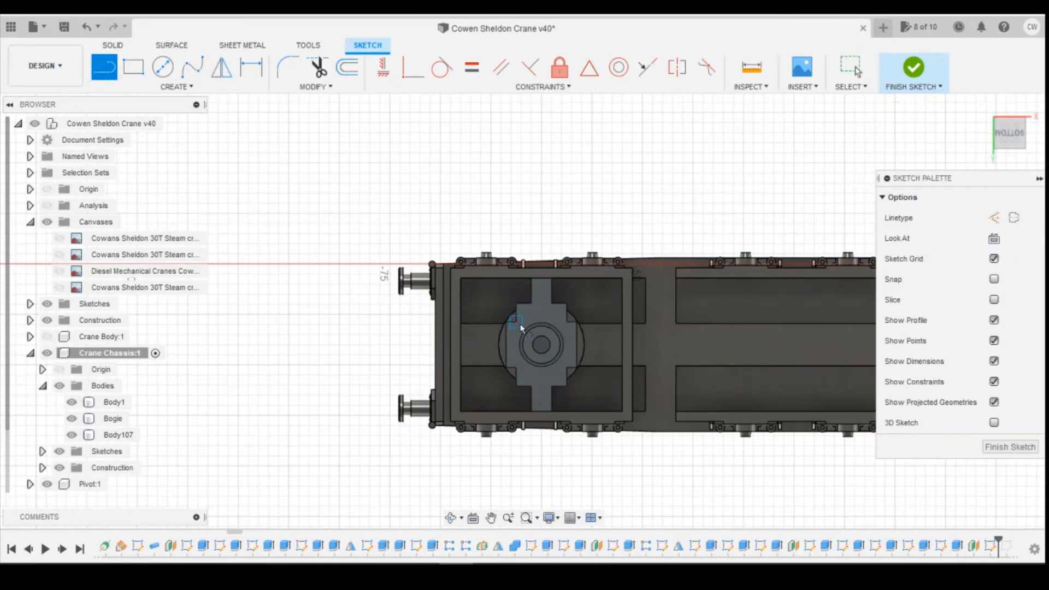
pyautogui.click(531, 304)
pyautogui.click(534, 304)
pyautogui.click(552, 304)
pyautogui.click(567, 323)
pyautogui.click(567, 369)
pyautogui.click(552, 386)
pyautogui.click(532, 387)
pyautogui.click(516, 366)
pyautogui.press('Escape')
# - Extrude the four triangular corner profiles as a cut, chamfering the stepped corners of the bogie's pivot cross-member
pyautogui.scroll(2, 559, 383)
pyautogui.click(563, 386)
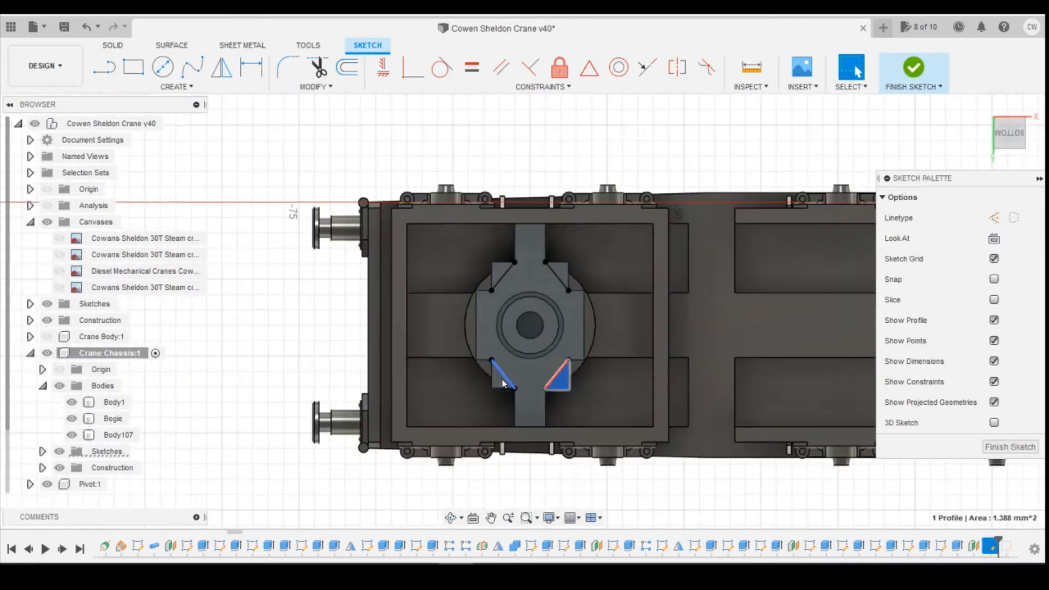
pyautogui.keyDown('shift'); pyautogui.click(500, 377); pyautogui.keyUp('shift')
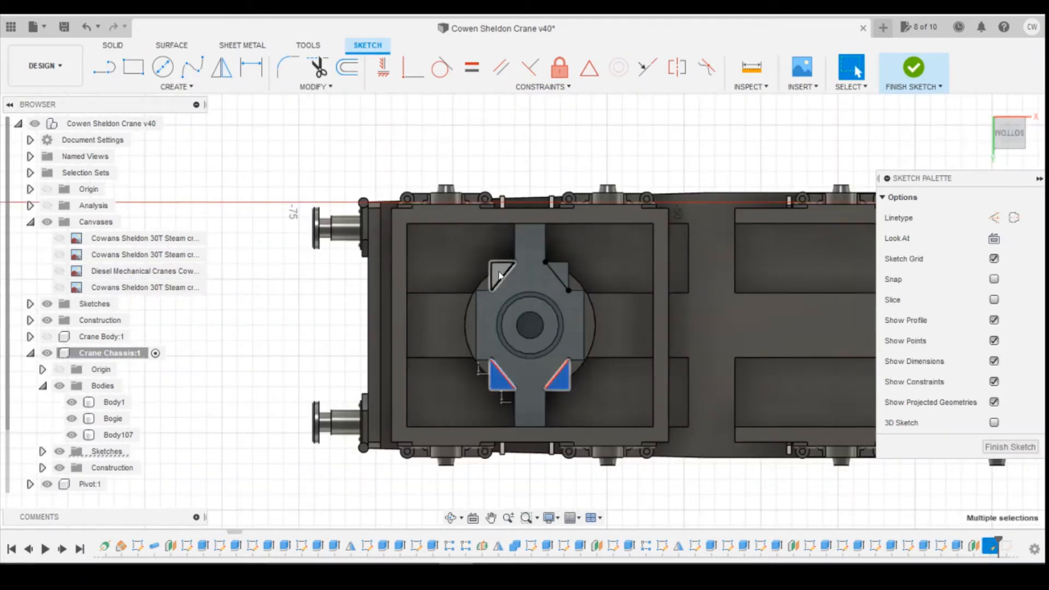
pyautogui.rightClick(563, 275)
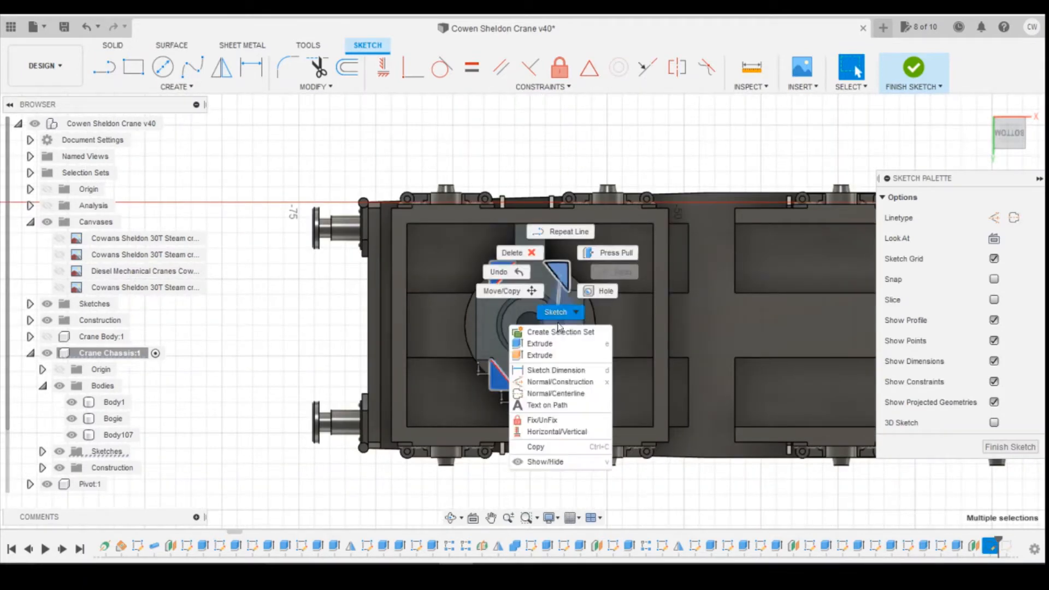
pyautogui.click(562, 408)
pyautogui.click(1015, 135)
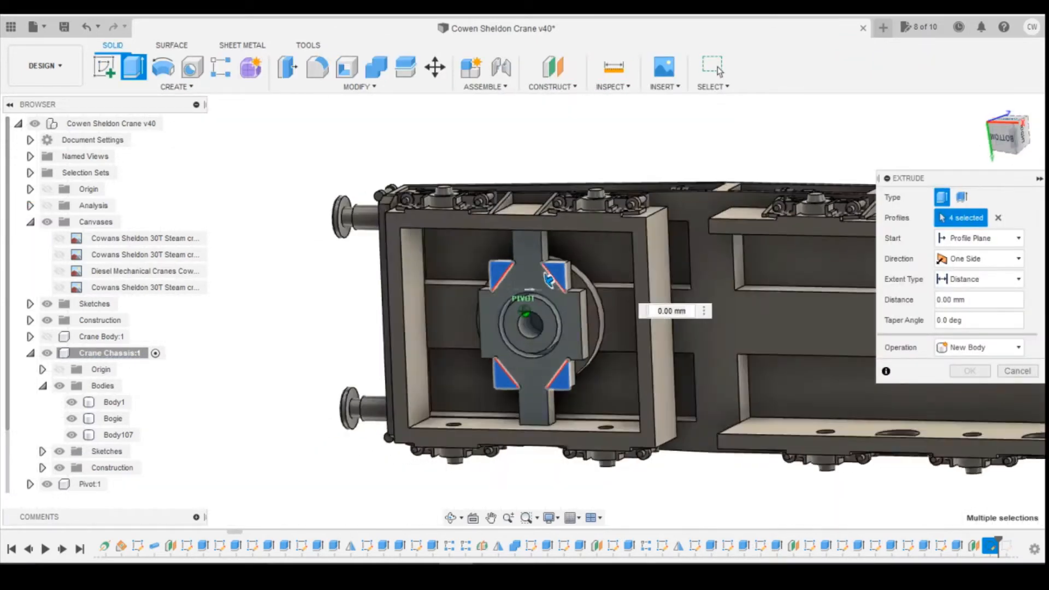
pyautogui.moveTo(534, 287); pyautogui.dragTo(586, 299)
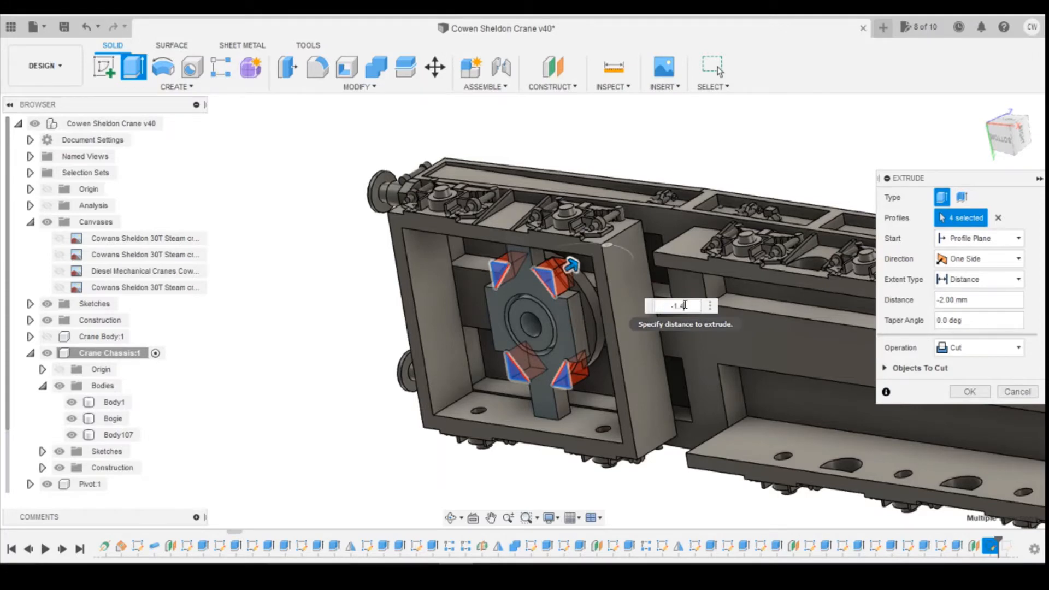
pyautogui.press('Return')
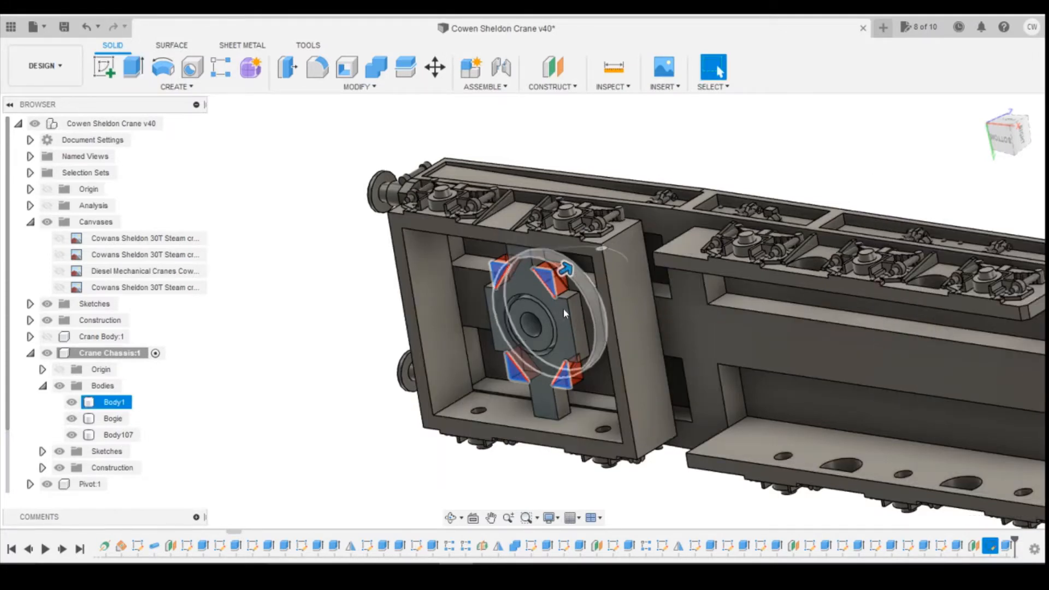
pyautogui.scroll(1, 570, 297)
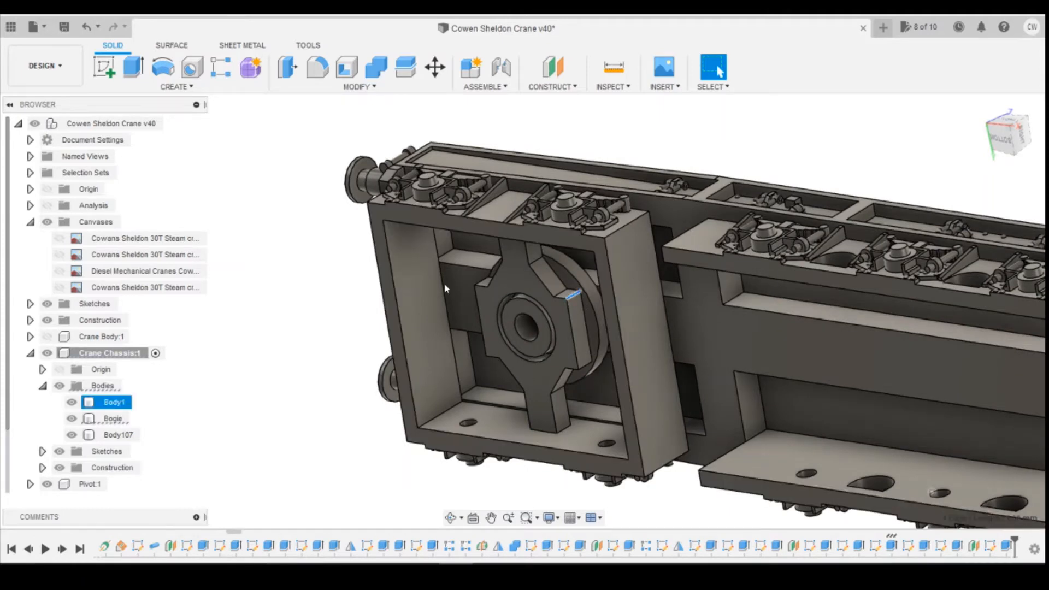
pyautogui.click(574, 297)
# - Advance the design history past the pivot pin features to the extrude that fills the corners beside the circular boss
pyautogui.click(1003, 141)
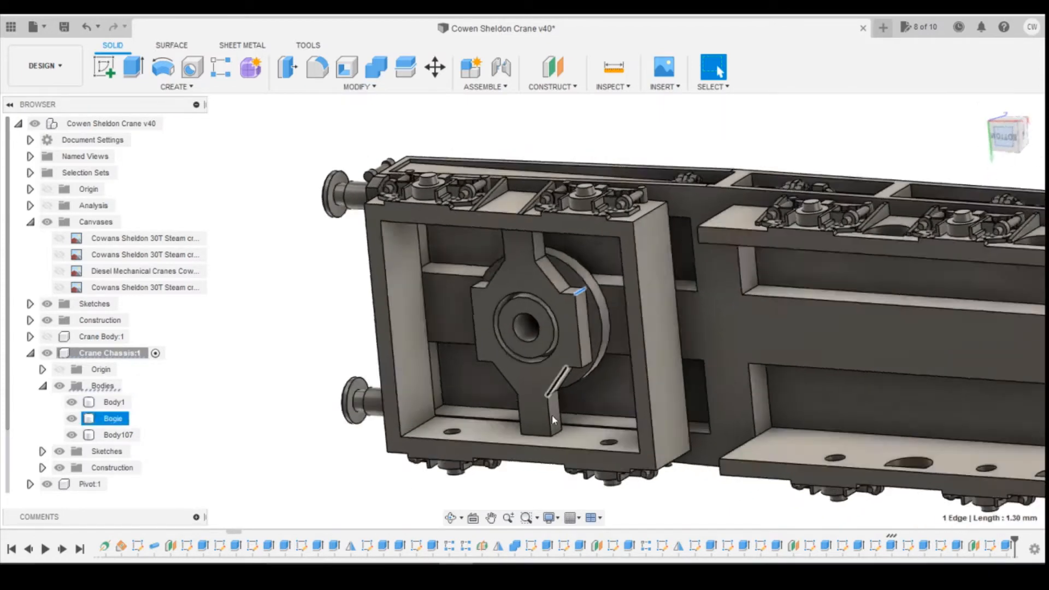
pyautogui.click(64, 551)
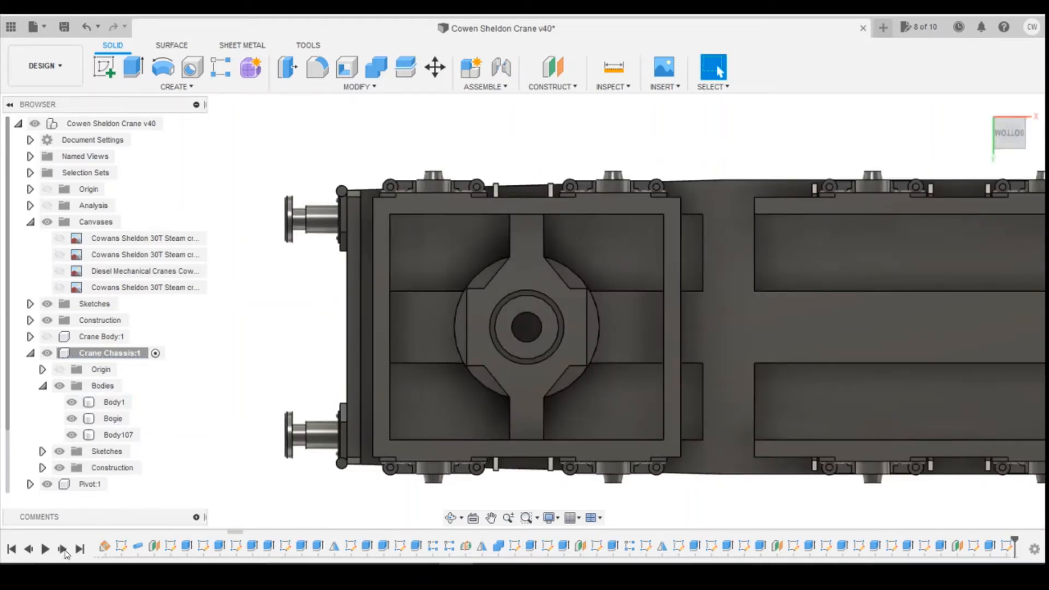
pyautogui.click(63, 549)
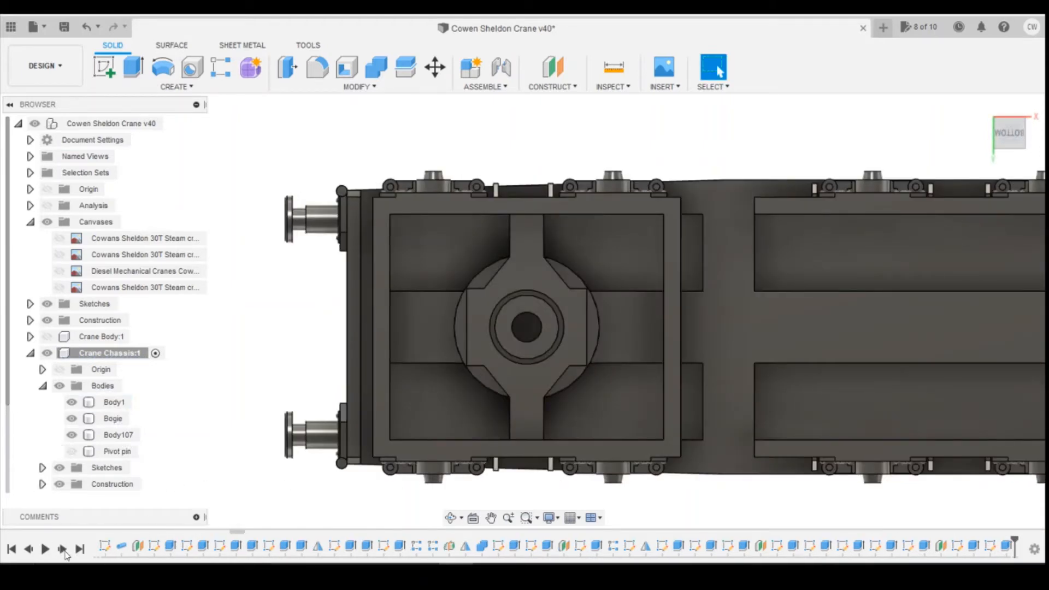
pyautogui.click(62, 550)
pyautogui.click(62, 549)
pyautogui.click(62, 550)
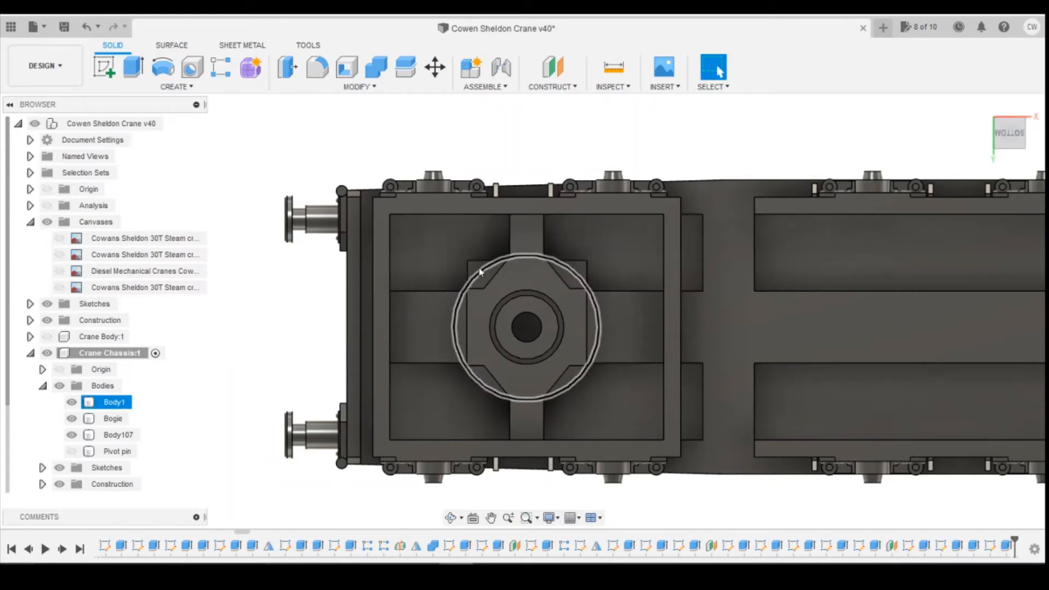
# - Delete the corner-filling extrude Extrude75 and the next corner extrude on the other side of the circular boss
pyautogui.rightClick(1005, 547)
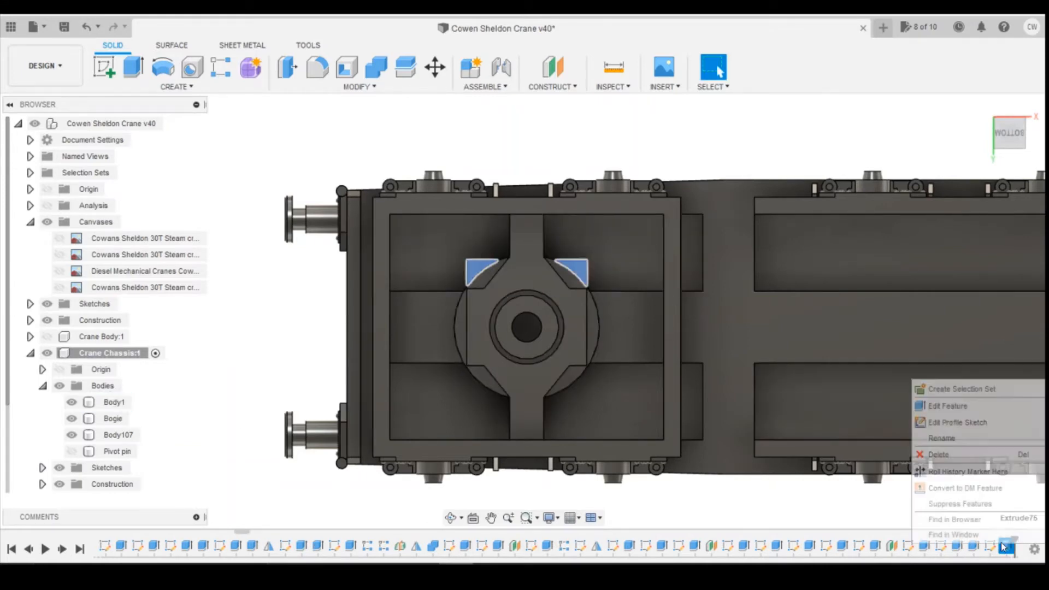
pyautogui.click(968, 471)
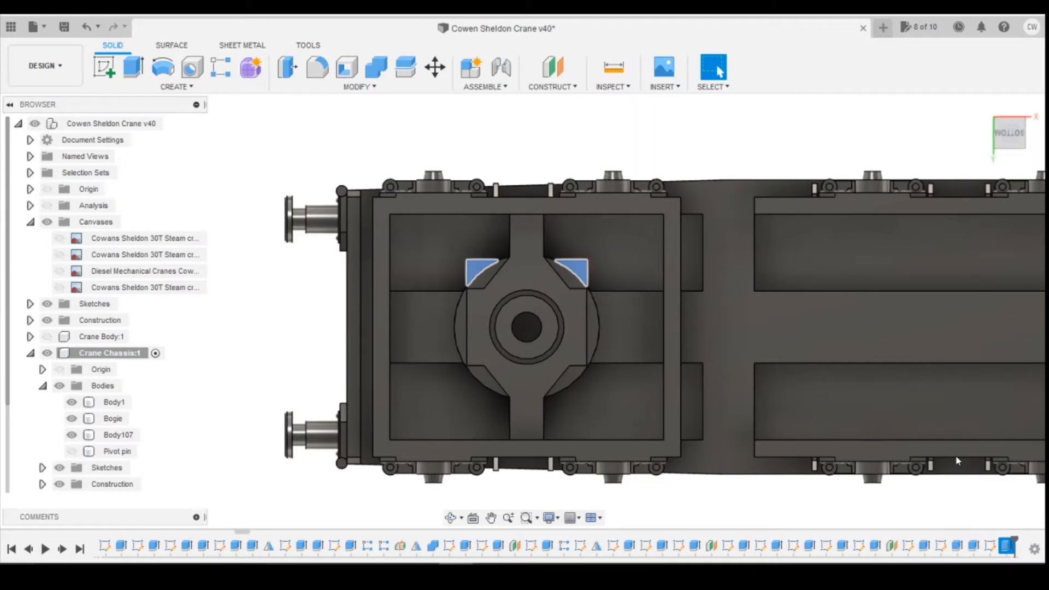
pyautogui.click(62, 549)
pyautogui.rightClick(1007, 546)
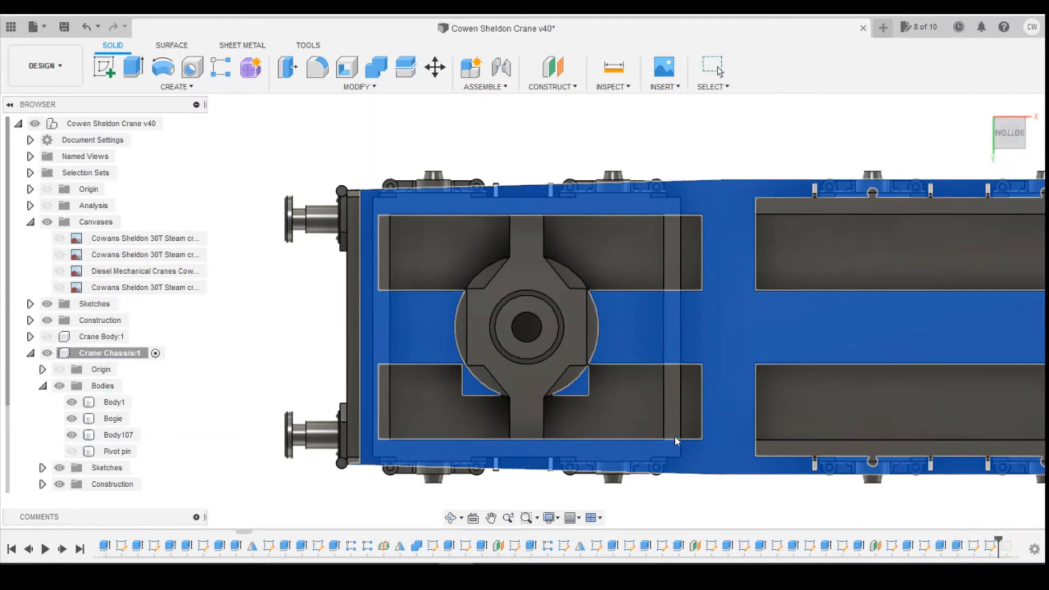
# - Create a section analysis from the chassis's top face at a Y distance of -2 mm, exposing the recesses and circular boss
pyautogui.moveTo(1009, 135); pyautogui.dragTo(969, 176)
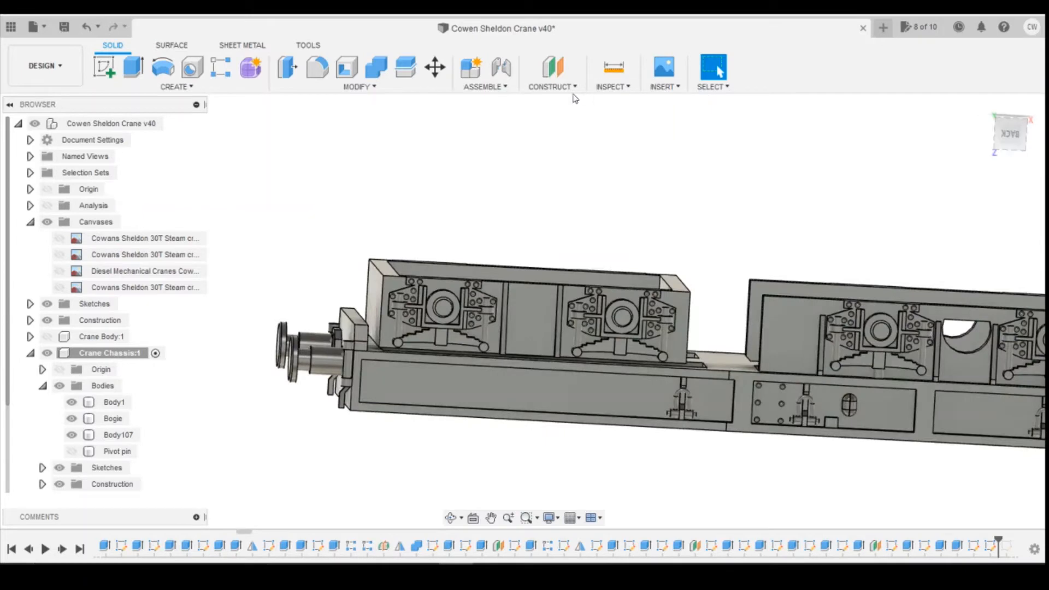
pyautogui.click(614, 87)
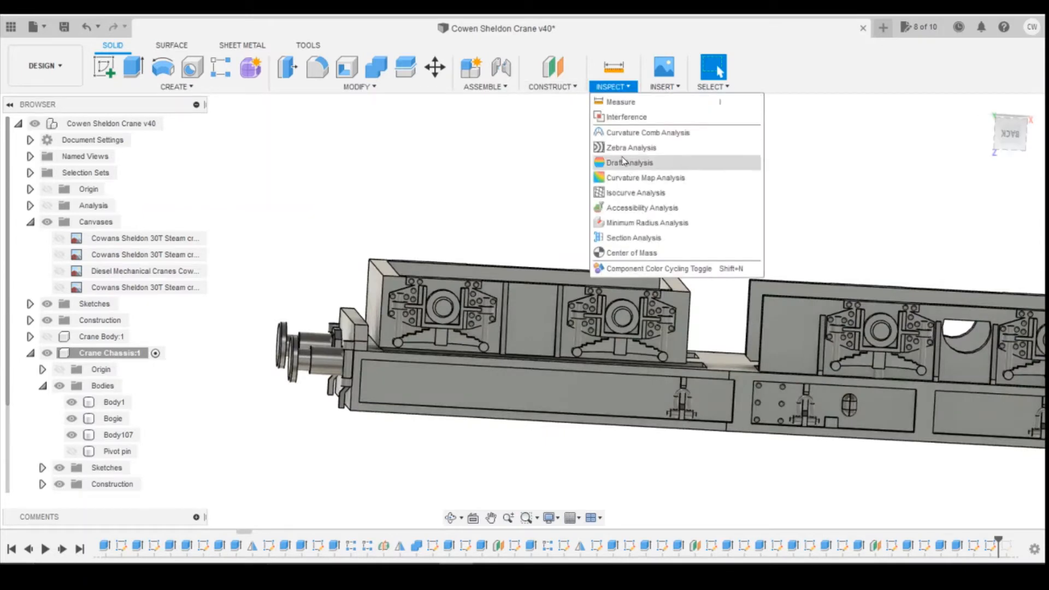
pyautogui.click(654, 239)
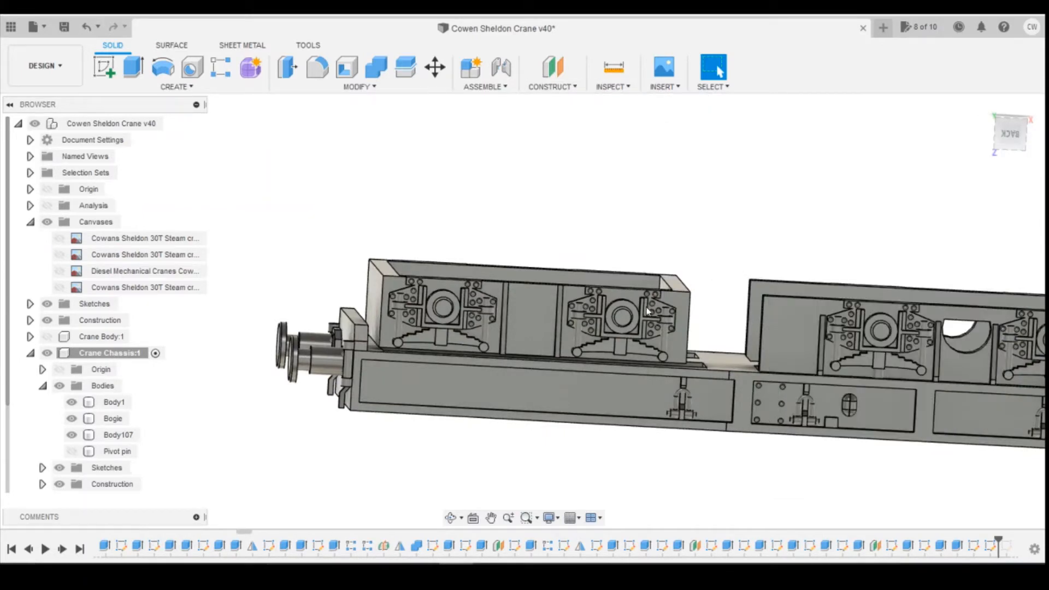
pyautogui.keyDown('shift'); pyautogui.moveTo(525, 311); pyautogui.dragTo(683, 328, button='middle'); pyautogui.keyUp('shift')
pyautogui.click(623, 411)
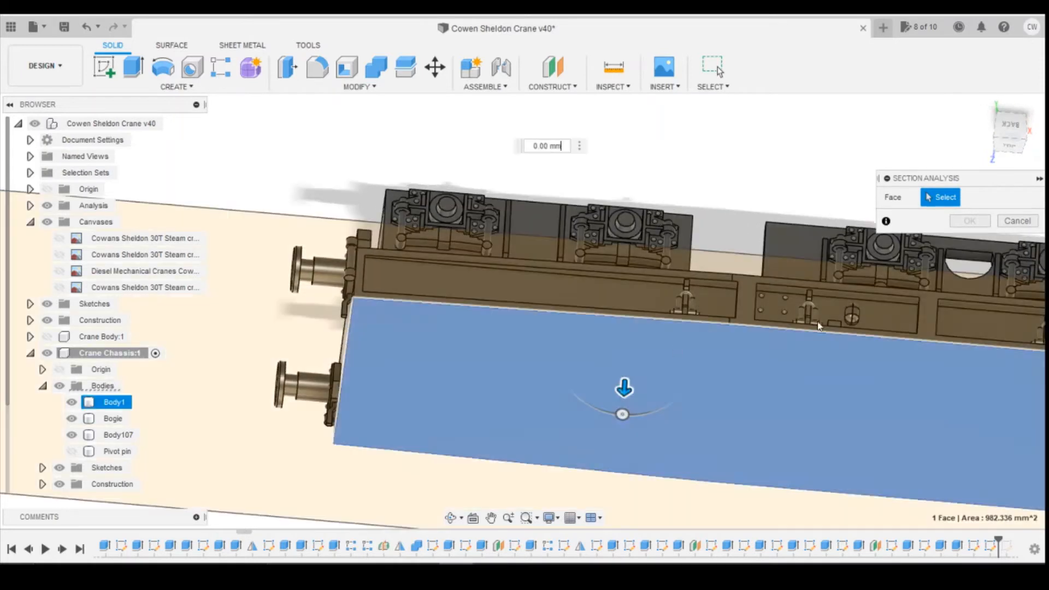
pyautogui.moveTo(627, 375); pyautogui.dragTo(627, 361)
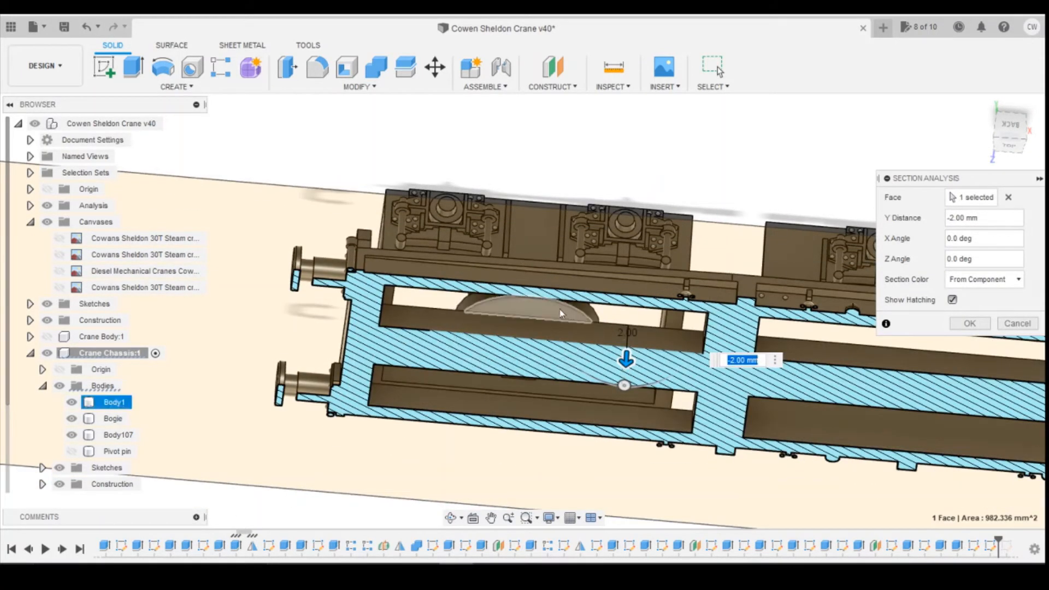
pyautogui.click(970, 324)
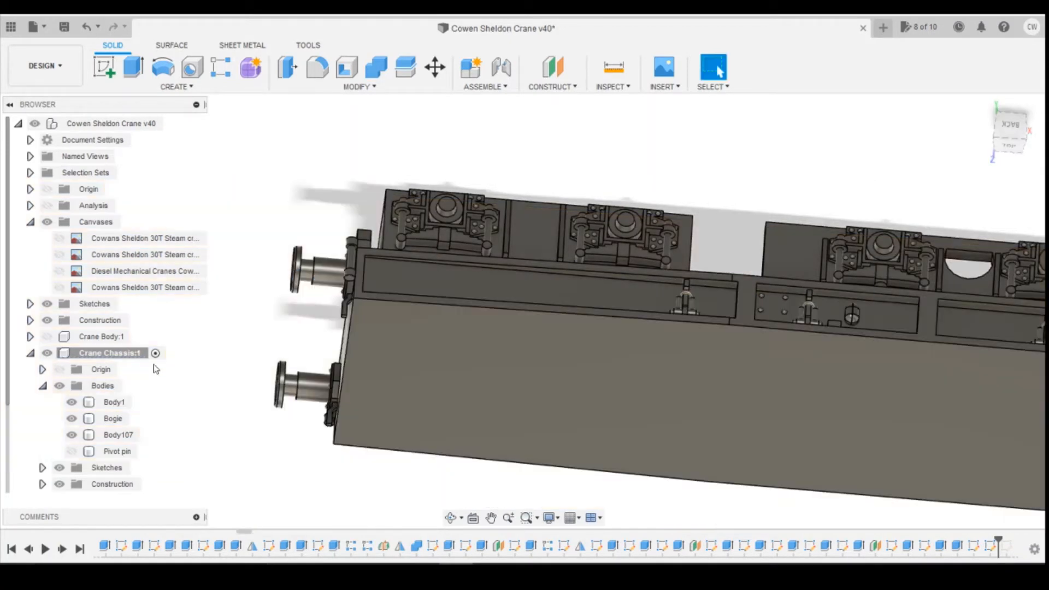
pyautogui.click(47, 206)
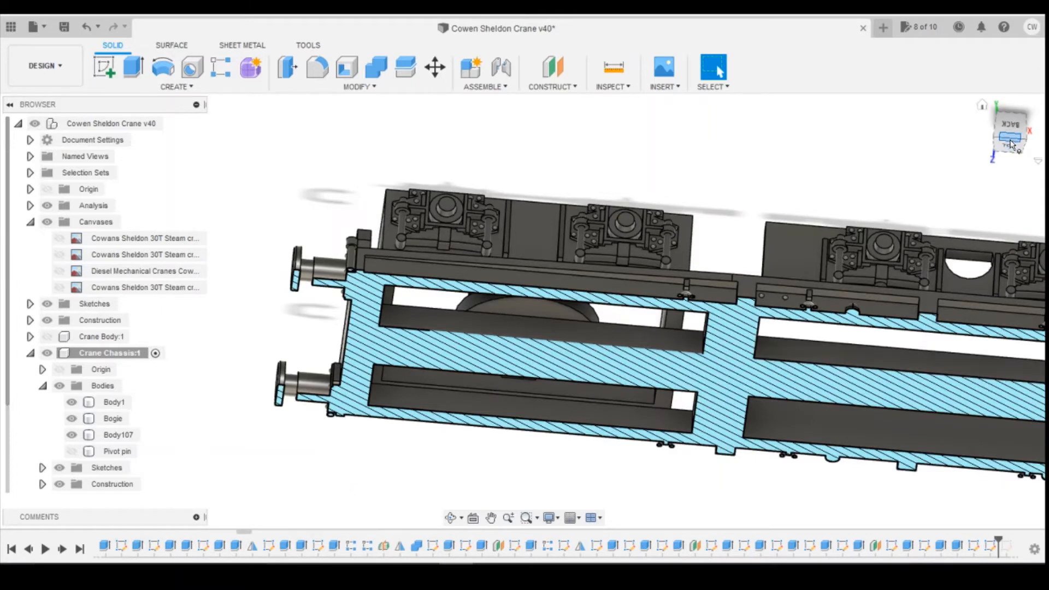
pyautogui.click(1013, 123)
# - Extrude the two boss segment faces exposed in the recesses by 2 mm, joined to the chassis, with the section view hidden
pyautogui.click(533, 254)
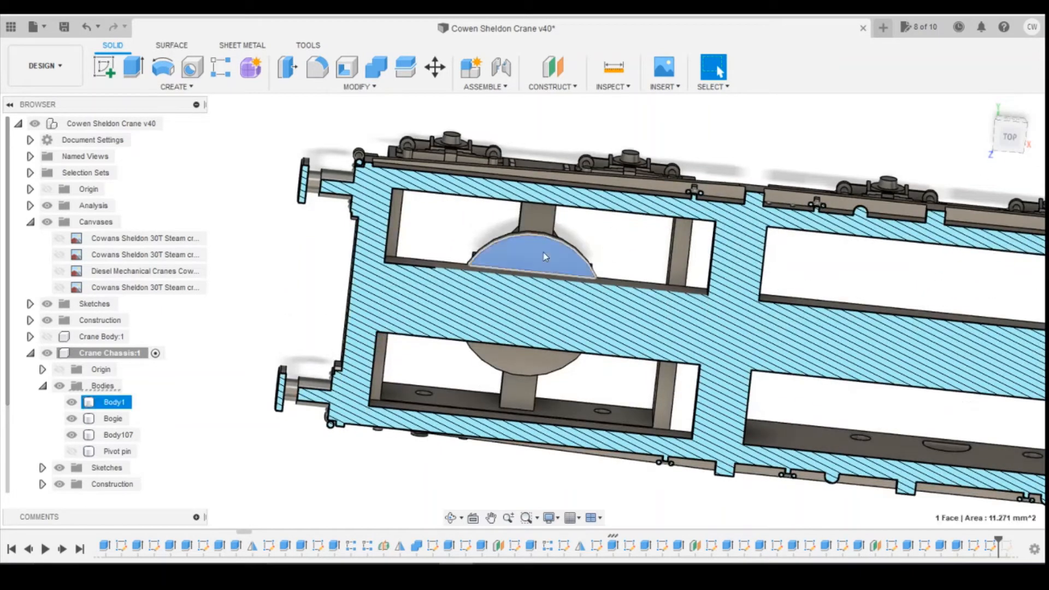
pyautogui.click(536, 365)
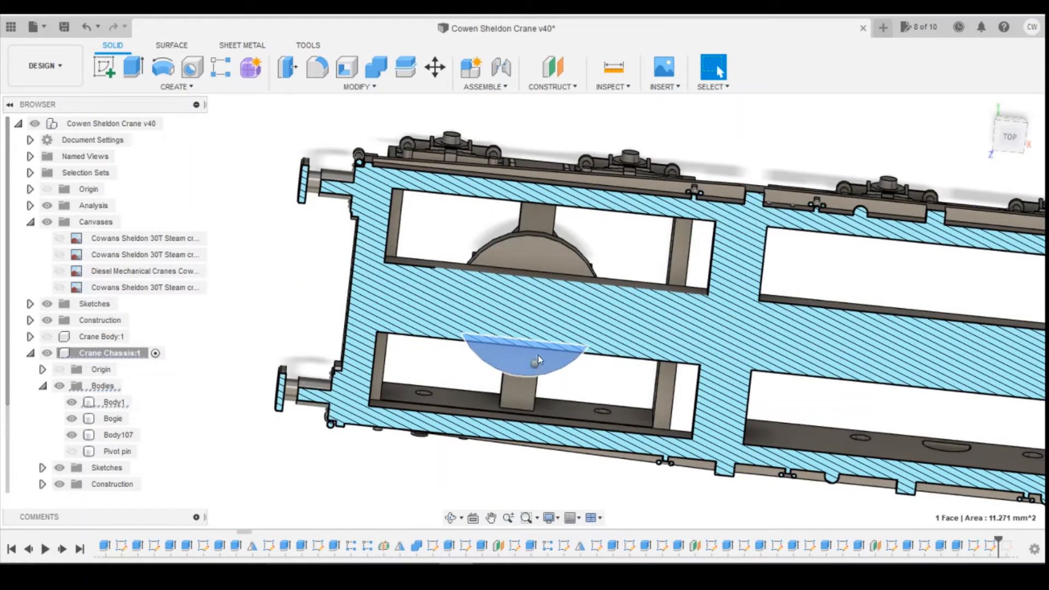
pyautogui.moveTo(535, 364); pyautogui.dragTo(549, 258, button='right')
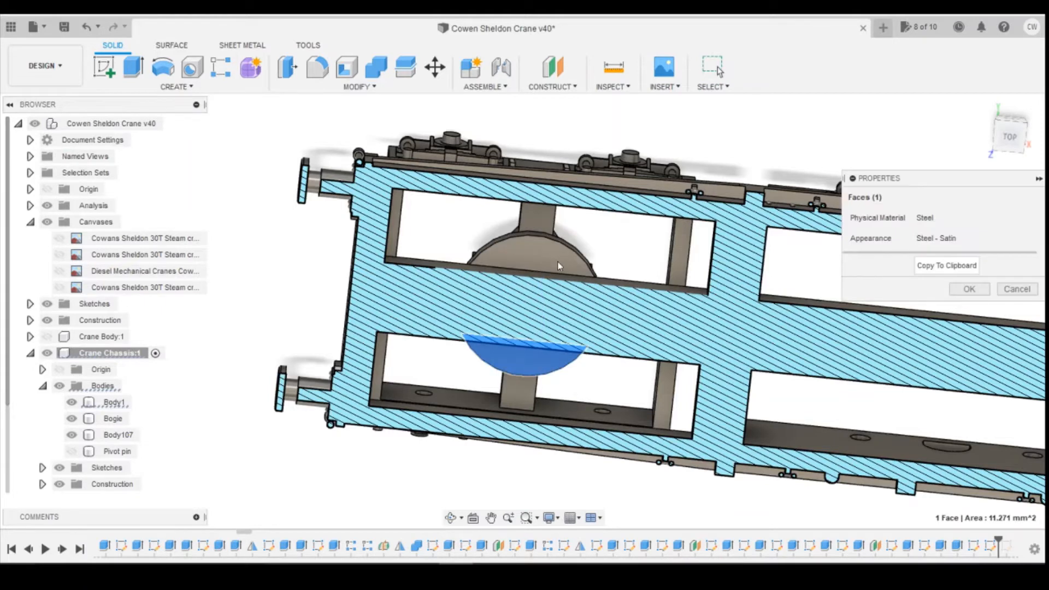
pyautogui.click(1017, 289)
pyautogui.keyDown('ctrl'); pyautogui.click(535, 256); pyautogui.keyUp('ctrl')
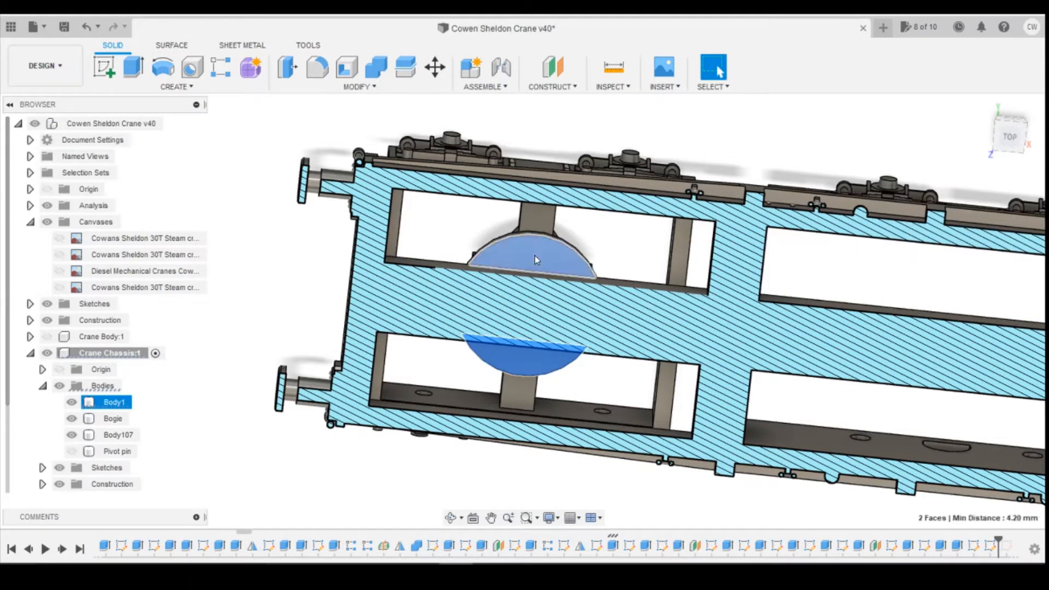
pyautogui.rightClick(535, 256)
pyautogui.click(510, 326)
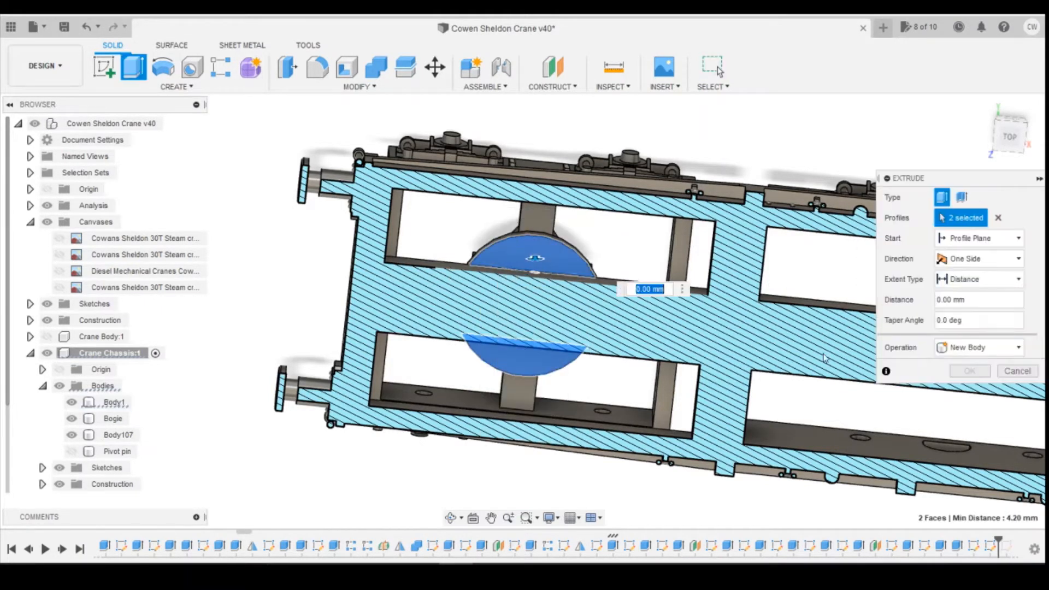
pyautogui.click(47, 206)
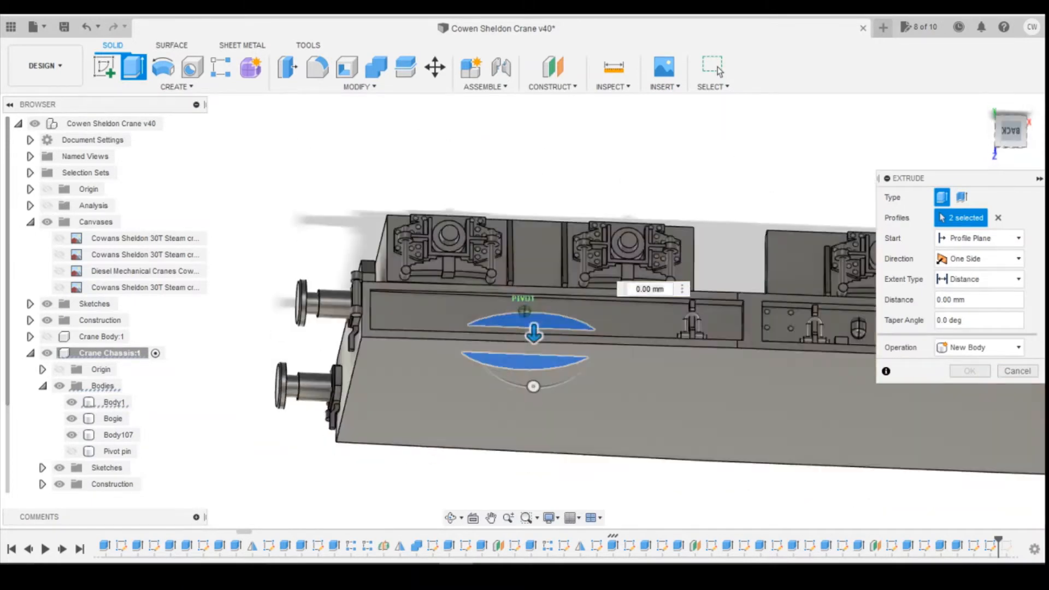
pyautogui.moveTo(1015, 77); pyautogui.dragTo(1010, 183)
pyautogui.write('2')
pyautogui.press('Return')
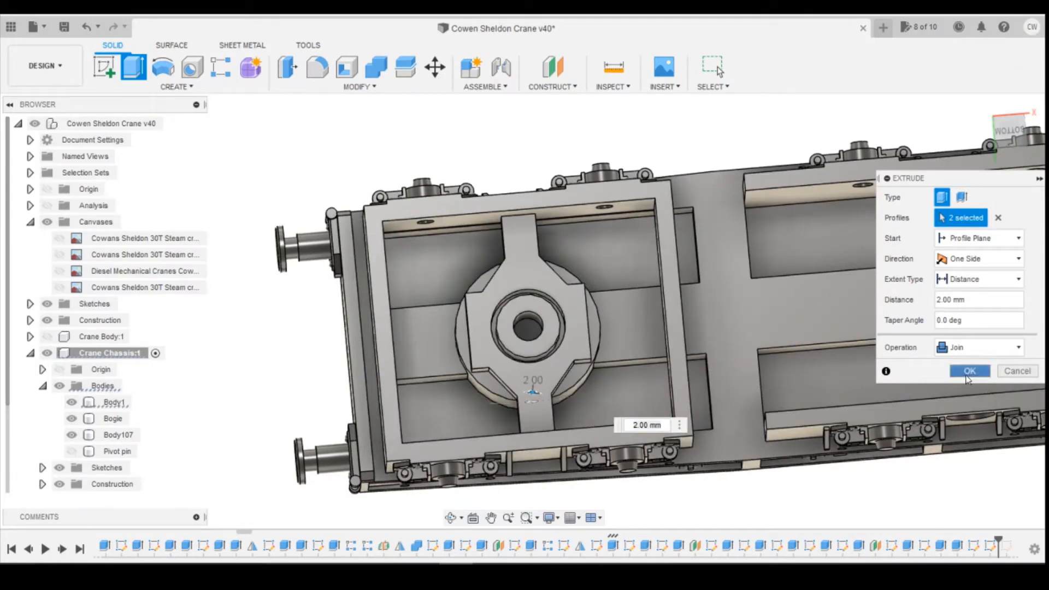
pyautogui.click(969, 371)
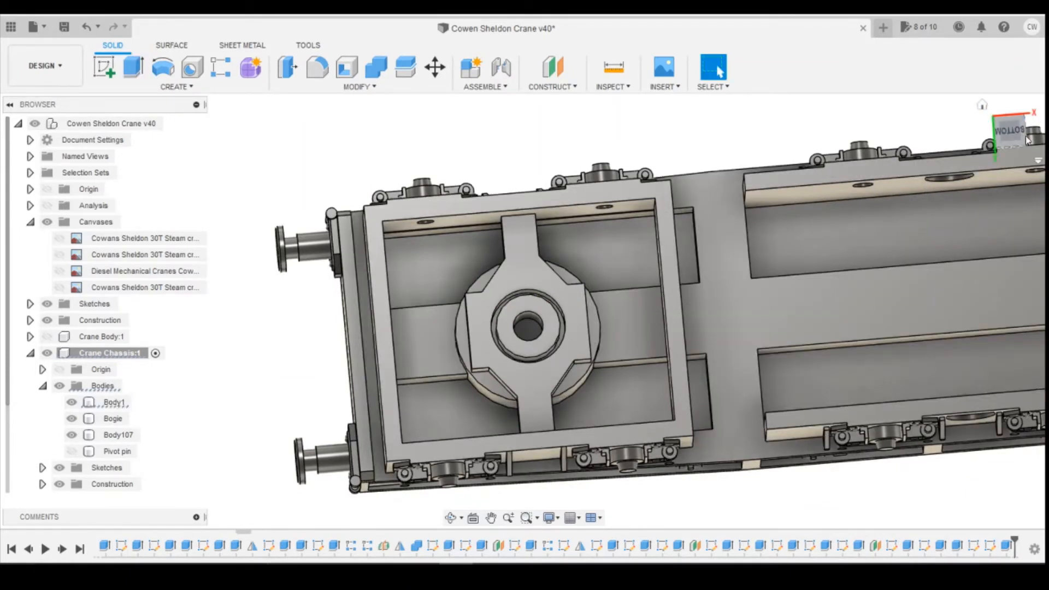
# - Inspect the whole chassis, including the circular boss and chamfered bogie cross-member on its underside
pyautogui.click(983, 107)
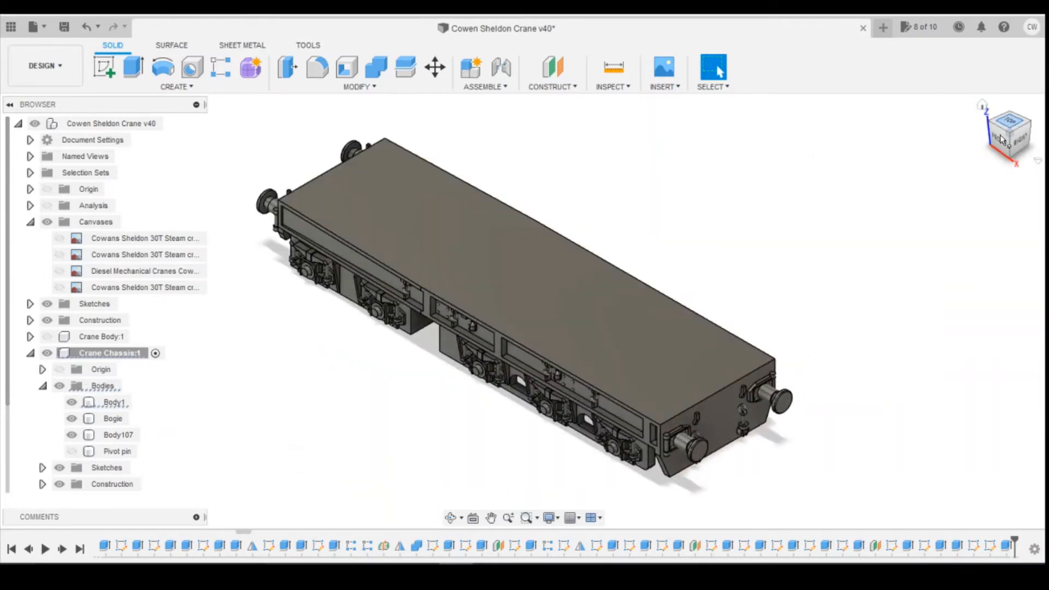
pyautogui.click(1005, 160)
pyautogui.click(1013, 158)
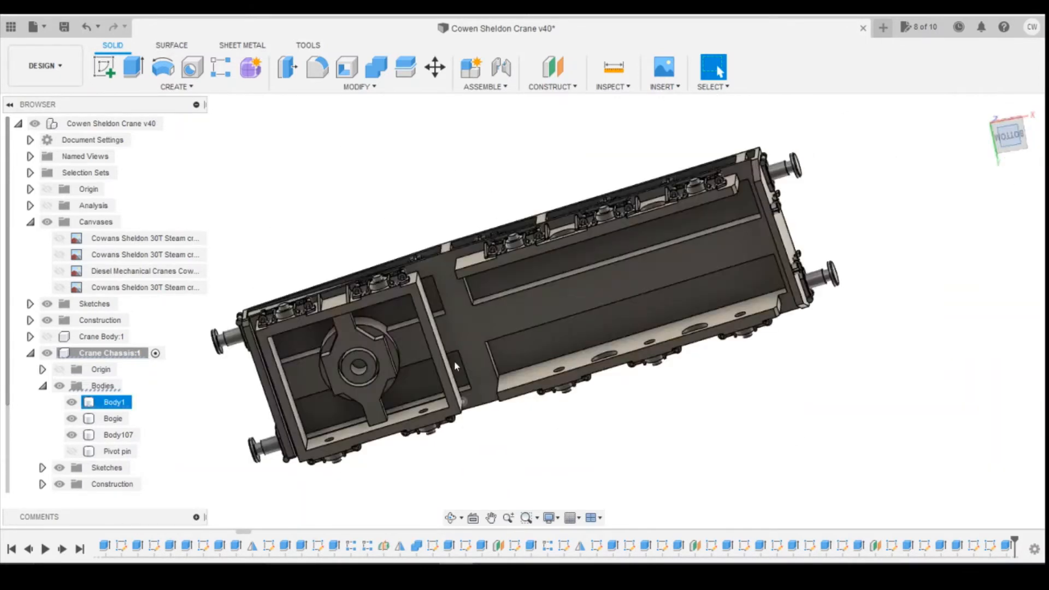
pyautogui.scroll(3, 405, 359)
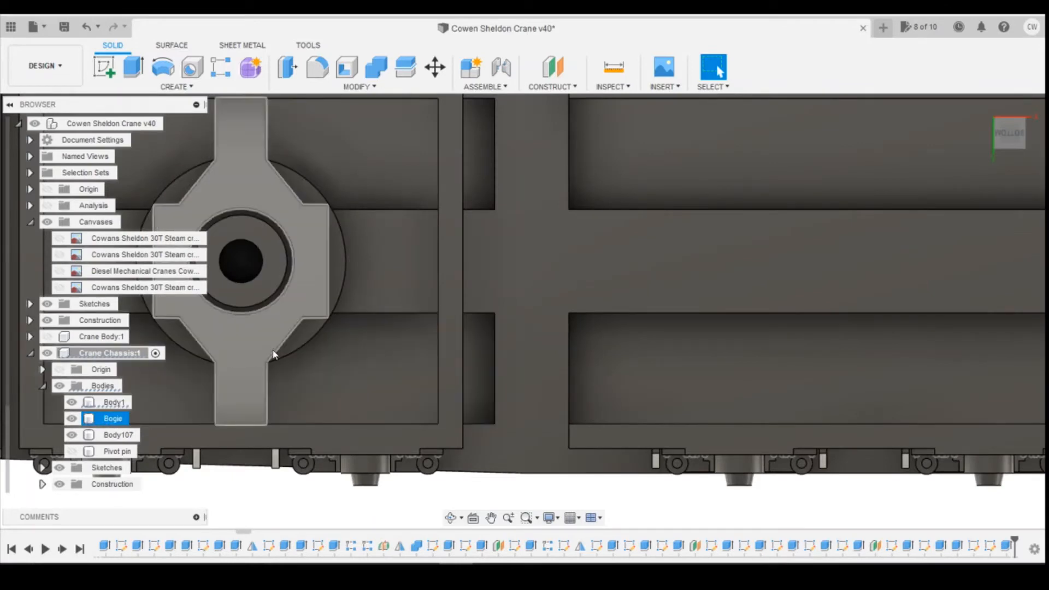
# - Hide the main chassis body Body1 so only the bogie is shown, viewed from the front
pyautogui.click(1010, 133)
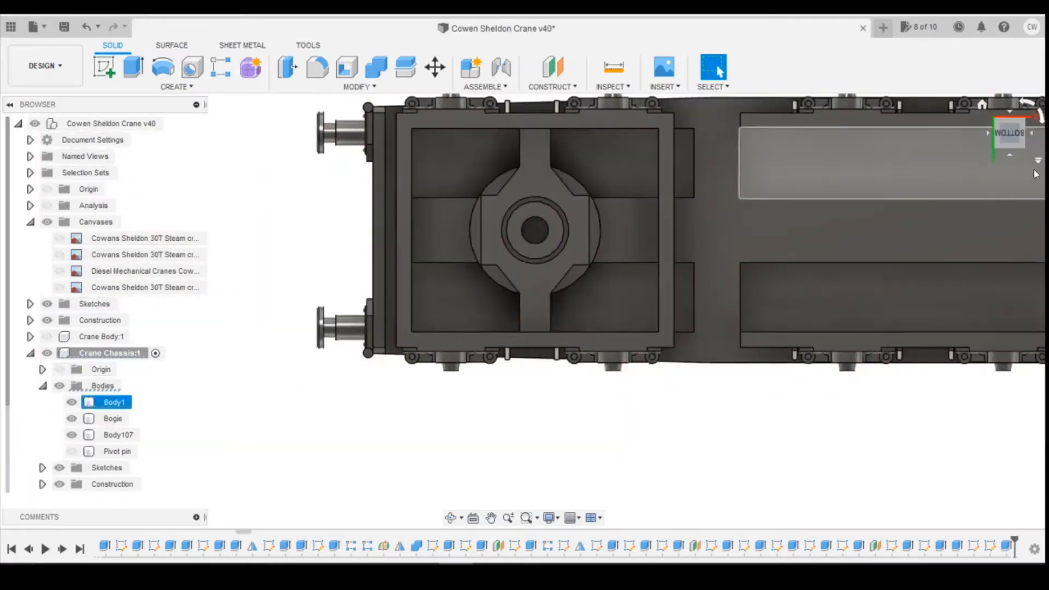
pyautogui.moveTo(1010, 133); pyautogui.dragTo(864, 247)
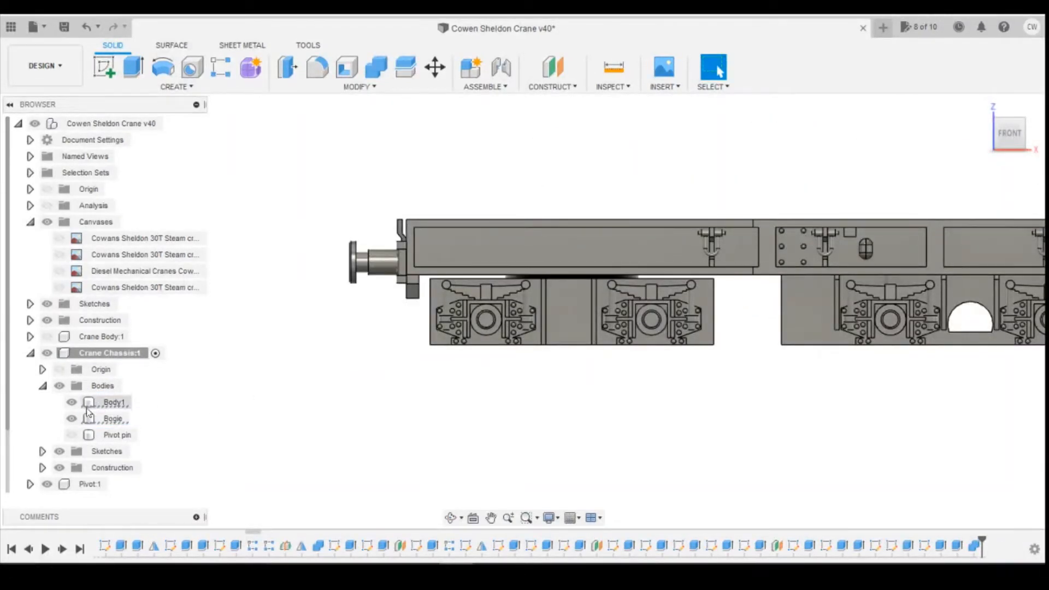
pyautogui.click(112, 402)
pyautogui.click(112, 419)
pyautogui.click(315, 340)
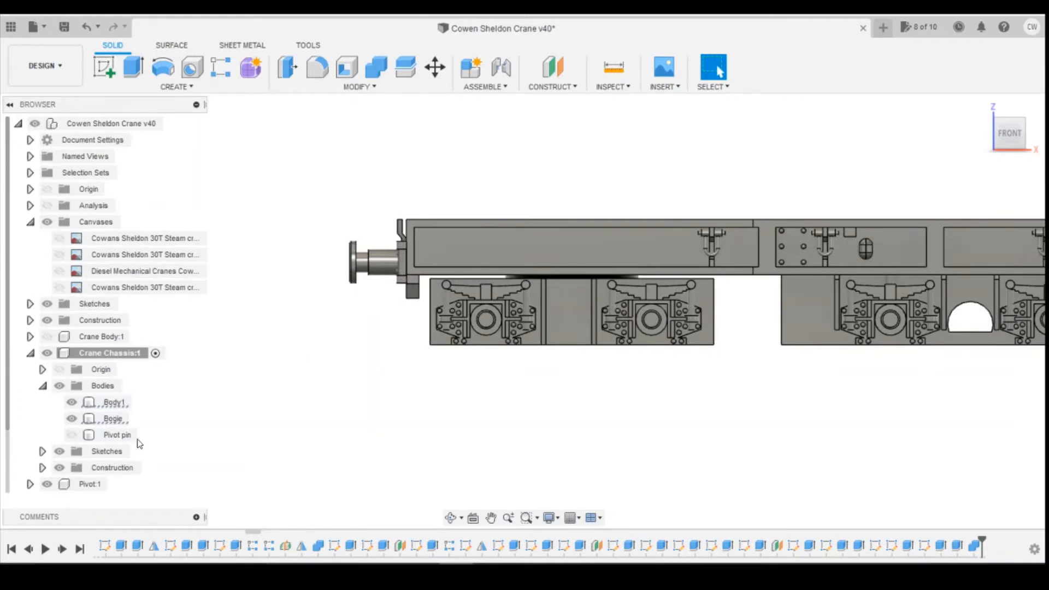
pyautogui.rightClick(111, 419)
pyautogui.click(71, 402)
pyautogui.click(71, 402)
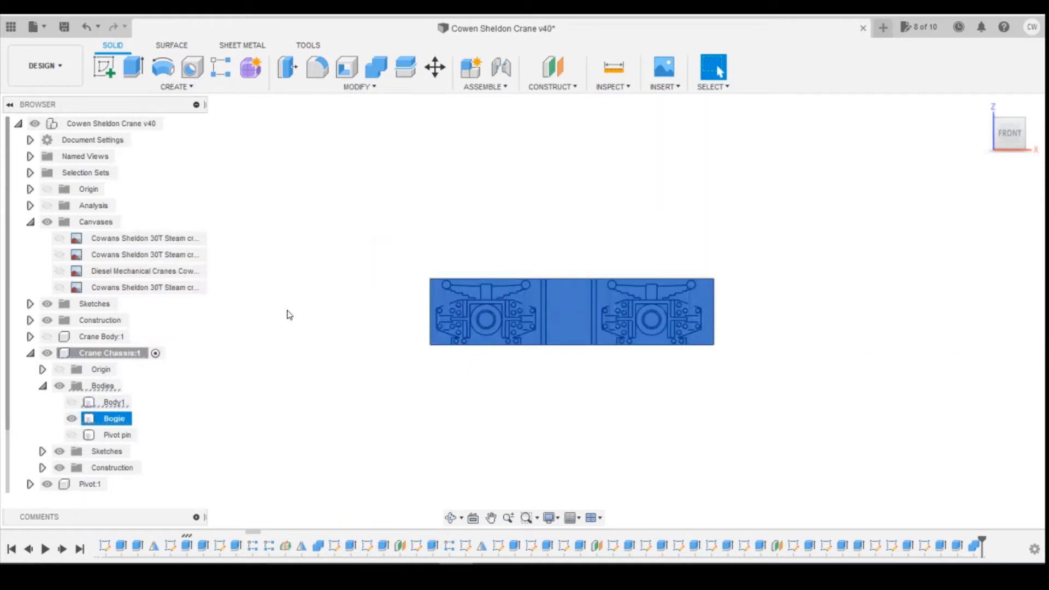
# - Move the Bogie body 0.3 mm downward, away from the chassis
pyautogui.rightClick(118, 424)
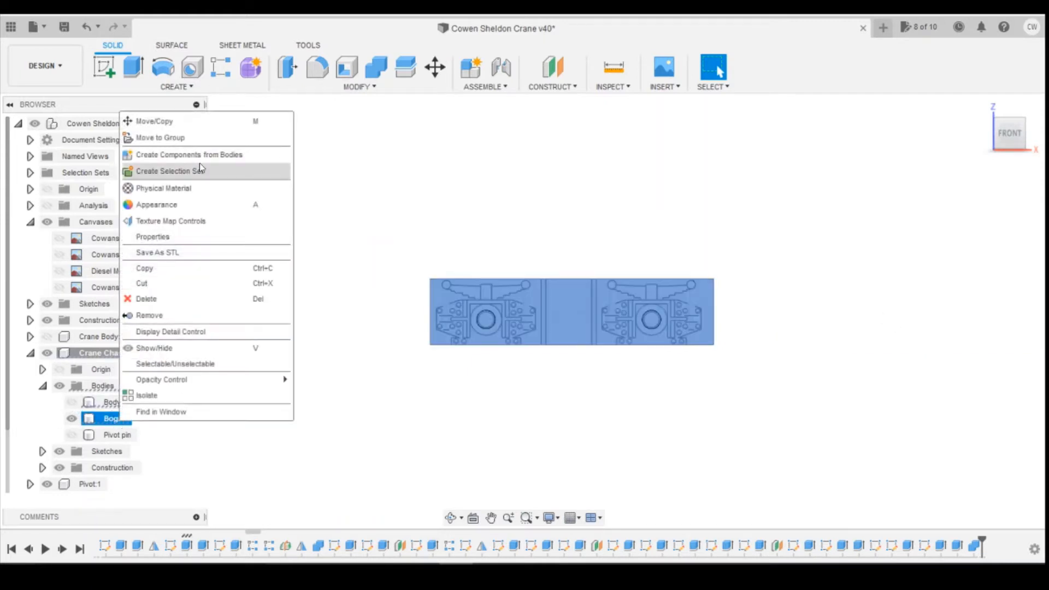
pyautogui.click(216, 156)
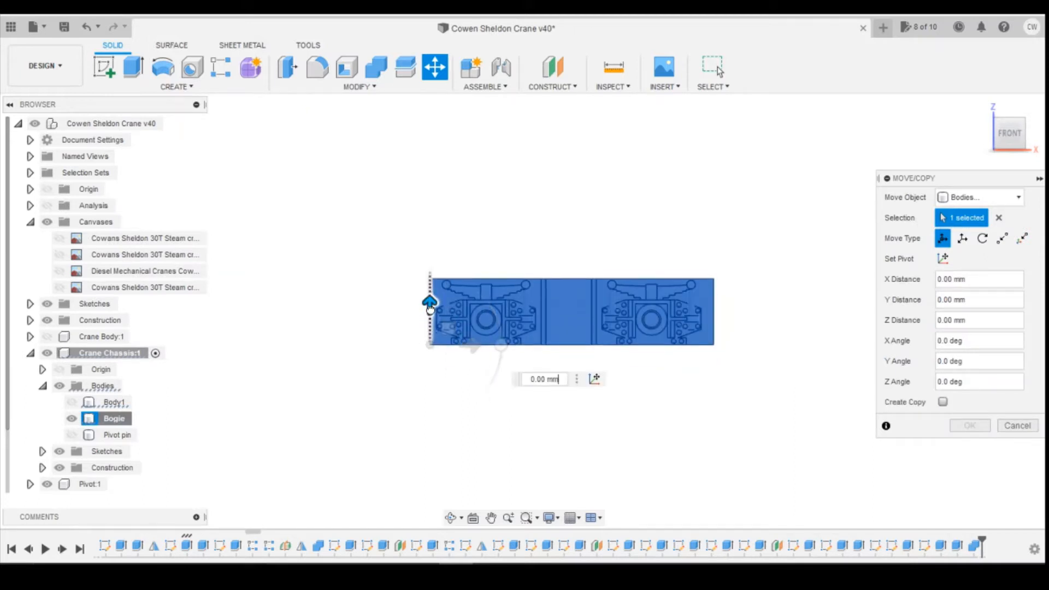
pyautogui.write('-0.3')
pyautogui.press('Return')
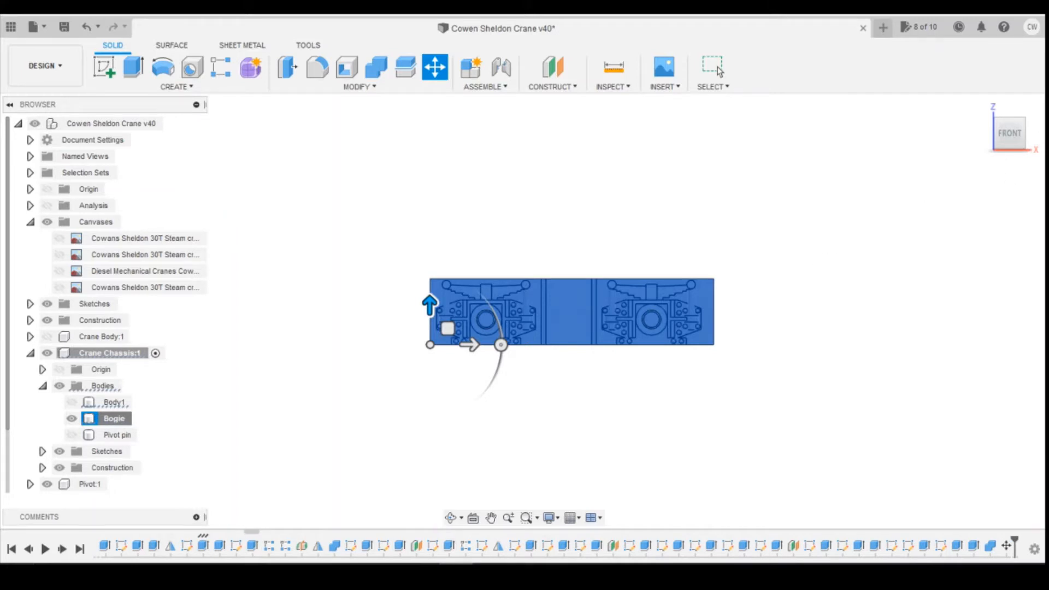
pyautogui.press('Escape')
# - Extrude the top face of the bogie's pivot cross-member upward by 0.3 mm and show the chassis body Body1 again
pyautogui.click(1010, 119)
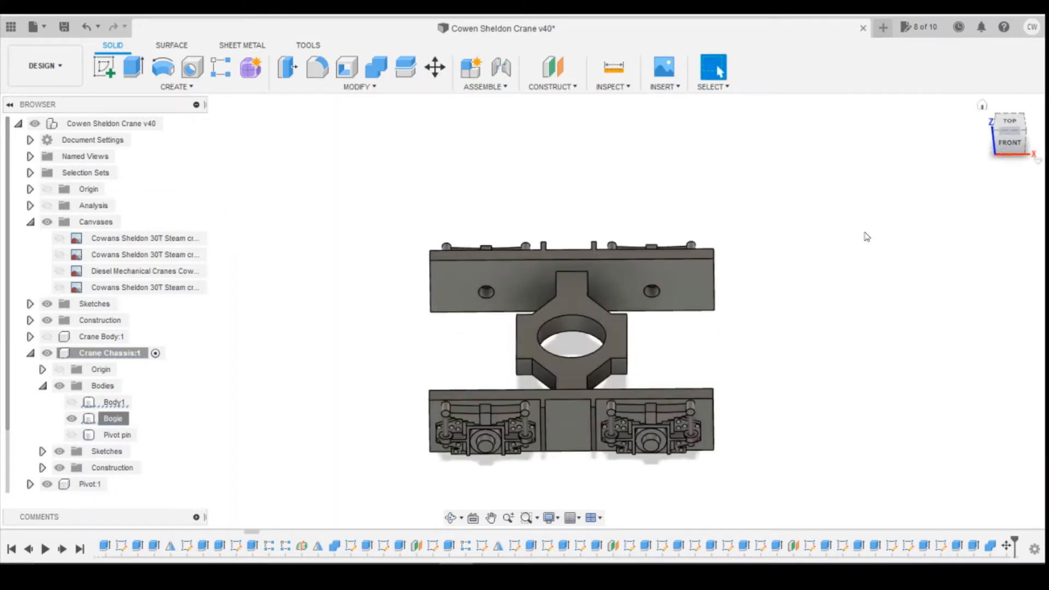
pyautogui.click(581, 306)
pyautogui.rightClick(581, 305)
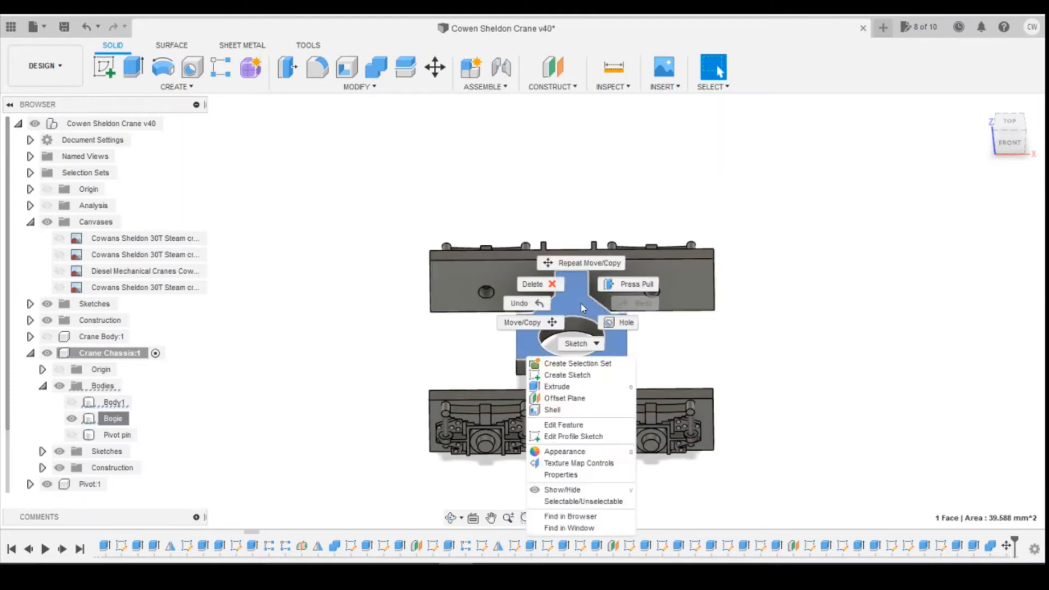
pyautogui.click(568, 387)
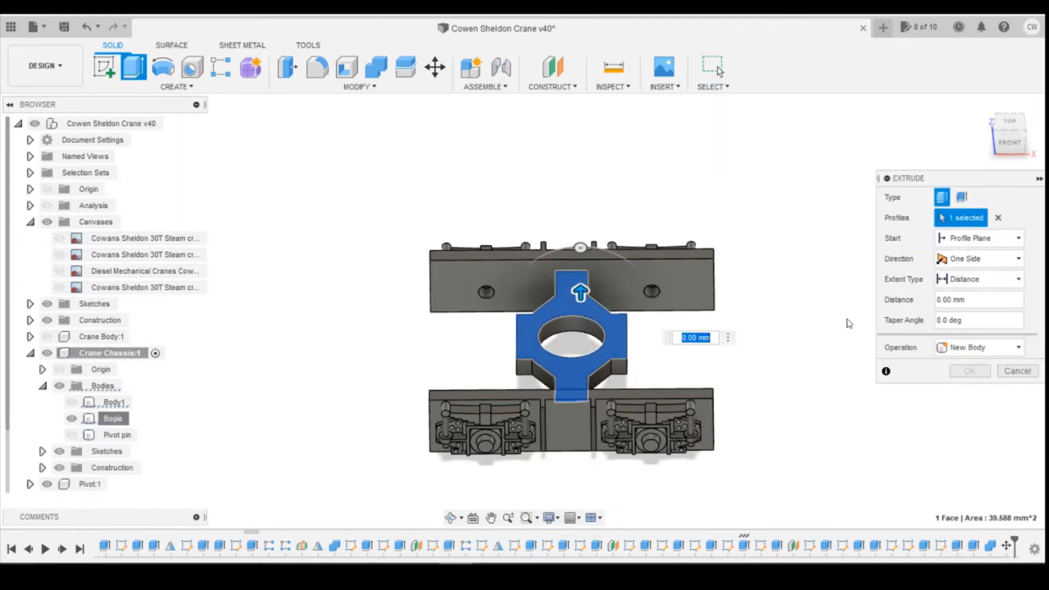
pyautogui.write('0.3')
pyautogui.press('Return')
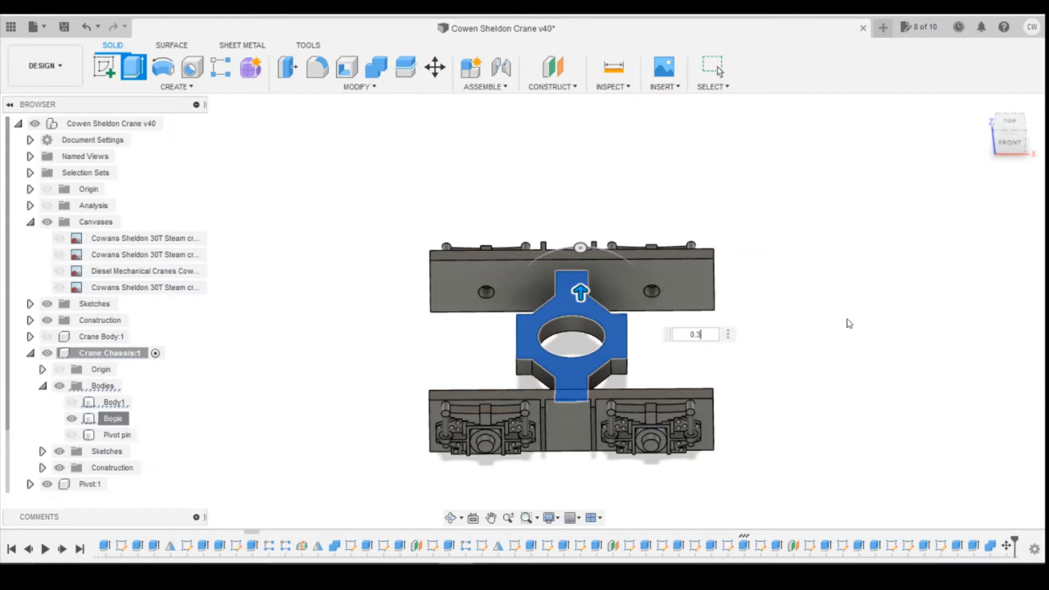
pyautogui.click(1016, 145)
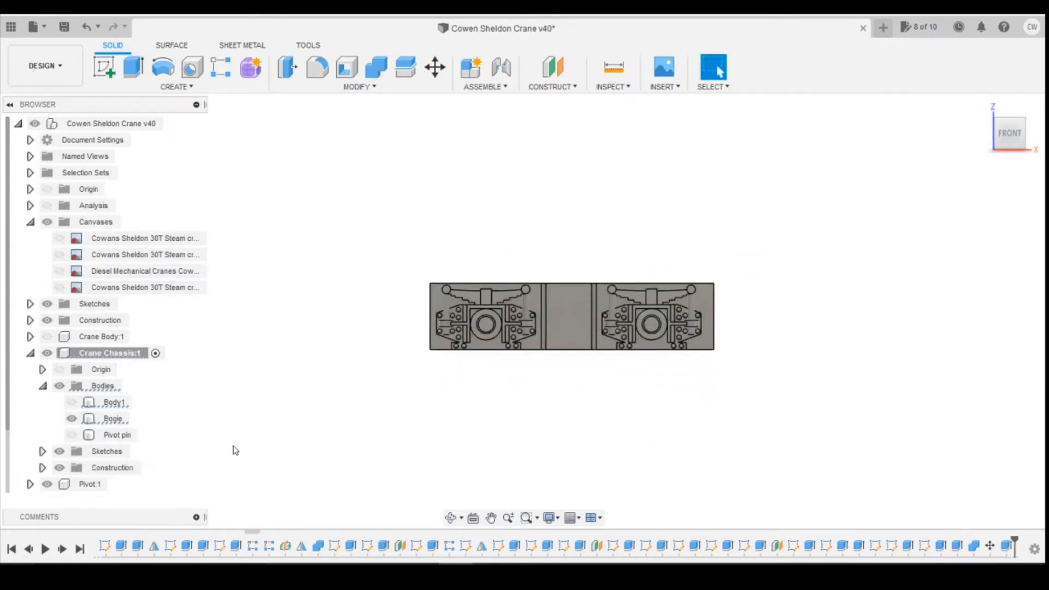
pyautogui.click(72, 403)
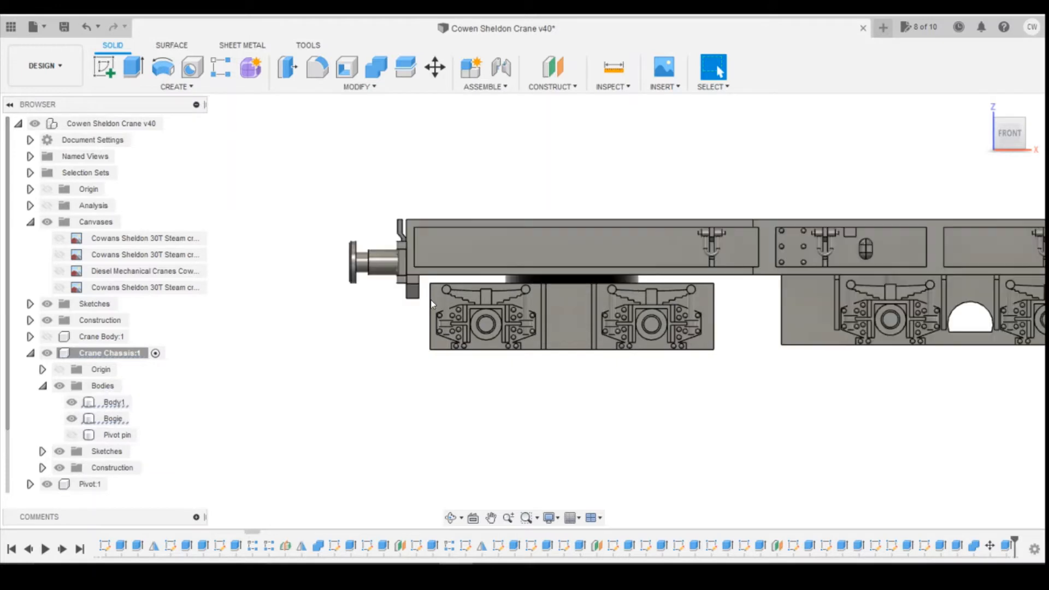
# - Sketch a diagonal line on the bogie's front side face, cutting across its upper corner nearest the buffer
pyautogui.scroll(5, 431, 300)
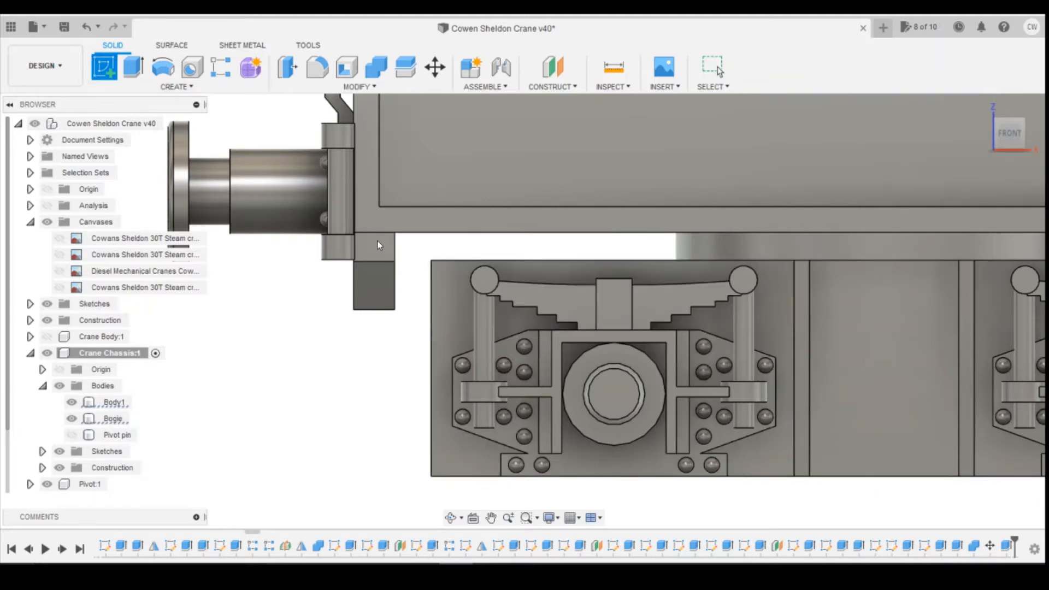
pyautogui.click(457, 291)
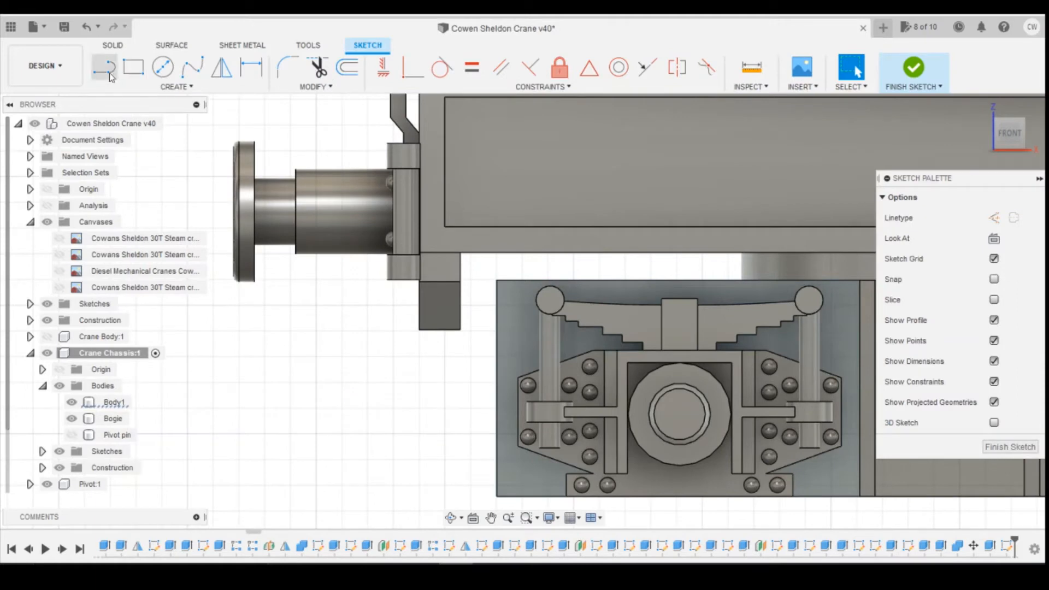
pyautogui.click(110, 75)
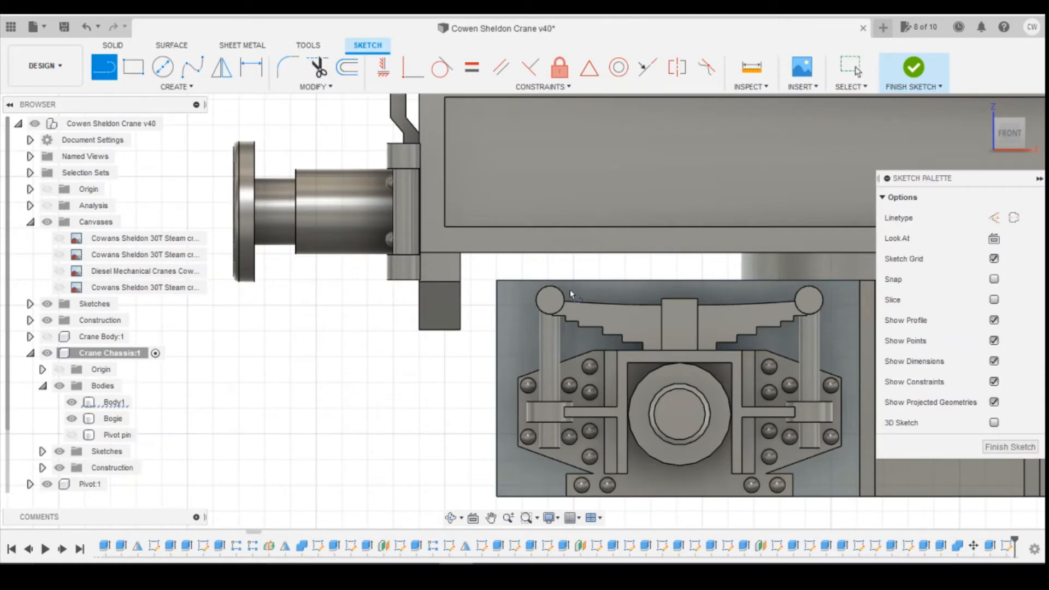
pyautogui.click(497, 319)
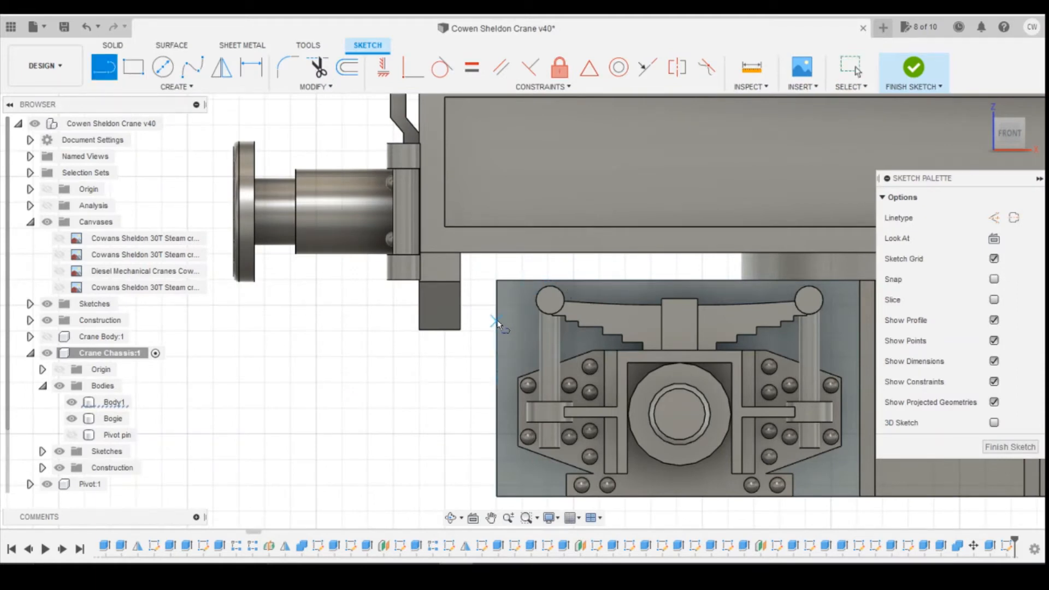
pyautogui.click(548, 280)
# - Dimension the lower end of the diagonal line 0.8 mm vertically from the bogie's upper corner
pyautogui.press('d')
pyautogui.click(497, 280)
pyautogui.click(497, 321)
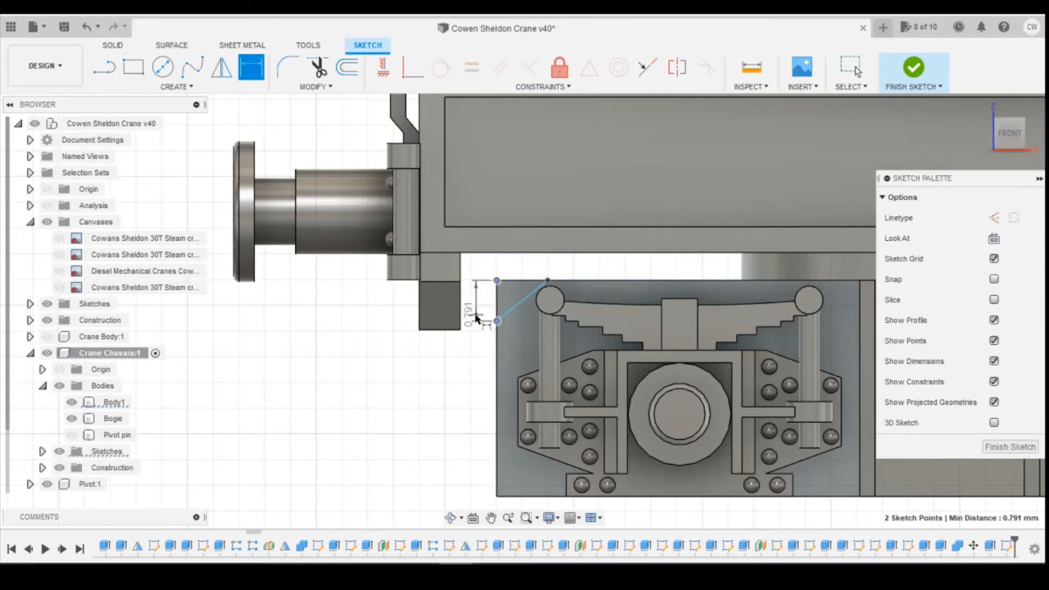
pyautogui.click(476, 319)
pyautogui.write('0.8')
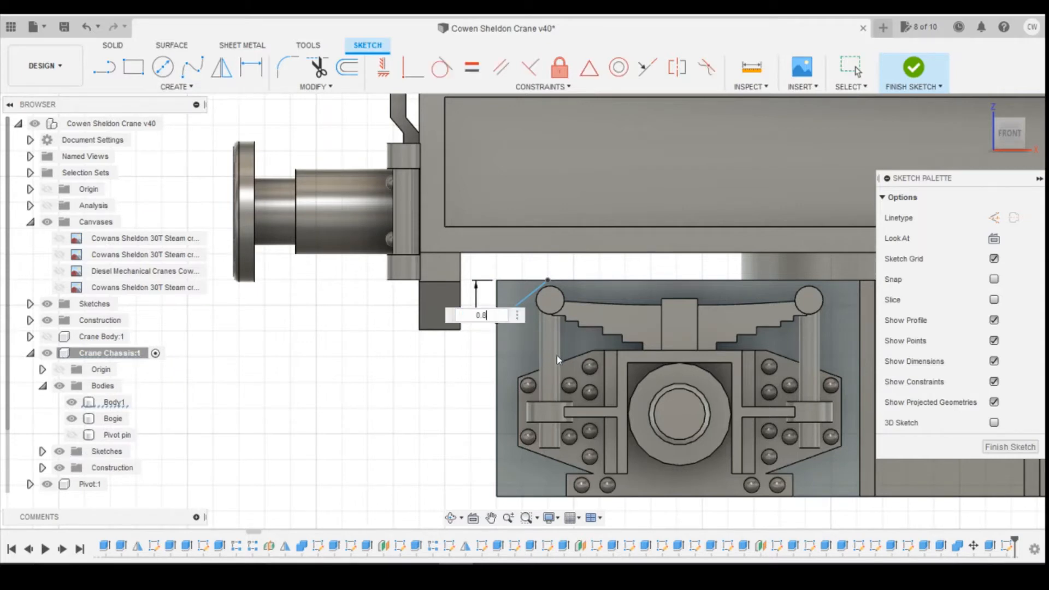
pyautogui.press('Return')
# - Dimension the upper end of the diagonal line 1 mm horizontally from the bogie's upper corner
pyautogui.press('r')
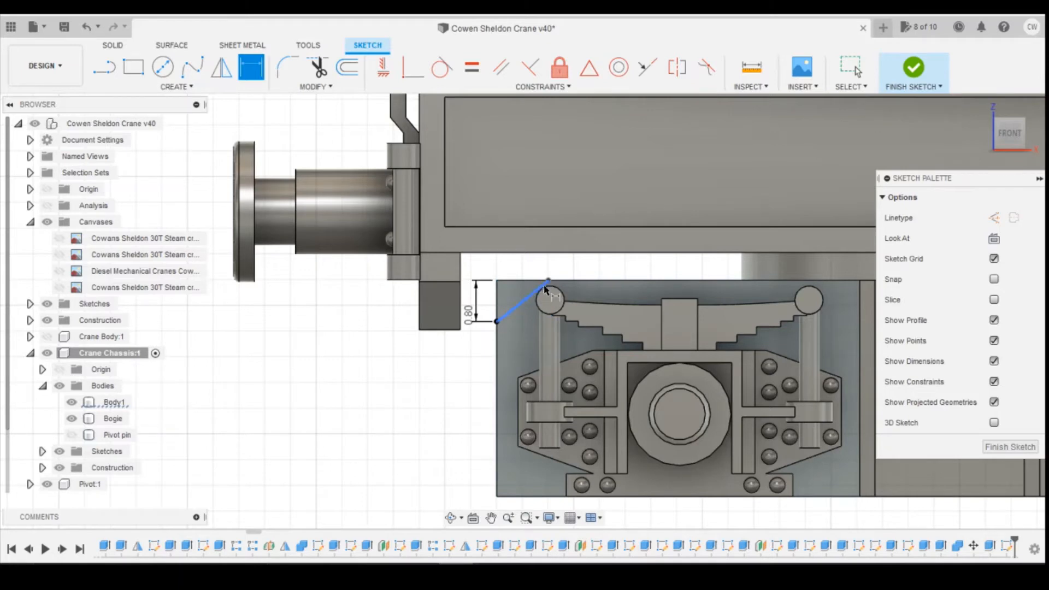
pyautogui.click(548, 281)
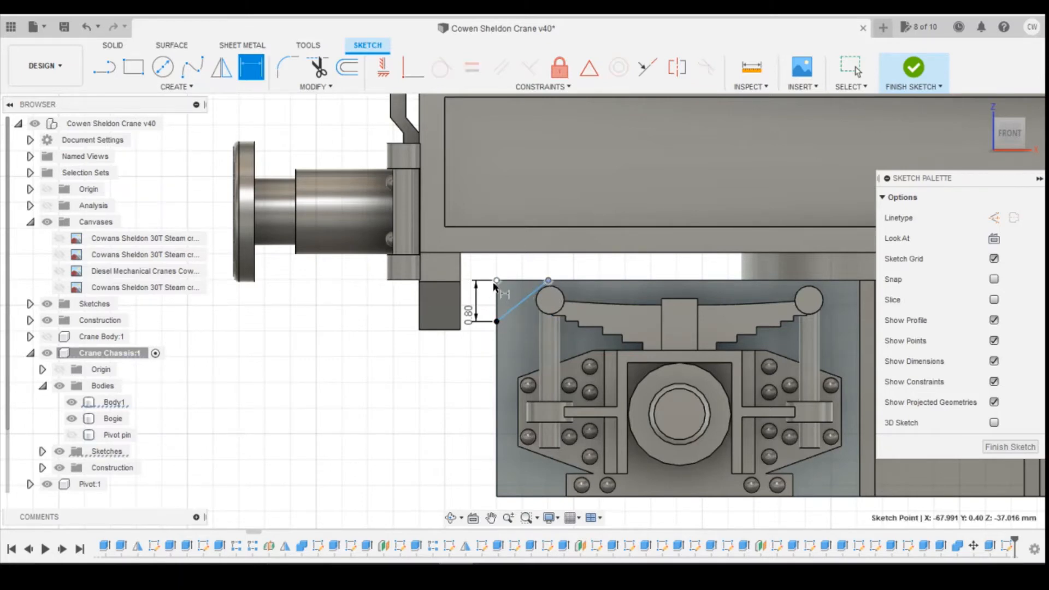
pyautogui.click(522, 268)
pyautogui.write('1')
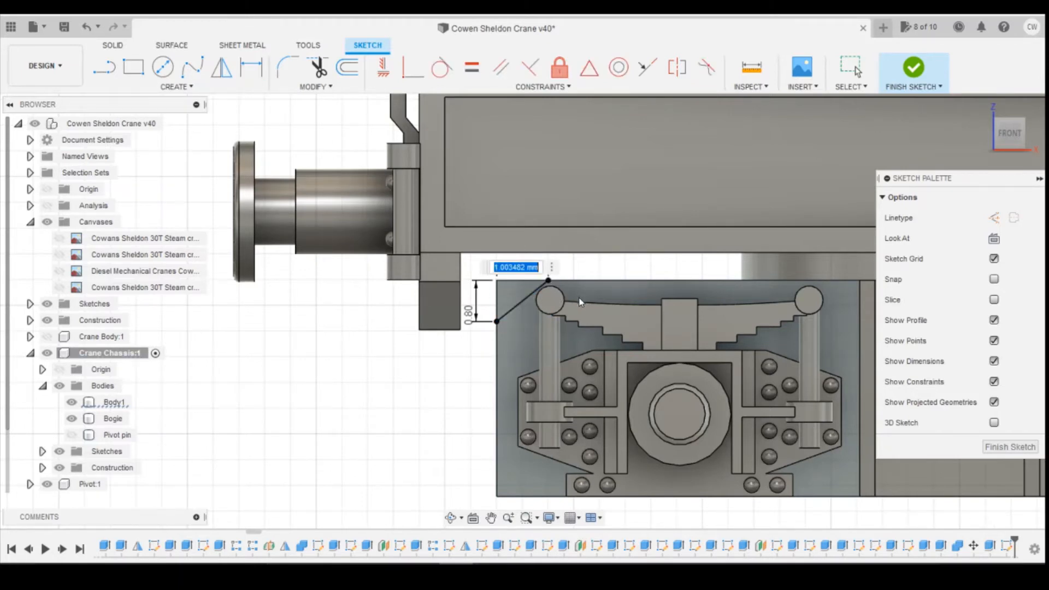
pyautogui.press('Return')
pyautogui.press('d')
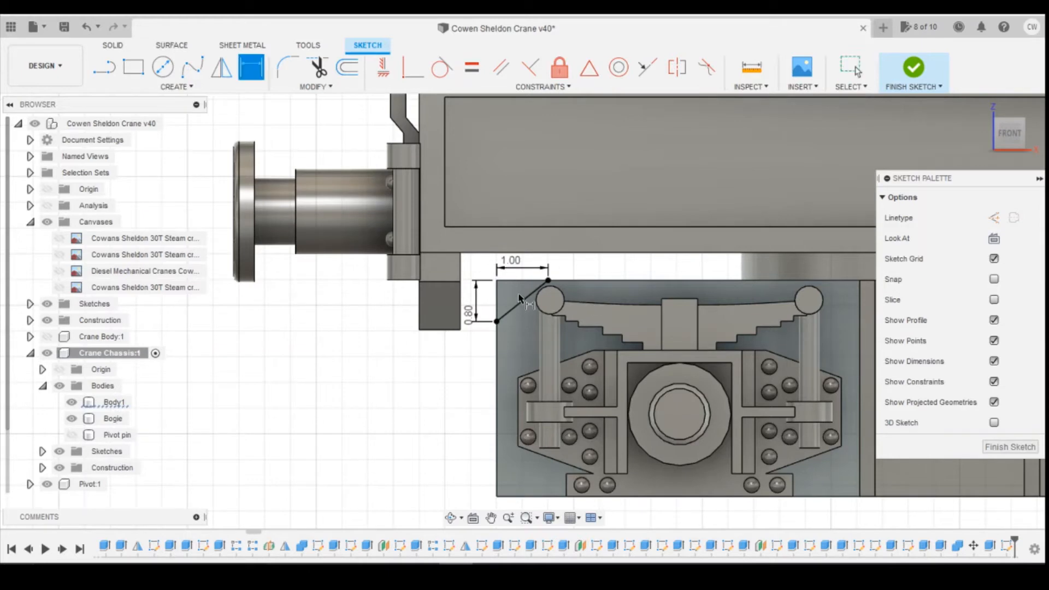
pyautogui.press('Escape')
# - Extrude the triangular corner profile by -18.50 mm as a cut through the bogie to chamfer its end
pyautogui.click(514, 295)
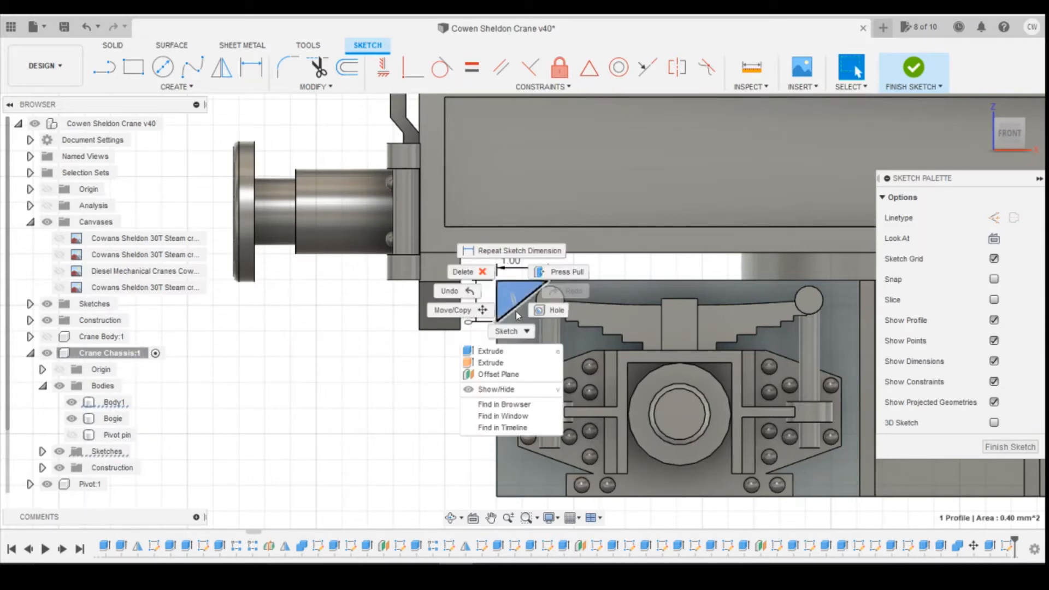
pyautogui.click(508, 350)
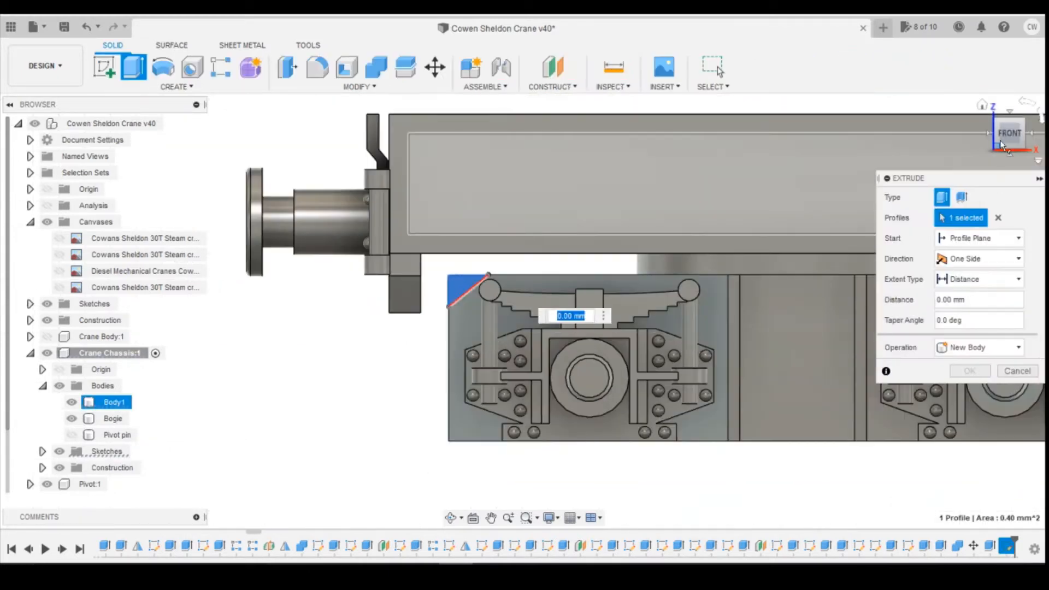
pyautogui.keyDown('shift'); pyautogui.moveTo(826, 280); pyautogui.dragTo(712, 249, button='middle'); pyautogui.keyUp('shift')
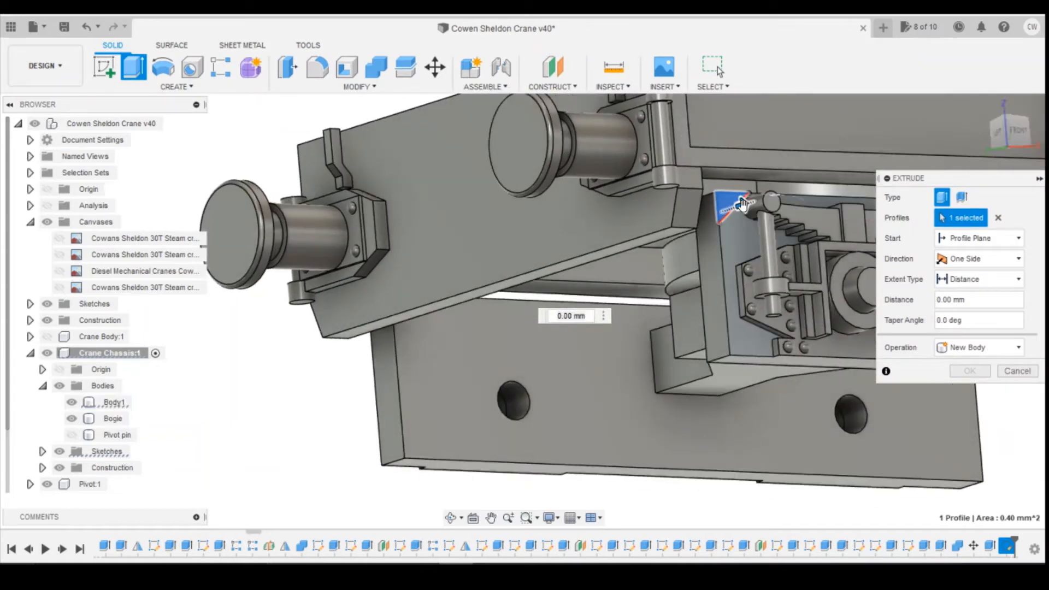
pyautogui.moveTo(742, 205); pyautogui.dragTo(338, 379)
pyautogui.click(1017, 131)
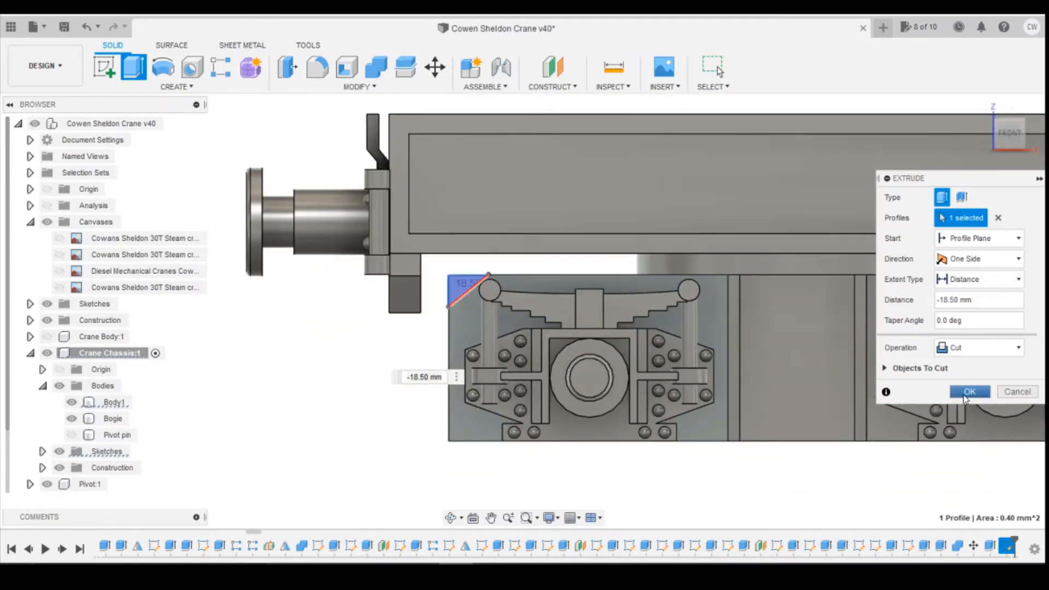
pyautogui.click(967, 392)
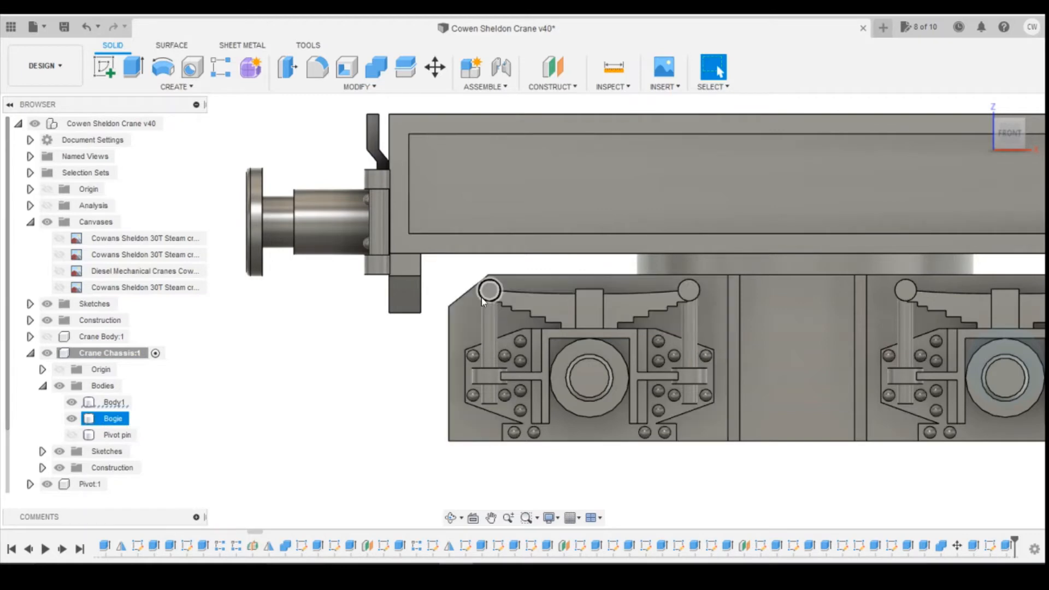
# - Start a new sketch on the outer end face of the chassis buffer beam, below the buffers
pyautogui.moveTo(1001, 139); pyautogui.dragTo(1037, 129)
pyautogui.click(105, 73)
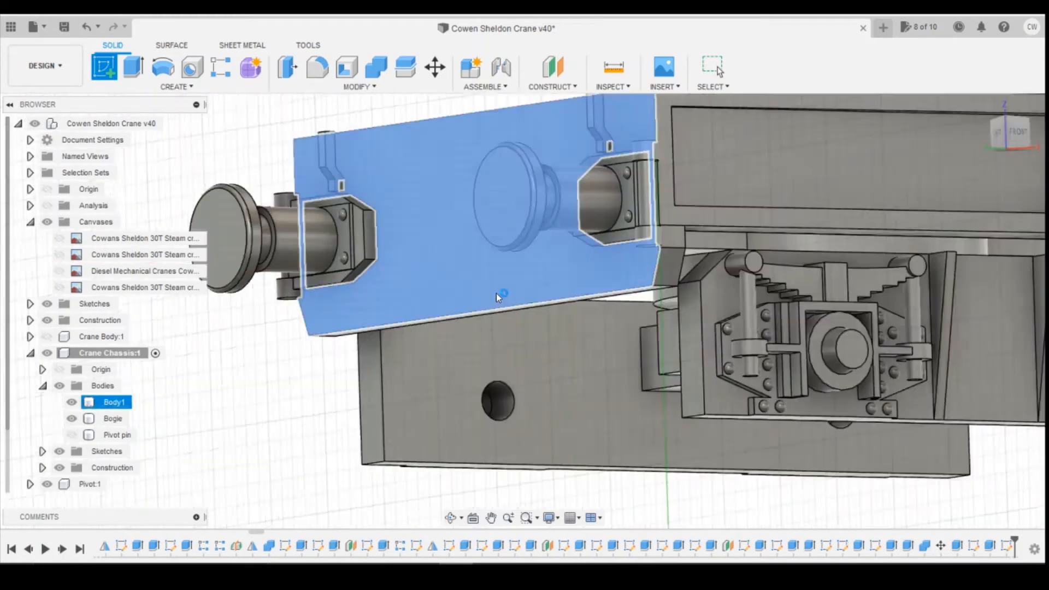
pyautogui.click(497, 292)
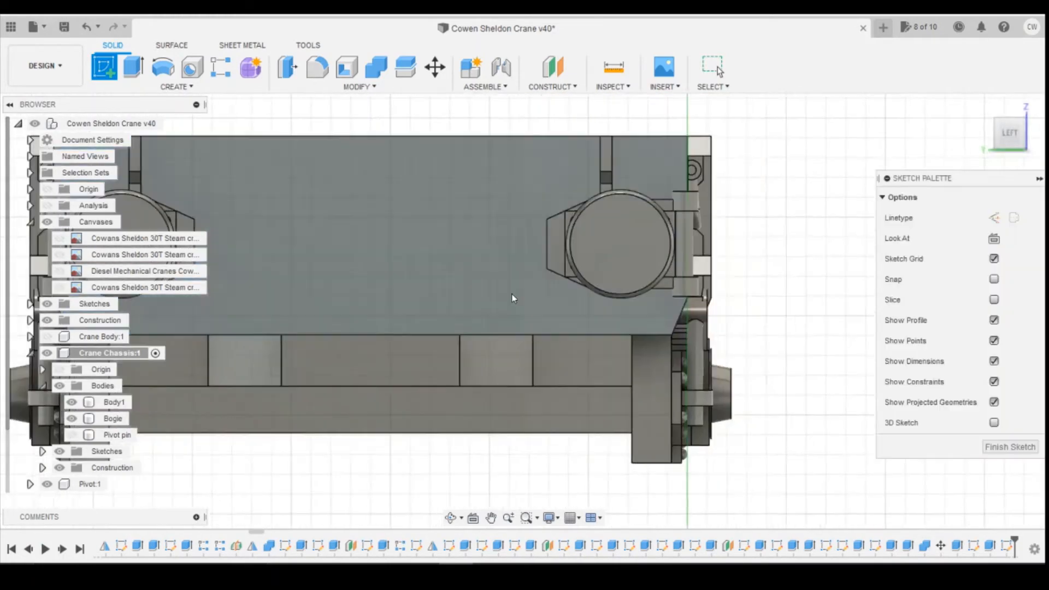
pyautogui.scroll(3, 687, 321)
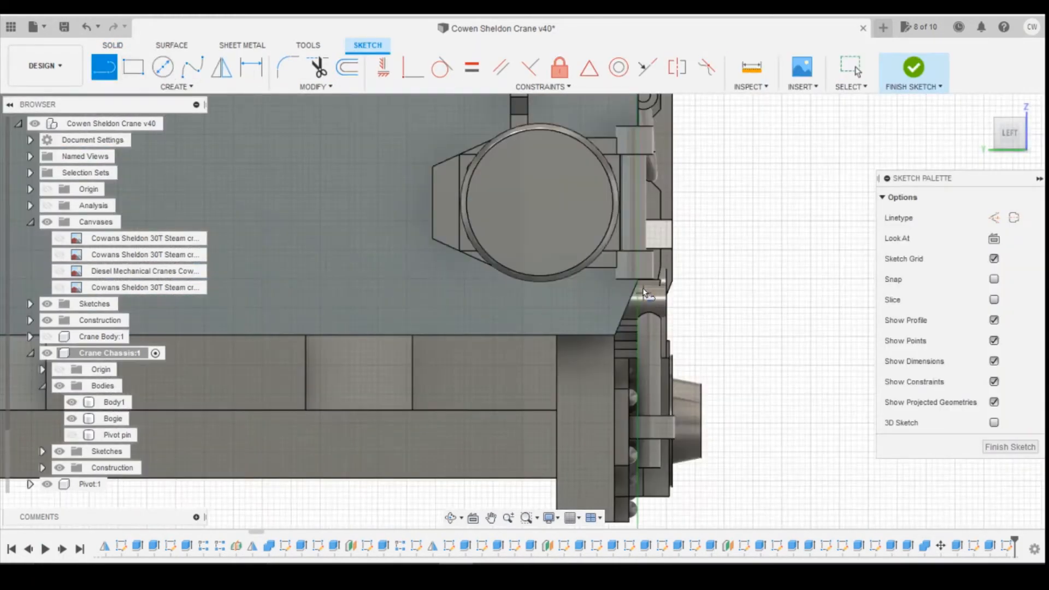
pyautogui.click(639, 281)
pyautogui.scroll(-2, 661, 341)
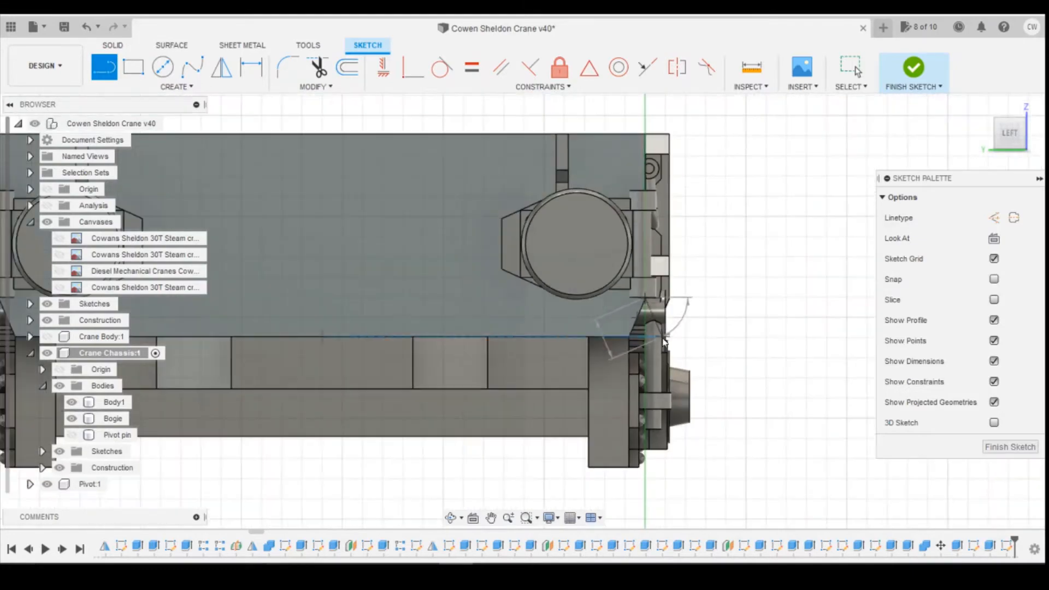
pyautogui.press('Escape')
pyautogui.click(976, 130)
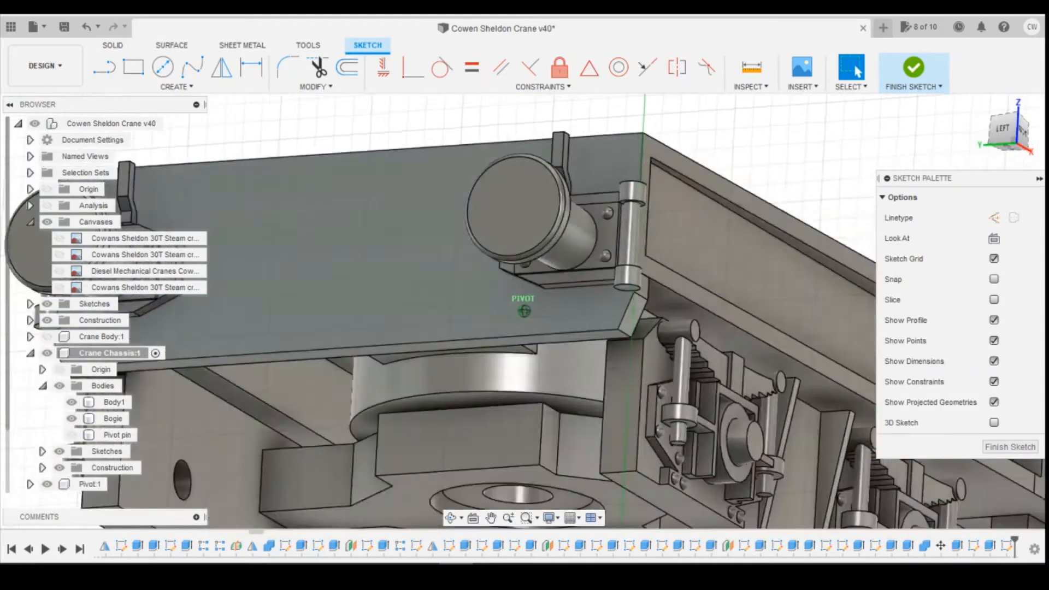
# - Sketch a straight line across the buffer beam face, joining the upper corners of its two lower chamfers
pyautogui.click(105, 68)
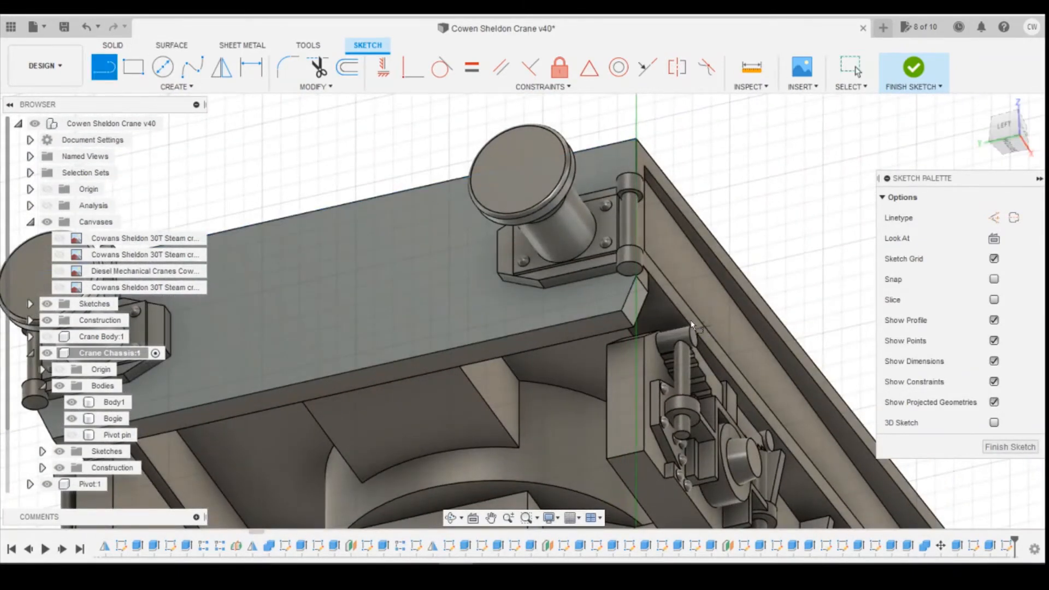
pyautogui.scroll(5, 581, 198)
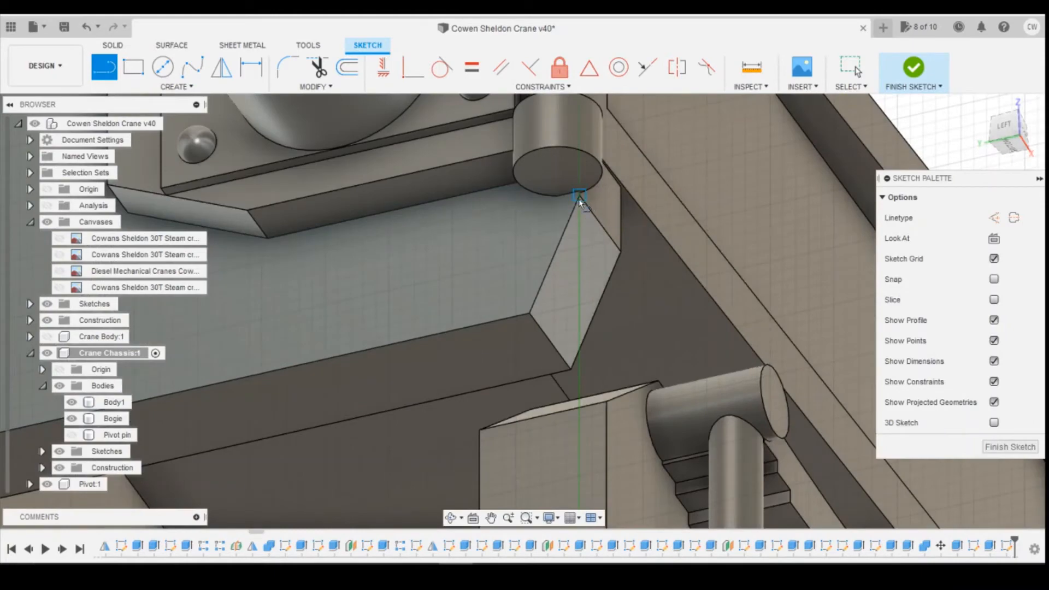
pyautogui.scroll(-6, 678, 282)
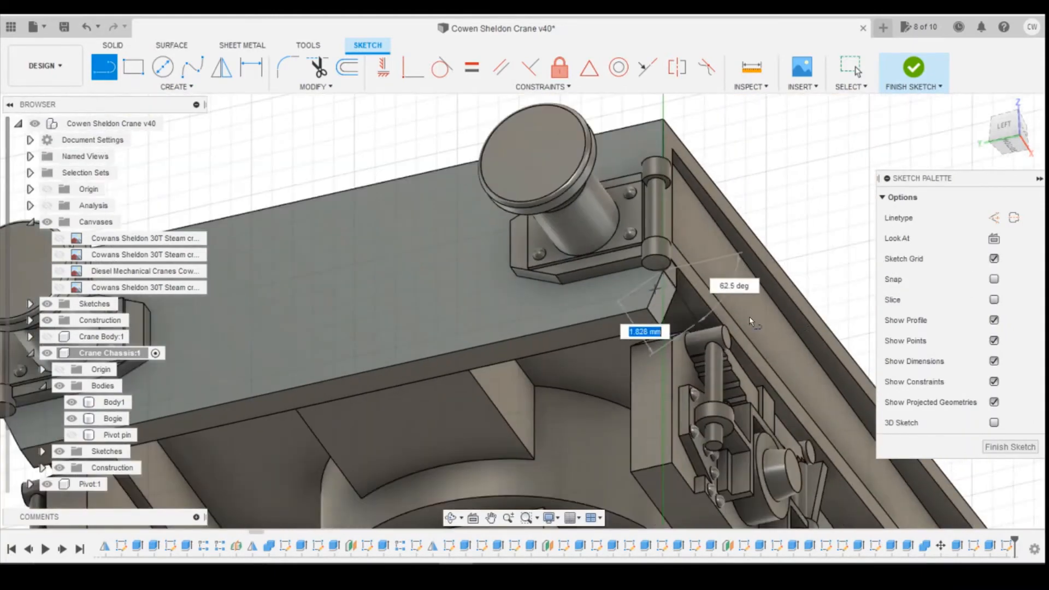
pyautogui.scroll(3, 254, 387)
pyautogui.scroll(2, 254, 387)
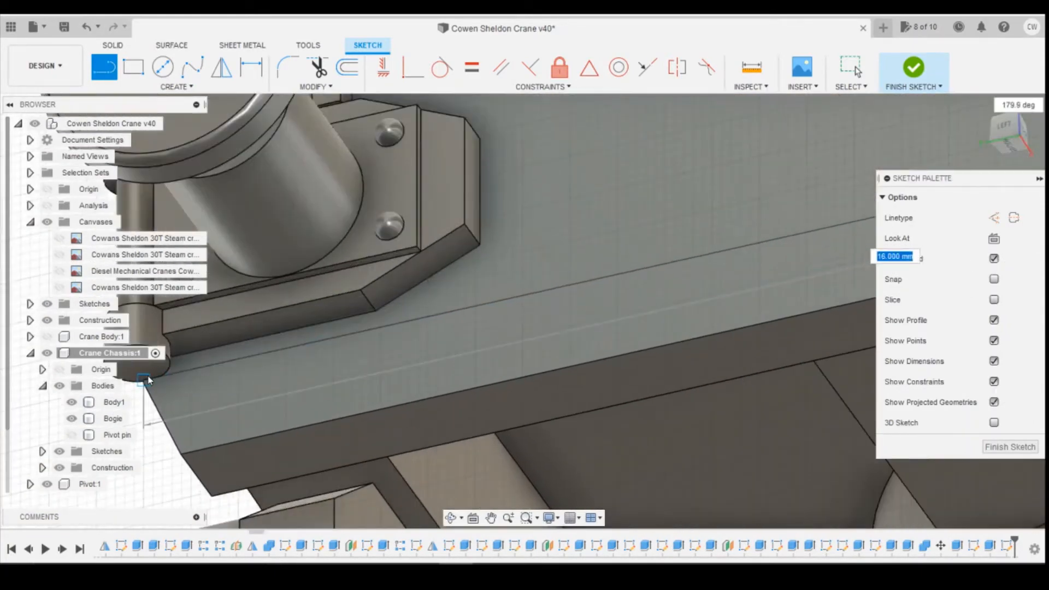
pyautogui.scroll(-3, 213, 424)
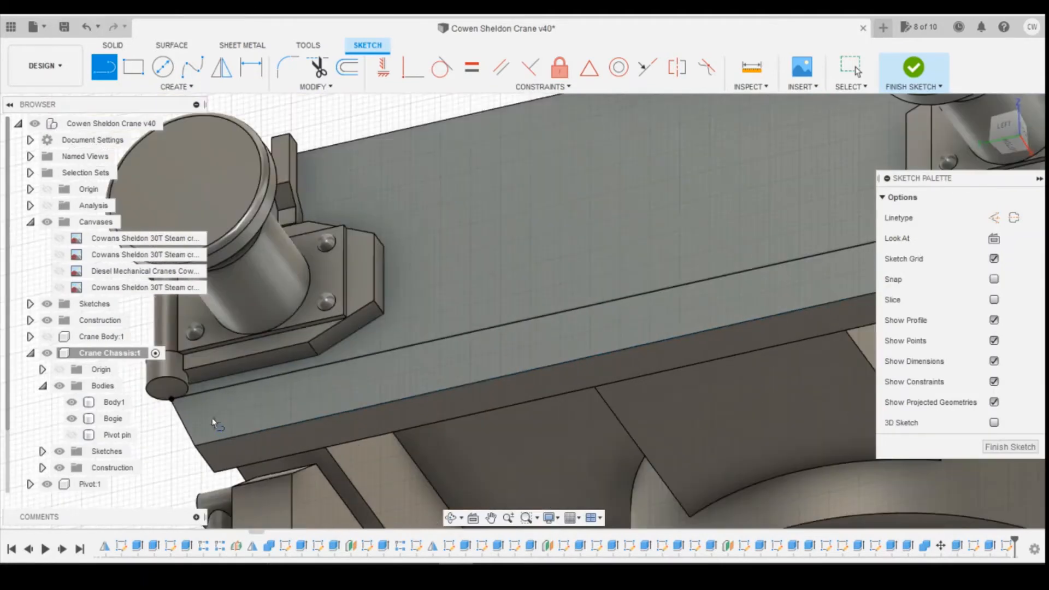
pyautogui.press('Escape')
# - Extrude the strip profile below the line by -0.80 mm as a cut through the buffer beam
pyautogui.click(629, 356)
pyautogui.rightClick(629, 356)
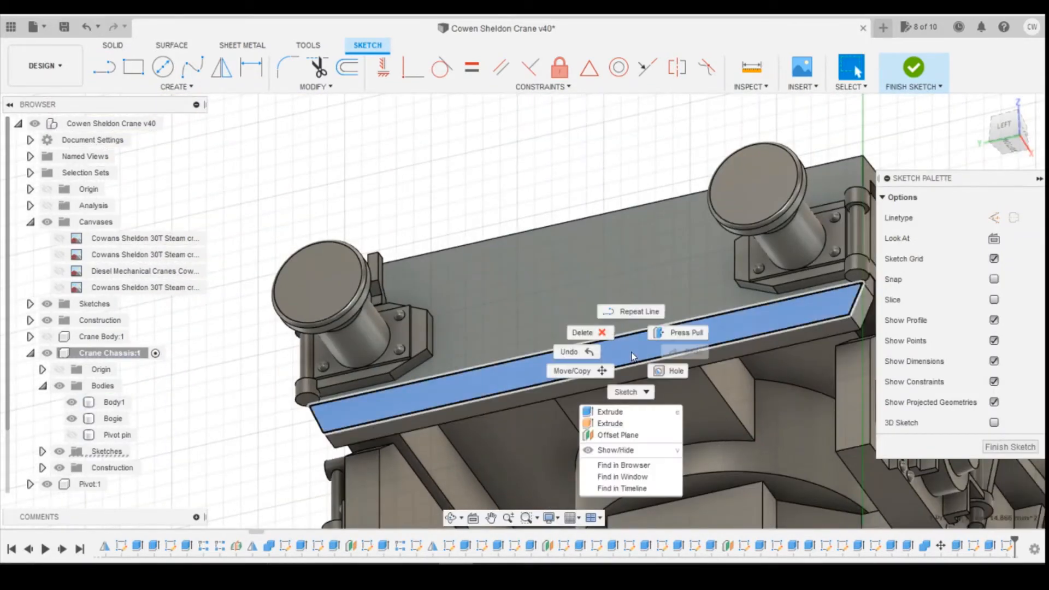
pyautogui.click(619, 415)
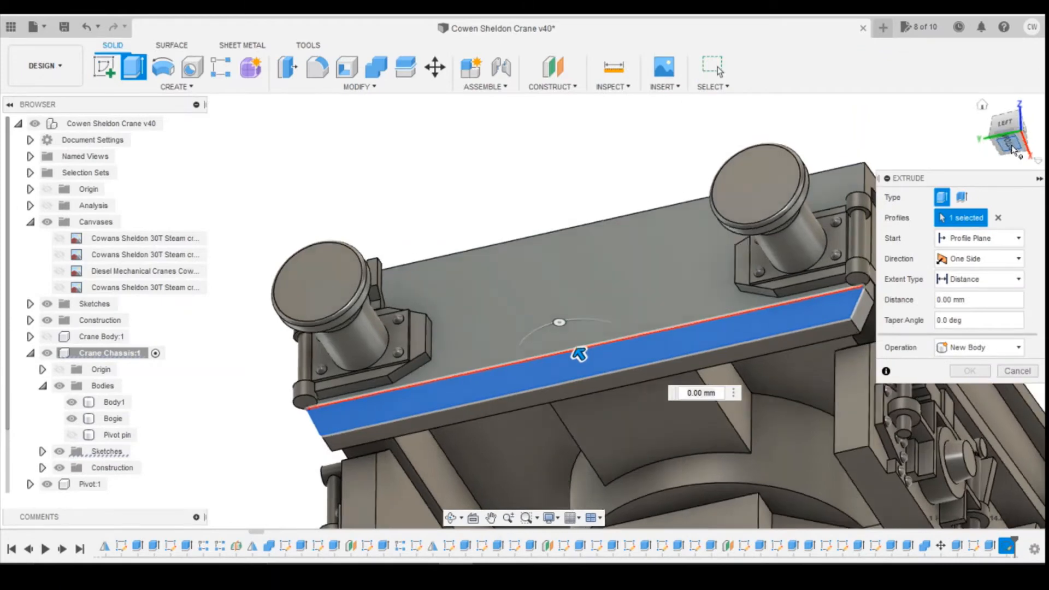
pyautogui.click(1011, 140)
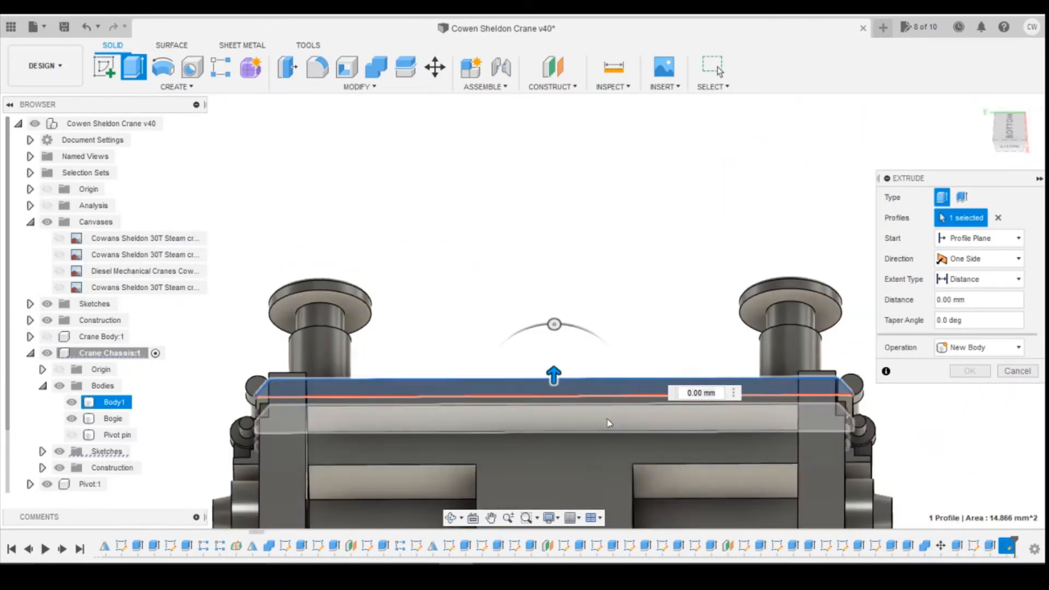
pyautogui.click(610, 417)
pyautogui.click(970, 392)
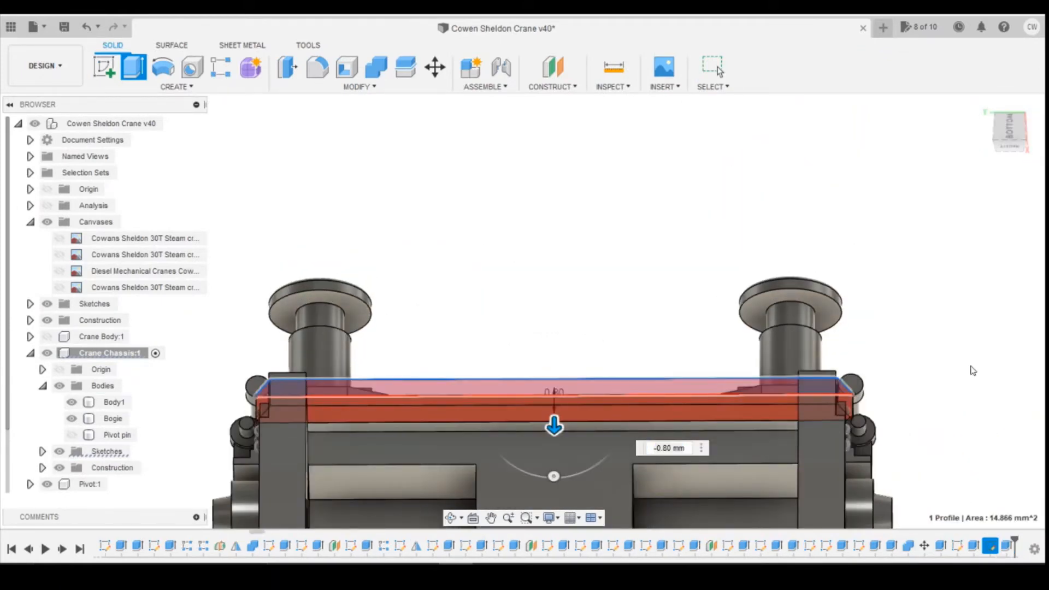
# - Examine the clearance between the trimmed buffer beam and the bogie's chamfered end, and inspect the chassis from several sides
pyautogui.moveTo(1011, 138); pyautogui.dragTo(1033, 143)
pyautogui.click(981, 106)
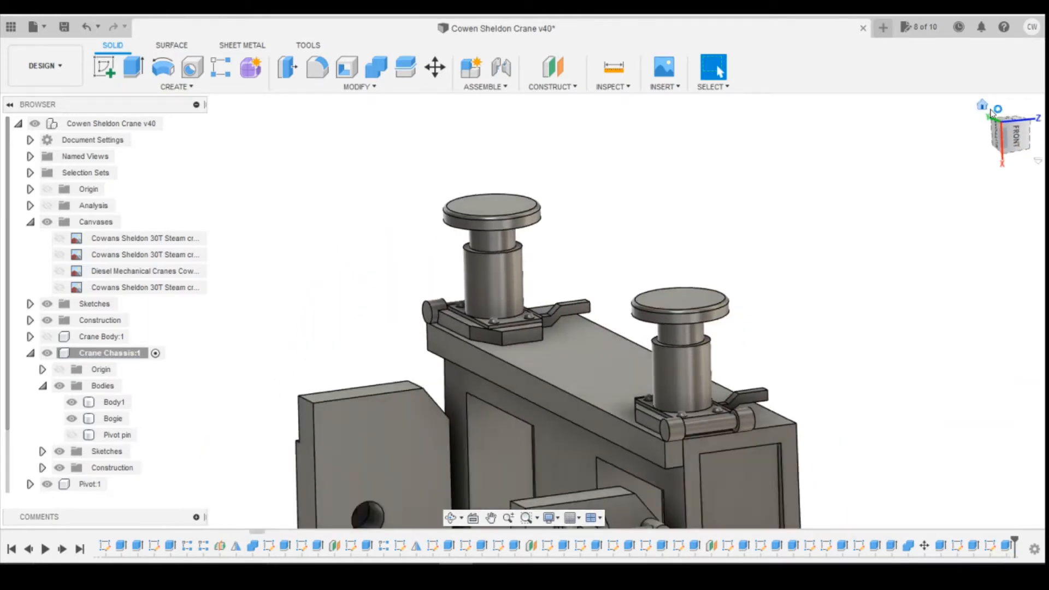
pyautogui.scroll(-1, 192, 378)
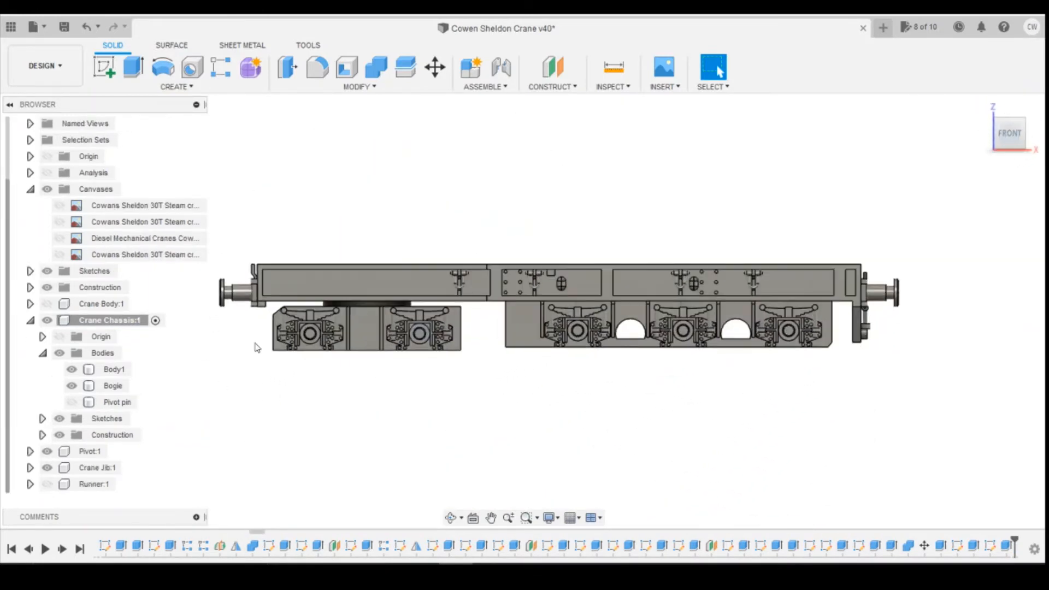
pyautogui.scroll(-3, 255, 344)
pyautogui.scroll(-1, 291, 295)
pyautogui.scroll(-3, 330, 276)
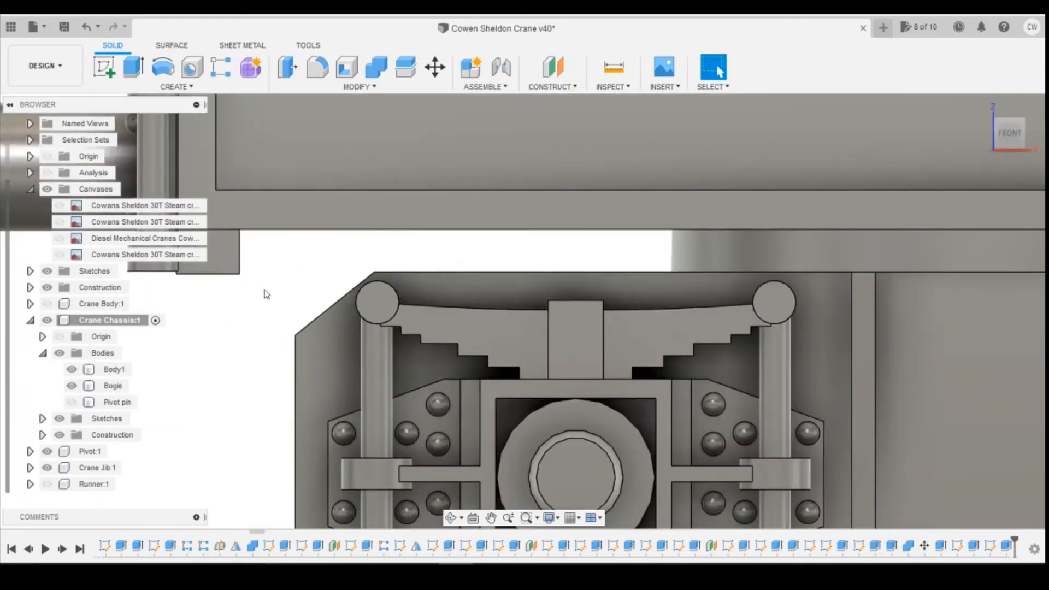
pyautogui.scroll(5, 310, 312)
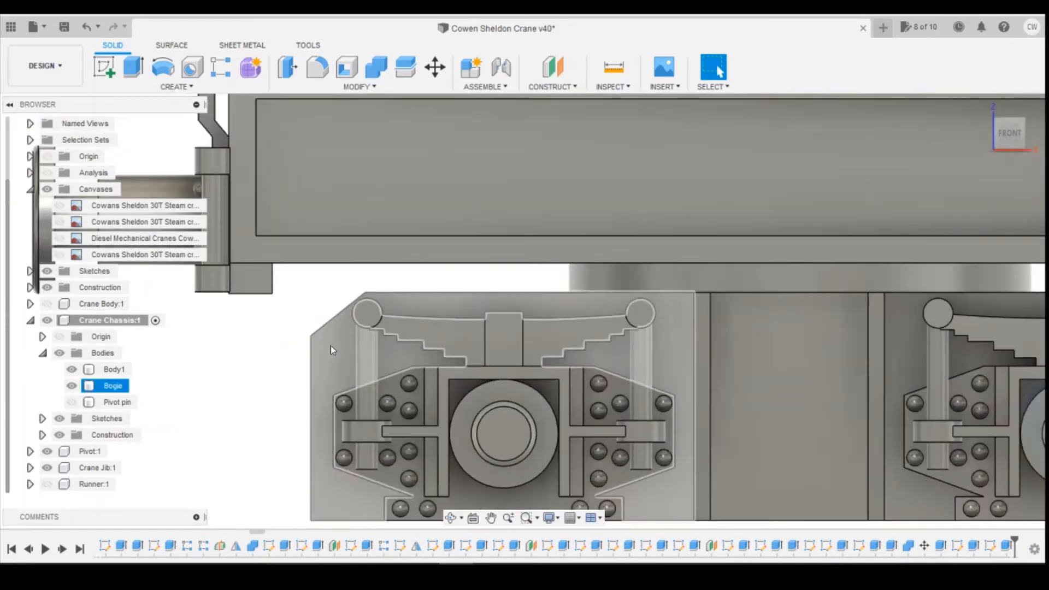
pyautogui.scroll(1, 291, 349)
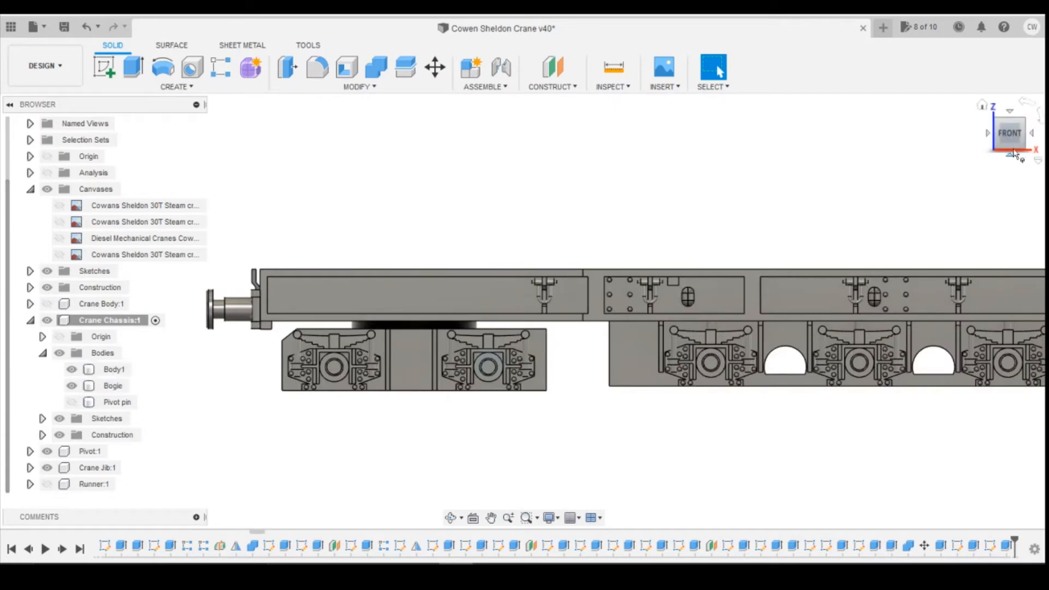
pyautogui.moveTo(1008, 135)
pyautogui.mouseDown()
pyautogui.moveTo(1041, 144)
pyautogui.moveTo(1021, 134)
pyautogui.moveTo(939, 172)
pyautogui.mouseUp()
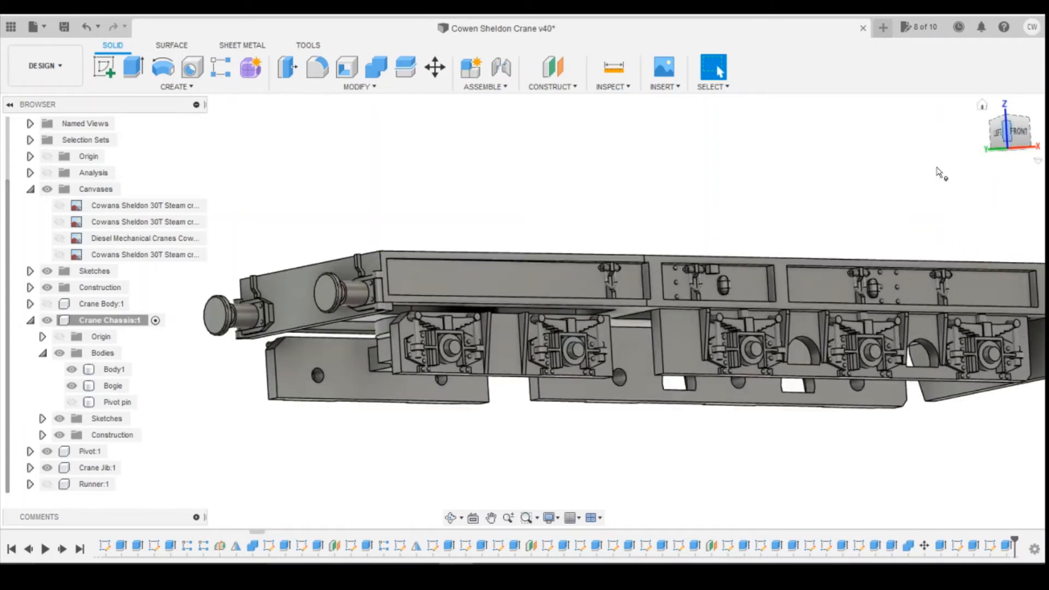
pyautogui.click(113, 370)
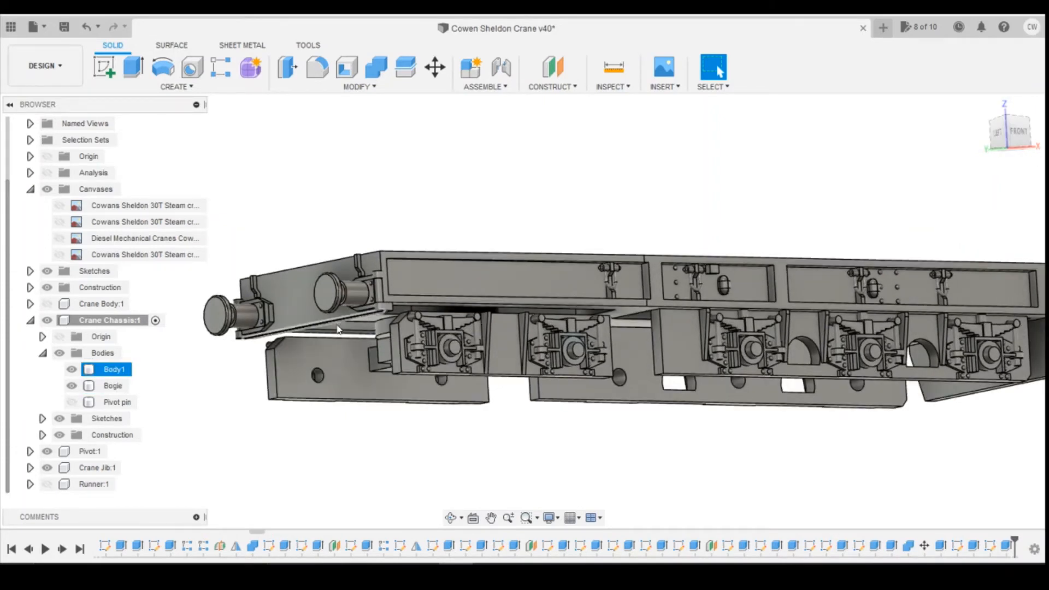
pyautogui.click(1019, 141)
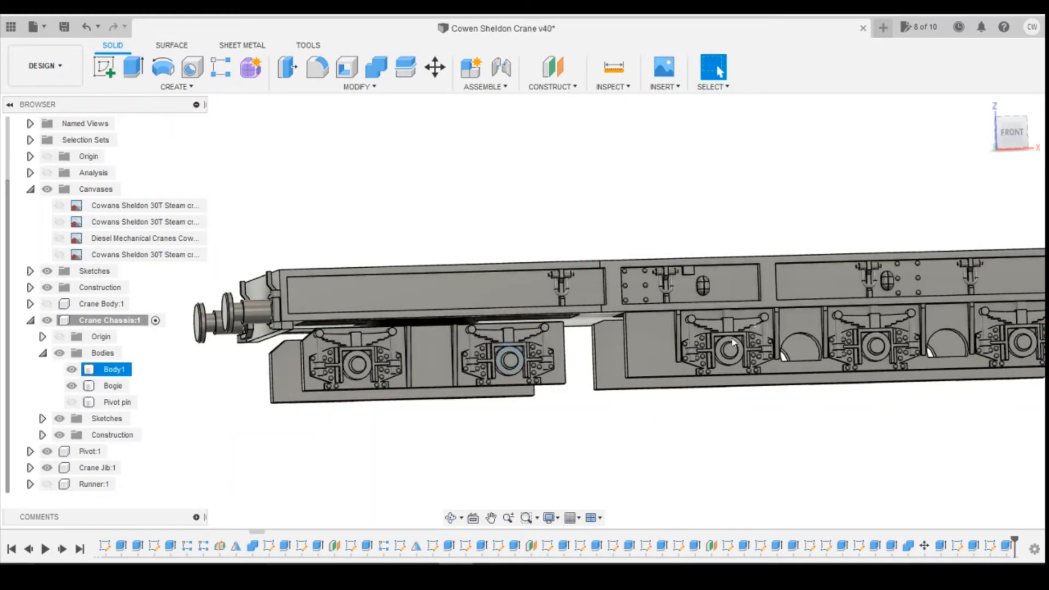
pyautogui.scroll(-3, 668, 347)
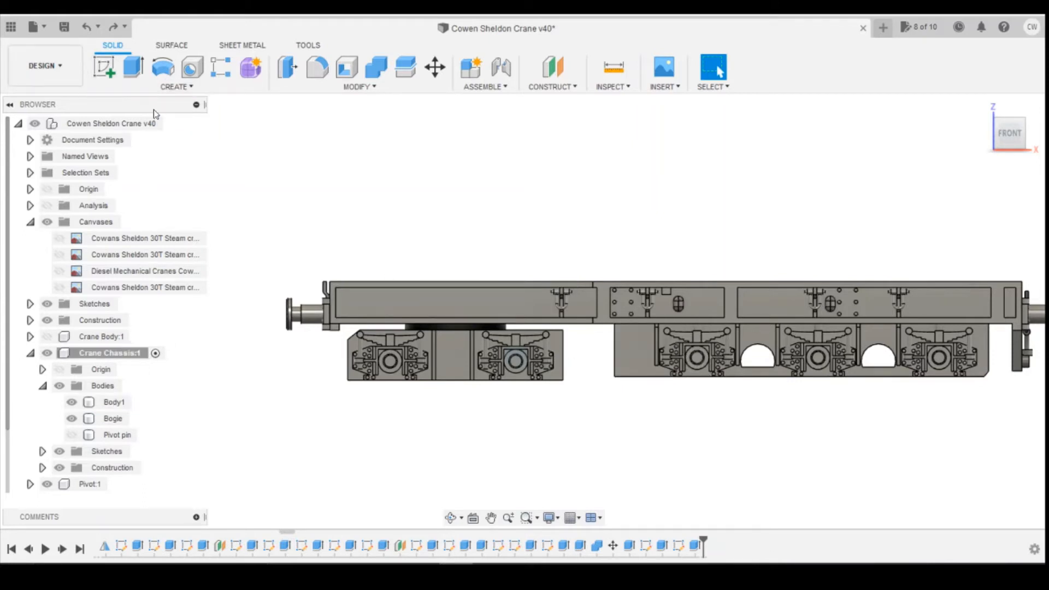
# - Hide the Bogie body and split Body1 of the chassis using its flat underside face as the splitting tool
pyautogui.moveTo(1011, 121); pyautogui.dragTo(1011, 106)
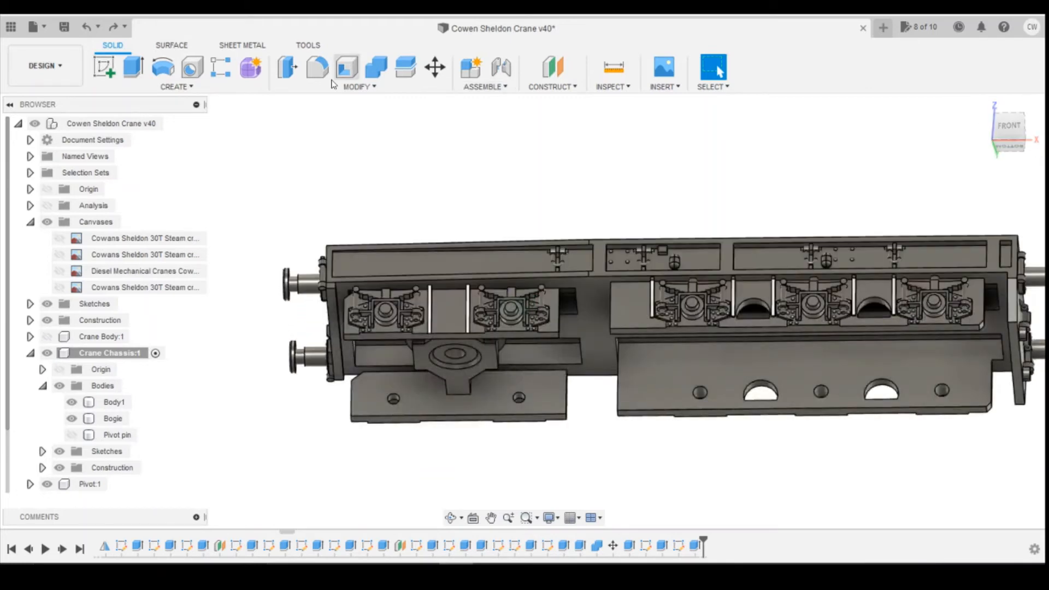
pyautogui.click(72, 418)
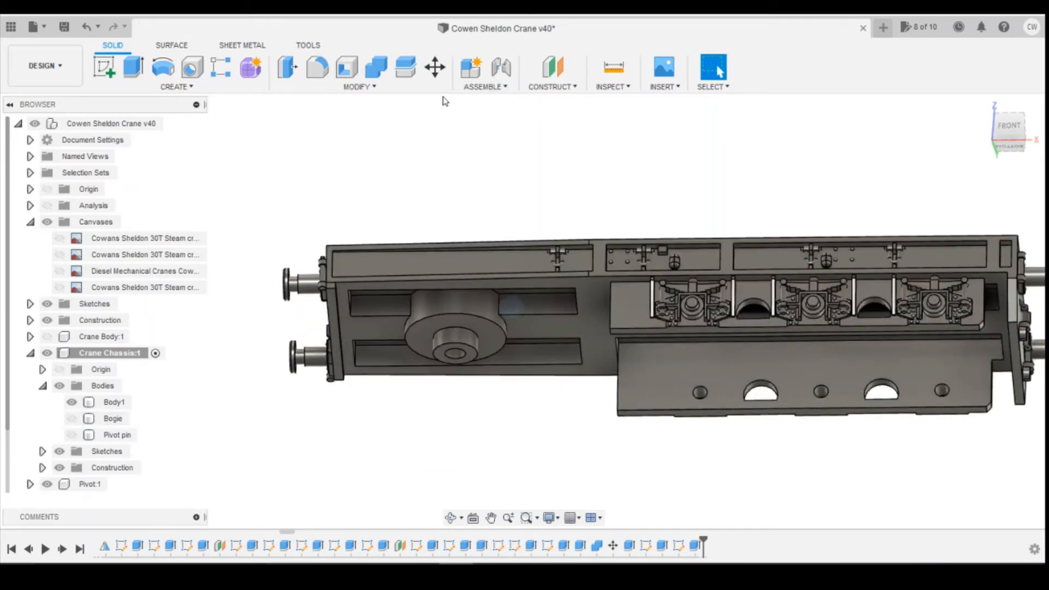
pyautogui.click(405, 67)
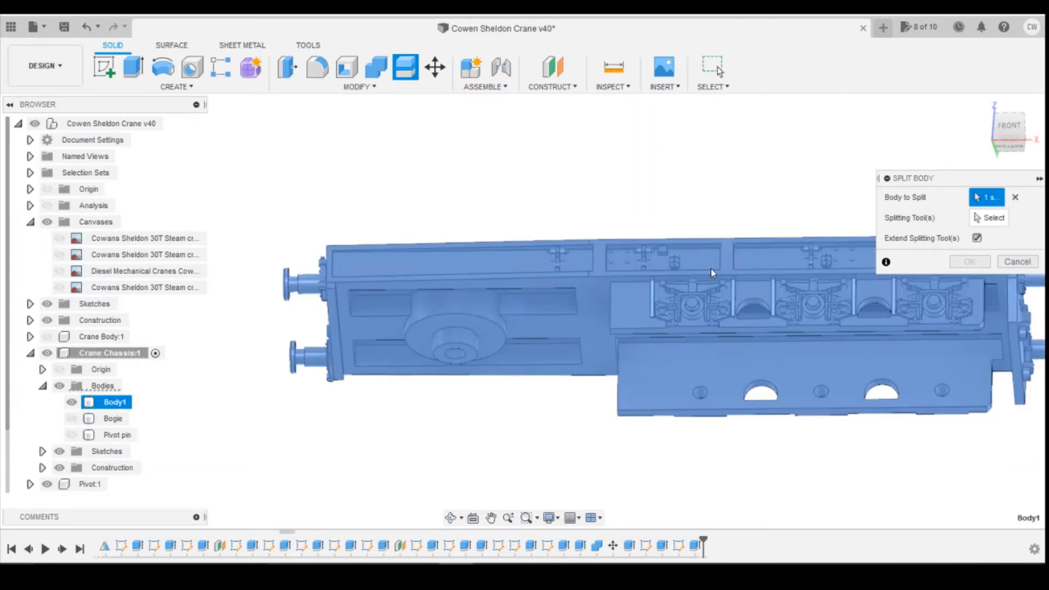
pyautogui.click(711, 270)
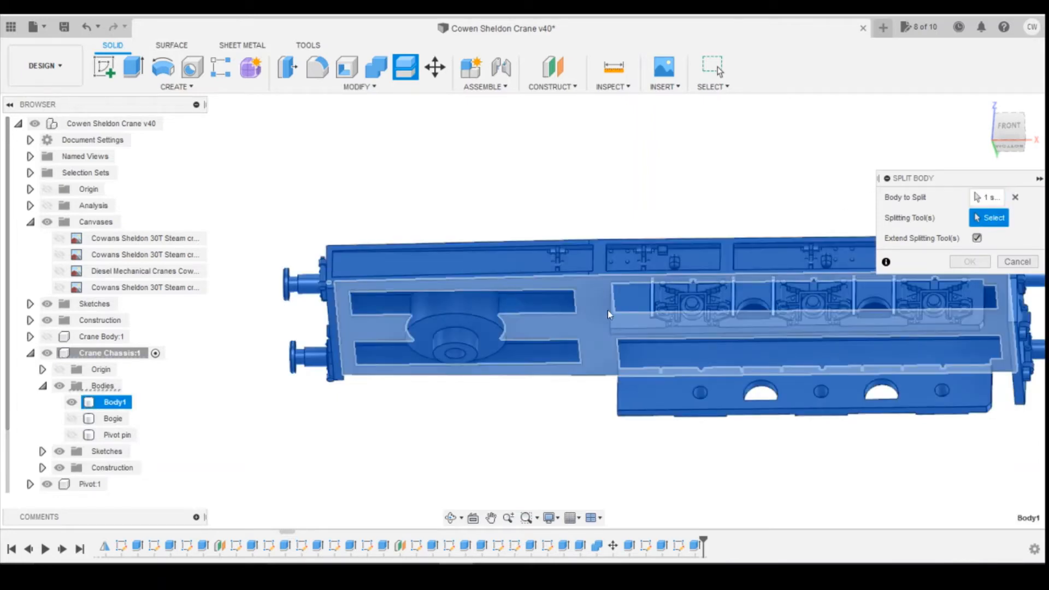
pyautogui.click(601, 312)
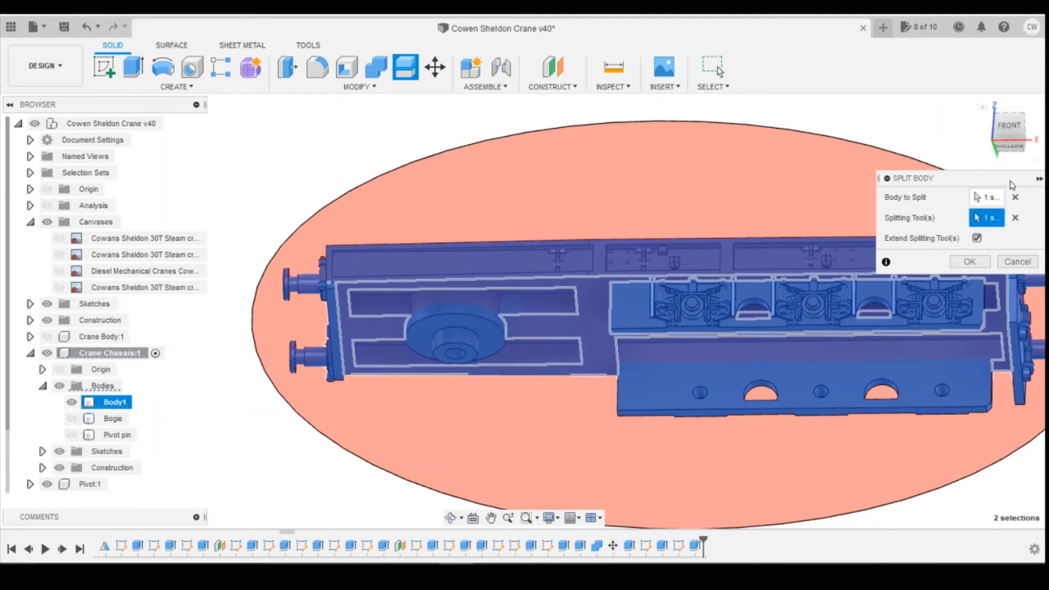
pyautogui.click(1007, 126)
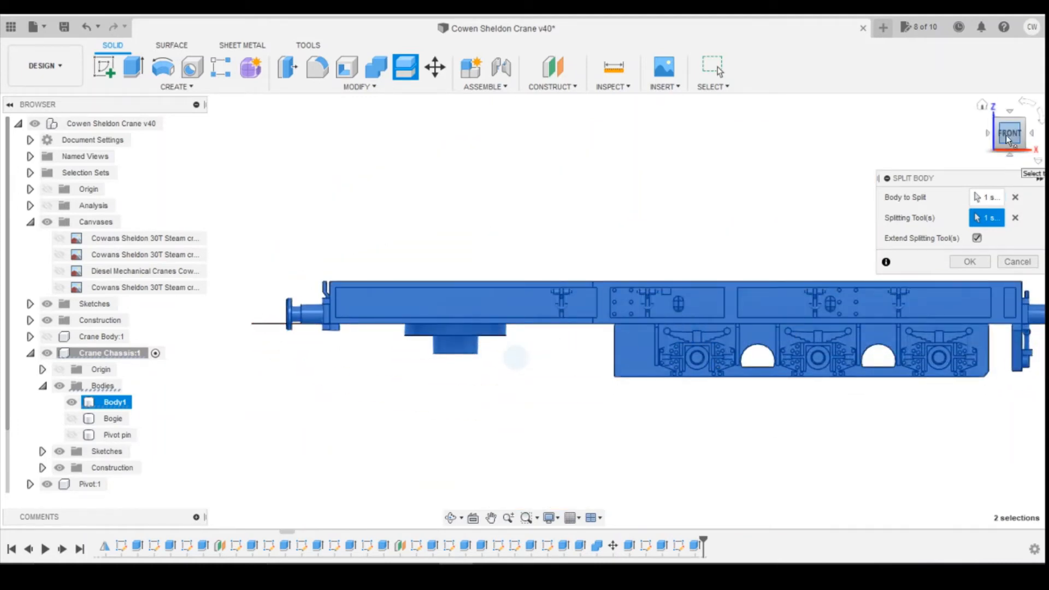
pyautogui.click(1001, 119)
pyautogui.click(970, 263)
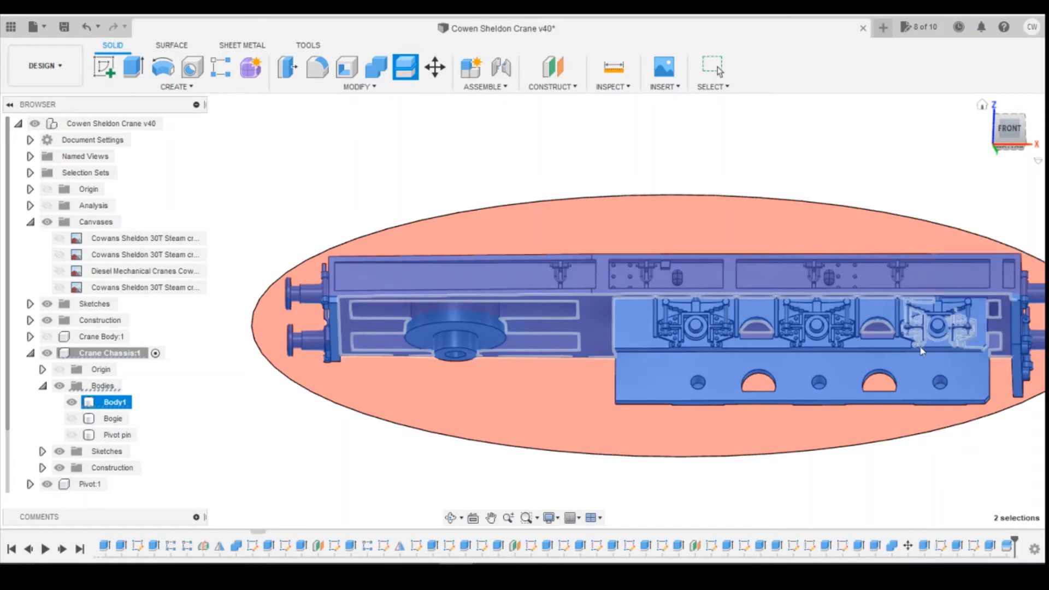
# - Identify the split-off side frames of the three-axle section and hide both of them, Body114 and Body116
pyautogui.scroll(-3, 117, 385)
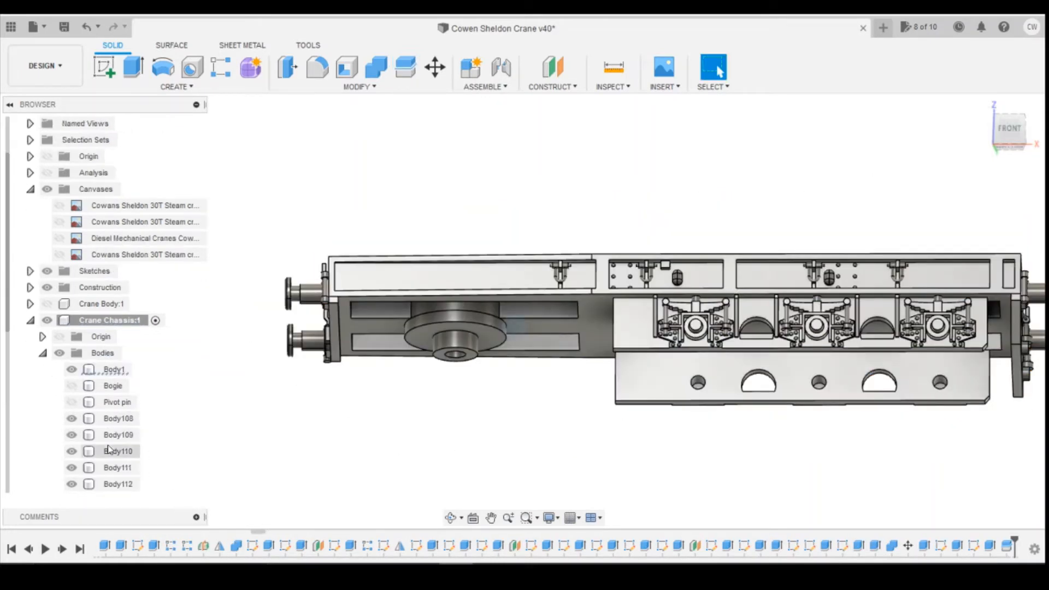
pyautogui.scroll(-3, 118, 388)
pyautogui.scroll(5, 117, 398)
pyautogui.scroll(-3, 117, 395)
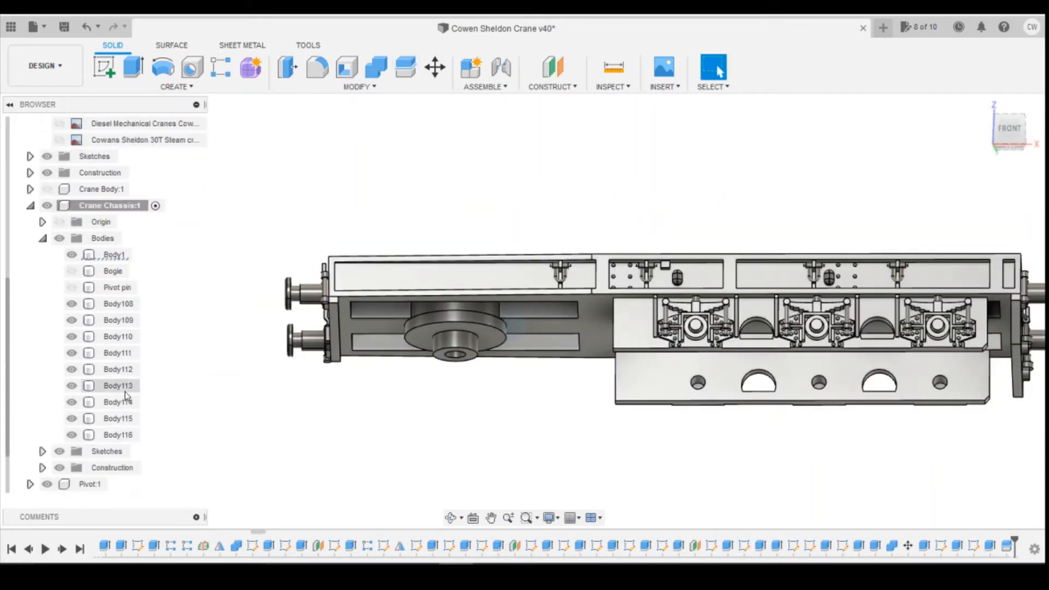
pyautogui.click(71, 305)
pyautogui.click(72, 321)
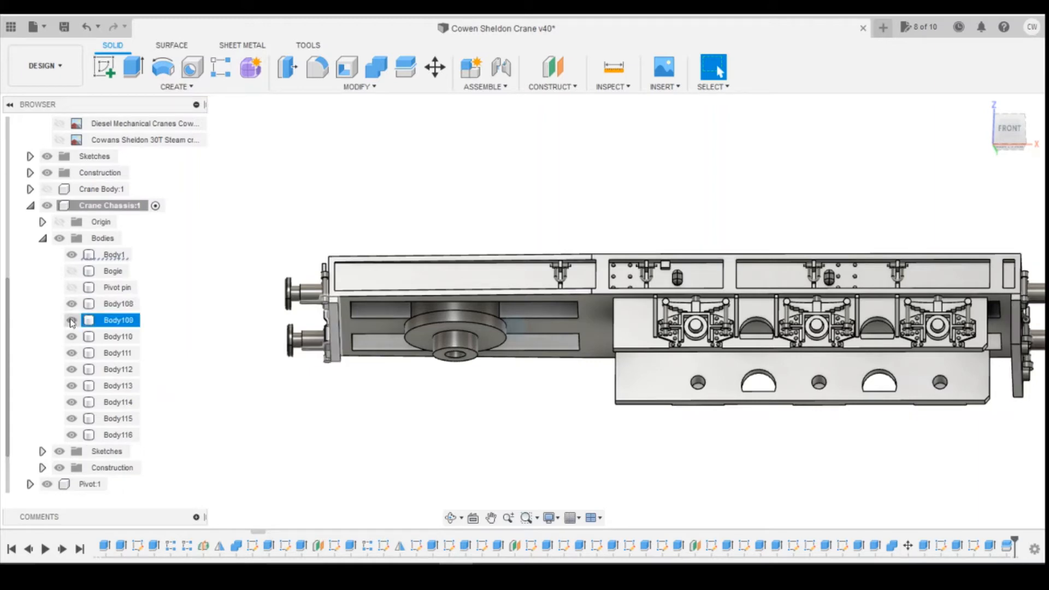
pyautogui.click(662, 355)
pyautogui.click(118, 435)
pyautogui.click(194, 437)
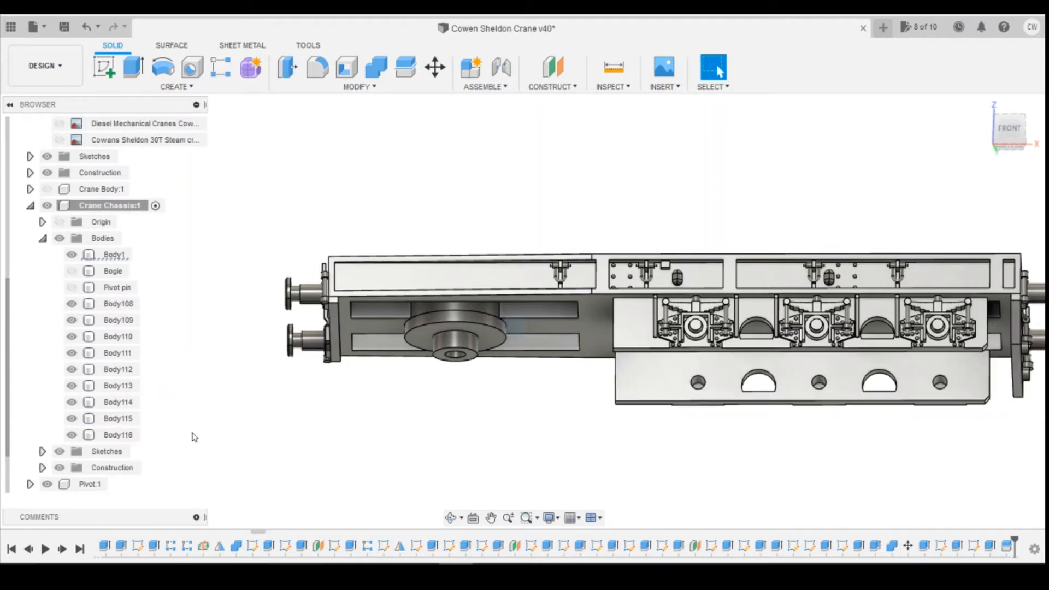
pyautogui.click(72, 403)
pyautogui.click(72, 436)
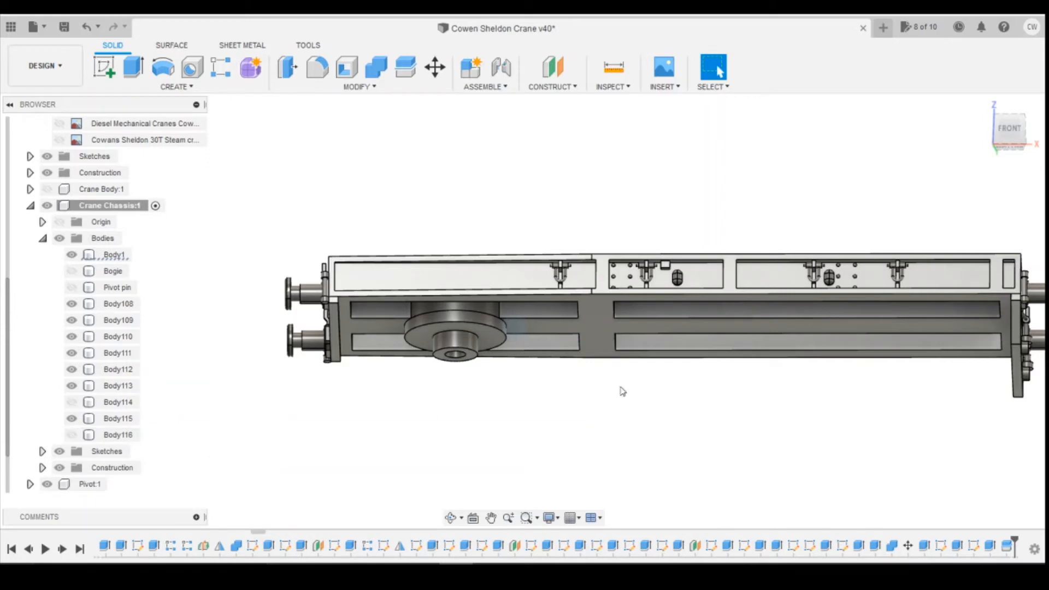
# - Combine Body1 with Body108 to Body113 and Body115 using the Join operation, leaving out the two hidden side frames
pyautogui.click(377, 68)
pyautogui.click(114, 255)
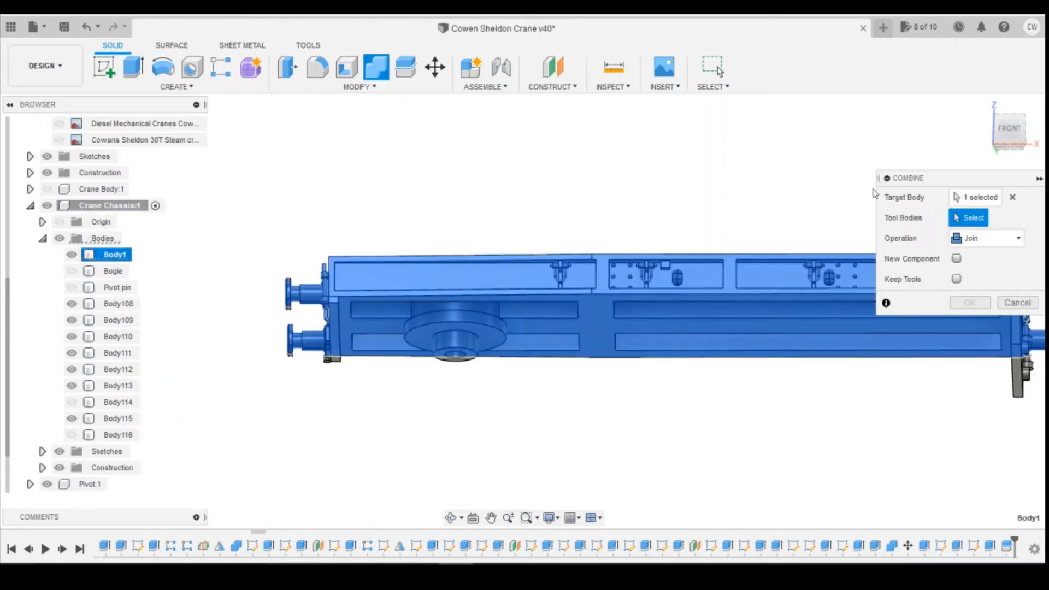
pyautogui.click(123, 304)
pyautogui.keyDown('shift'); pyautogui.click(121, 385); pyautogui.keyUp('shift')
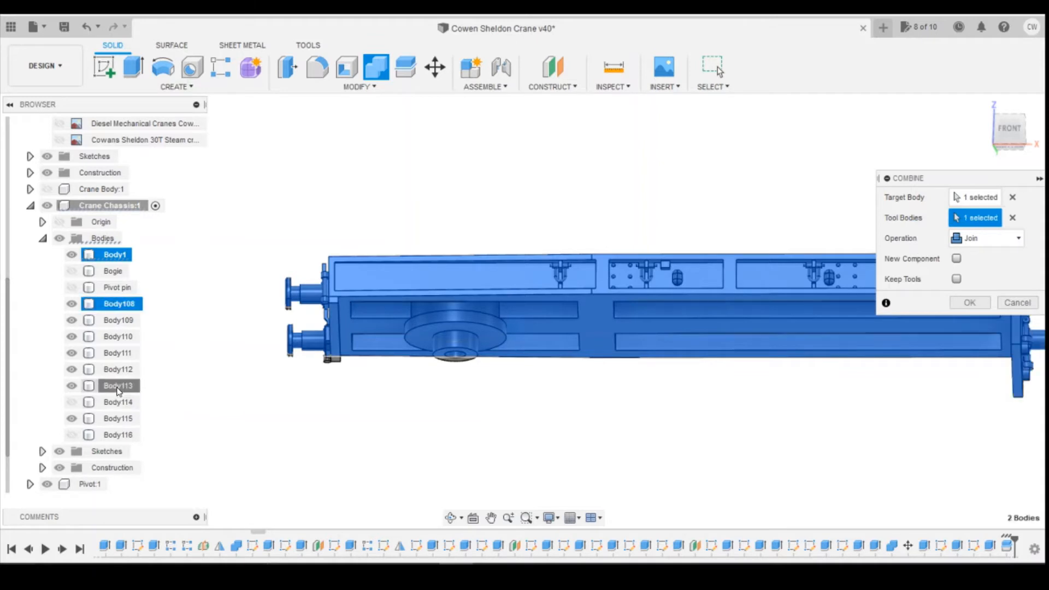
pyautogui.click(126, 418)
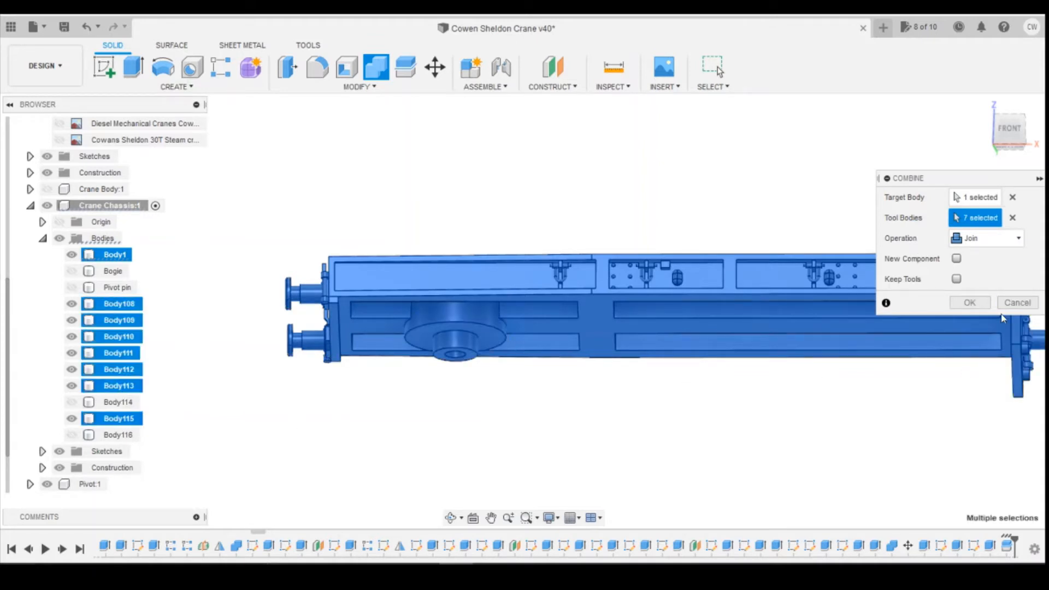
# - Join the seven selected tool bodies to Body1 and show the hidden side frames Body114 and Body116
pyautogui.click(972, 304)
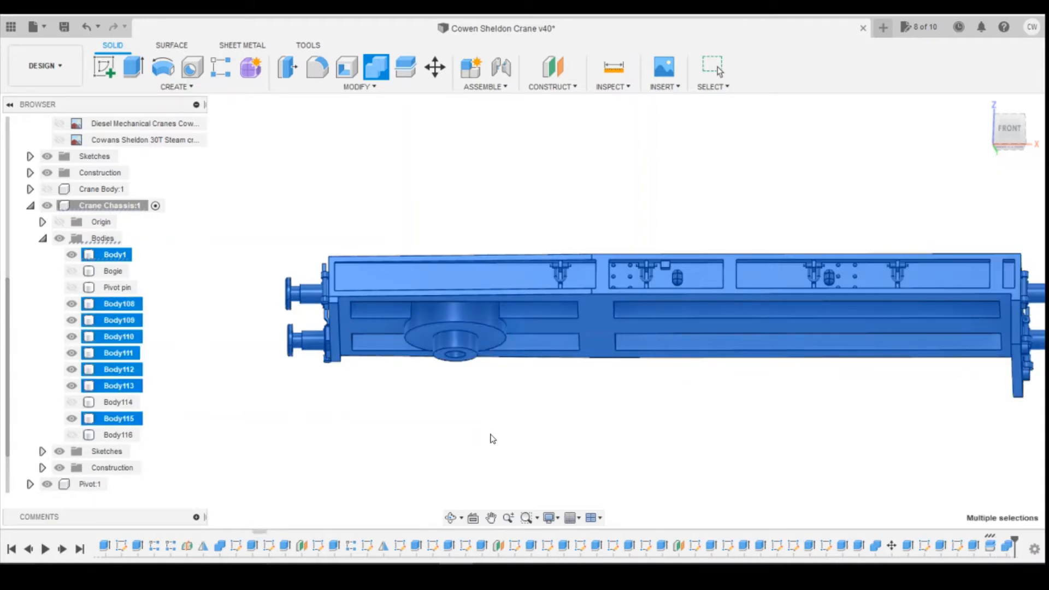
pyautogui.click(1013, 133)
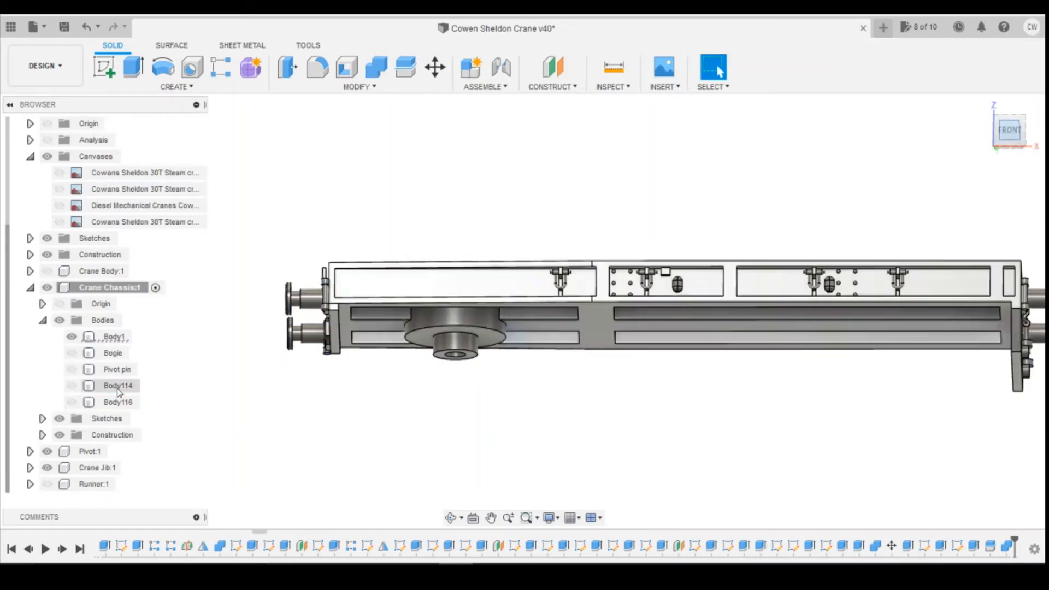
pyautogui.click(75, 390)
pyautogui.click(72, 386)
pyautogui.click(71, 403)
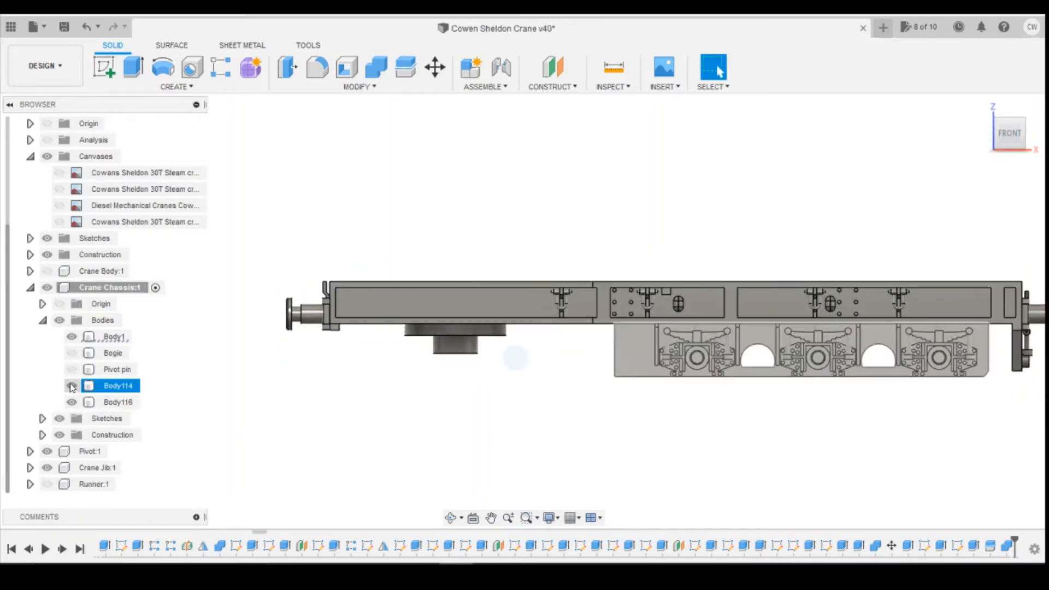
# - Move side frames Body114 and Body116 down by setting their Z distance to -0.3 mm
pyautogui.click(127, 387)
pyautogui.keyDown('ctrl'); pyautogui.click(128, 403); pyautogui.keyUp('ctrl')
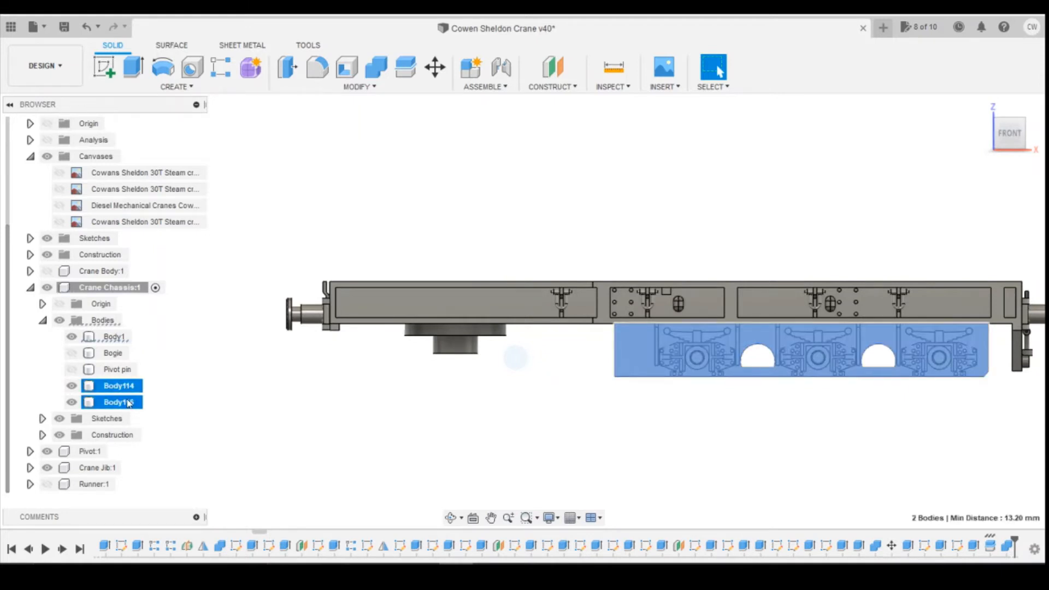
pyautogui.rightClick(128, 403)
pyautogui.click(189, 160)
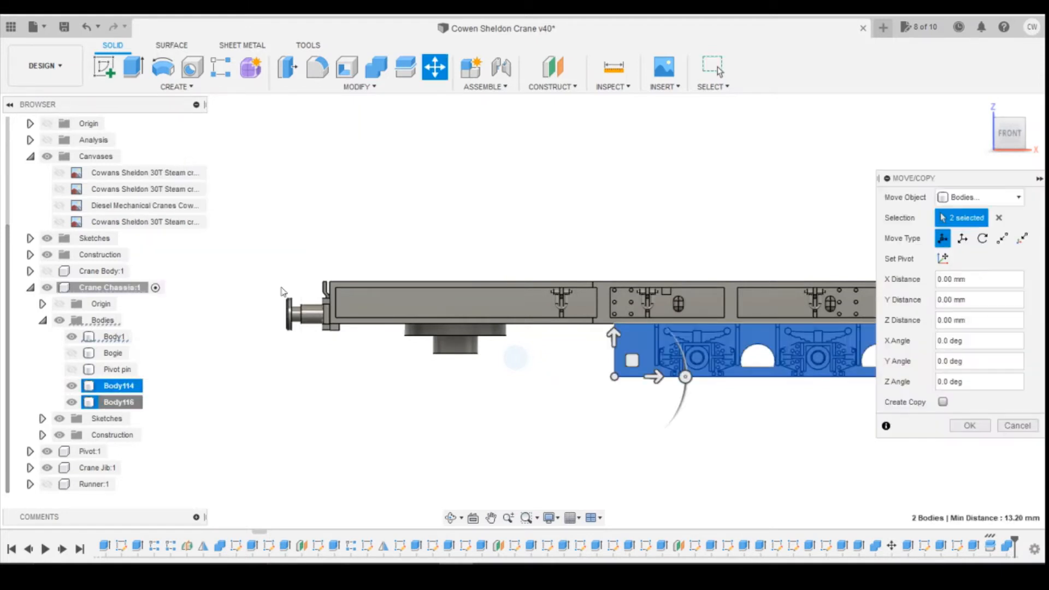
pyautogui.moveTo(614, 337); pyautogui.dragTo(615, 350)
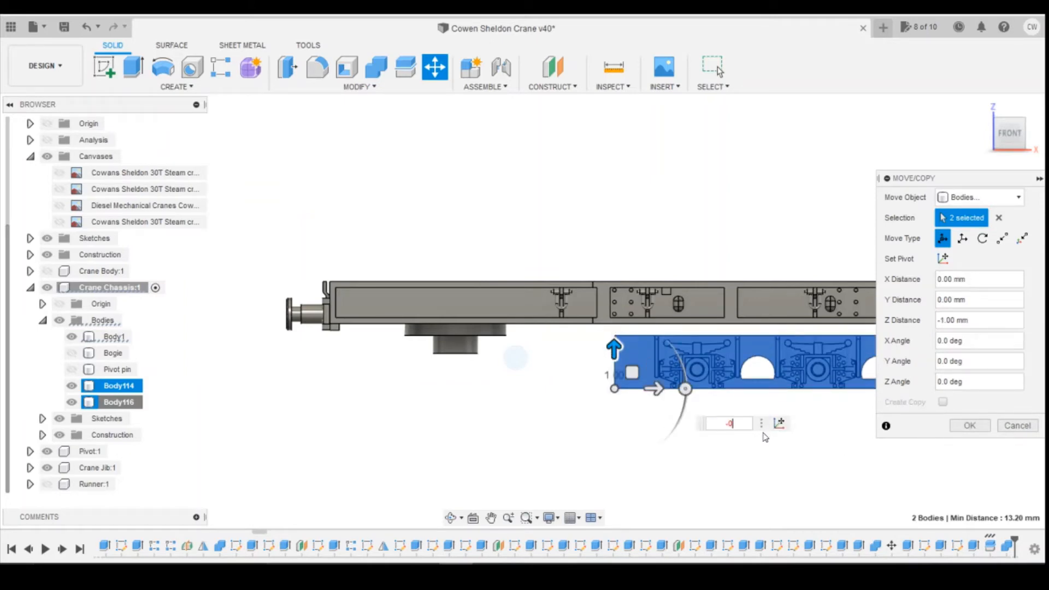
pyautogui.write('-0.3')
pyautogui.press('Return')
pyautogui.press('Return')
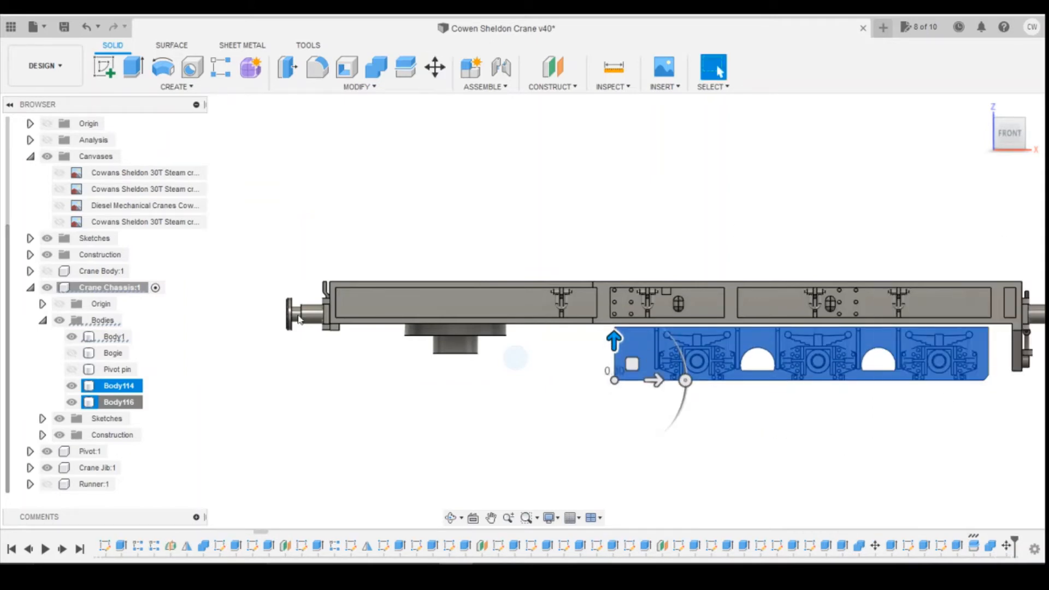
pyautogui.press('Escape')
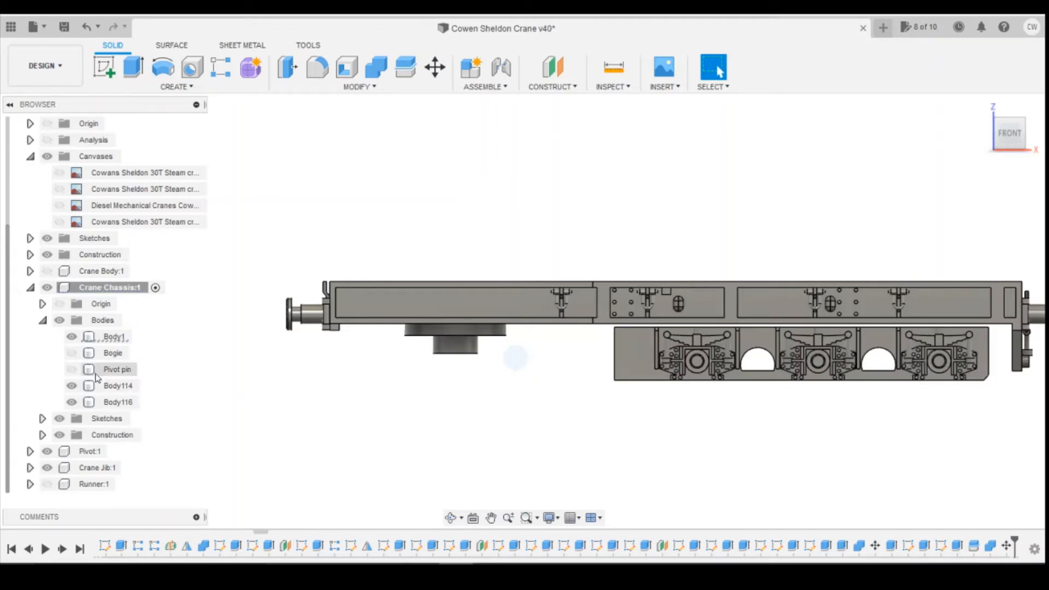
# - Show the Bogie body and hide Body1 so that the tops of the side frames are exposed
pyautogui.click(71, 353)
pyautogui.click(546, 365)
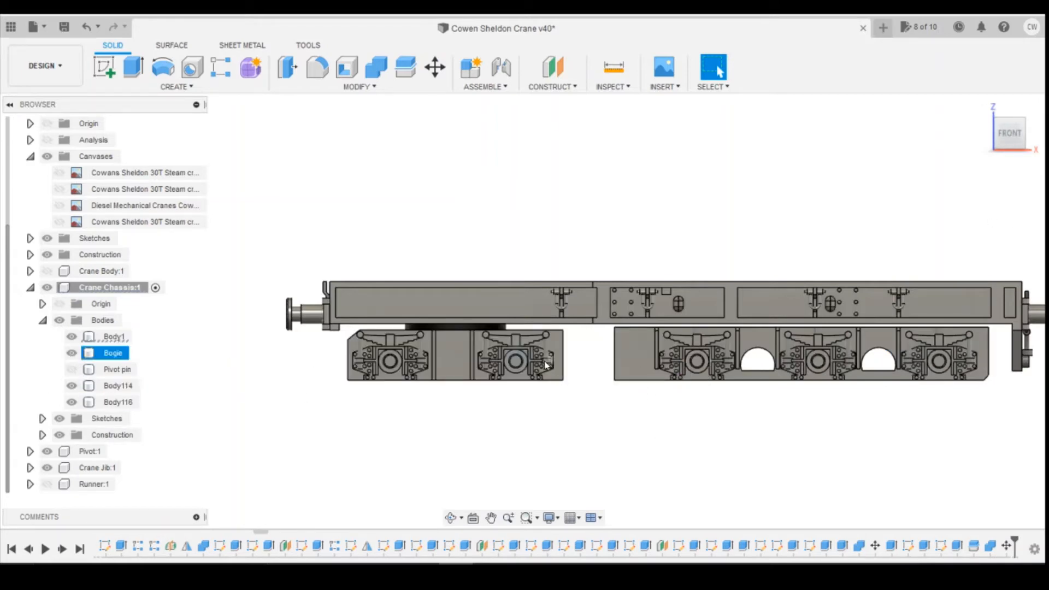
pyautogui.click(586, 363)
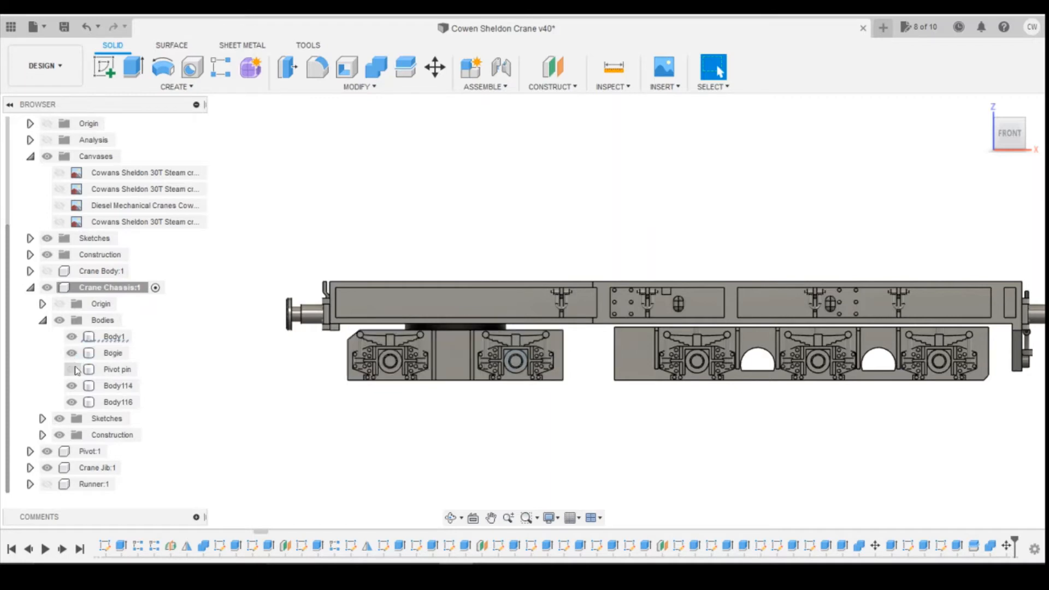
pyautogui.click(72, 338)
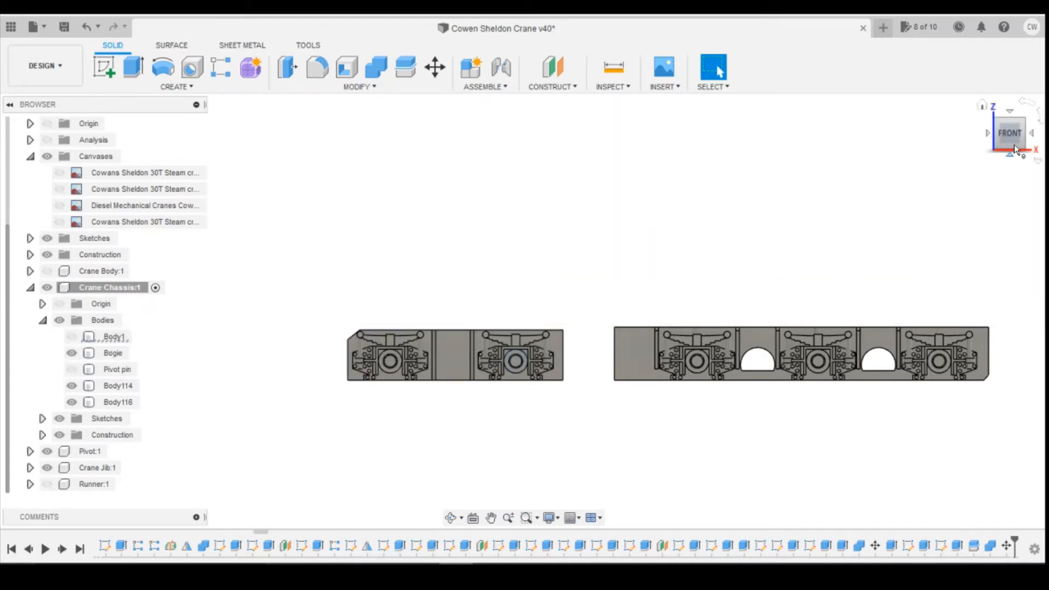
# - Try extruding the top faces of Body114 and Body116 by 0.3 mm as a Join with Body1 shown
pyautogui.moveTo(1015, 144); pyautogui.dragTo(1012, 155)
pyautogui.click(847, 369)
pyautogui.scroll(6, 847, 369)
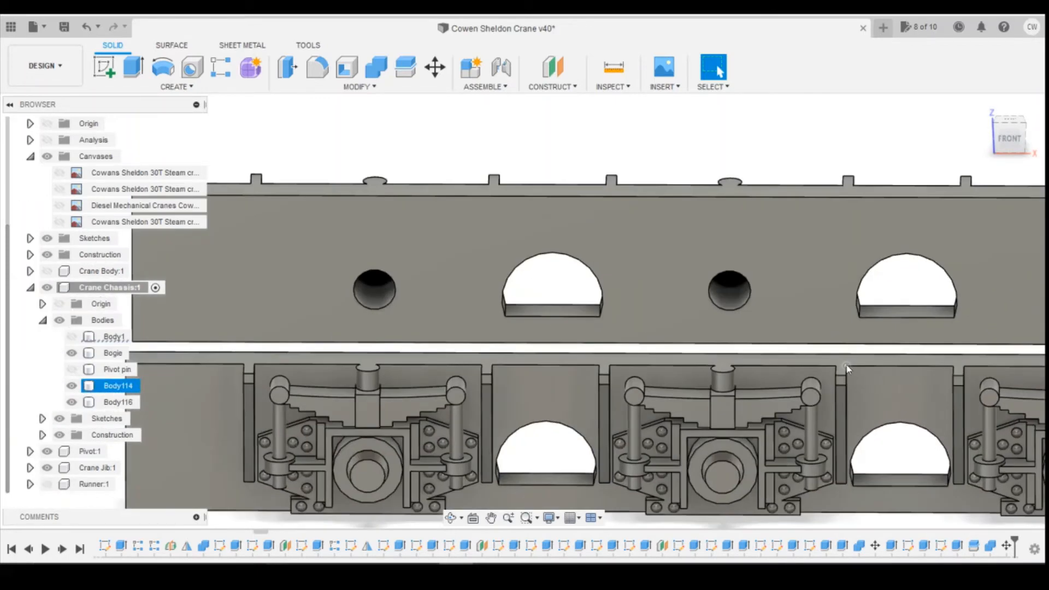
pyautogui.click(846, 362)
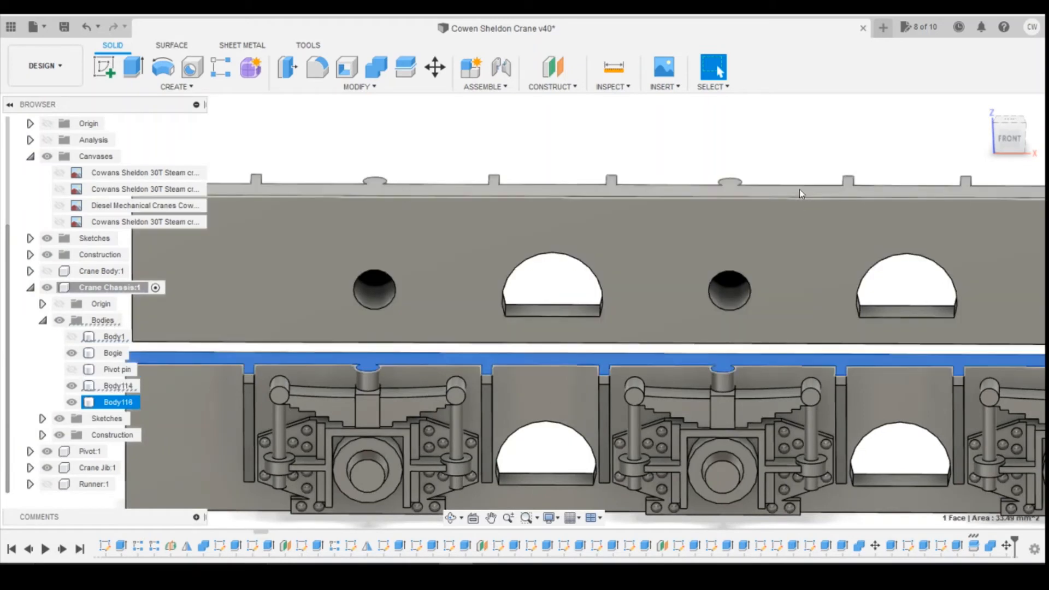
pyautogui.keyDown('shift'); pyautogui.click(799, 190); pyautogui.keyUp('shift')
pyautogui.rightClick(799, 189)
pyautogui.click(828, 287)
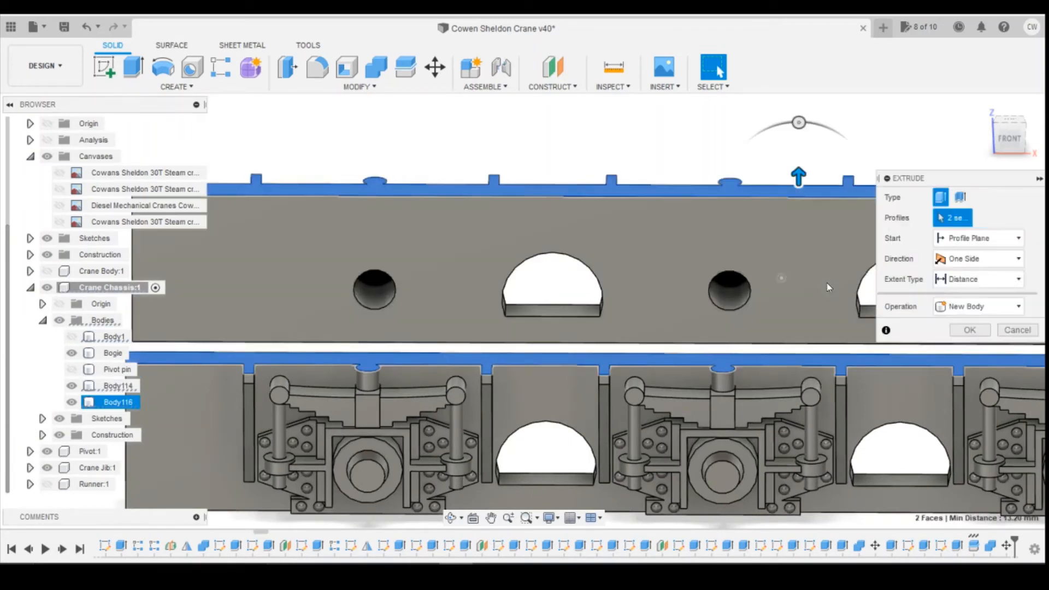
pyautogui.click(1009, 138)
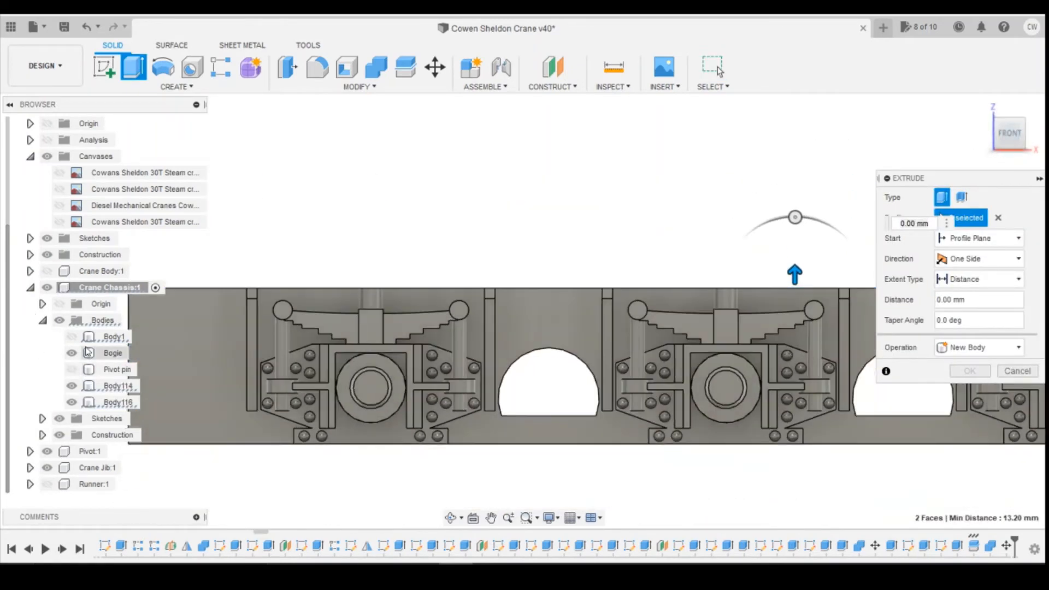
pyautogui.click(71, 337)
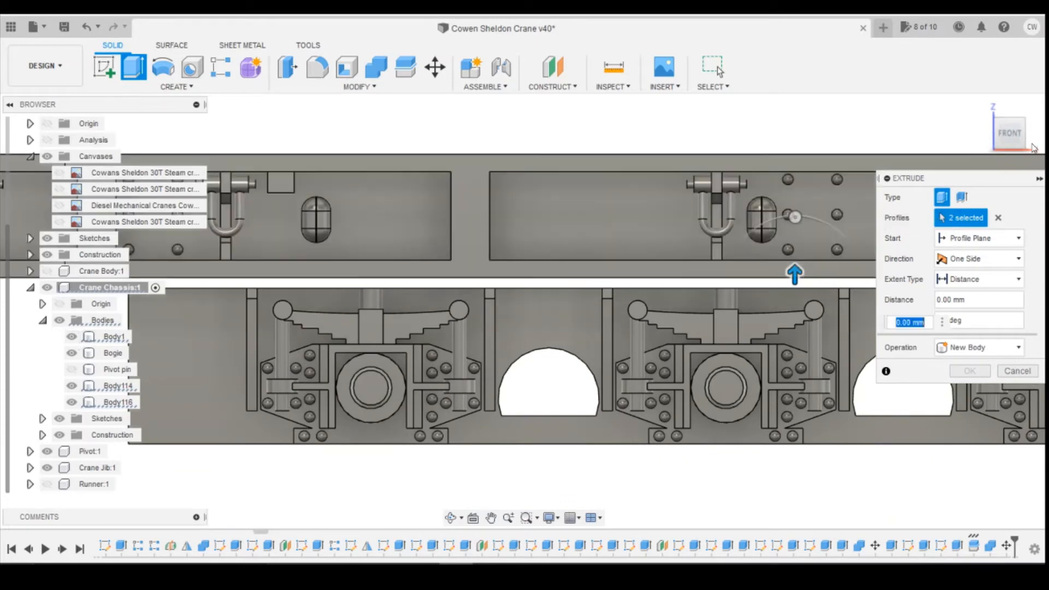
pyautogui.click(1010, 118)
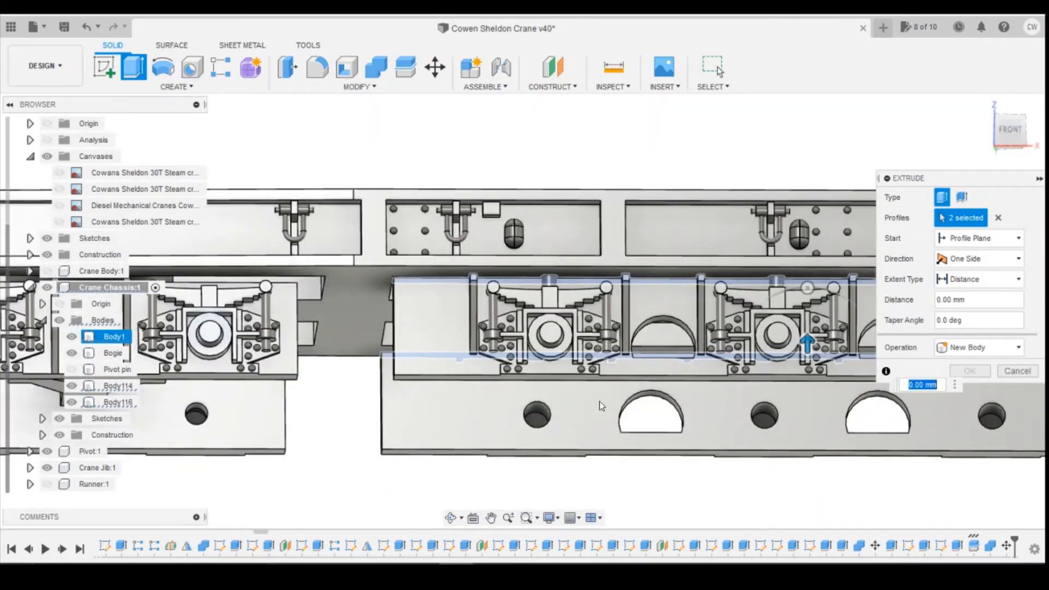
pyautogui.write('0.3')
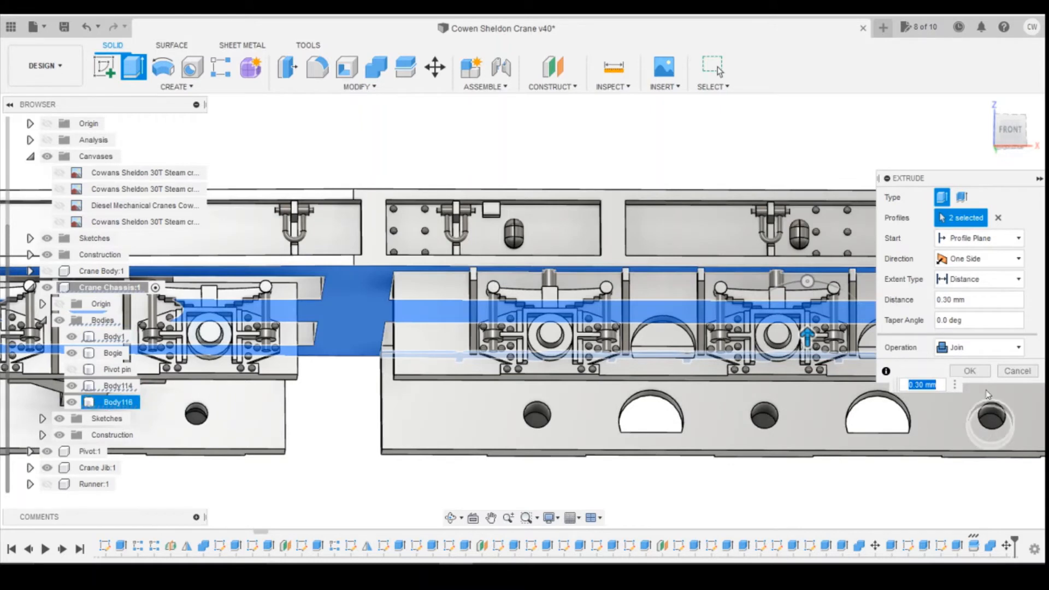
pyautogui.click(970, 371)
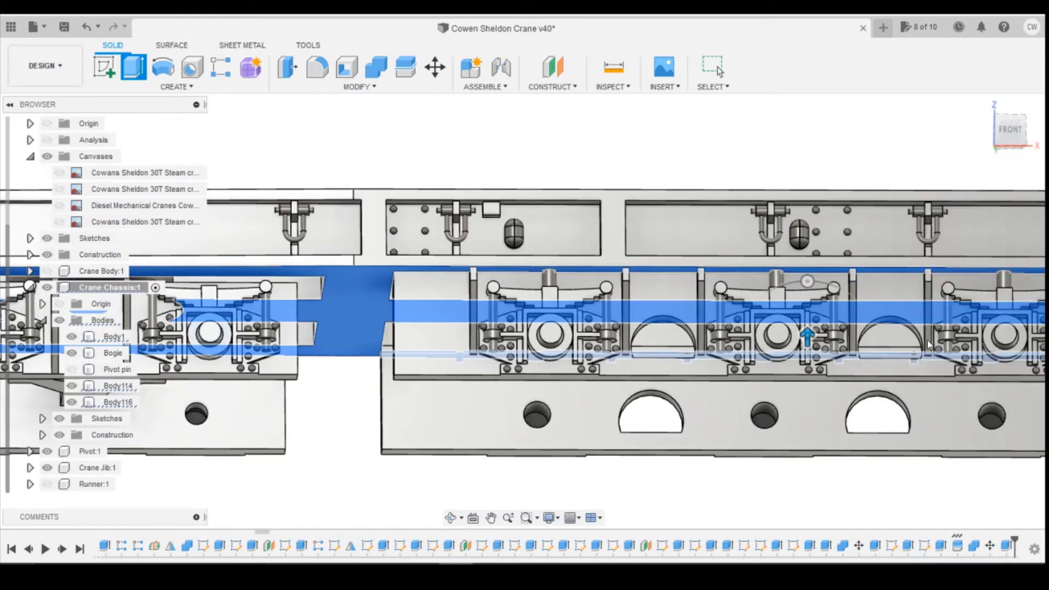
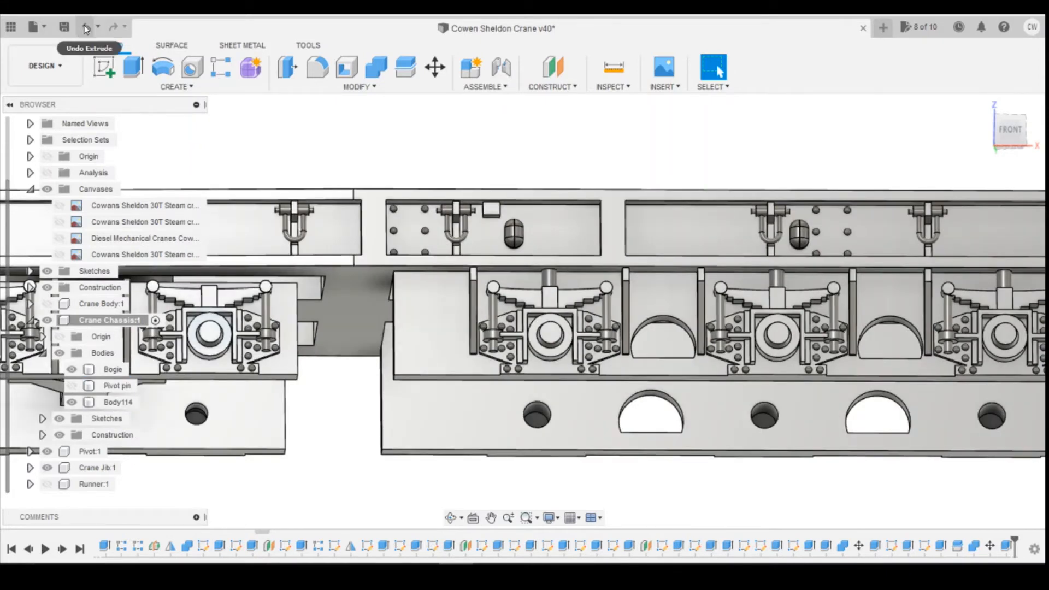
# - Undo the last extrusion, check the side frames against Body1, and leave Body1 hidden
pyautogui.click(86, 28)
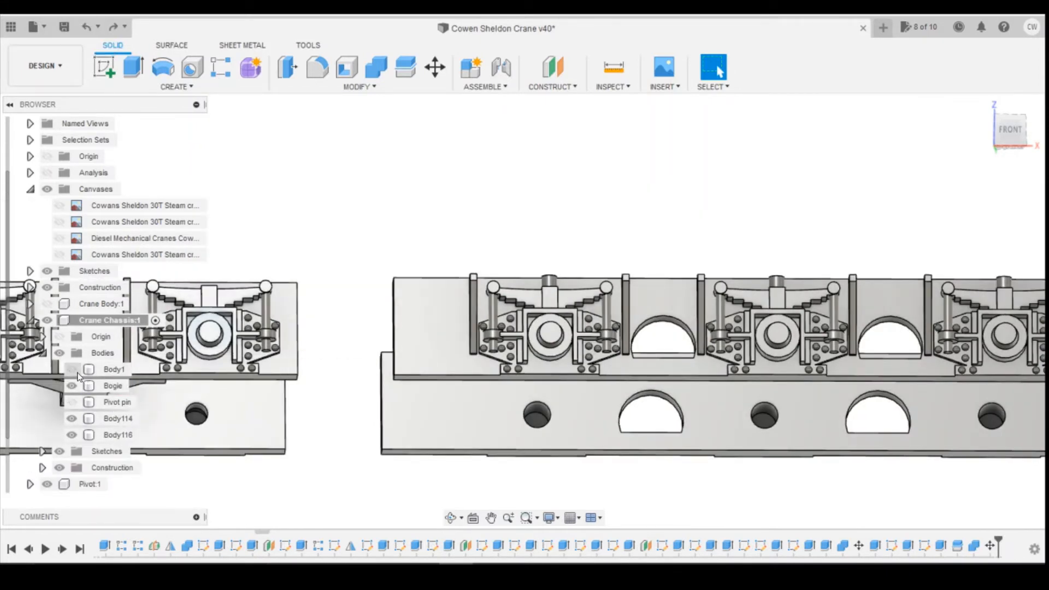
pyautogui.click(71, 369)
pyautogui.click(98, 372)
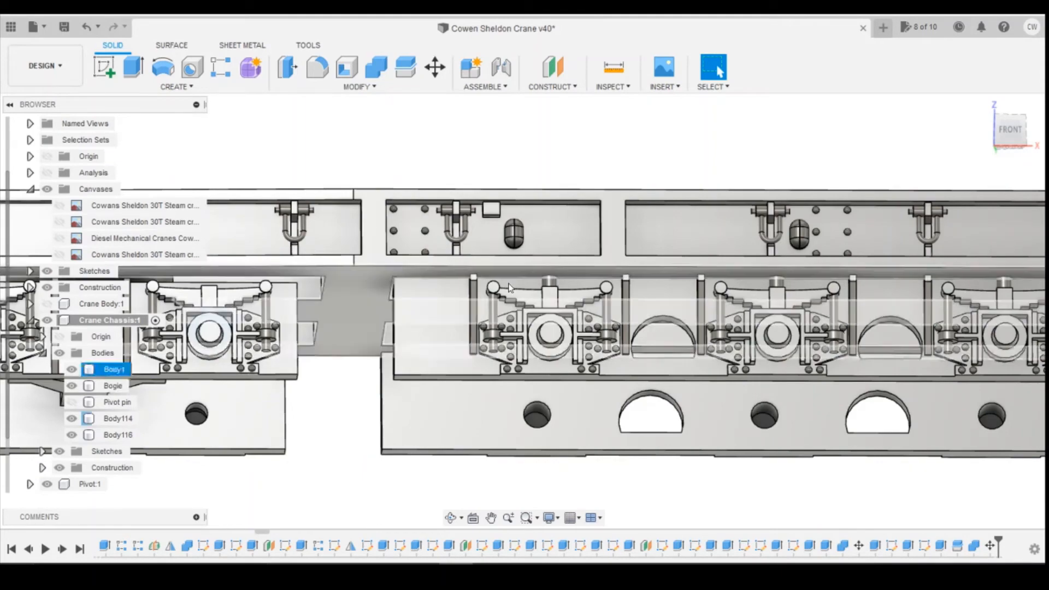
pyautogui.scroll(1, 575, 275)
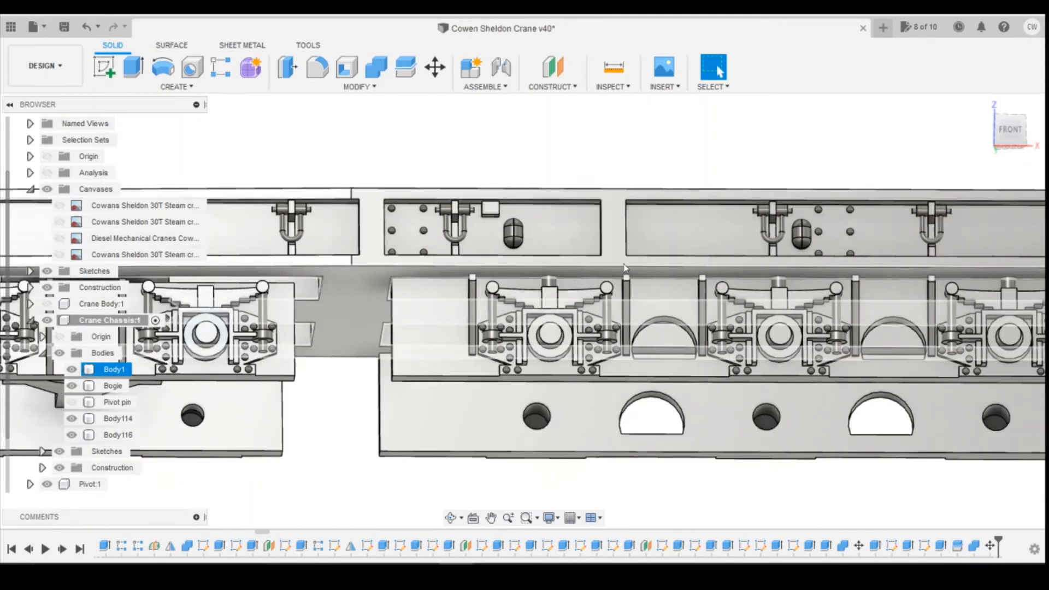
pyautogui.press('Escape')
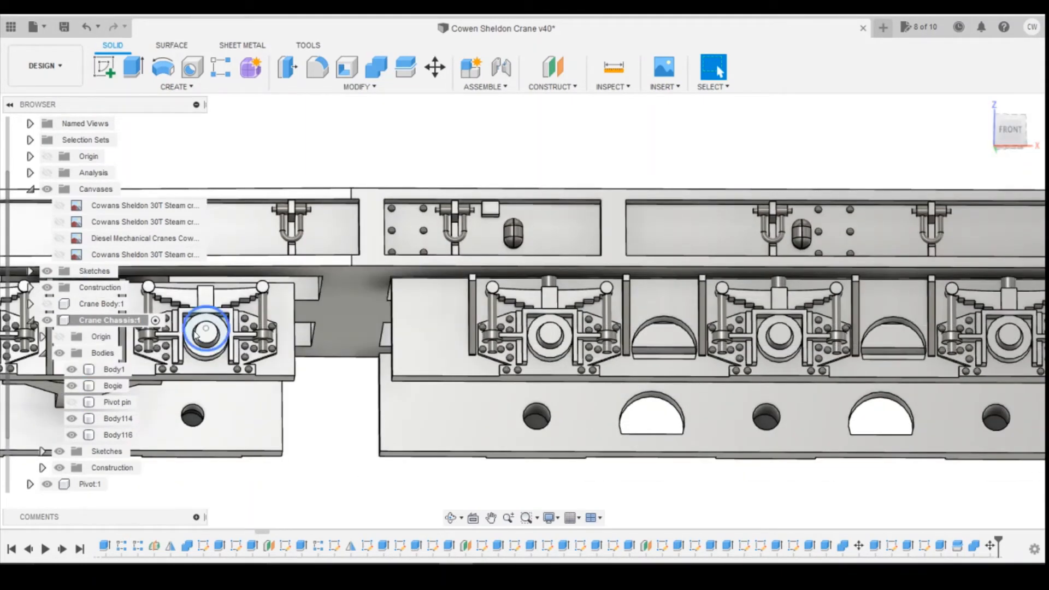
pyautogui.click(72, 374)
pyautogui.click(71, 370)
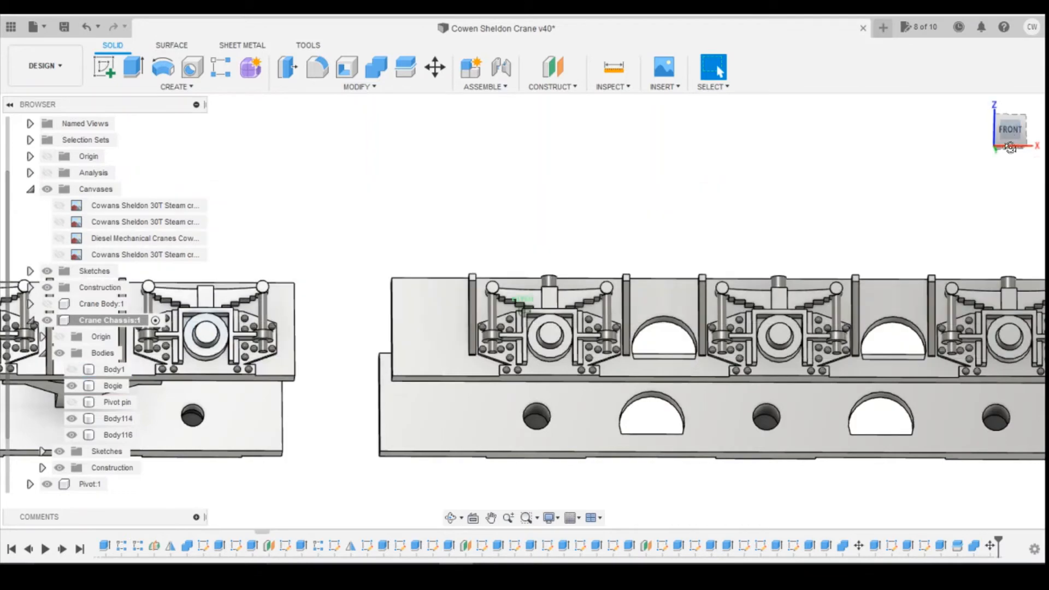
# - Extrude the top faces of side frames Body114 and Body116 by 0.3 mm with Body1 hidden
pyautogui.click(1011, 146)
pyautogui.click(695, 165)
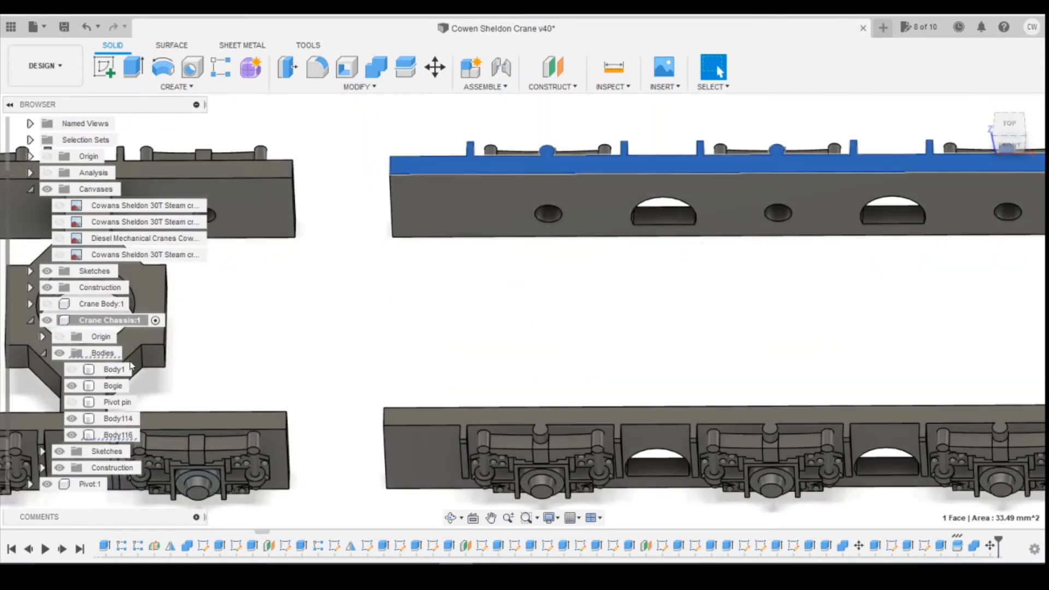
pyautogui.keyDown('ctrl'); pyautogui.click(675, 411); pyautogui.keyUp('ctrl')
pyautogui.rightClick(677, 411)
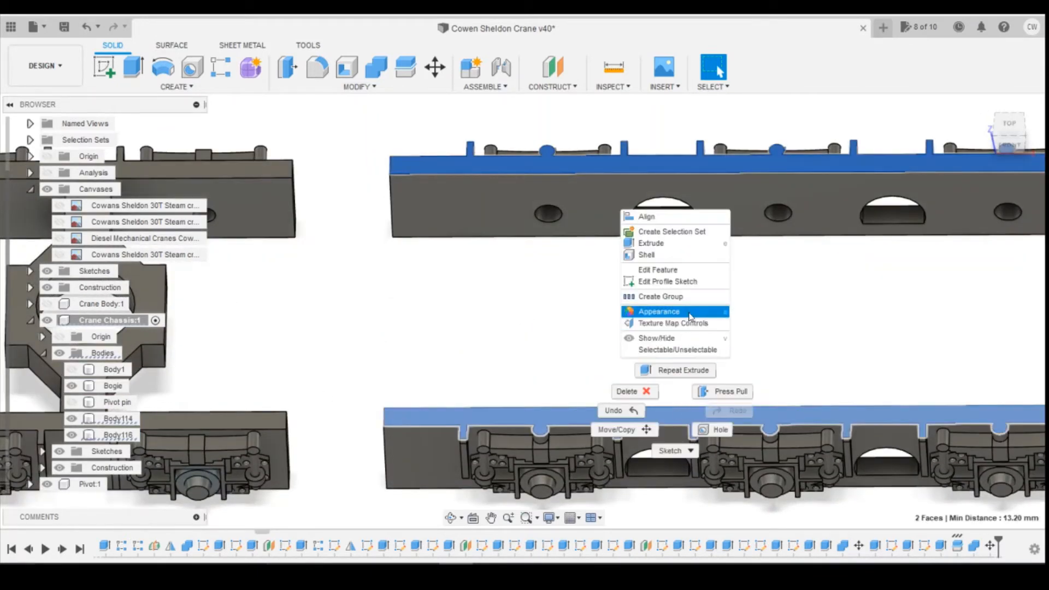
pyautogui.click(694, 243)
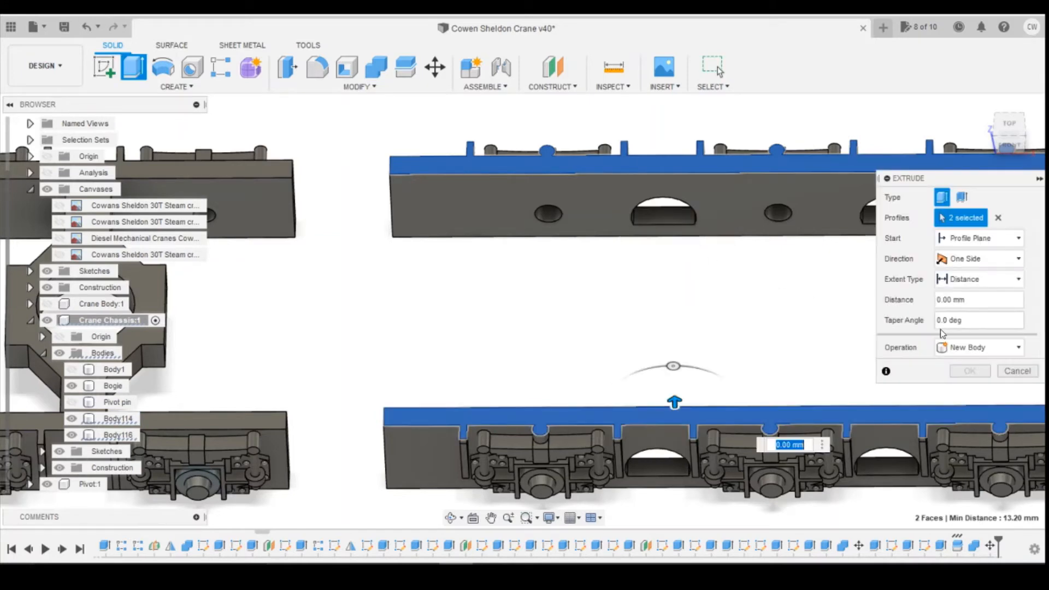
pyautogui.write('0.3')
pyautogui.press('Return')
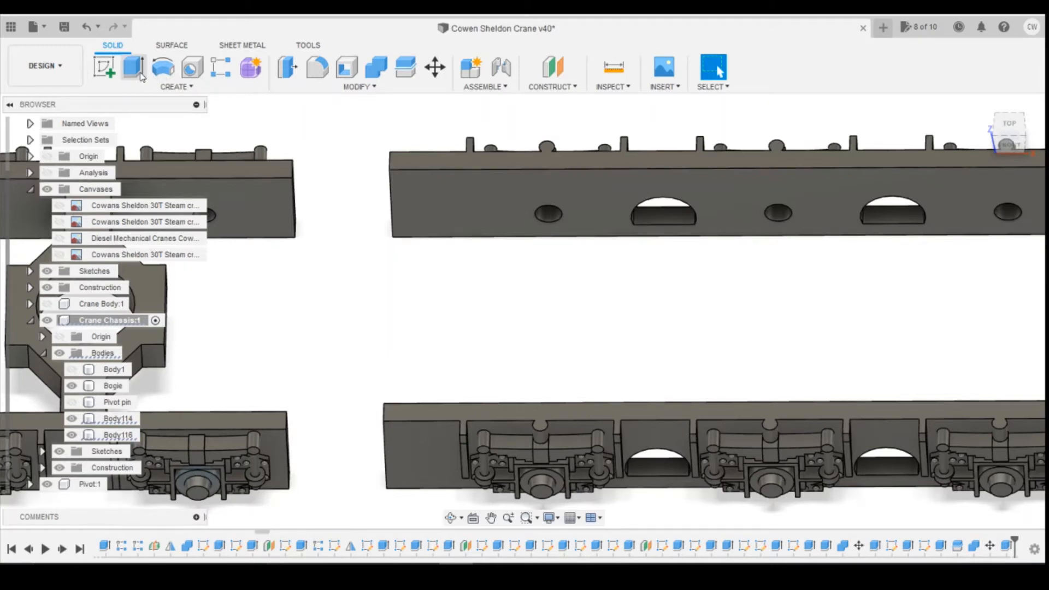
# - Combine Body114 and Body116 into target Body1 with the Join operation, leaving out the Bogie and Pivot pin bodies
pyautogui.click(376, 67)
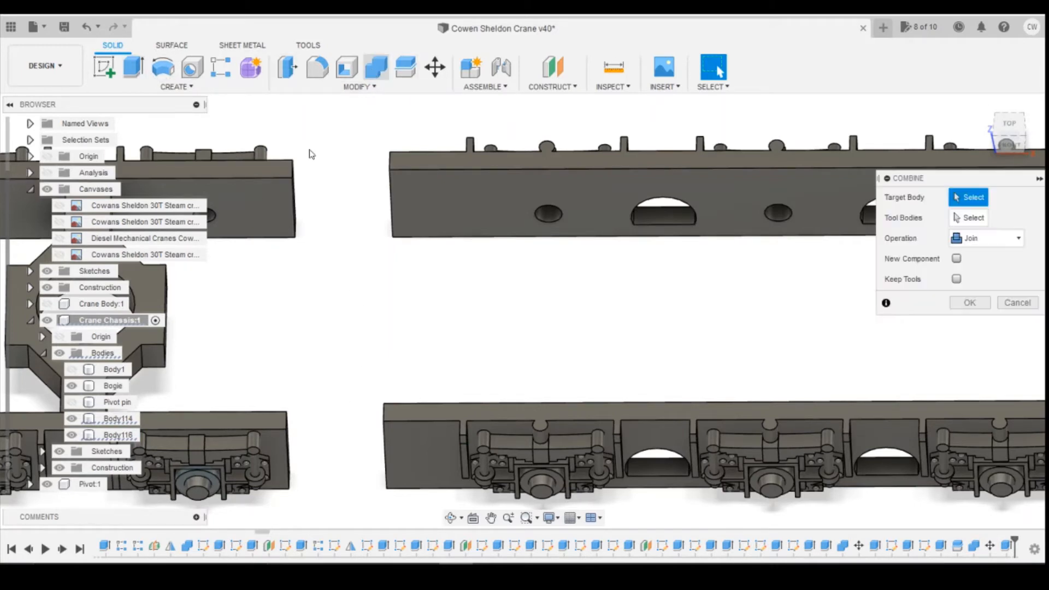
pyautogui.click(117, 375)
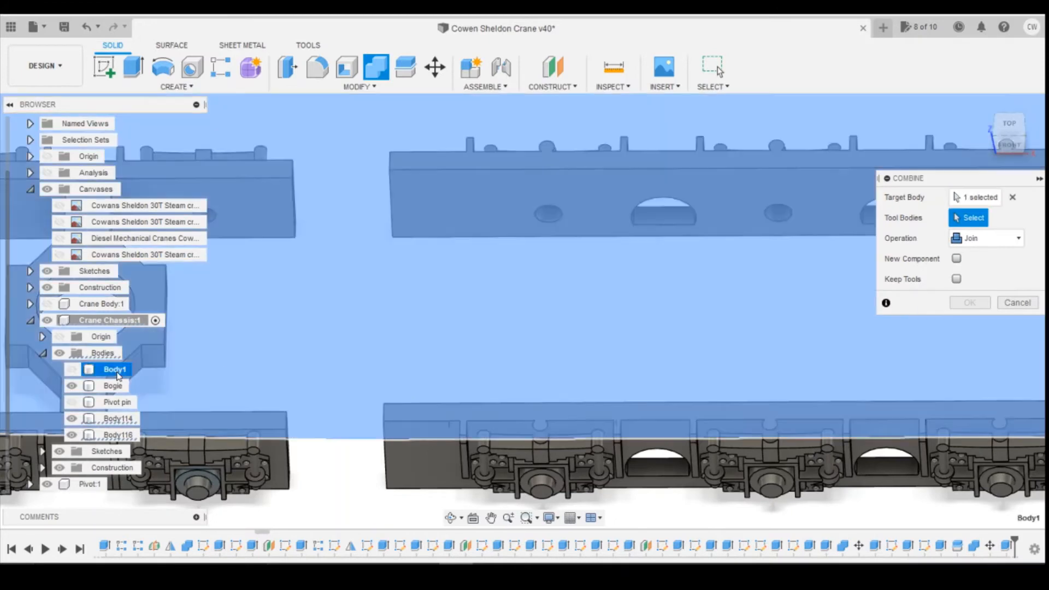
pyautogui.keyDown('shift'); pyautogui.click(131, 422); pyautogui.keyUp('shift')
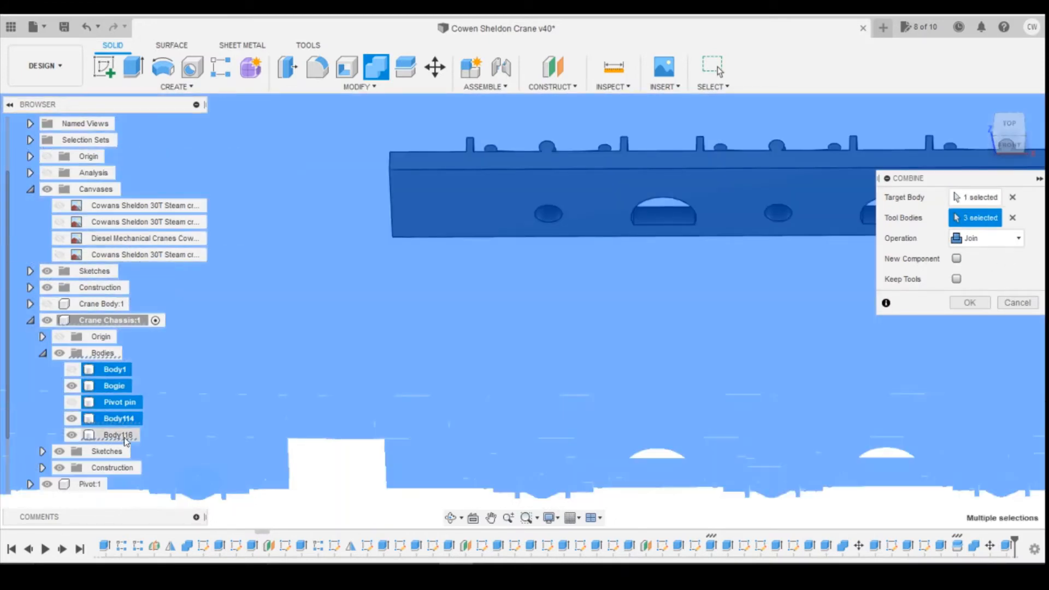
pyautogui.click(1012, 218)
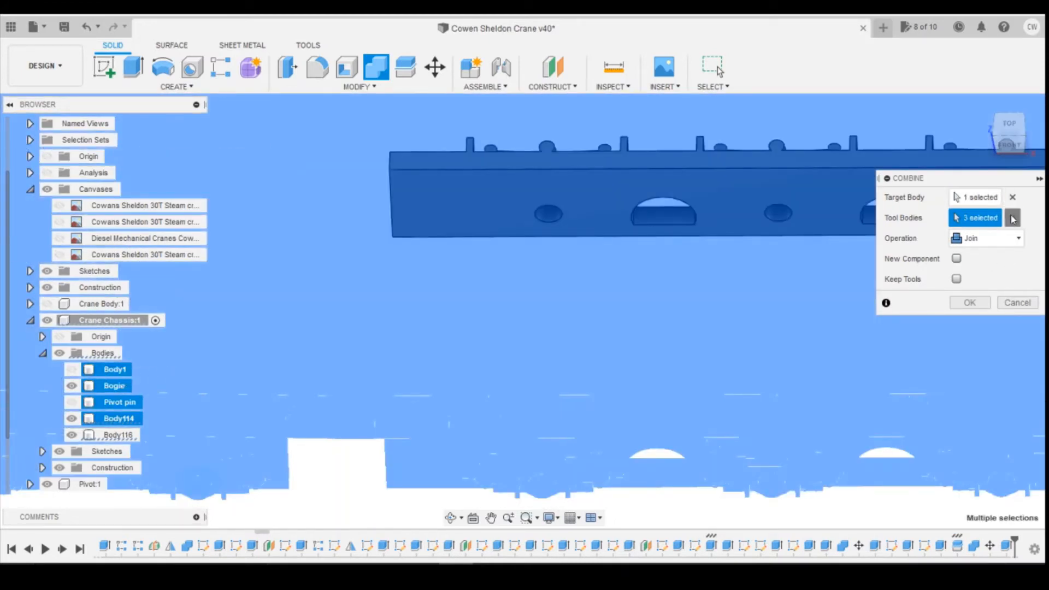
pyautogui.click(128, 424)
pyautogui.click(129, 436)
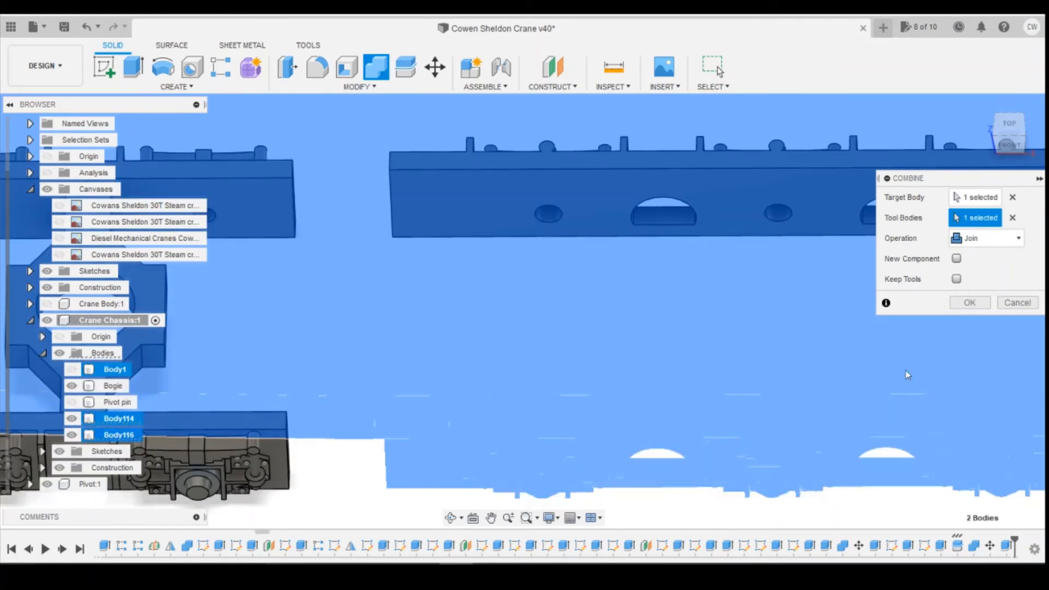
pyautogui.click(970, 303)
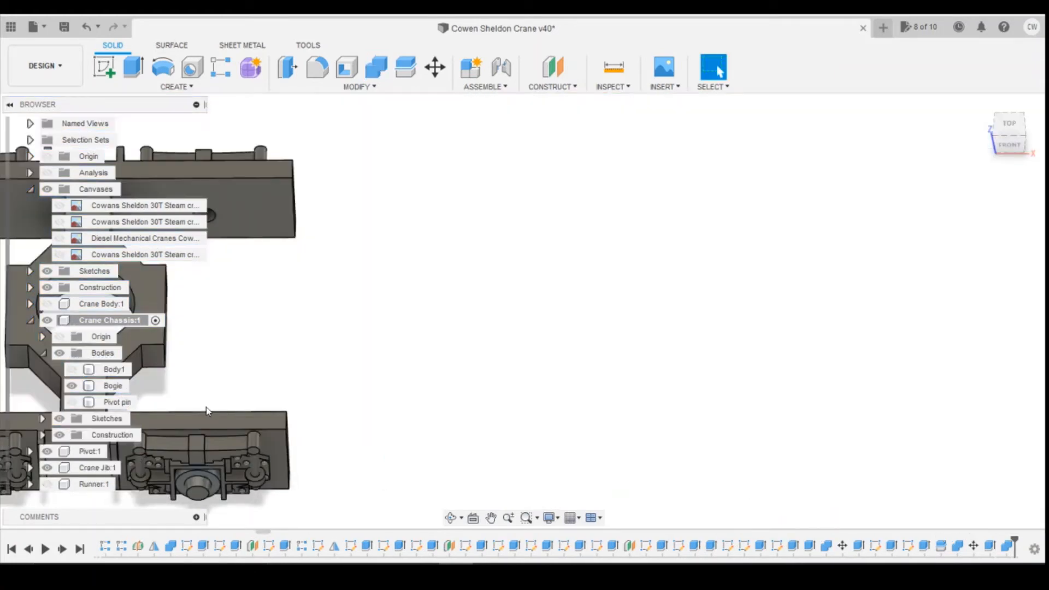
# - Show Body1 again and check the joined chassis and side frames from the front
pyautogui.click(90, 368)
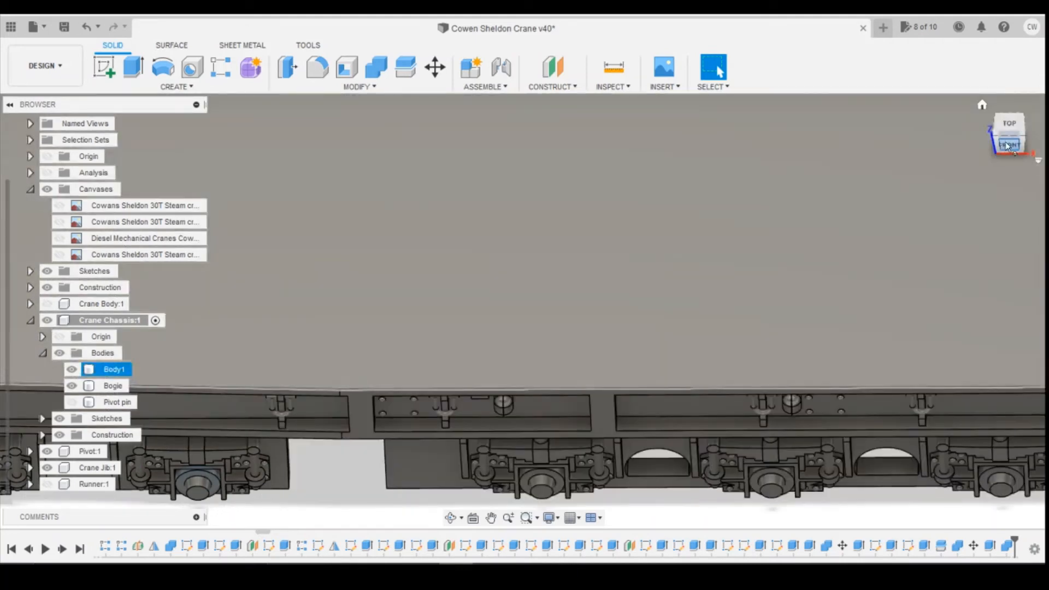
pyautogui.click(1008, 145)
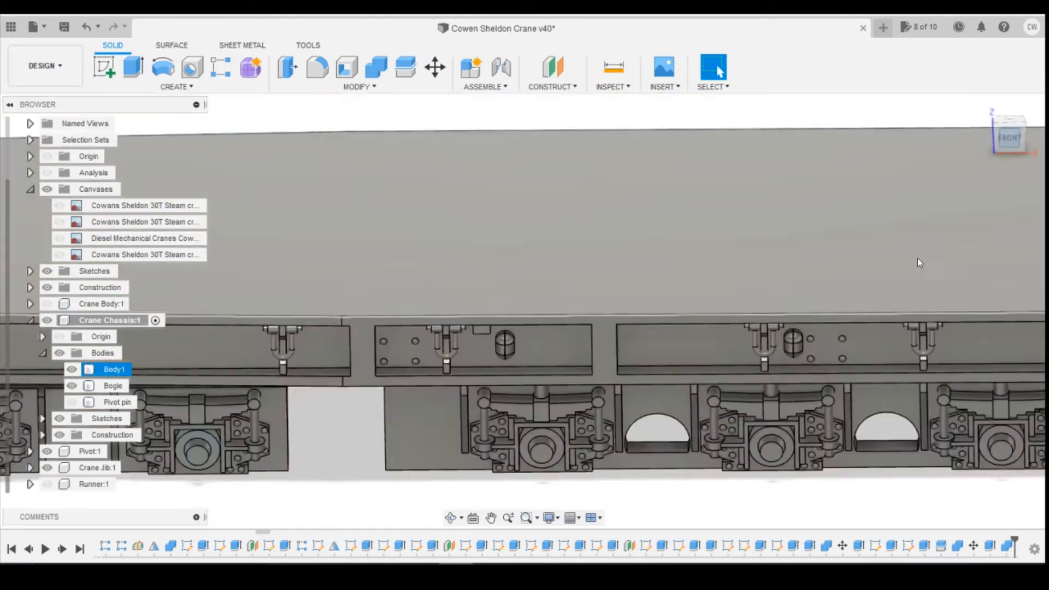
pyautogui.click(634, 376)
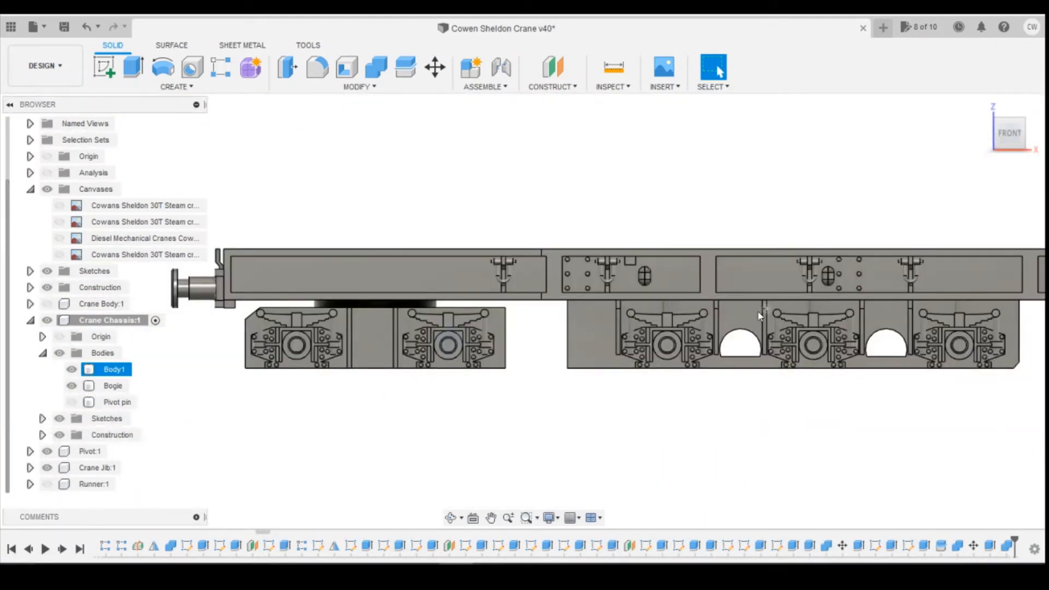
pyautogui.scroll(-3, 516, 354)
pyautogui.click(569, 355)
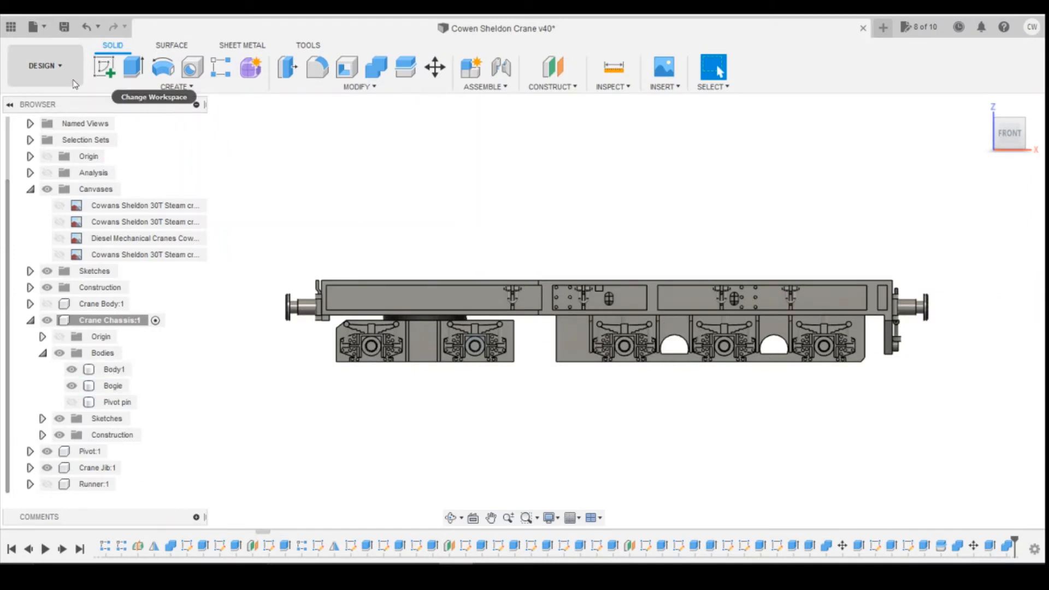
# - Set up a 3D Print output of Body1 at Medium refinement without sending it to the 3D print utility
pyautogui.click(33, 26)
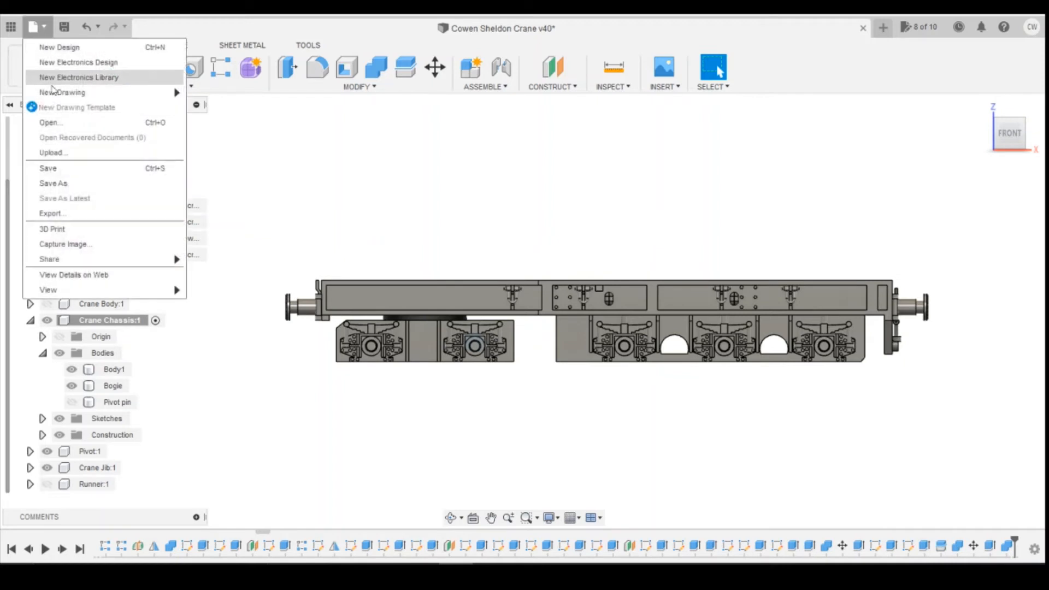
pyautogui.click(104, 229)
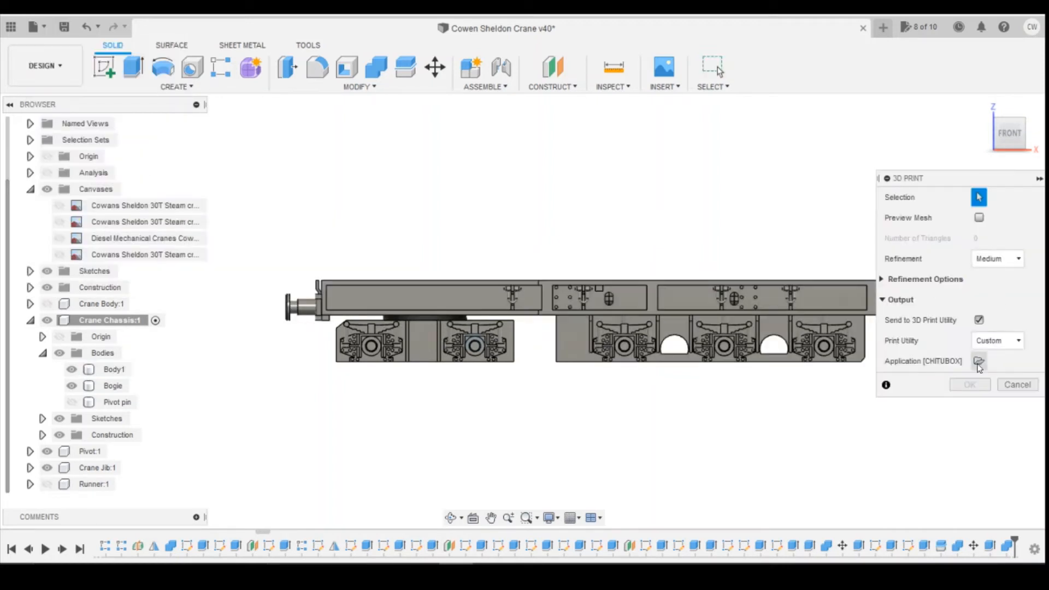
pyautogui.click(979, 320)
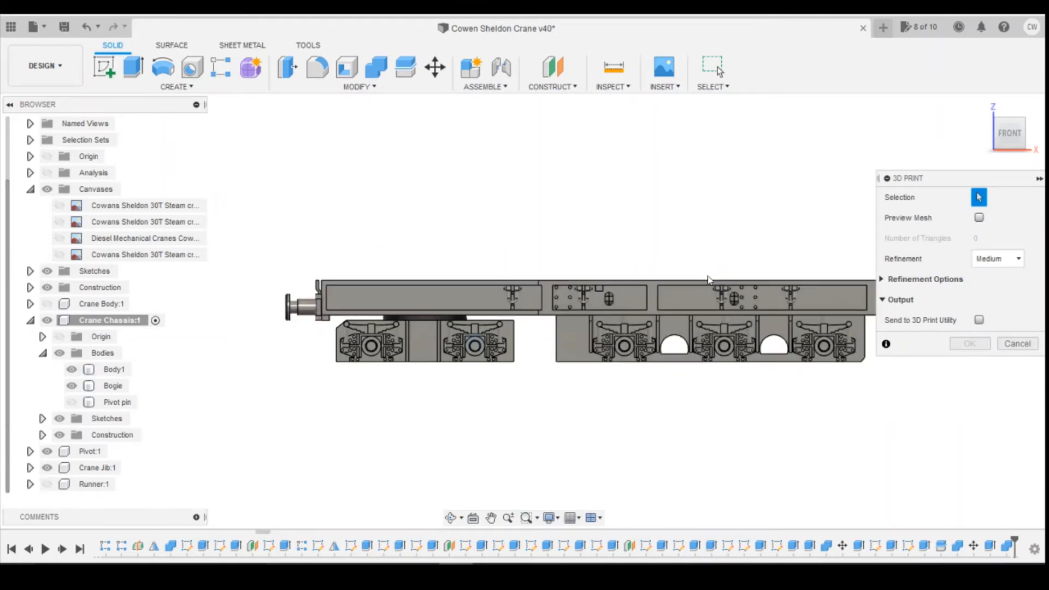
pyautogui.click(707, 298)
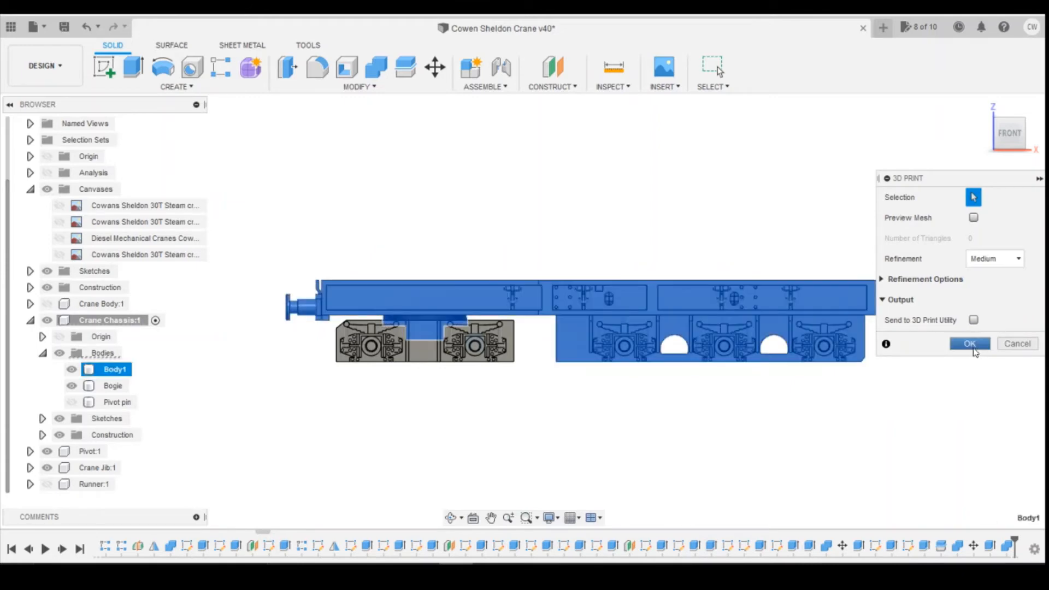
pyautogui.click(970, 344)
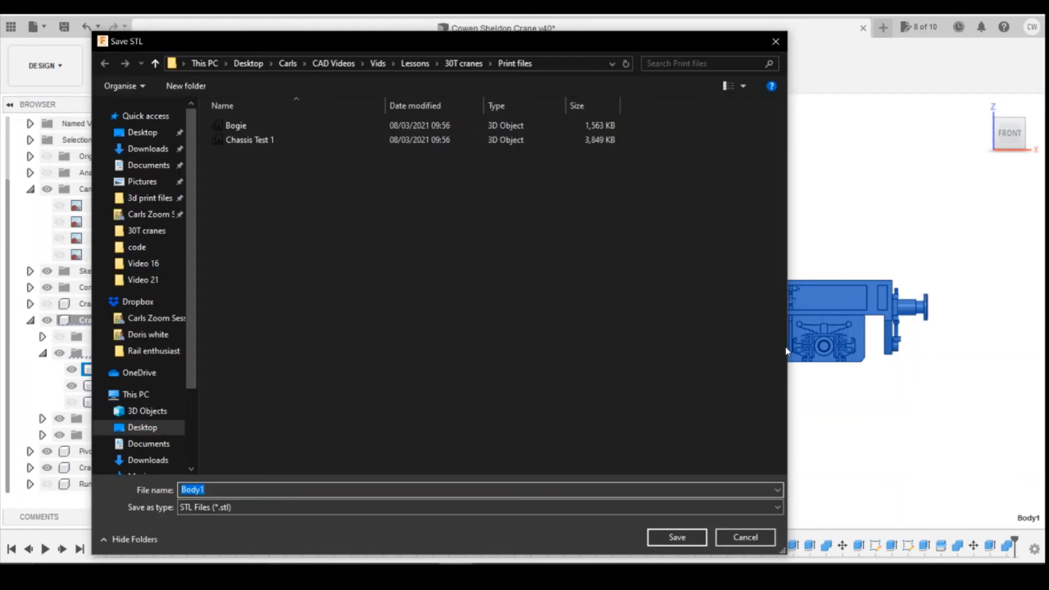
# - Save the chassis mesh as the STL file Chassis Test 2 in the Print files folder
pyautogui.write('te')
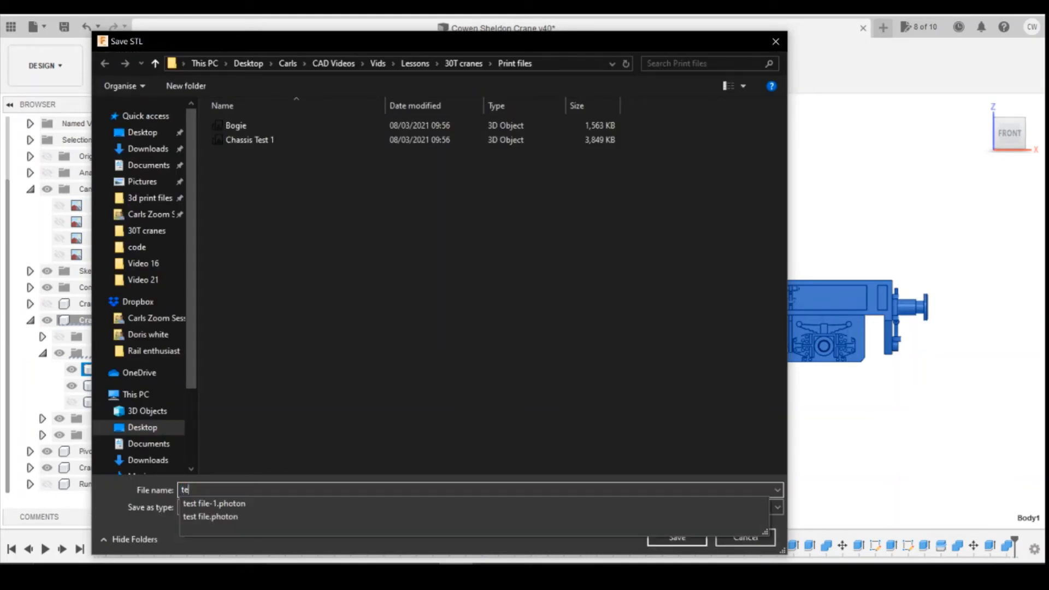
pyautogui.click(235, 141)
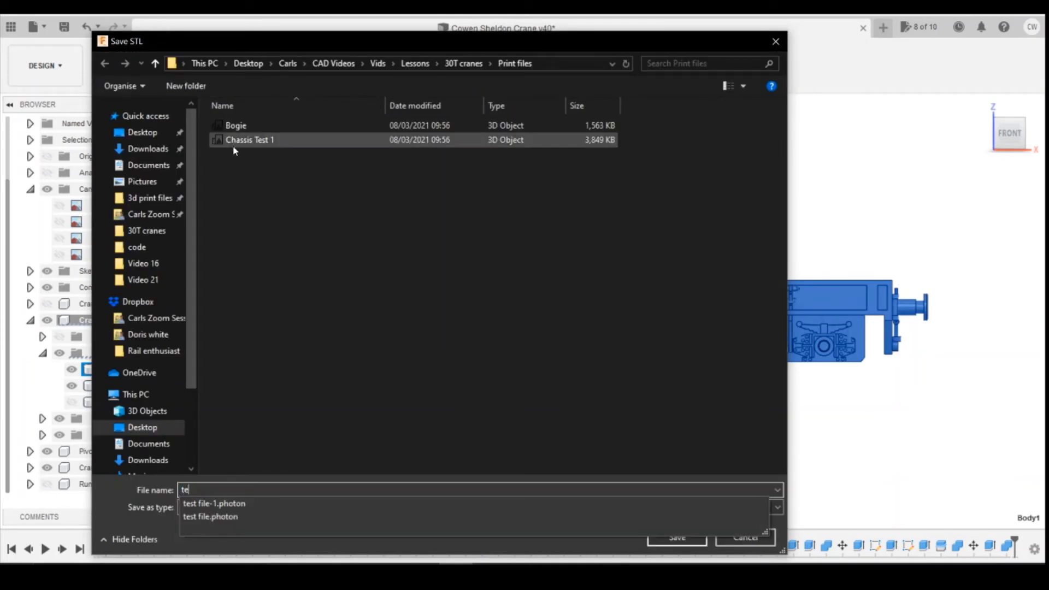
pyautogui.click(253, 490)
pyautogui.write('2')
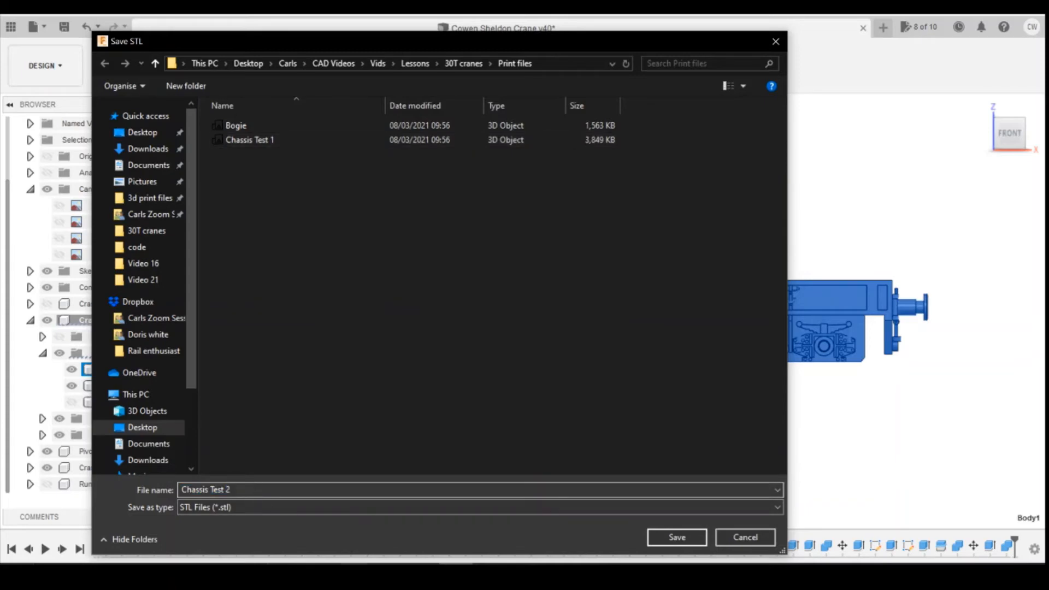
pyautogui.click(675, 538)
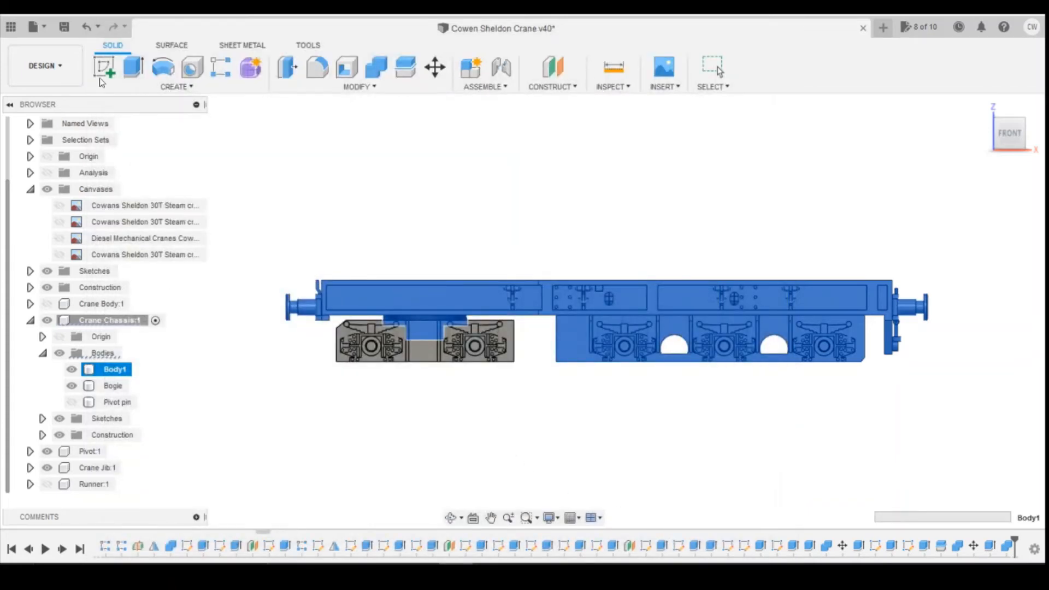
pyautogui.press('Escape')
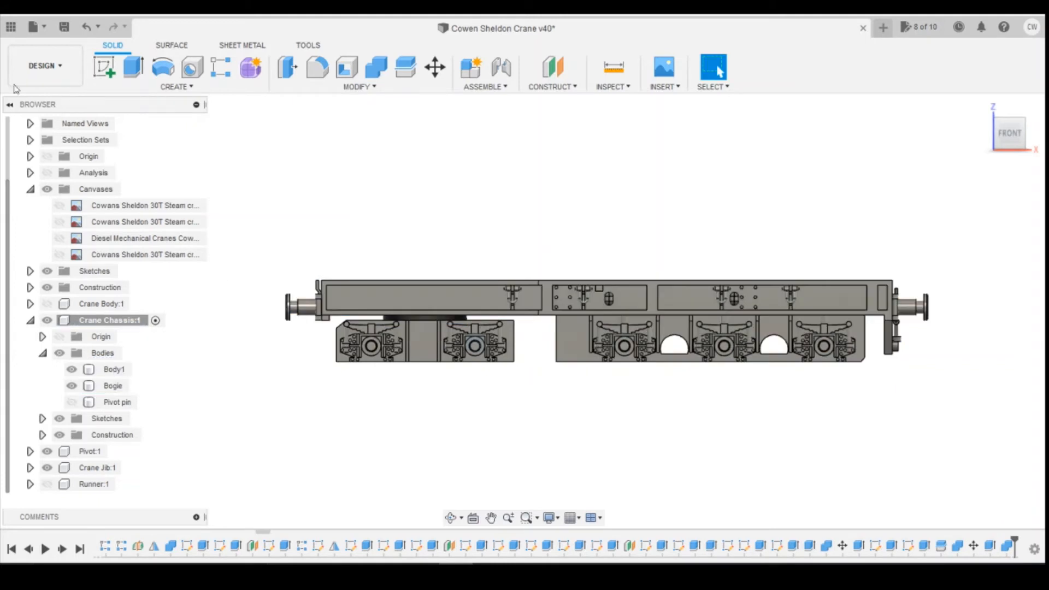
# - Export the Bogie body for 3D printing at Medium refinement as the STL file Bogie test 2
pyautogui.click(34, 26)
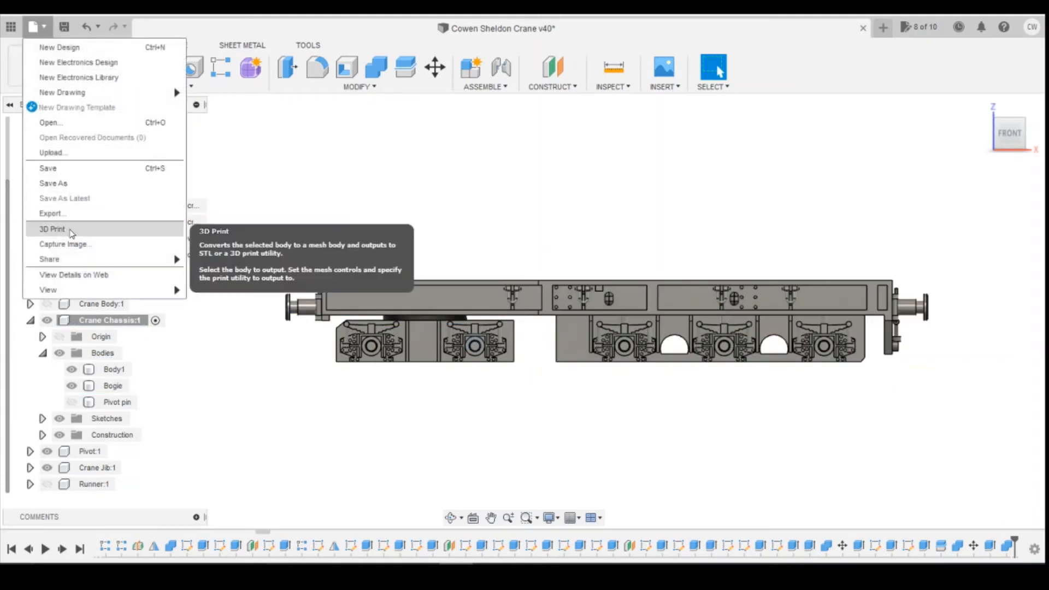
pyautogui.click(52, 229)
pyautogui.click(459, 359)
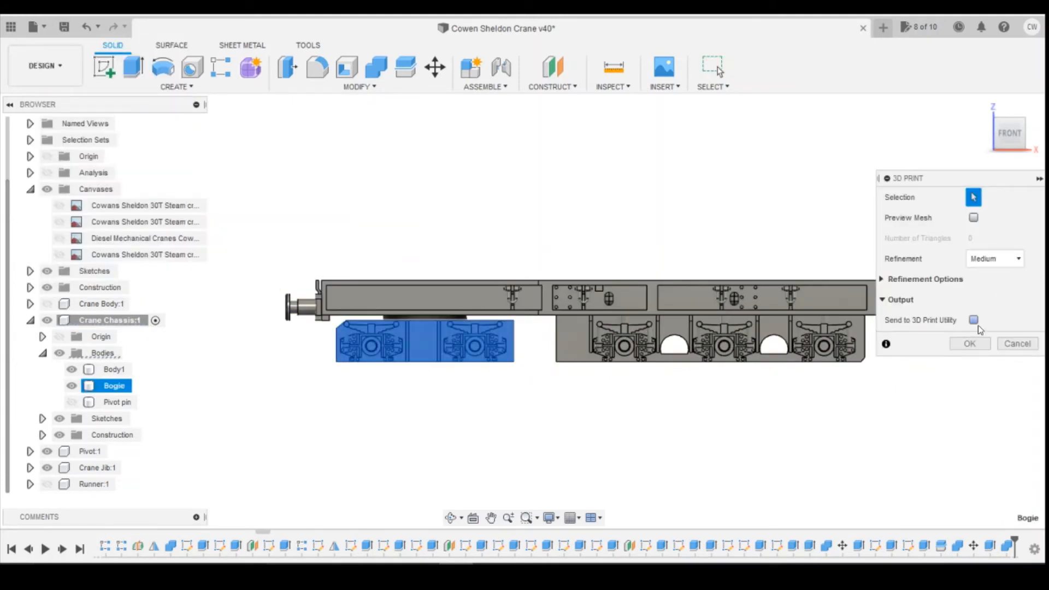
pyautogui.click(980, 343)
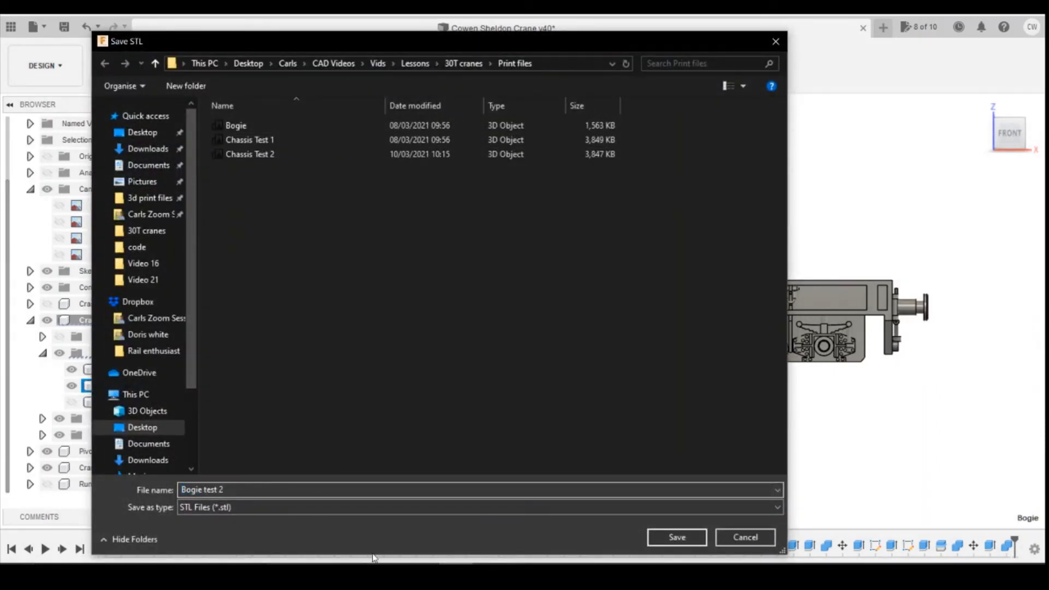
pyautogui.click(656, 538)
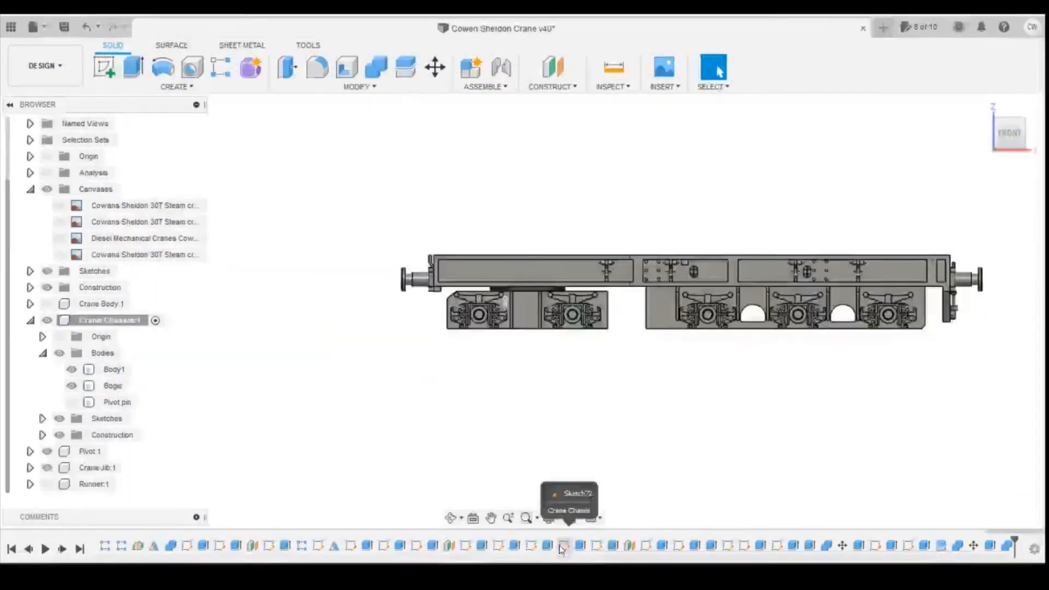
# - Save the crane design as a new version
pyautogui.press('XF86AudioMute')
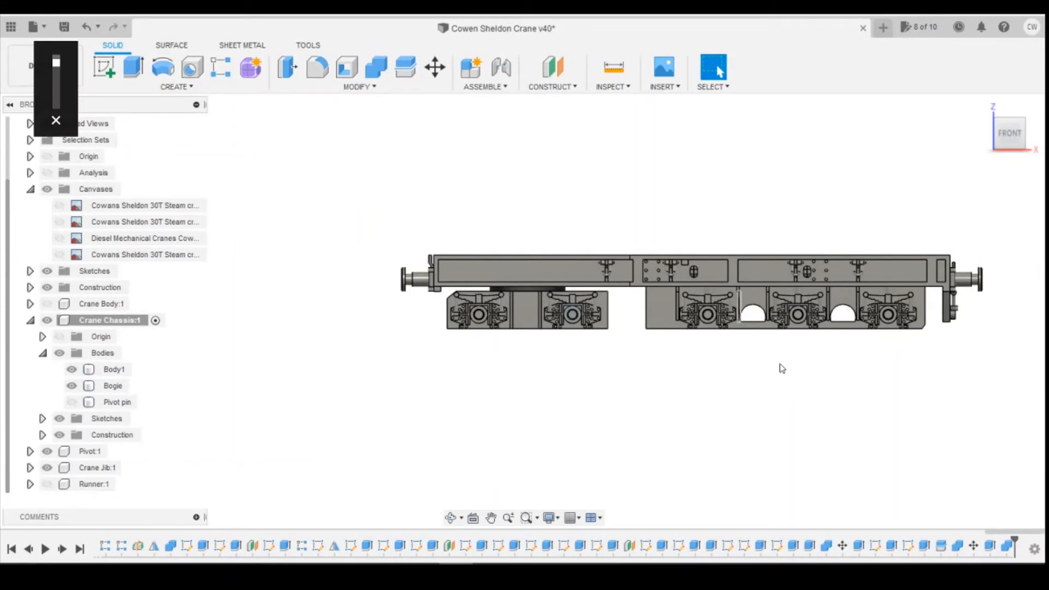
pyautogui.scroll(-2, 825, 354)
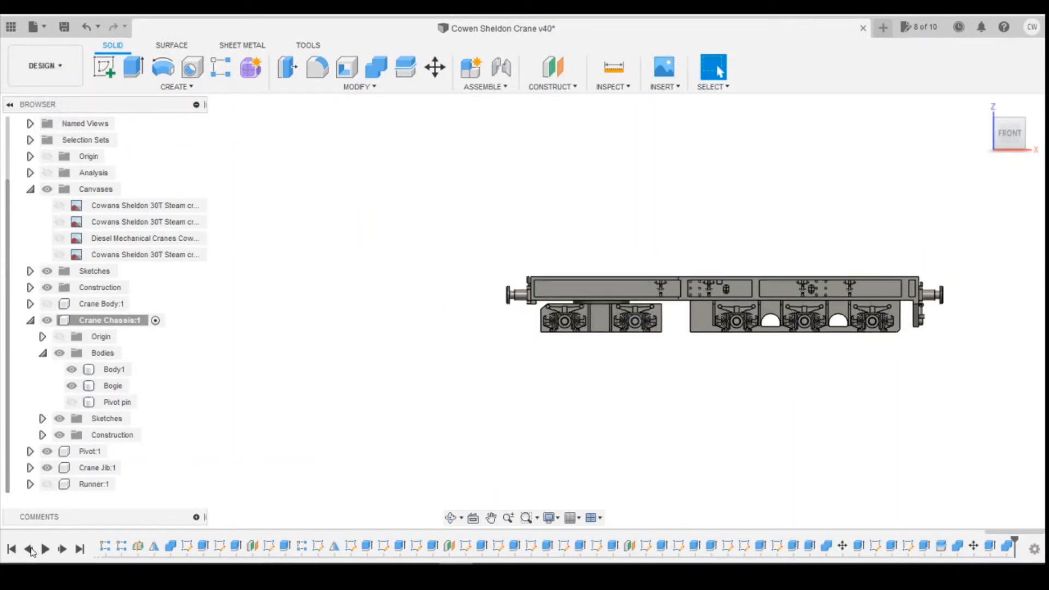
pyautogui.click(66, 26)
pyautogui.click(521, 320)
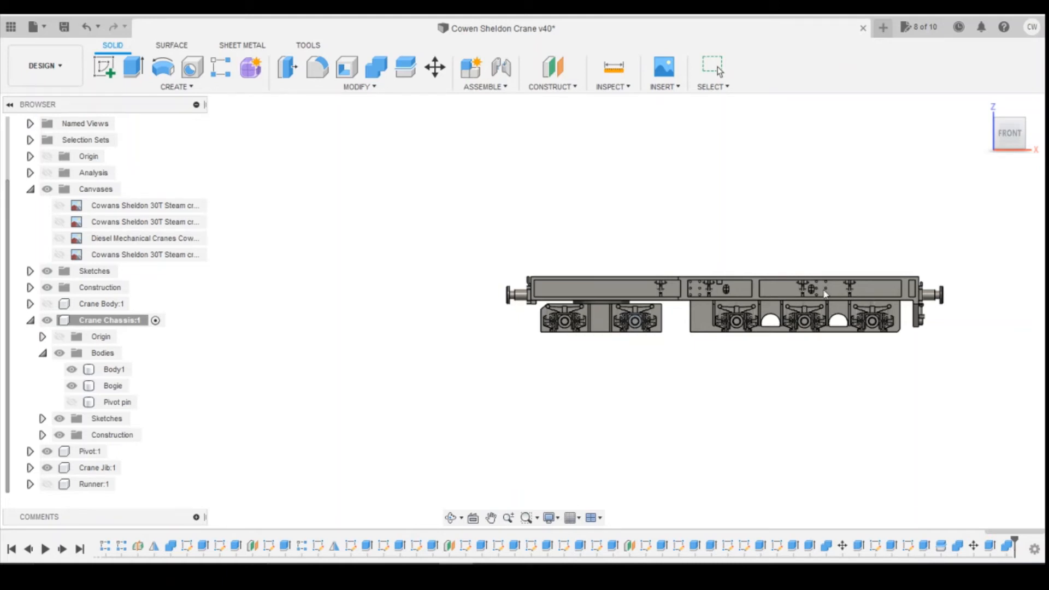
pyautogui.scroll(2, 968, 428)
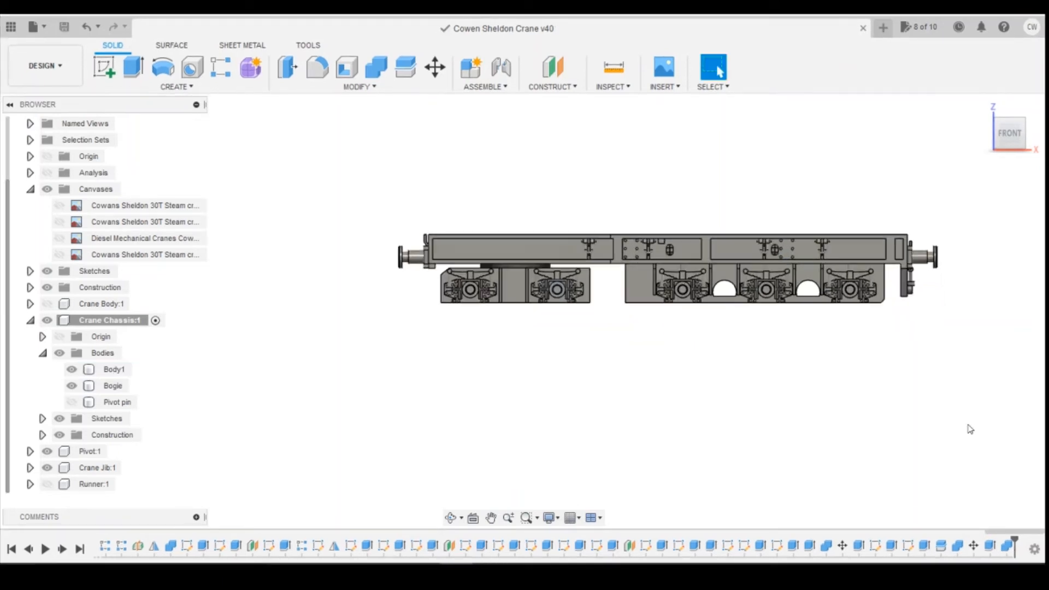
# - Suppress the last Extrude and Combine features in the timeline to separate the side frames from Body1
pyautogui.rightClick(990, 547)
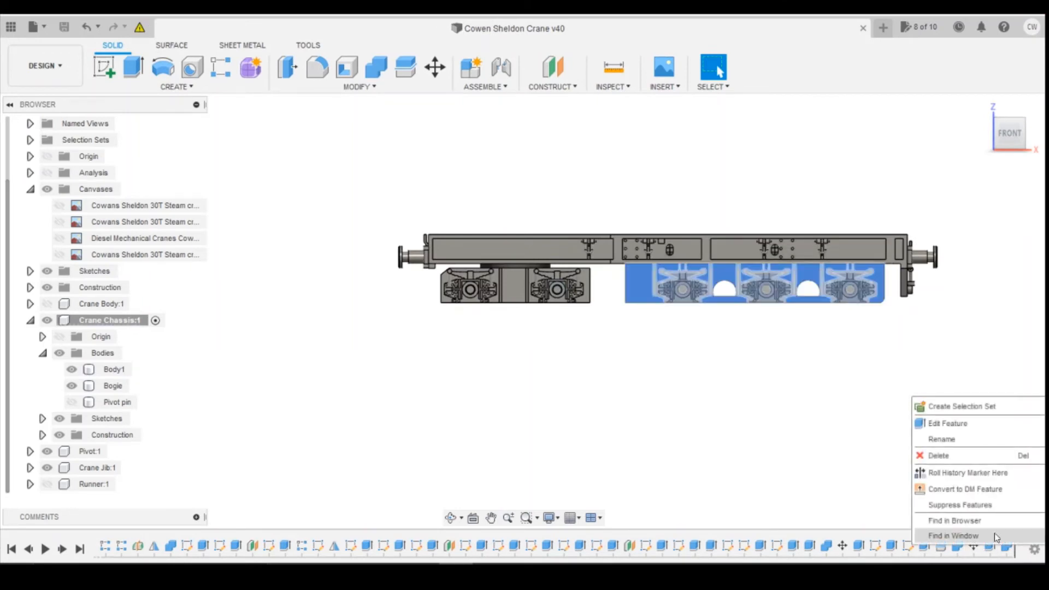
pyautogui.click(984, 504)
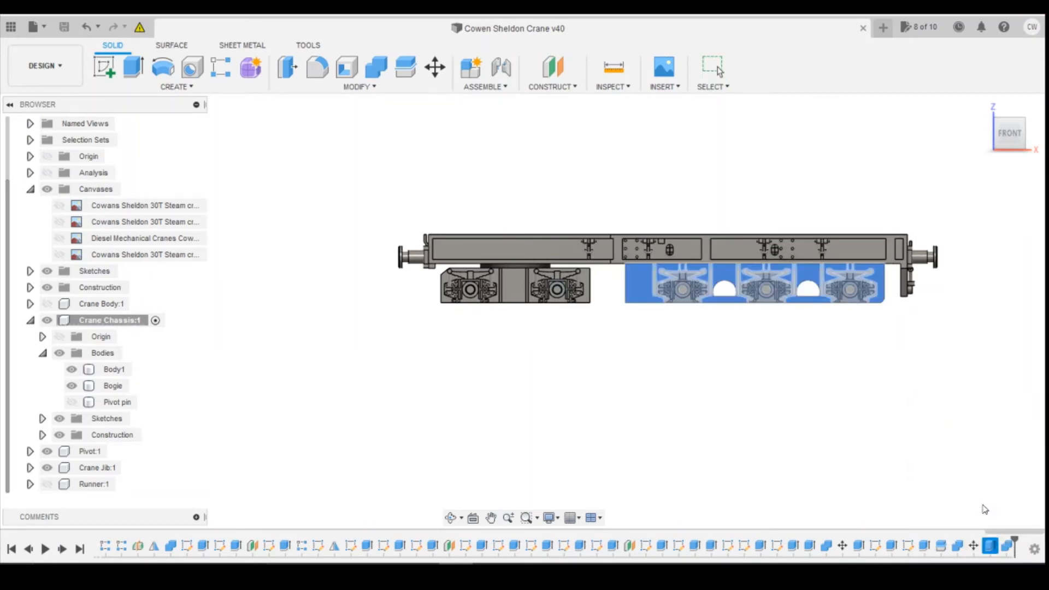
pyautogui.rightClick(1010, 548)
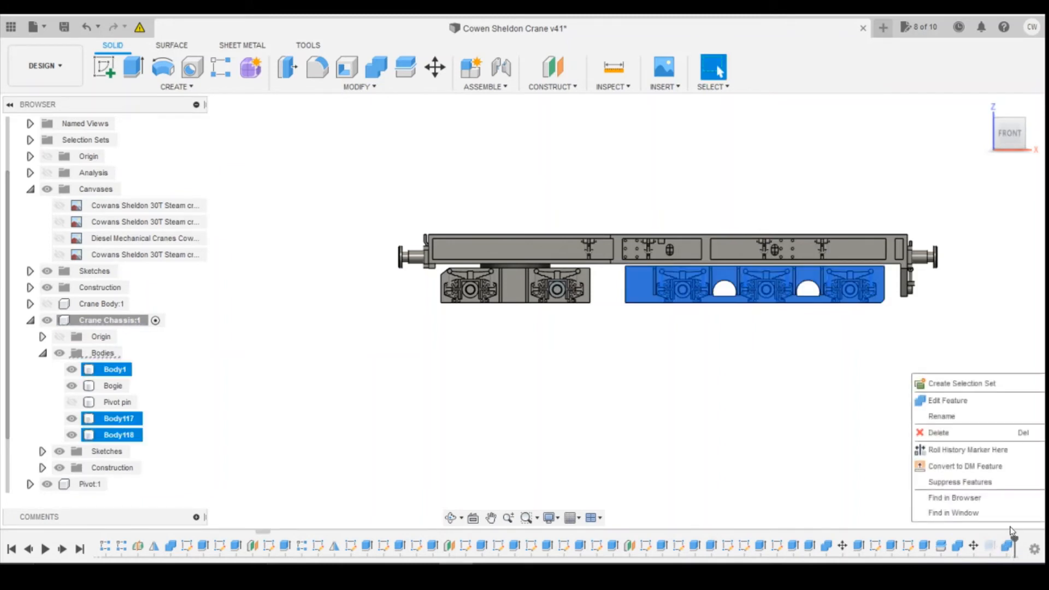
pyautogui.click(979, 482)
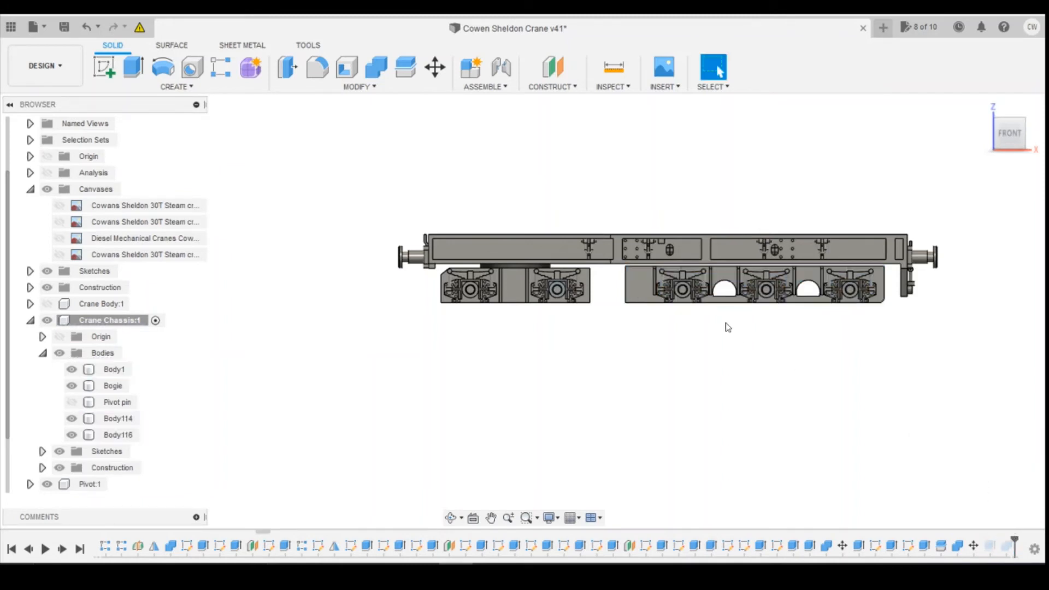
# - Examine the gap between the side frames and the chassis from the front and from below
pyautogui.scroll(5, 710, 316)
pyautogui.click(522, 254)
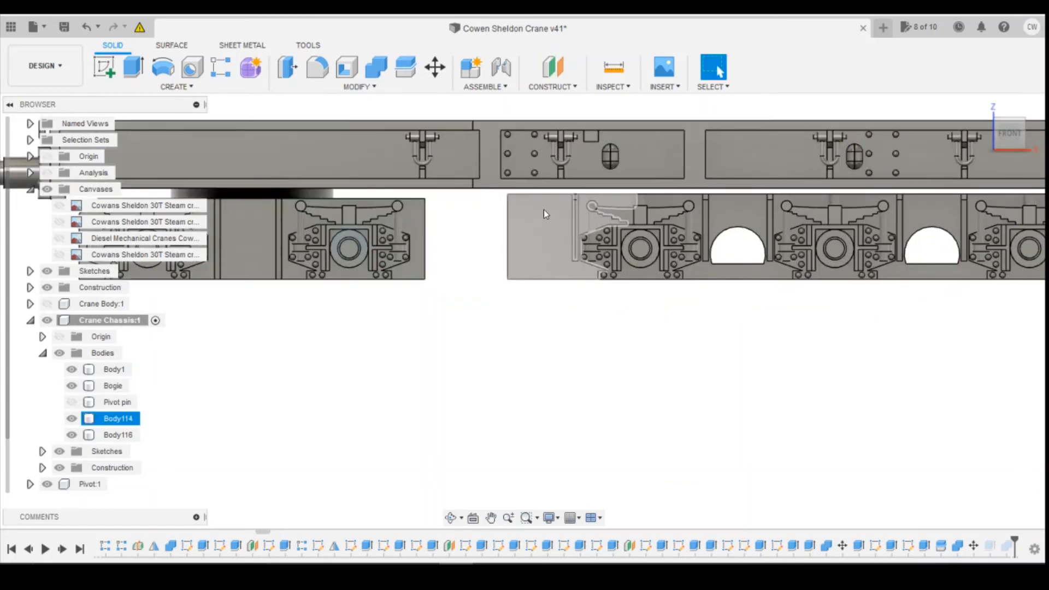
pyautogui.scroll(3, 533, 218)
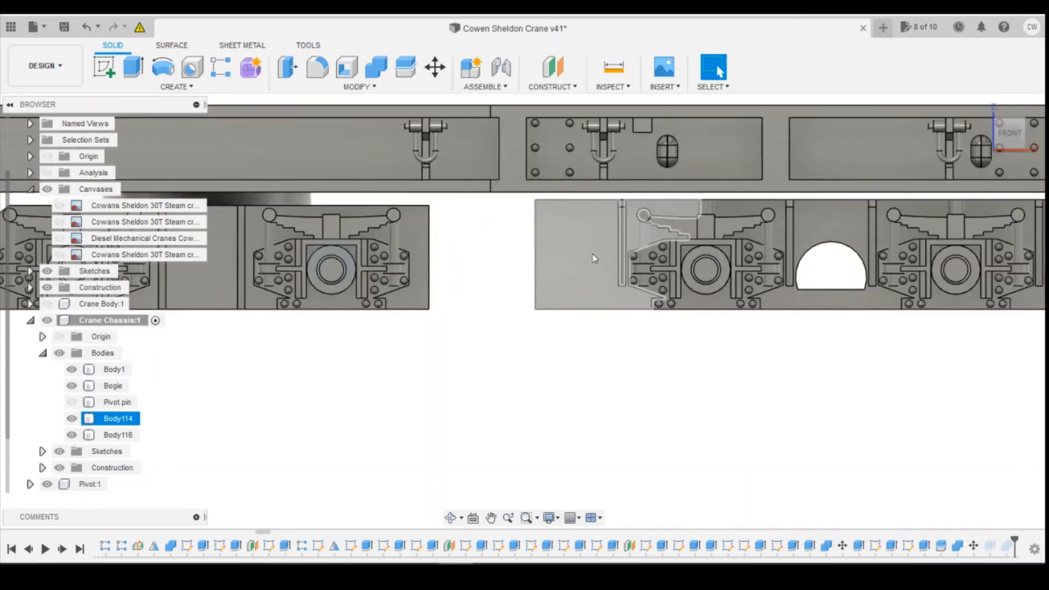
pyautogui.scroll(-2, 664, 240)
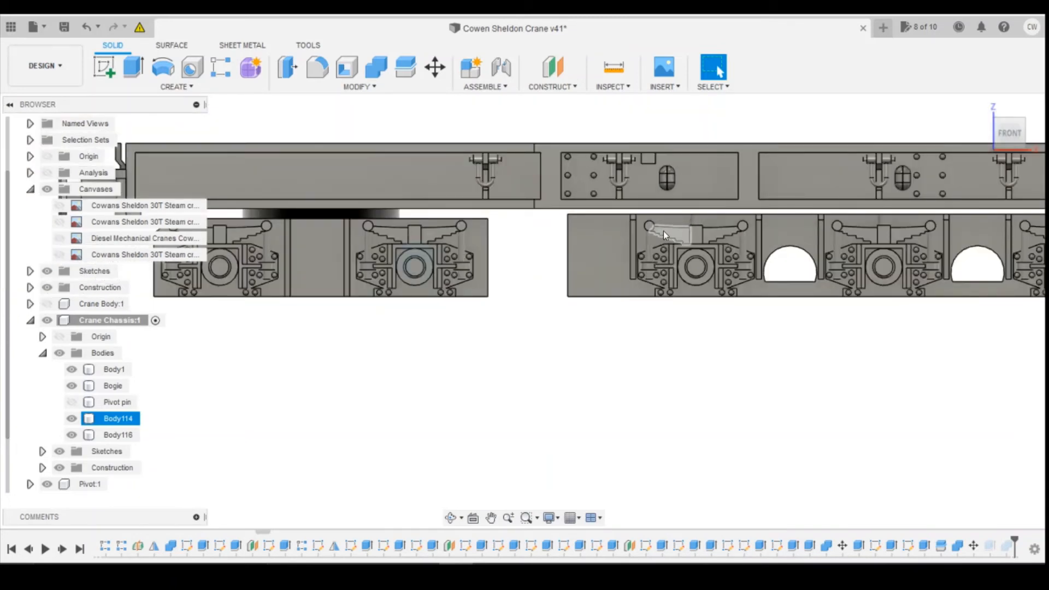
pyautogui.scroll(-2, 731, 267)
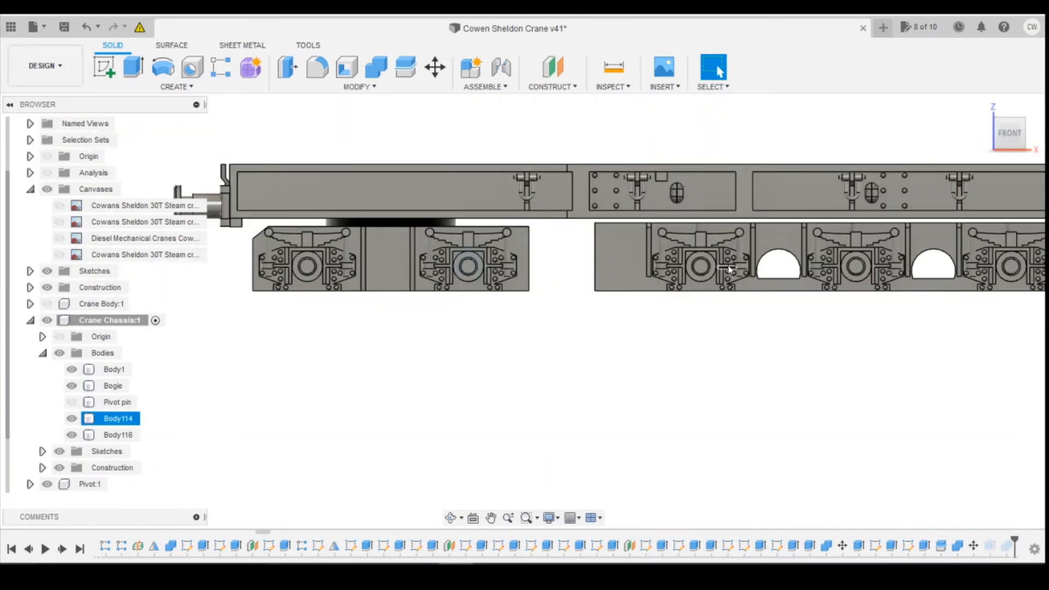
pyautogui.moveTo(1010, 136); pyautogui.dragTo(1009, 106)
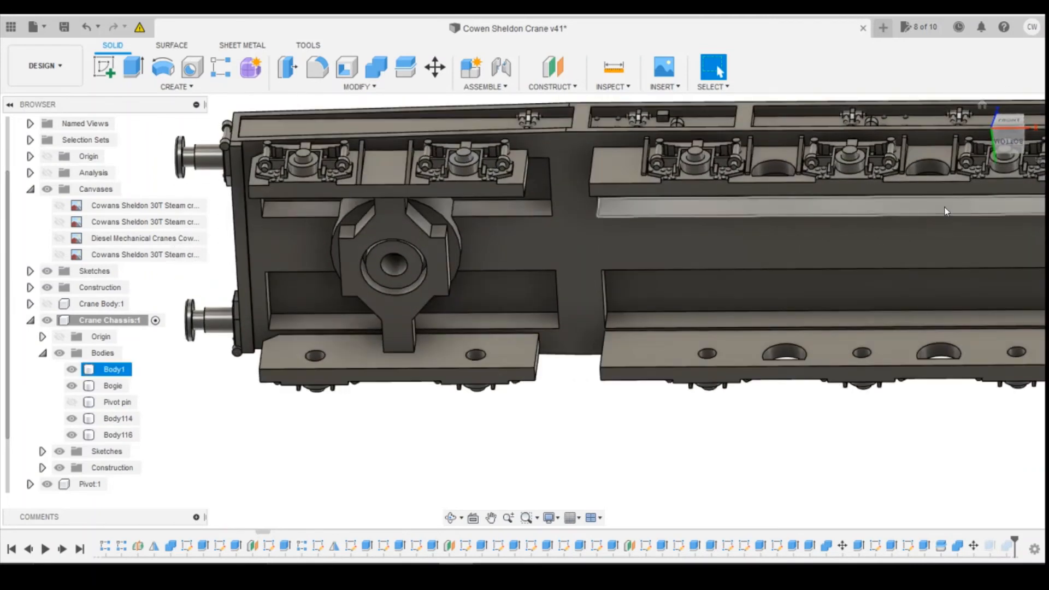
pyautogui.scroll(-3, 948, 212)
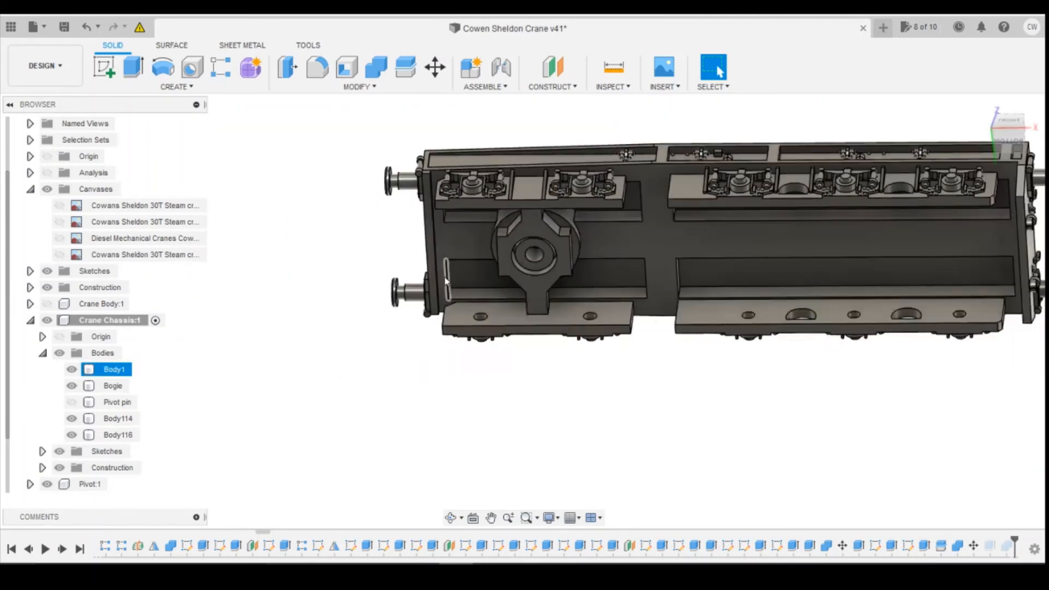
# - Start a sketch on the chassis underside, seen squarely from below
pyautogui.moveTo(1011, 143)
pyautogui.mouseDown()
pyautogui.moveTo(1010, 131)
pyautogui.moveTo(1013, 162)
pyautogui.moveTo(1026, 140)
pyautogui.moveTo(998, 148)
pyautogui.moveTo(1023, 138)
pyautogui.mouseUp()
pyautogui.click(1009, 132)
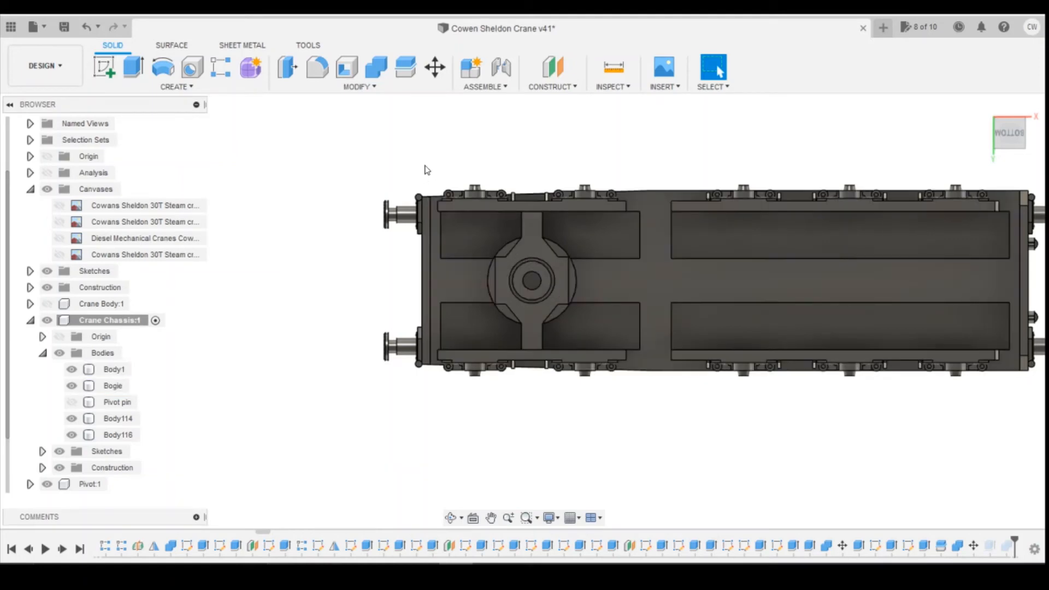
pyautogui.click(104, 67)
pyautogui.click(889, 299)
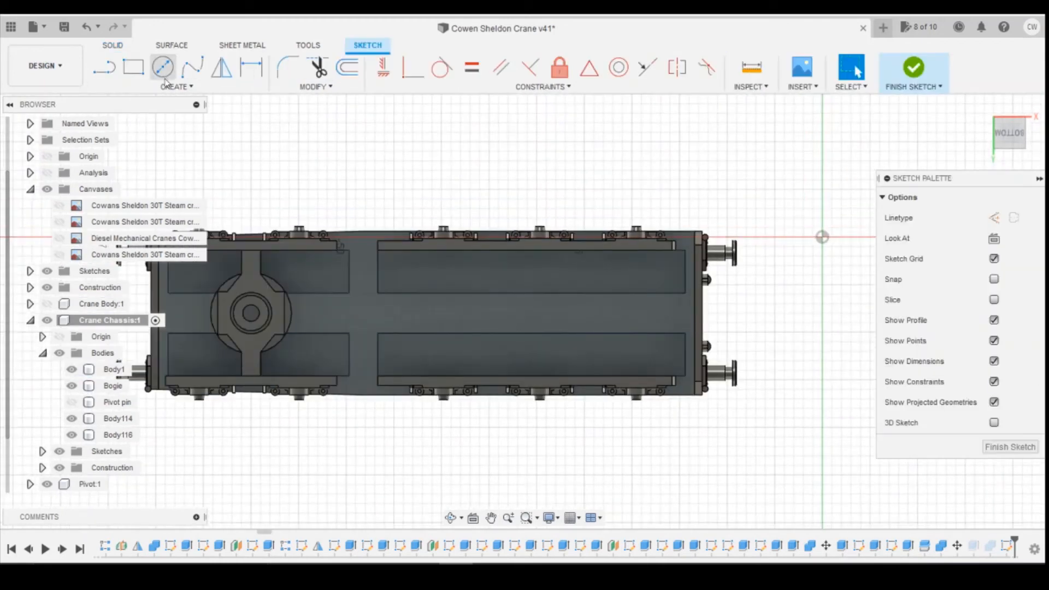
# - Draw an 8 mm diameter circle on the underside's centre strip, in line with the bogie pivot and the middle wheel of the three-axle group
pyautogui.click(162, 66)
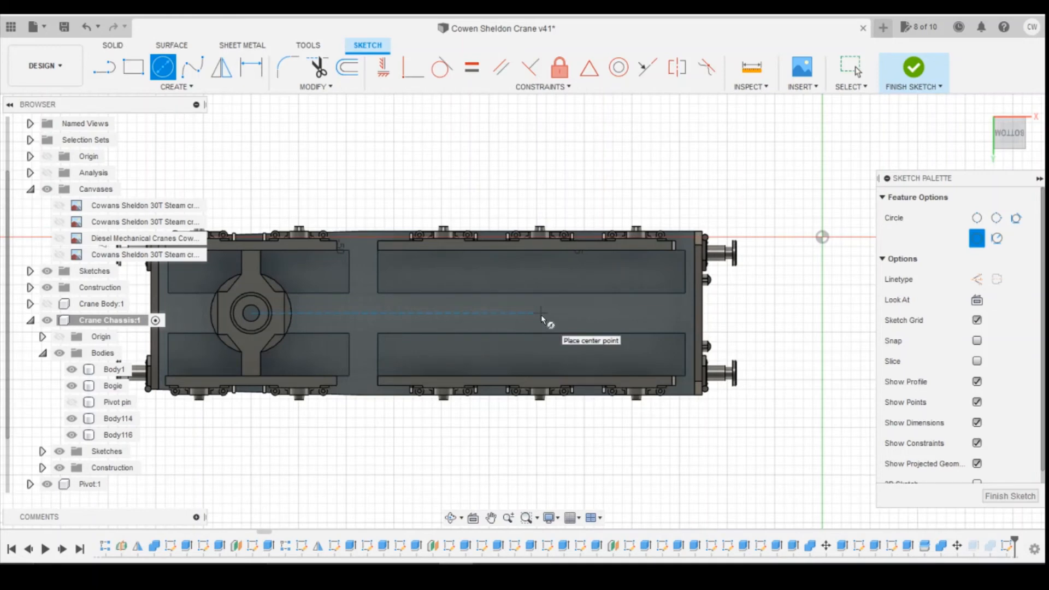
pyautogui.scroll(4, 539, 316)
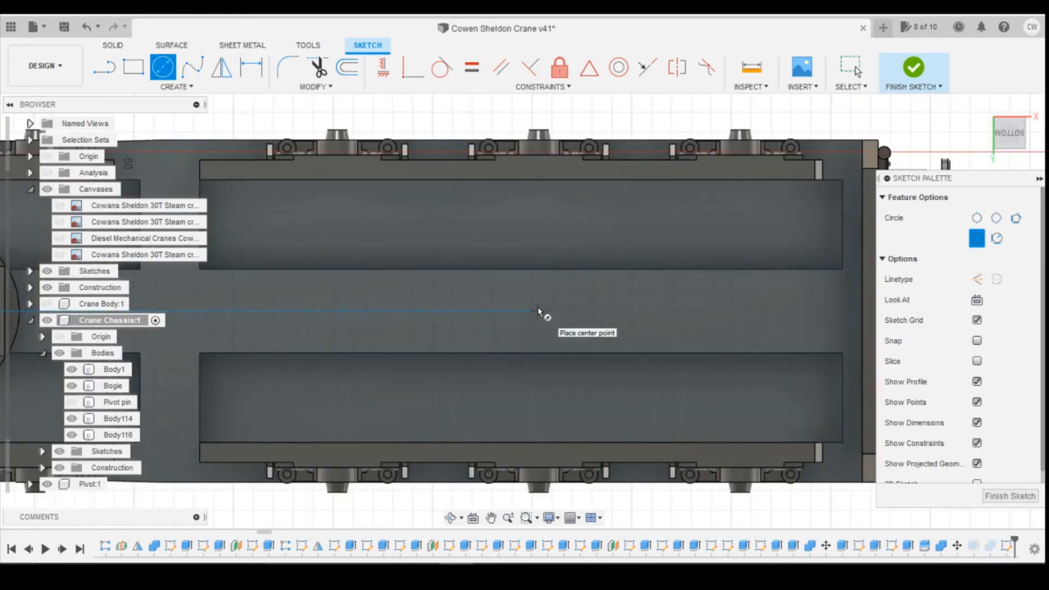
pyautogui.click(538, 307)
pyautogui.scroll(-1, 577, 377)
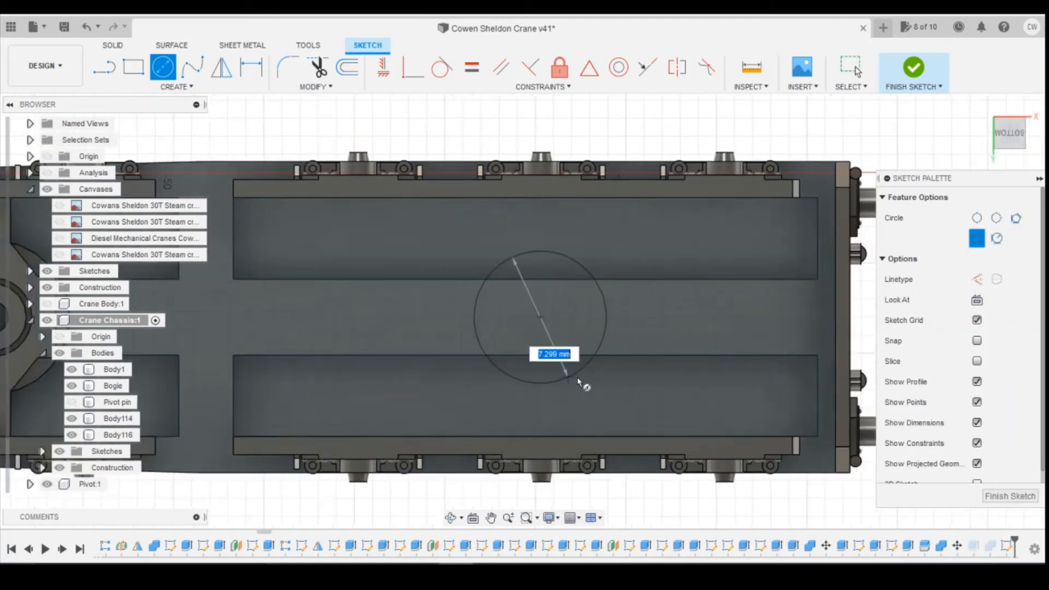
pyautogui.scroll(-2, 579, 378)
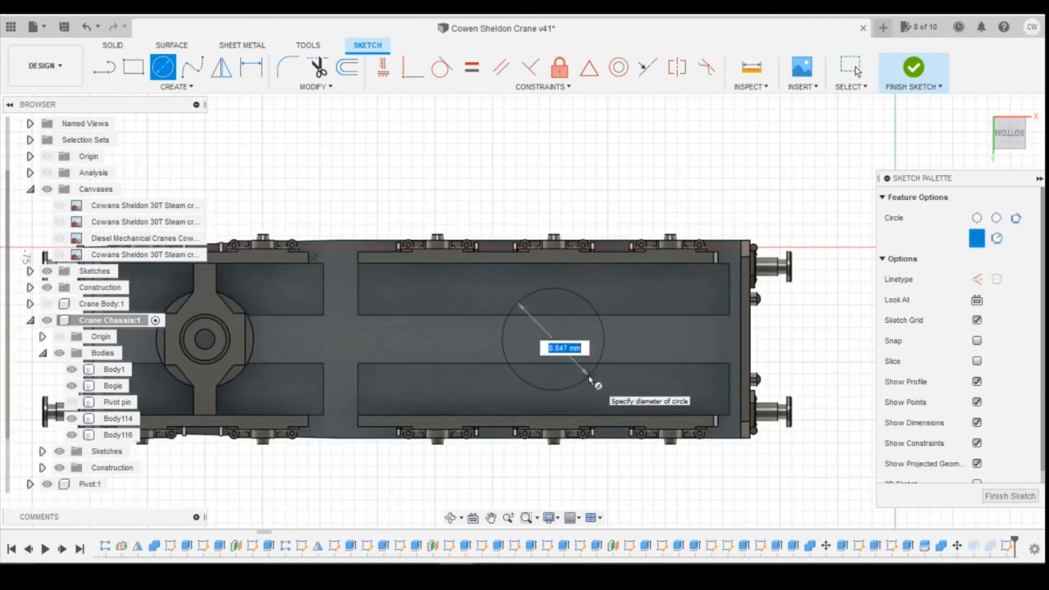
pyautogui.press('Tab')
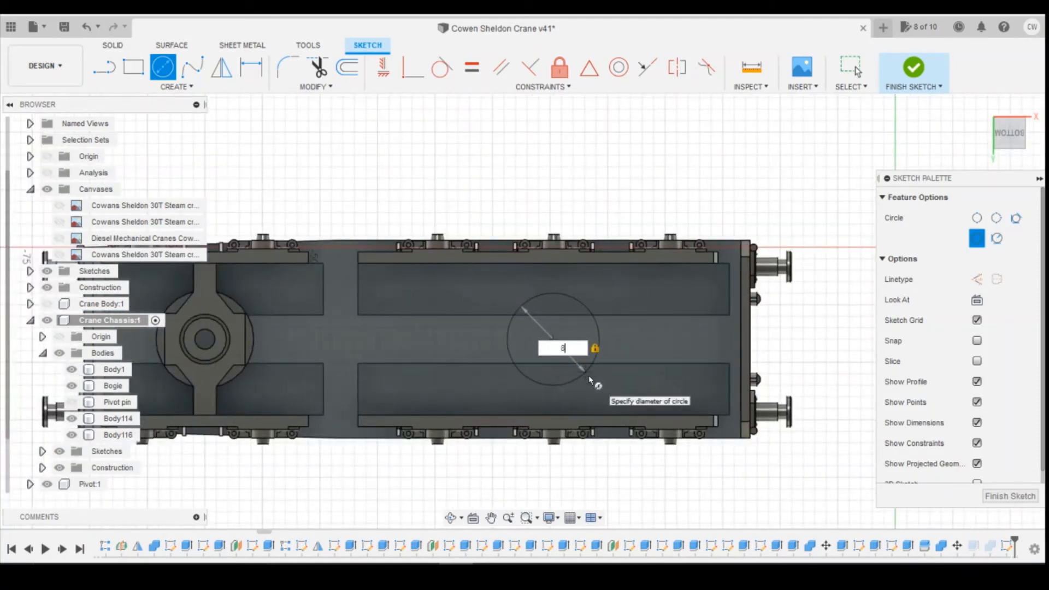
pyautogui.press('Return')
pyautogui.press('Escape')
pyautogui.scroll(3, 582, 363)
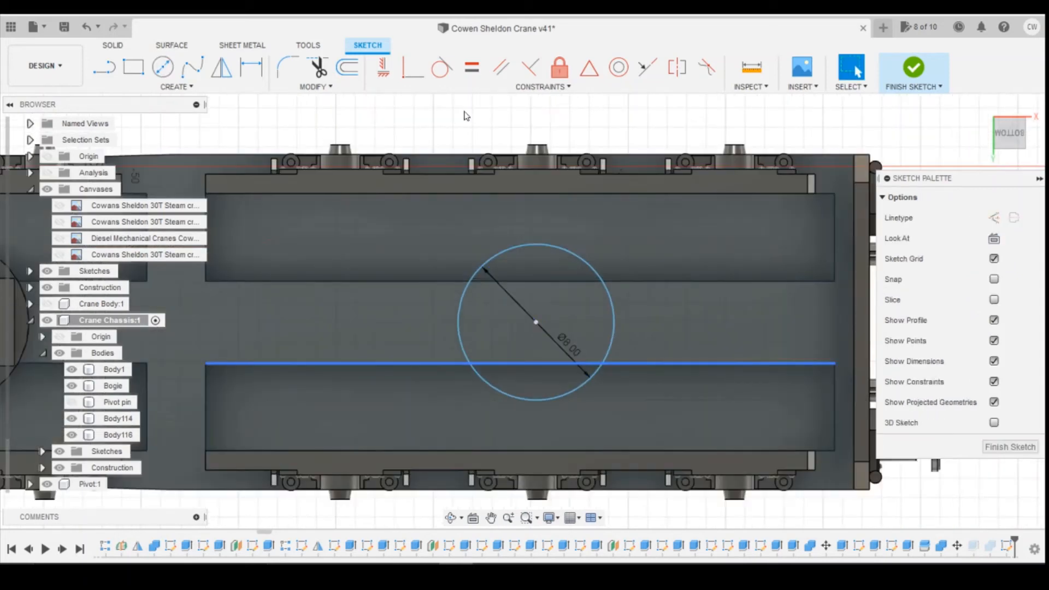
pyautogui.press('l')
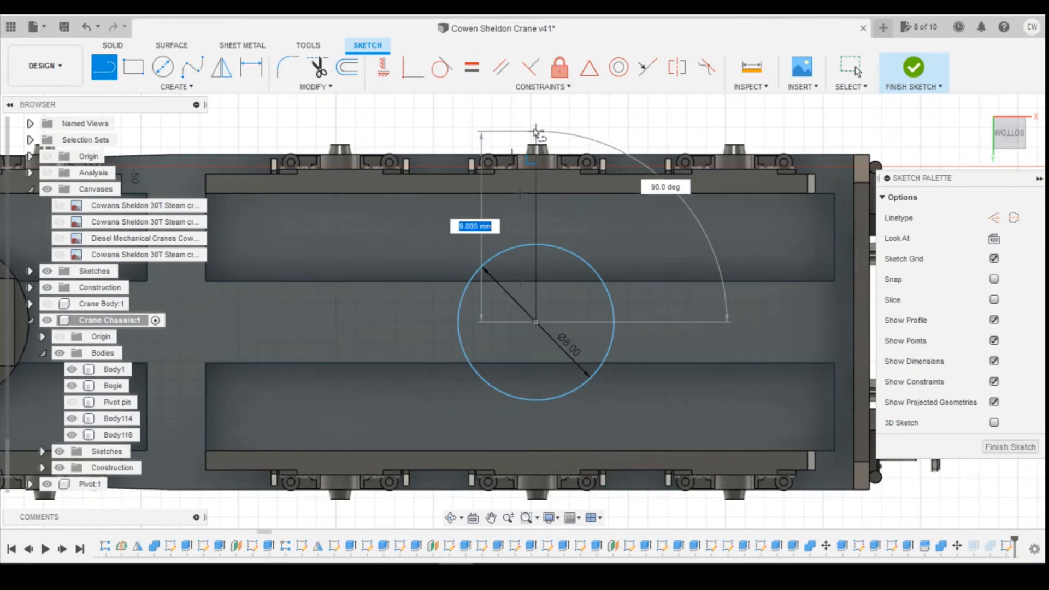
pyautogui.scroll(1, 536, 126)
pyautogui.scroll(1, 536, 126)
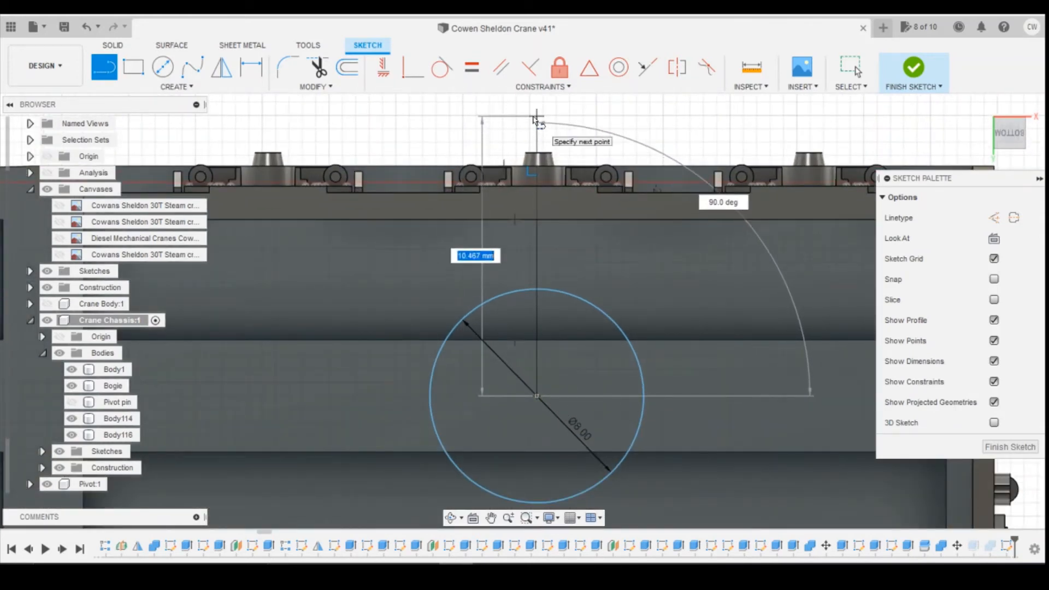
pyautogui.scroll(-3, 596, 274)
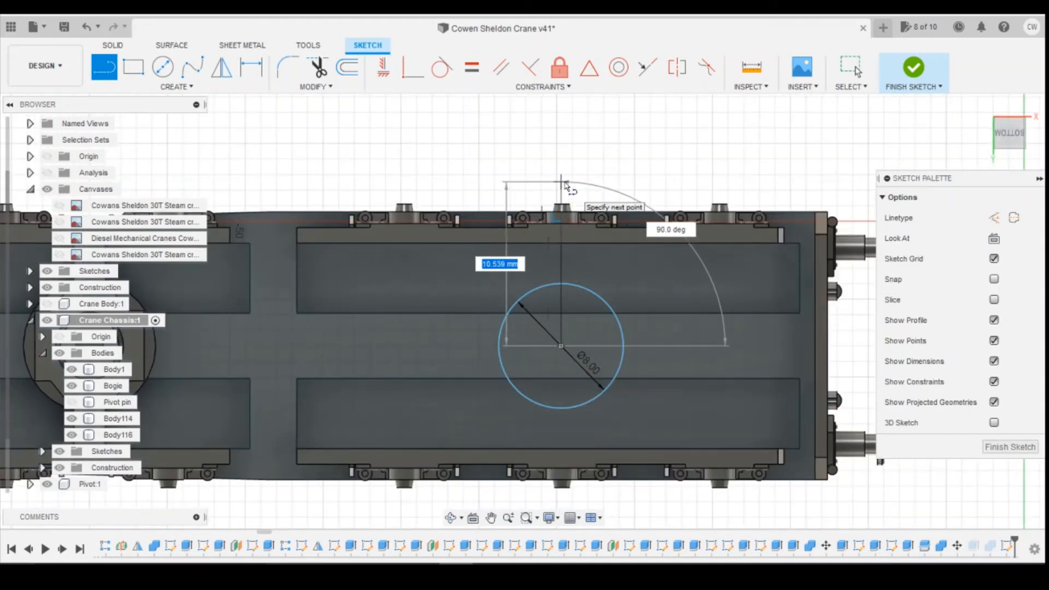
pyautogui.press('Escape')
# - Dimension the distance from the bogie pivot's centre to the circle's centre
pyautogui.scroll(2, 743, 314)
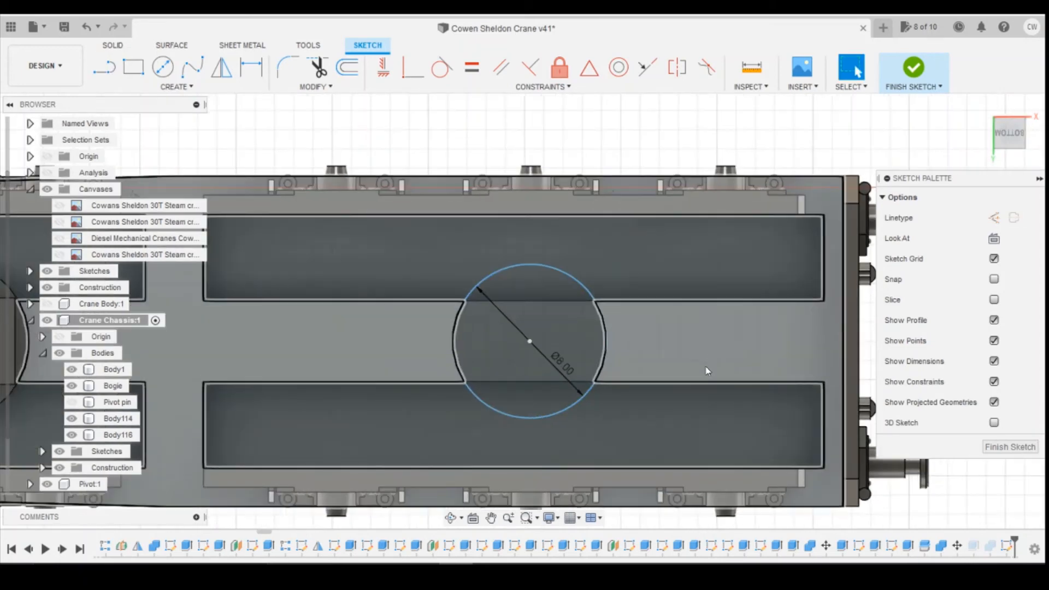
pyautogui.scroll(-3, 795, 368)
pyautogui.press('p')
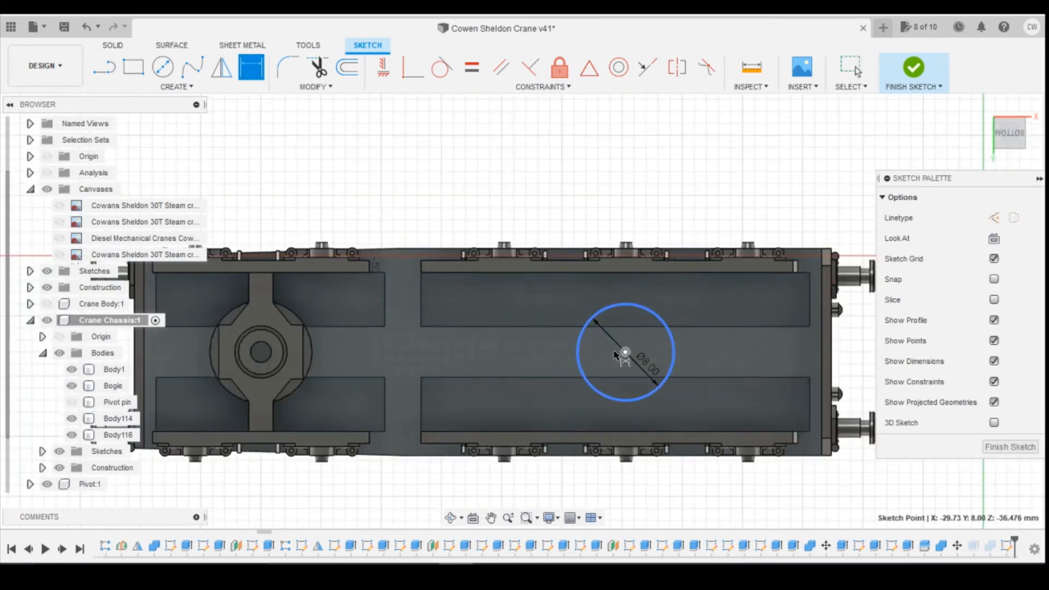
pyautogui.click(260, 353)
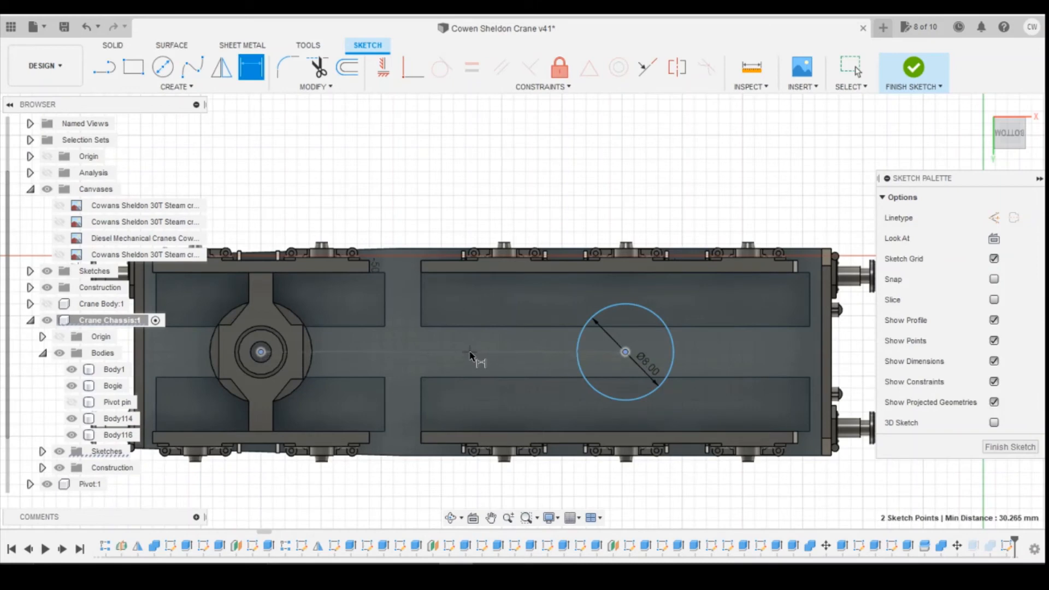
pyautogui.click(471, 352)
pyautogui.press('Return')
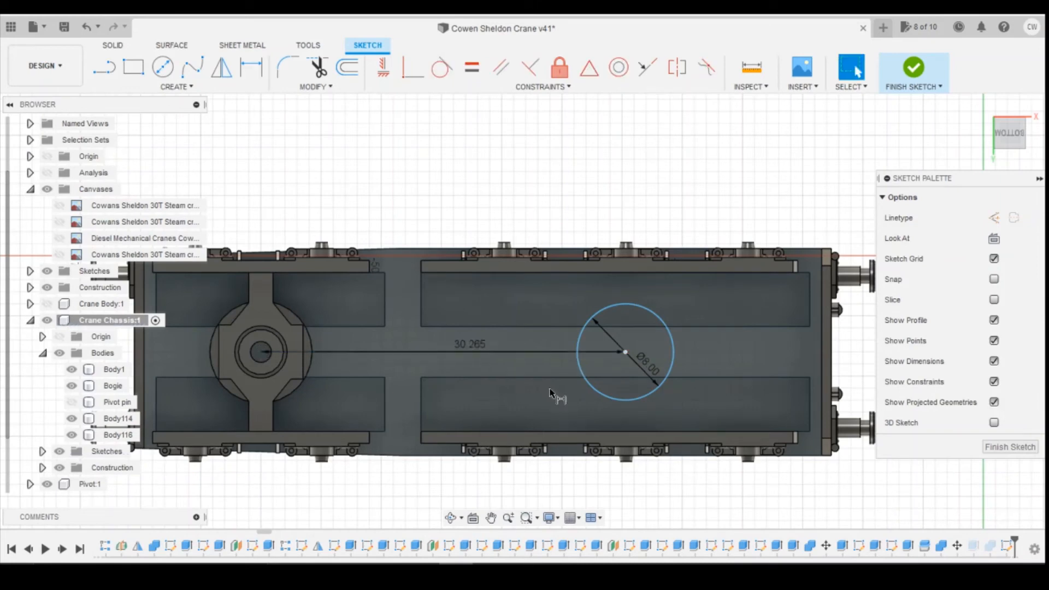
pyautogui.press('d')
pyautogui.scroll(5, 601, 361)
pyautogui.scroll(-3, 613, 365)
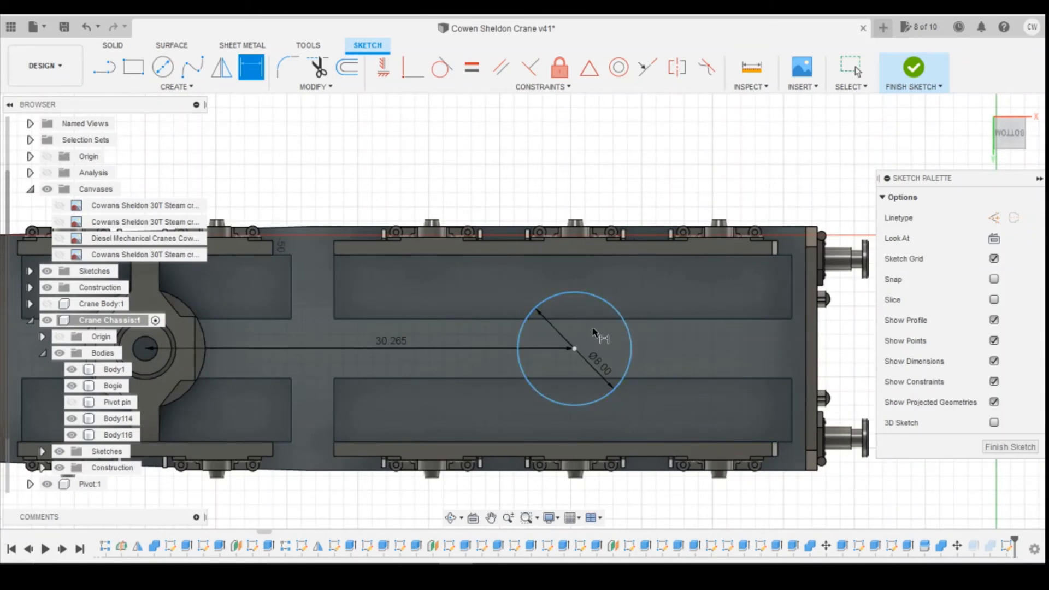
pyautogui.press('Escape')
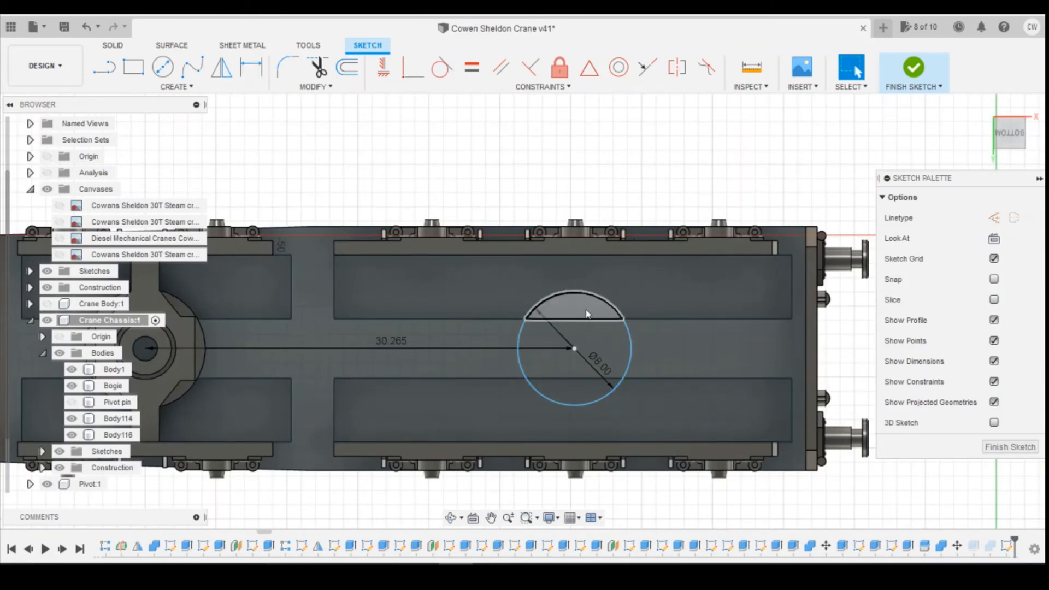
# - Start an Extrude with only the circle's two outer segments over the long recesses as profiles
pyautogui.click(588, 314)
pyautogui.click(581, 389)
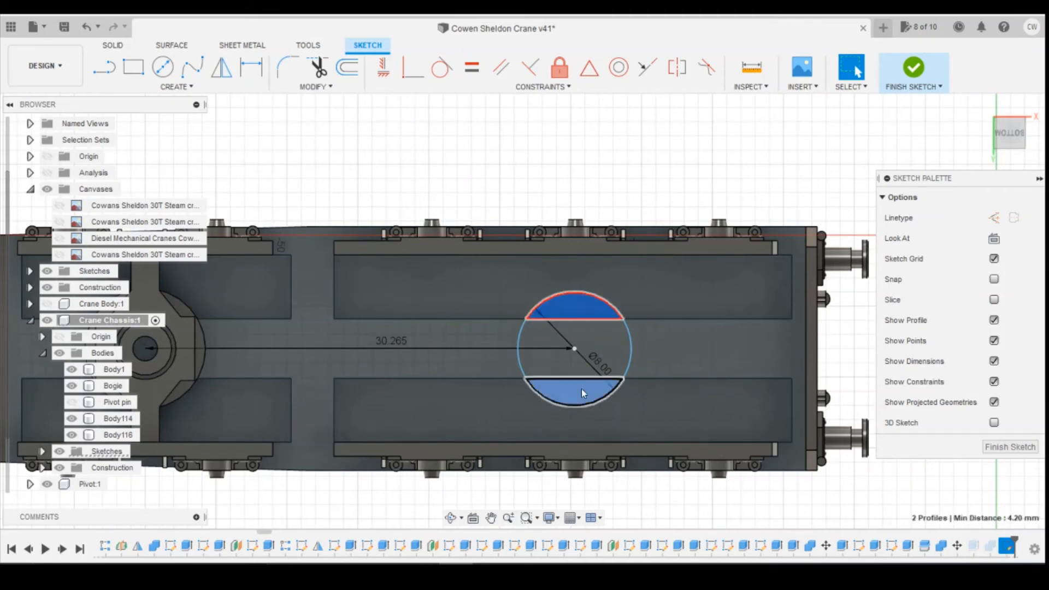
pyautogui.rightClick(582, 389)
pyautogui.click(581, 449)
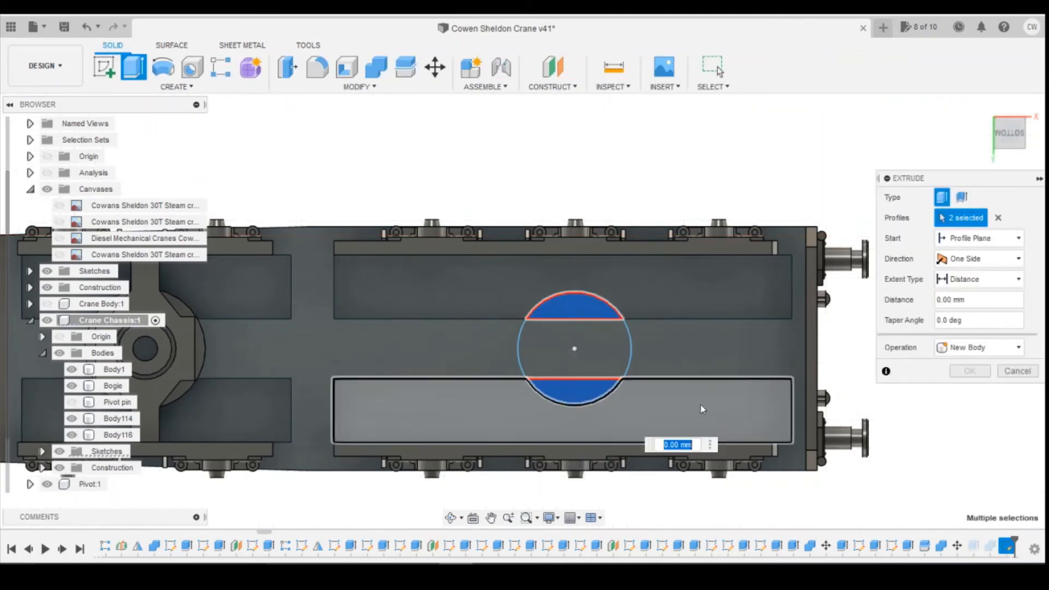
pyautogui.click(620, 388)
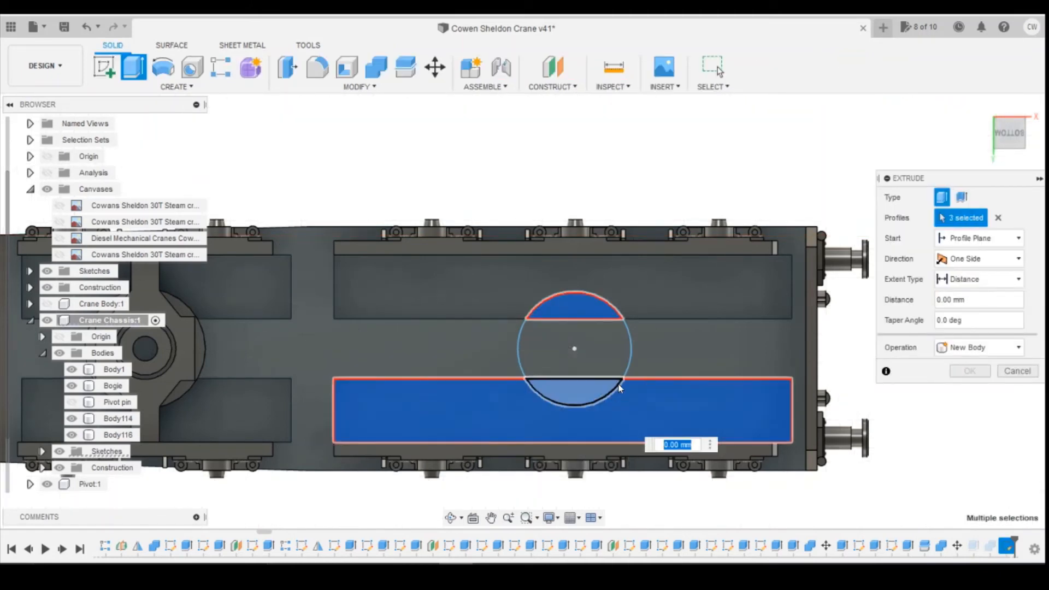
pyautogui.click(998, 218)
pyautogui.click(583, 313)
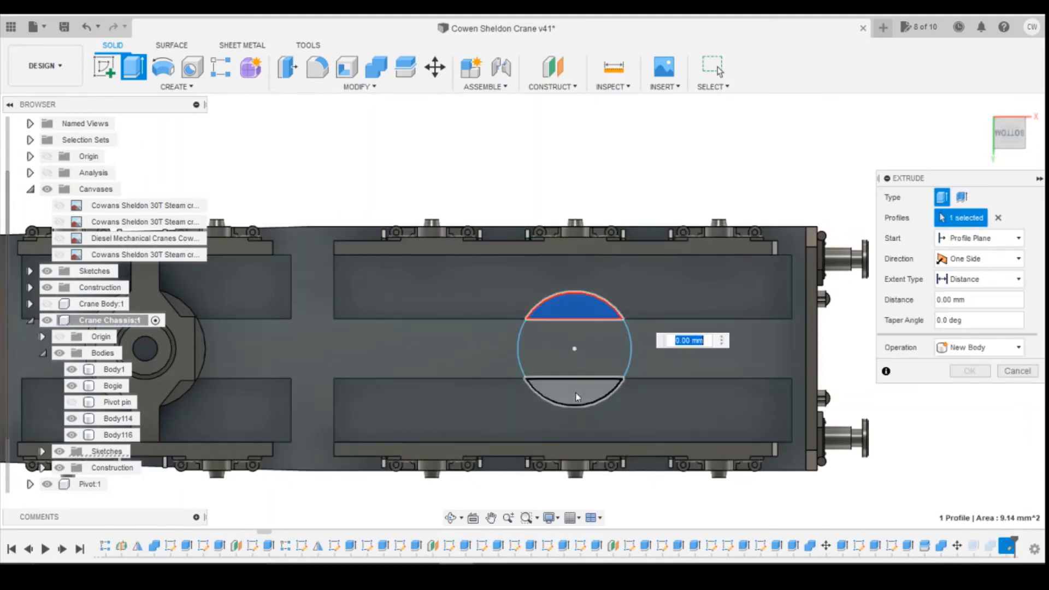
pyautogui.click(608, 397)
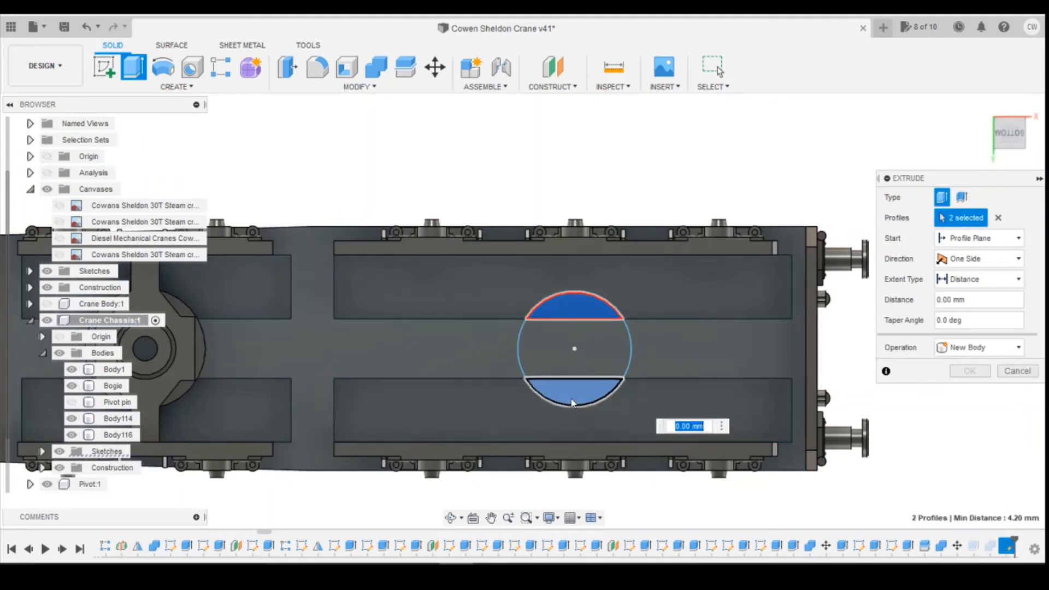
# - Pull the extrusion to -1 mm and restrict its profiles again to the circle's two outer segments
pyautogui.keyDown('shift'); pyautogui.moveTo(572, 404); pyautogui.dragTo(592, 356, button='middle'); pyautogui.keyUp('shift')
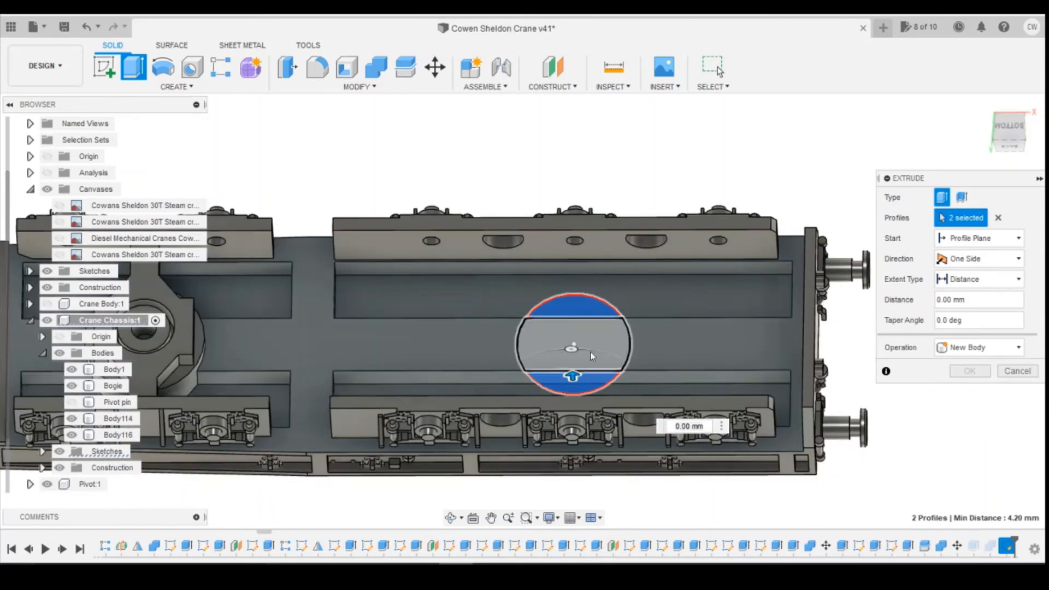
pyautogui.moveTo(572, 376); pyautogui.dragTo(667, 392)
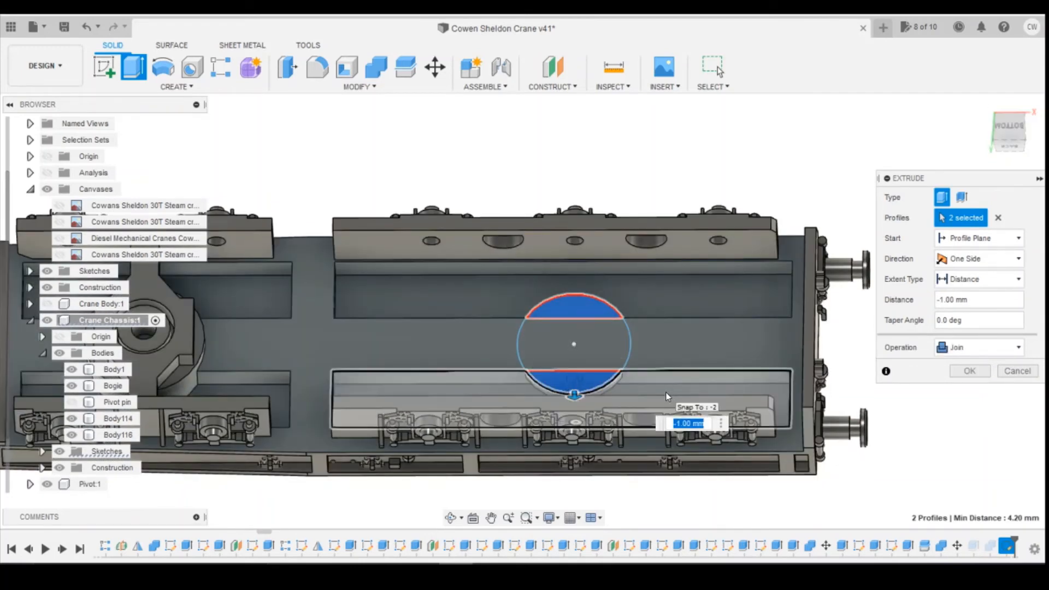
pyautogui.click(666, 392)
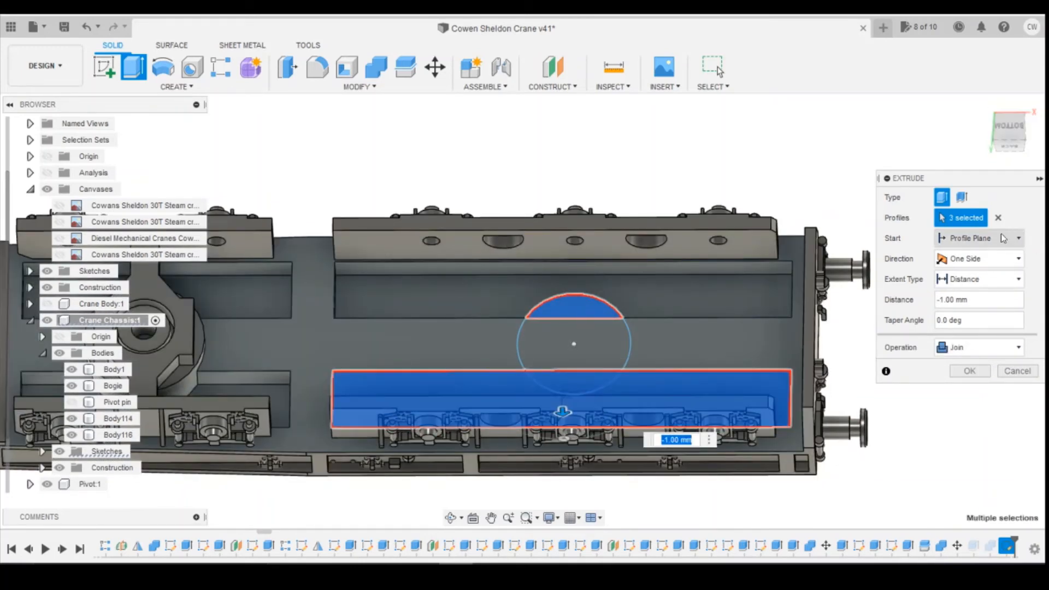
pyautogui.click(997, 218)
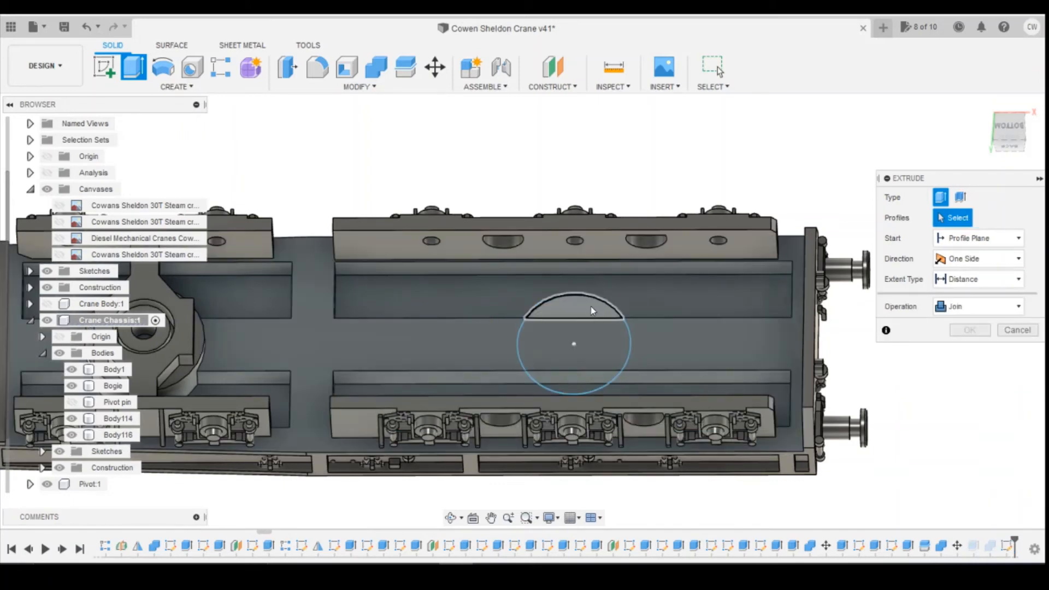
pyautogui.click(574, 309)
pyautogui.click(575, 389)
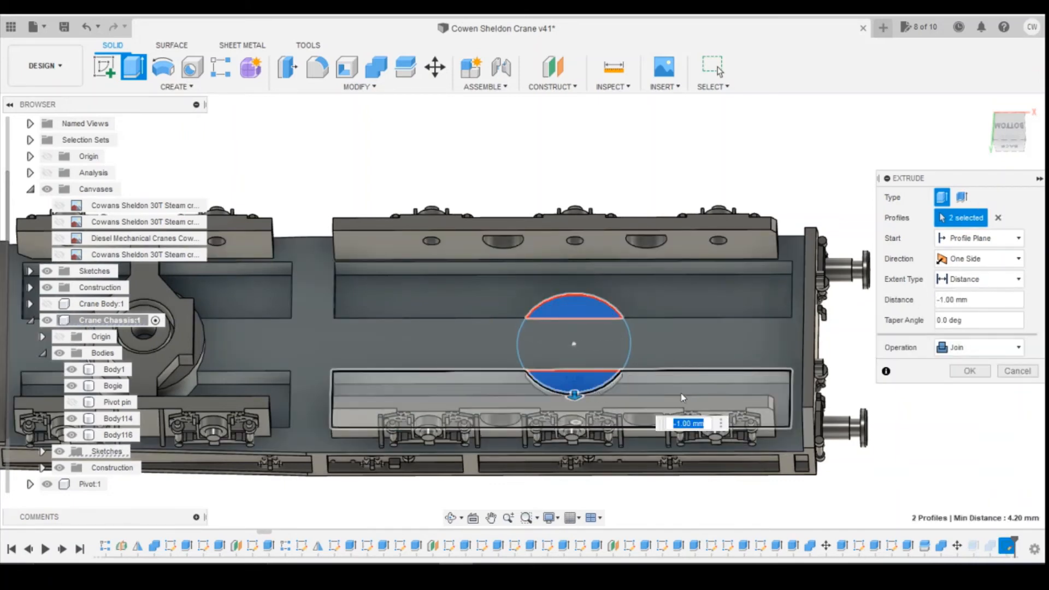
# - Set the extrusion of the two segments to -2.5 mm and complete it with the Join operation
pyautogui.moveTo(574, 394)
pyautogui.mouseDown()
pyautogui.moveTo(575, 415)
pyautogui.moveTo(579, 405)
pyautogui.mouseUp()
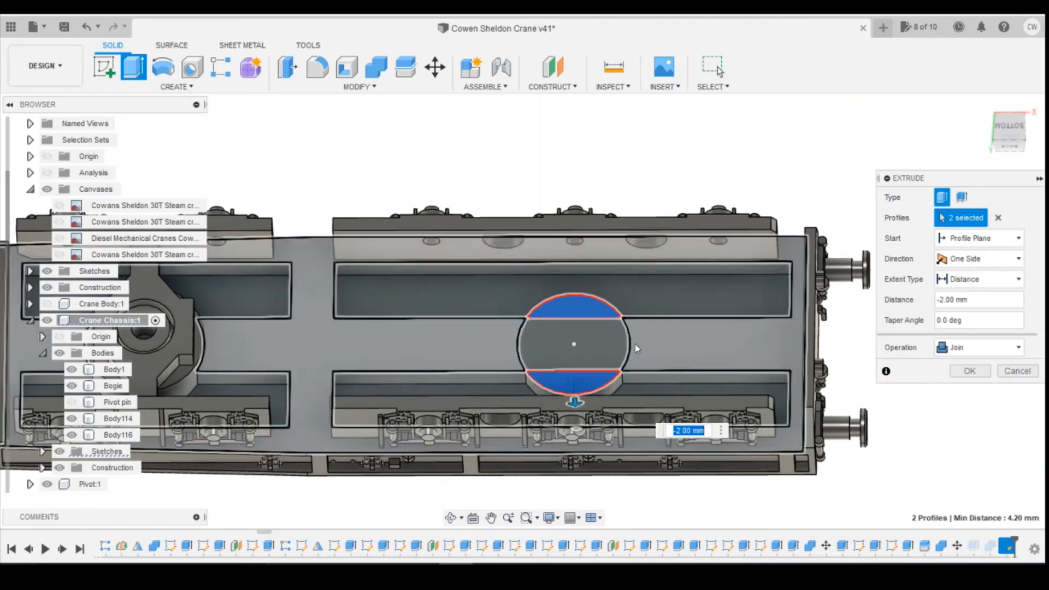
pyautogui.scroll(3, 577, 407)
pyautogui.moveTo(540, 414); pyautogui.dragTo(540, 419)
pyautogui.click(952, 352)
pyautogui.click(958, 366)
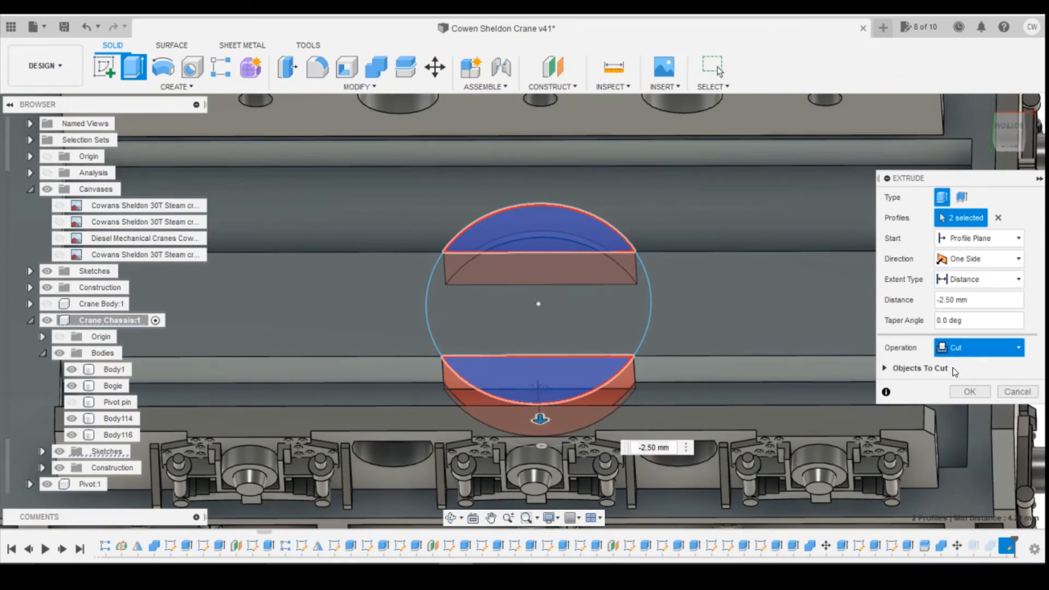
pyautogui.click(970, 372)
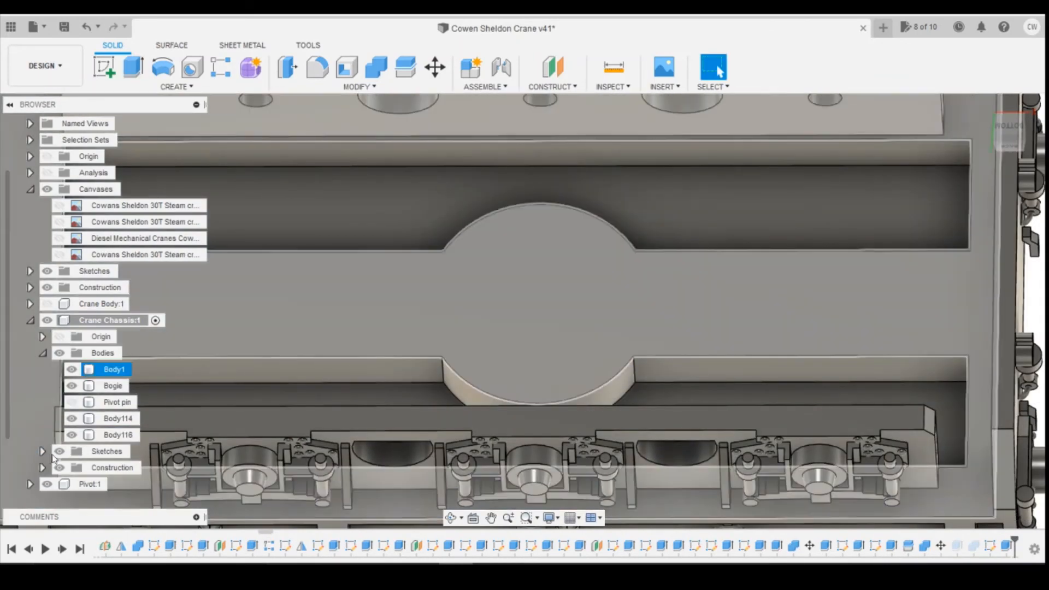
# - Show the circle's sketch, Sketch83, among the Crane Chassis sketches
pyautogui.click(42, 452)
pyautogui.scroll(-3, 85, 451)
pyautogui.scroll(-15, 88, 456)
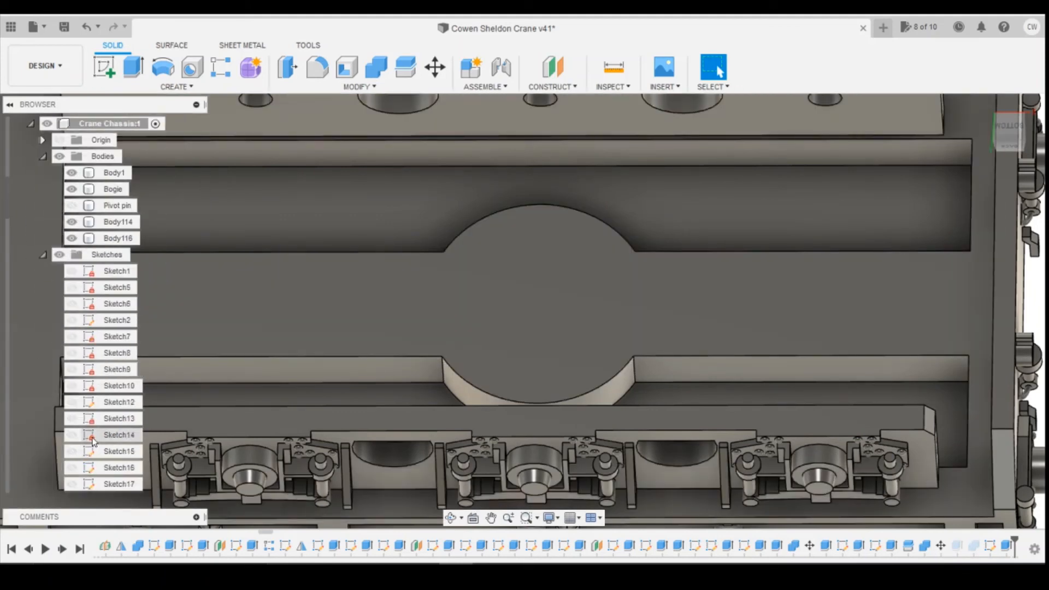
pyautogui.scroll(-12, 92, 463)
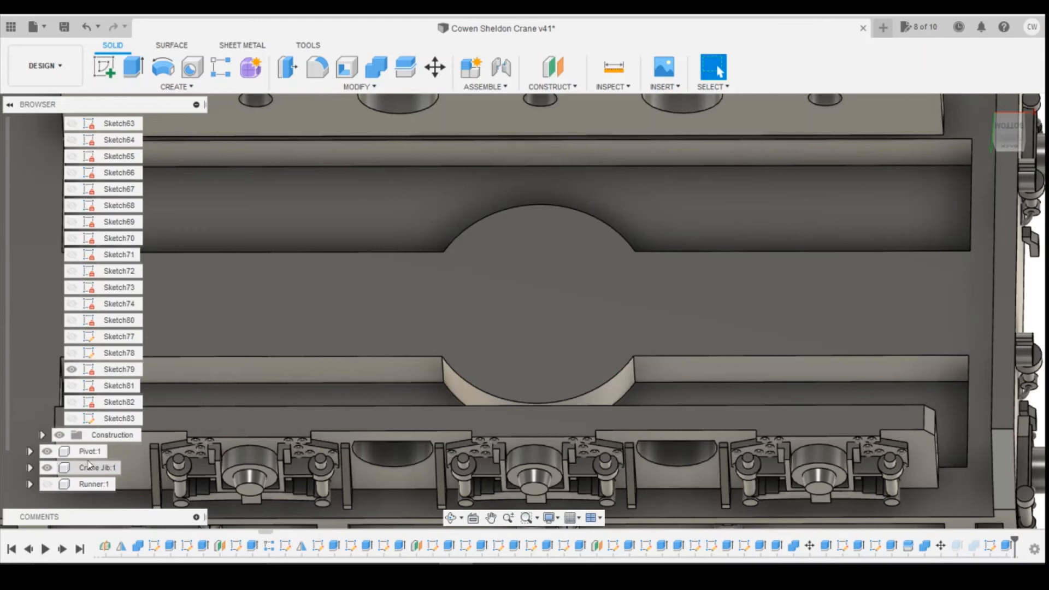
pyautogui.click(72, 419)
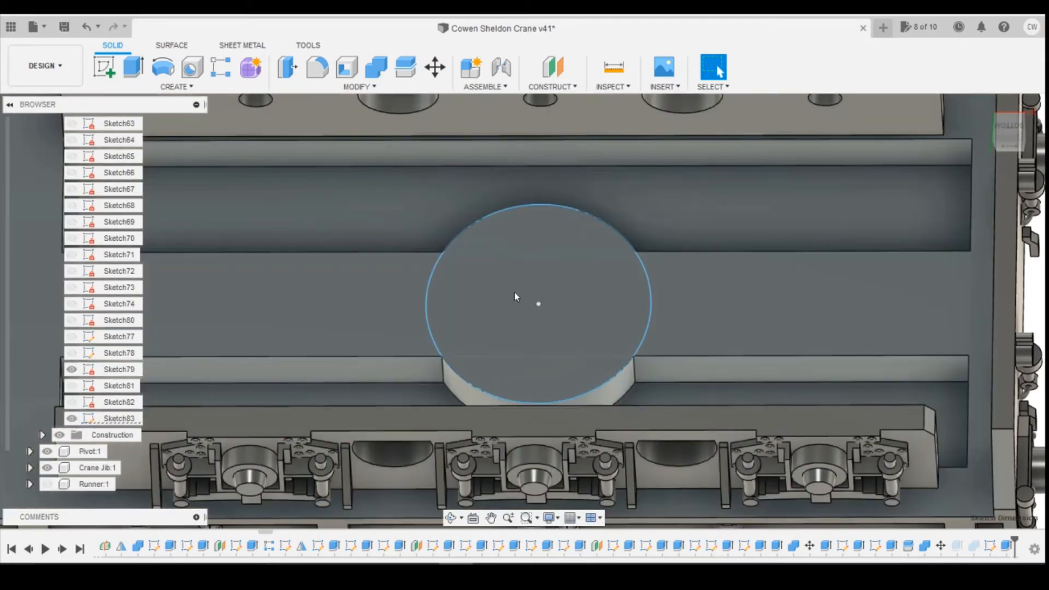
# - Extrude all three profiles of the mounting circle 1 mm with the Join operation, and hide Sketch83 and Sketch79
pyautogui.click(520, 238)
pyautogui.keyDown('ctrl'); pyautogui.click(521, 383); pyautogui.keyUp('ctrl')
pyautogui.rightClick(521, 380)
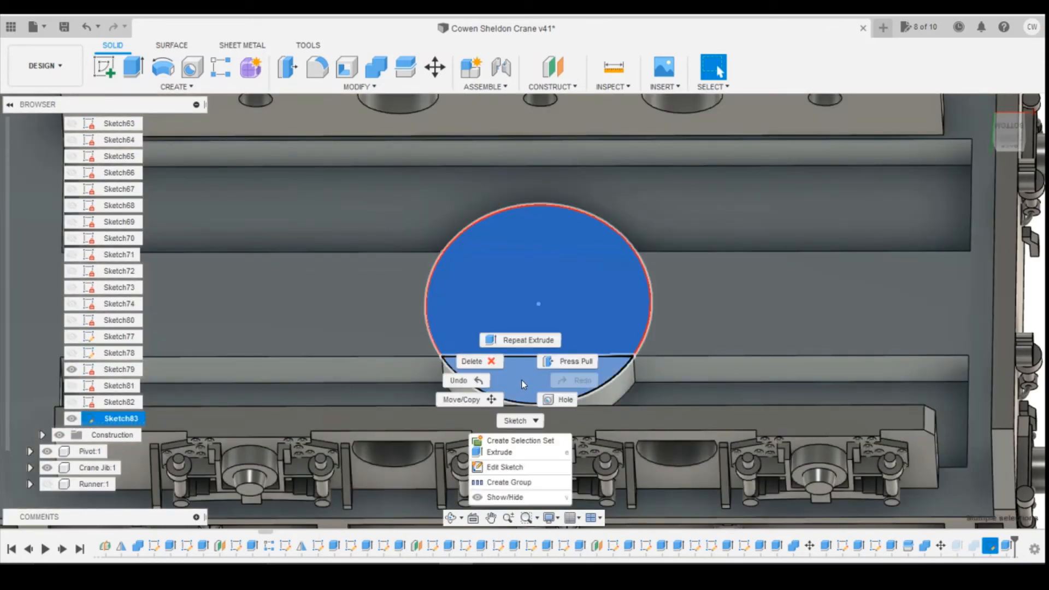
pyautogui.click(526, 340)
pyautogui.scroll(-5, 635, 391)
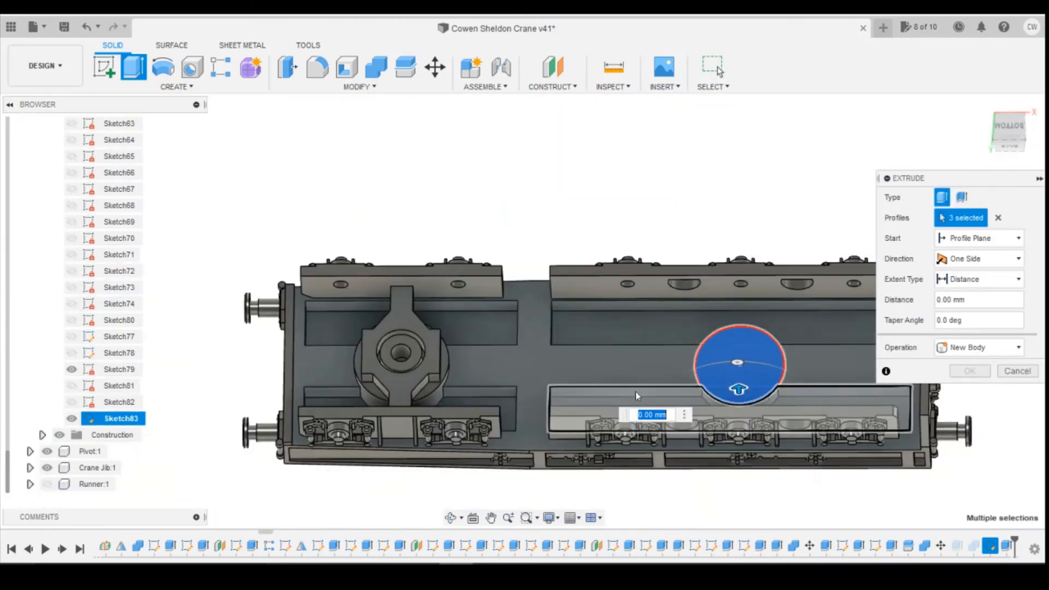
pyautogui.scroll(5, 477, 394)
pyautogui.write('1')
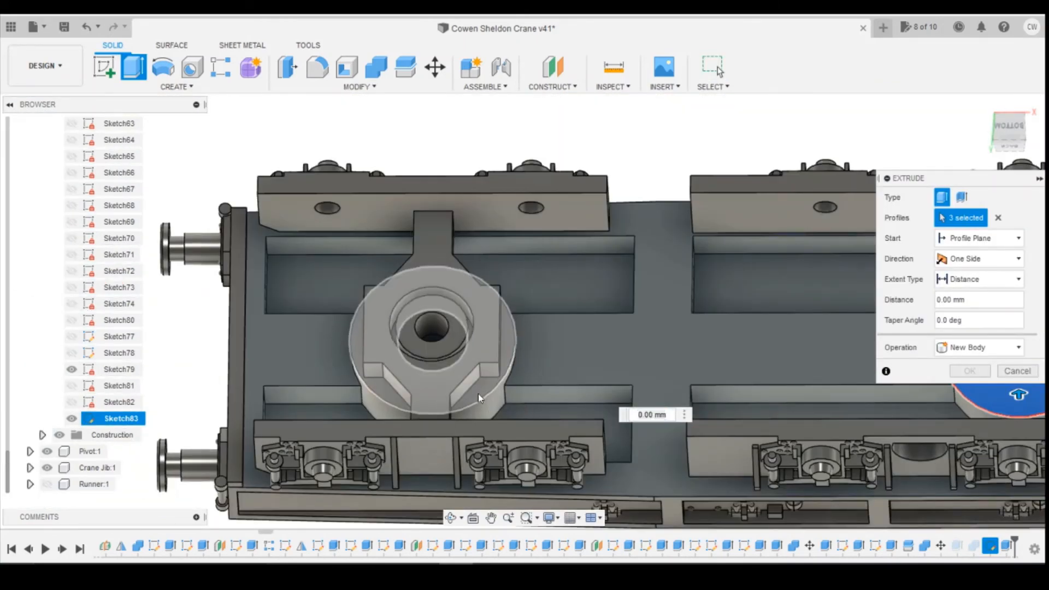
pyautogui.scroll(-3, 503, 414)
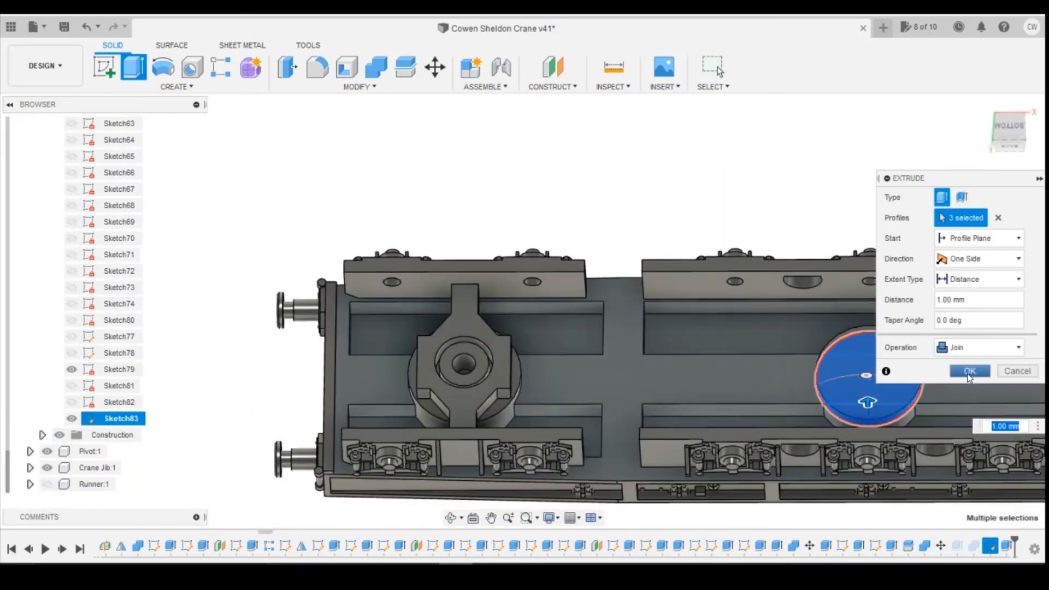
pyautogui.click(970, 371)
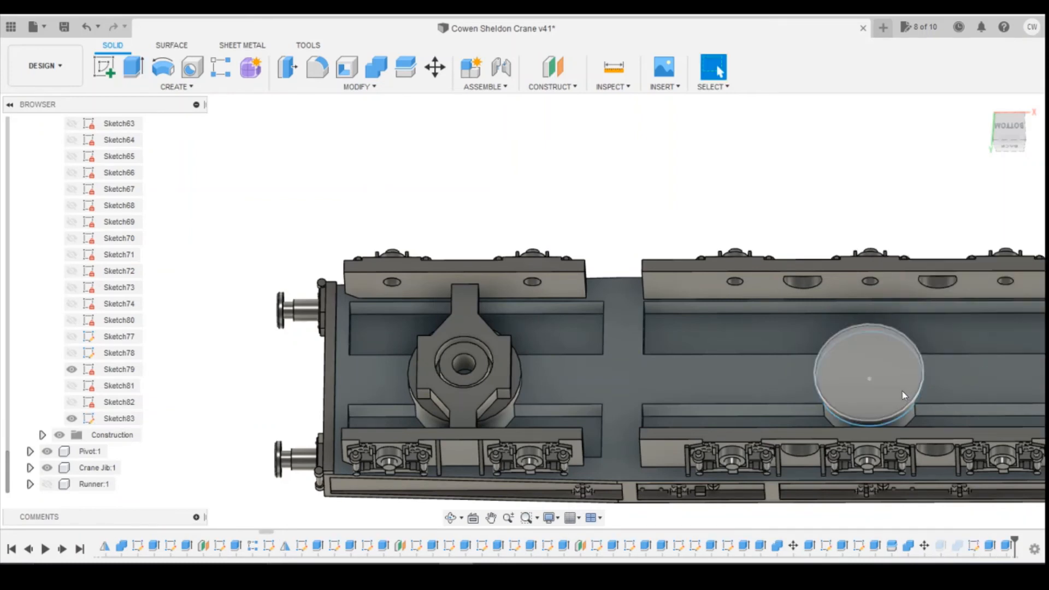
pyautogui.click(72, 418)
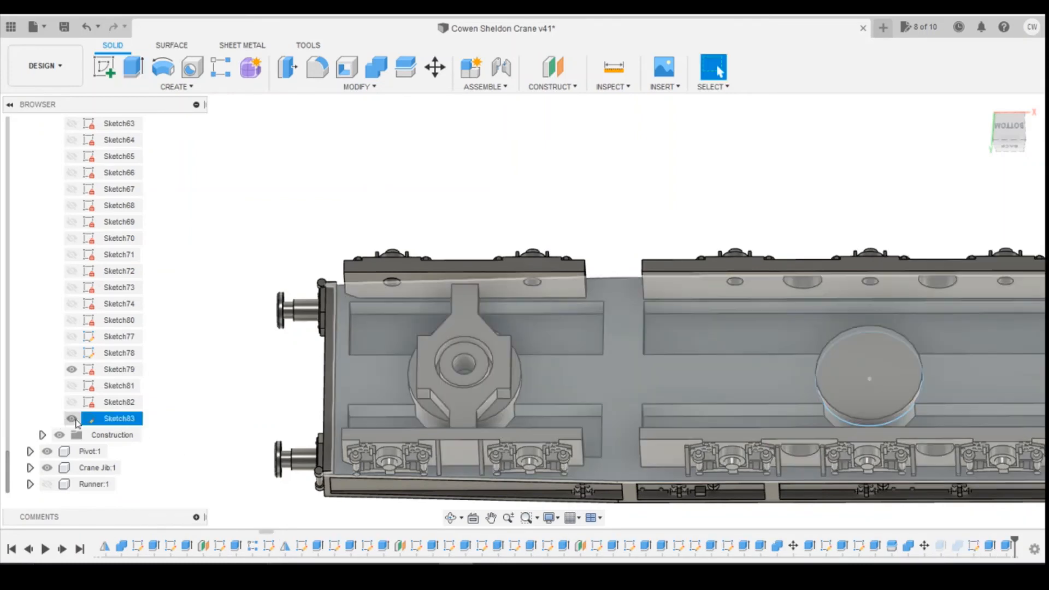
pyautogui.click(71, 369)
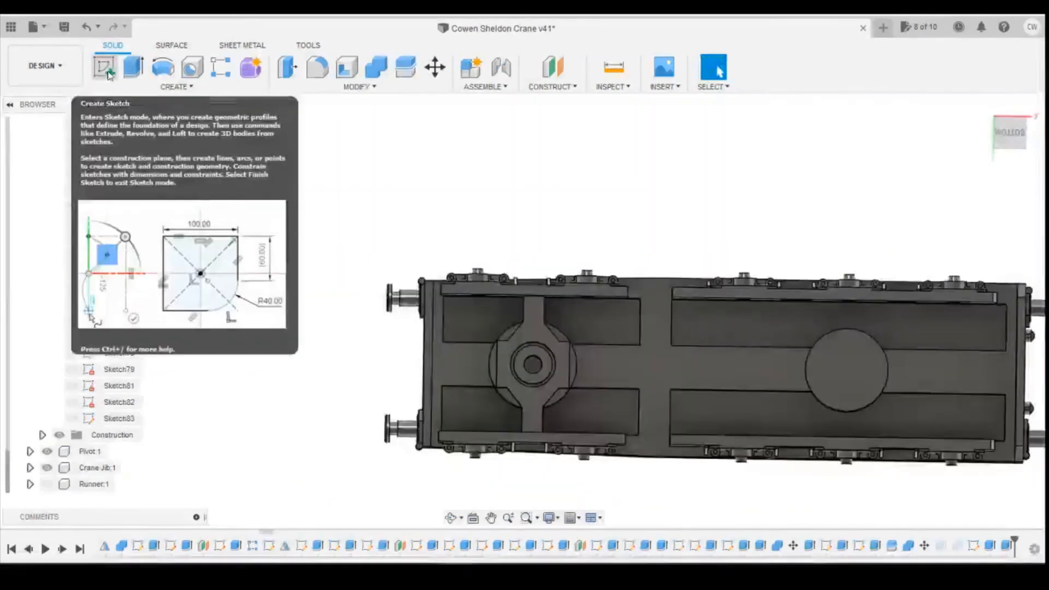
# - Sketch a 3.75 mm diameter circle at the centre of the new disc's underside face
pyautogui.click(104, 66)
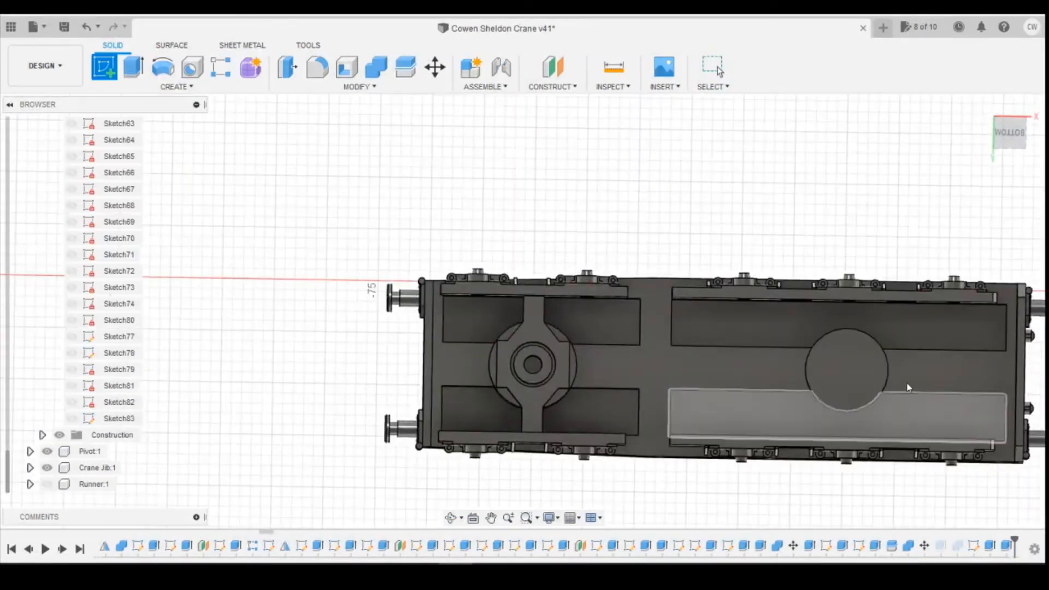
pyautogui.click(866, 384)
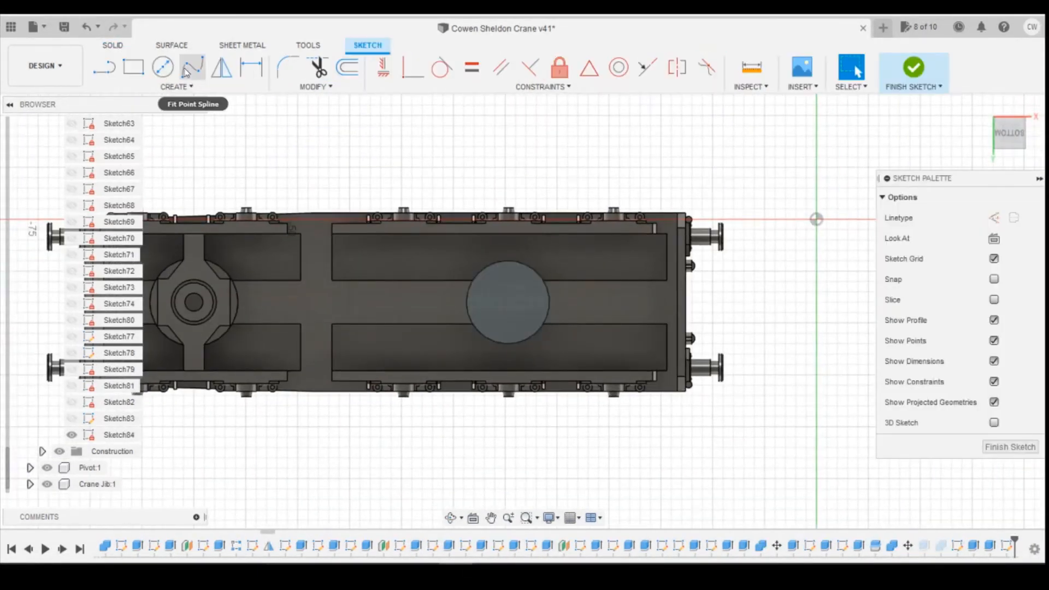
pyautogui.click(163, 66)
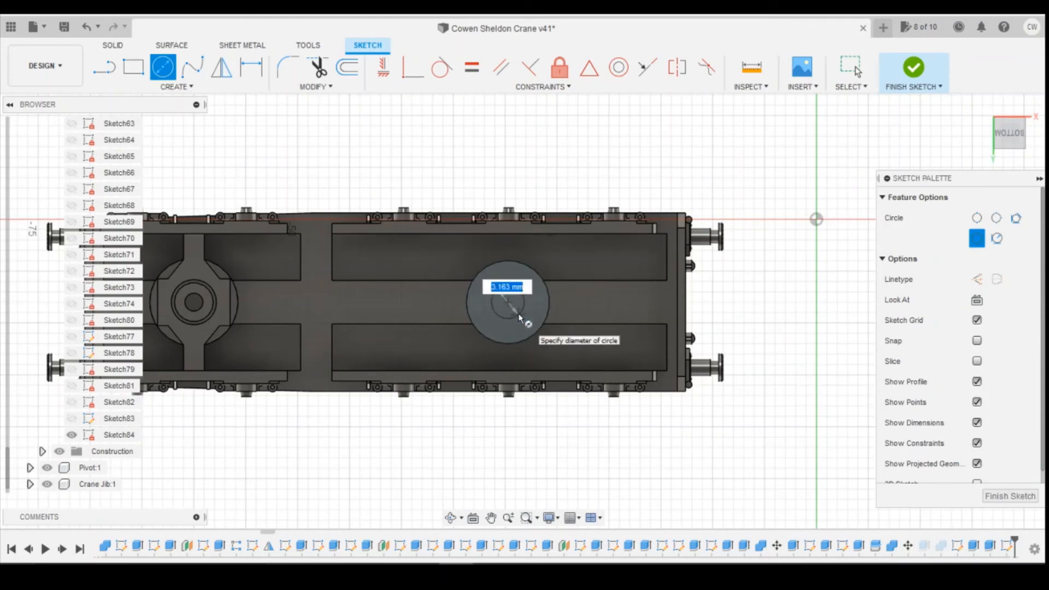
pyautogui.write('75')
pyautogui.press('Tab')
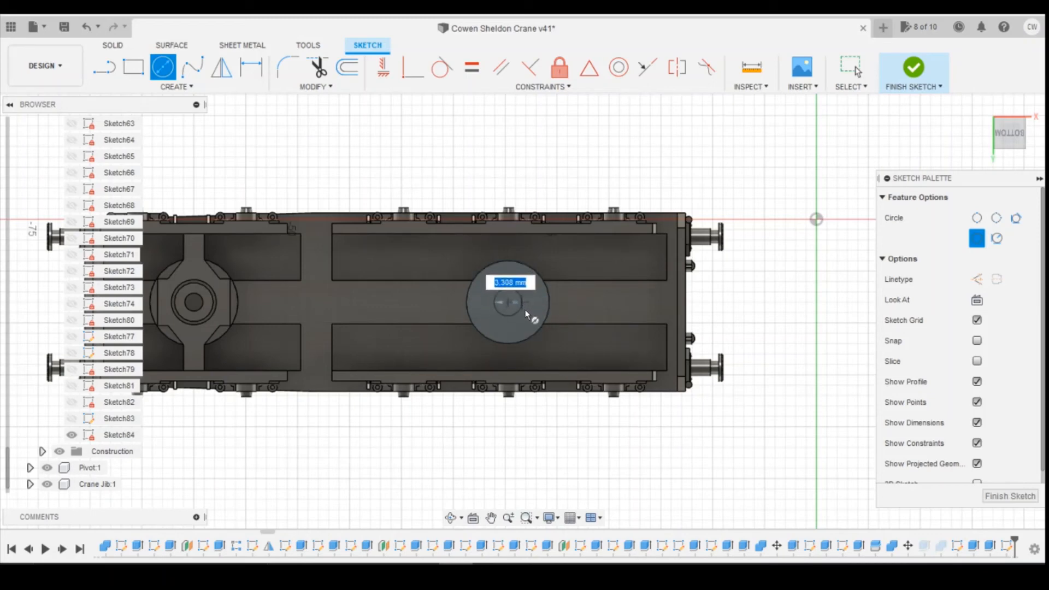
pyautogui.write('7')
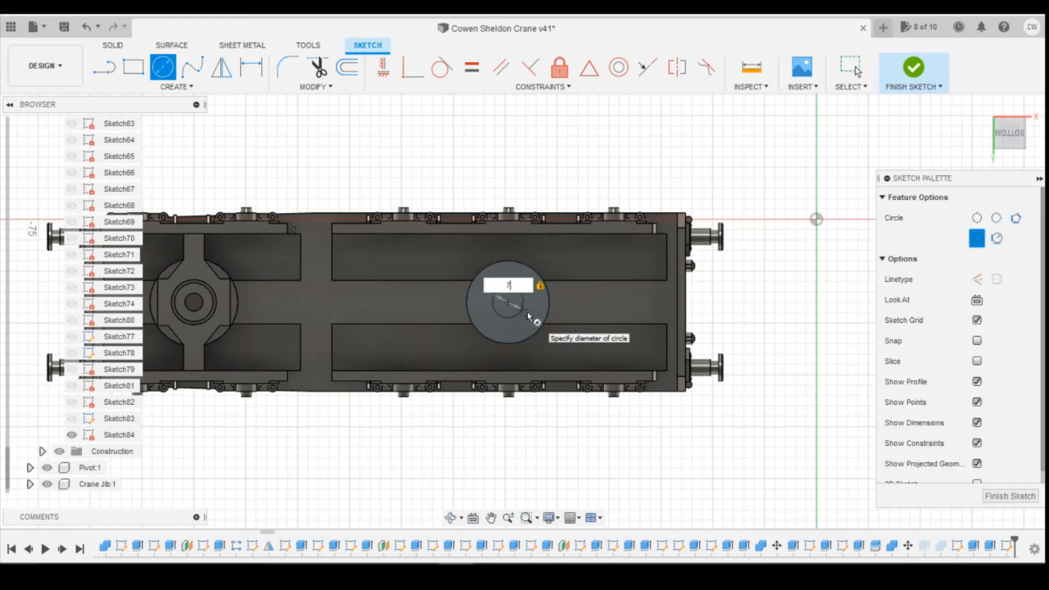
pyautogui.write('5')
pyautogui.press('Tab')
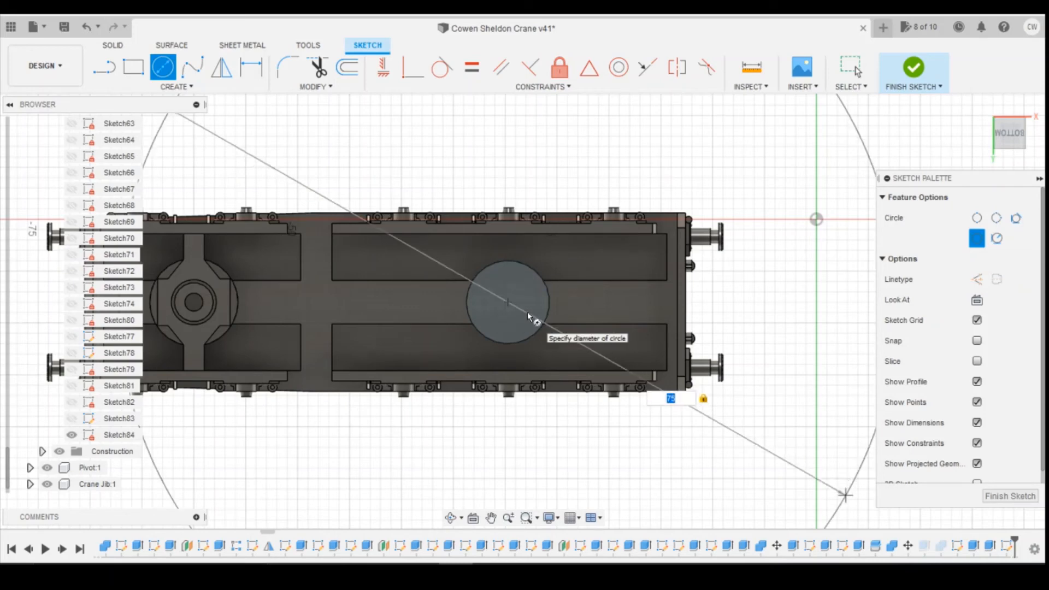
pyautogui.write('0')
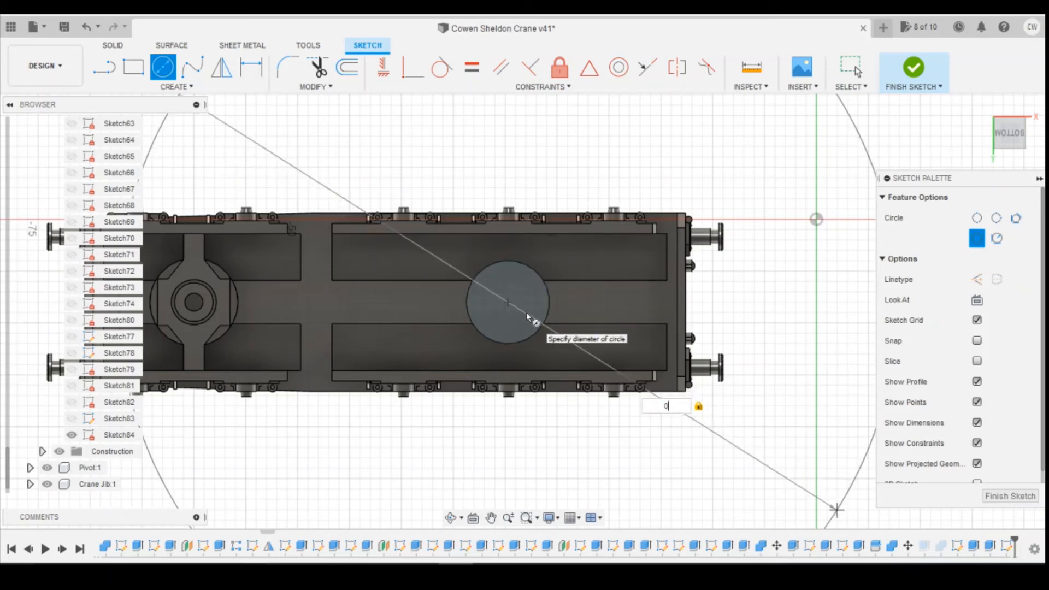
pyautogui.write('3.75')
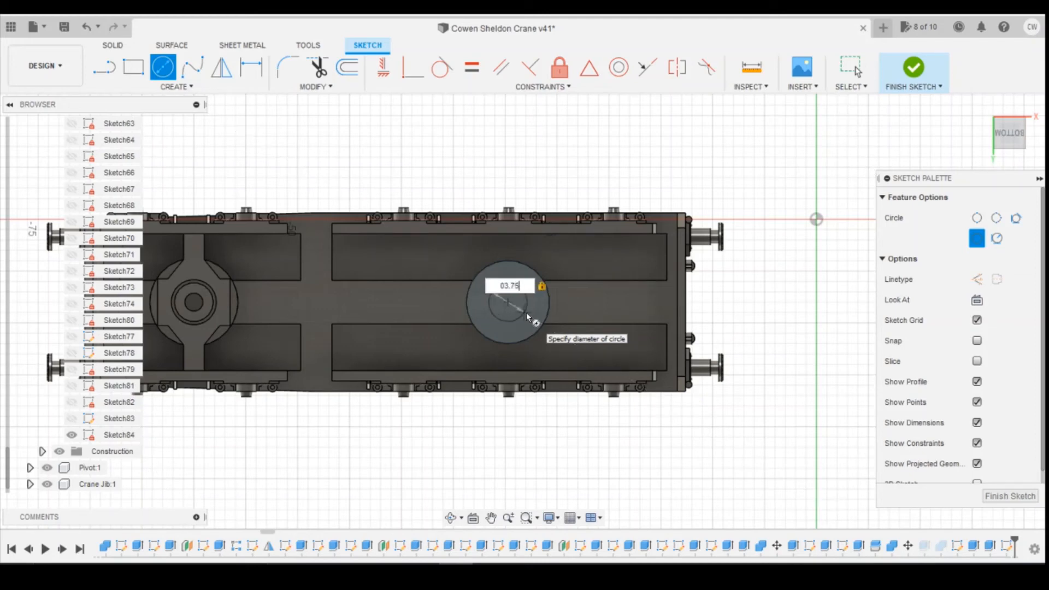
pyautogui.press('Return')
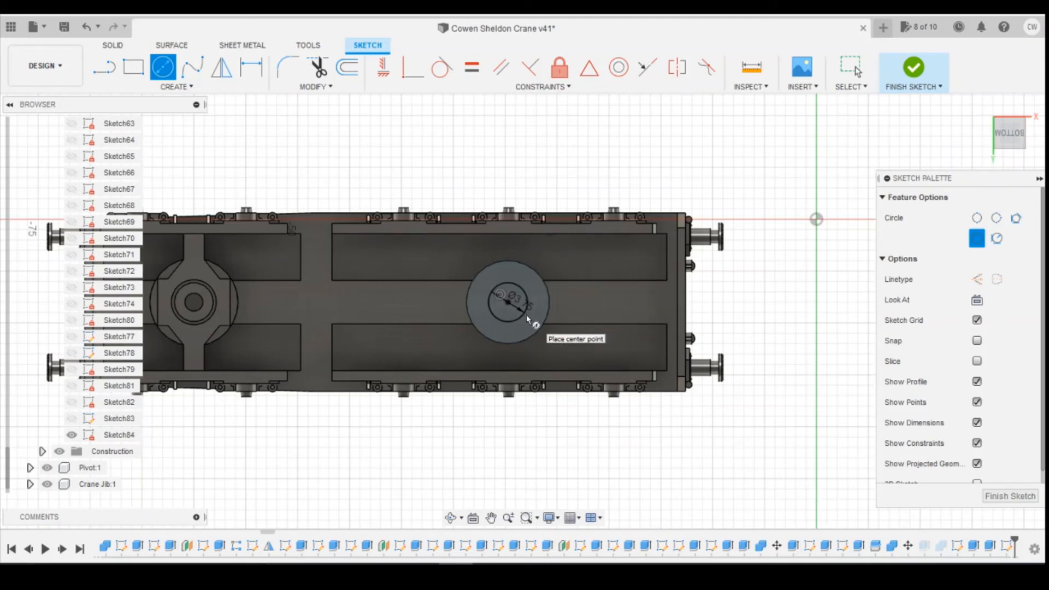
pyautogui.scroll(3, 526, 315)
pyautogui.scroll(-5, 526, 314)
pyautogui.press('Escape')
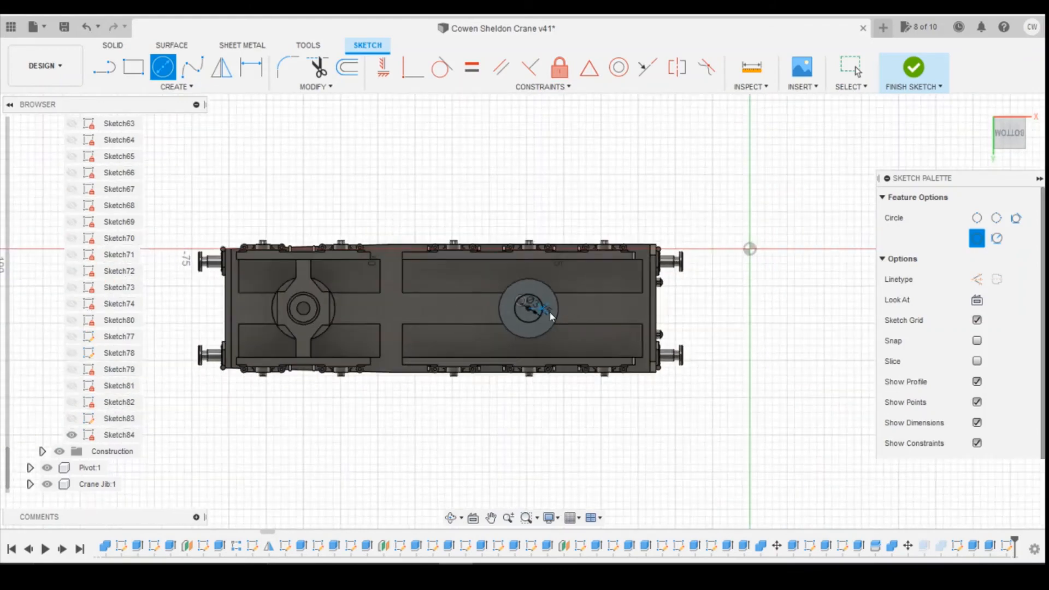
# - Extrude the 3.75 mm circle outward from the disc by 1.5 mm
pyautogui.scroll(4, 545, 309)
pyautogui.rightClick(519, 290)
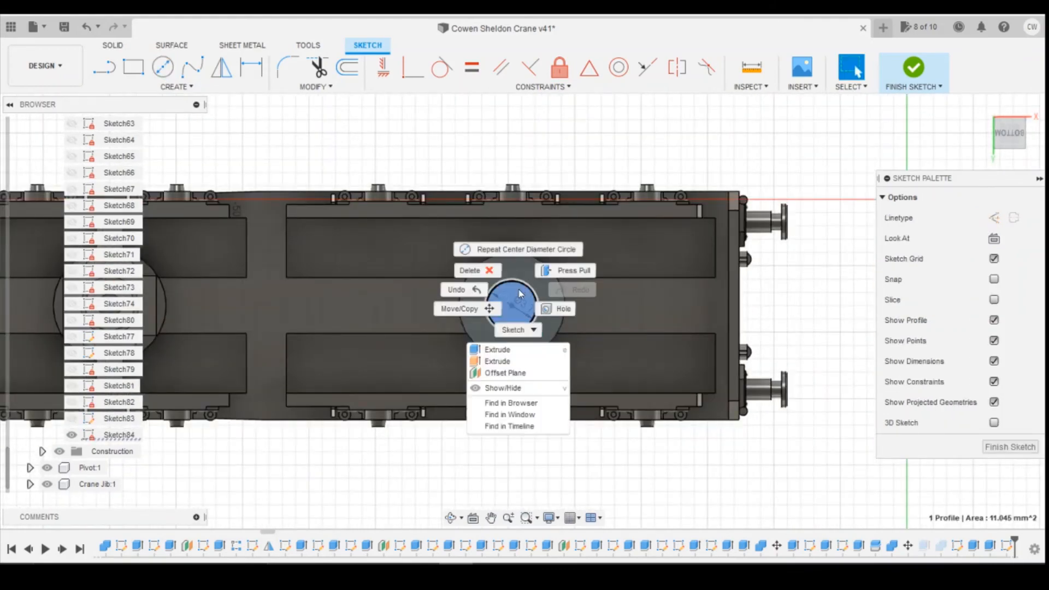
pyautogui.click(525, 350)
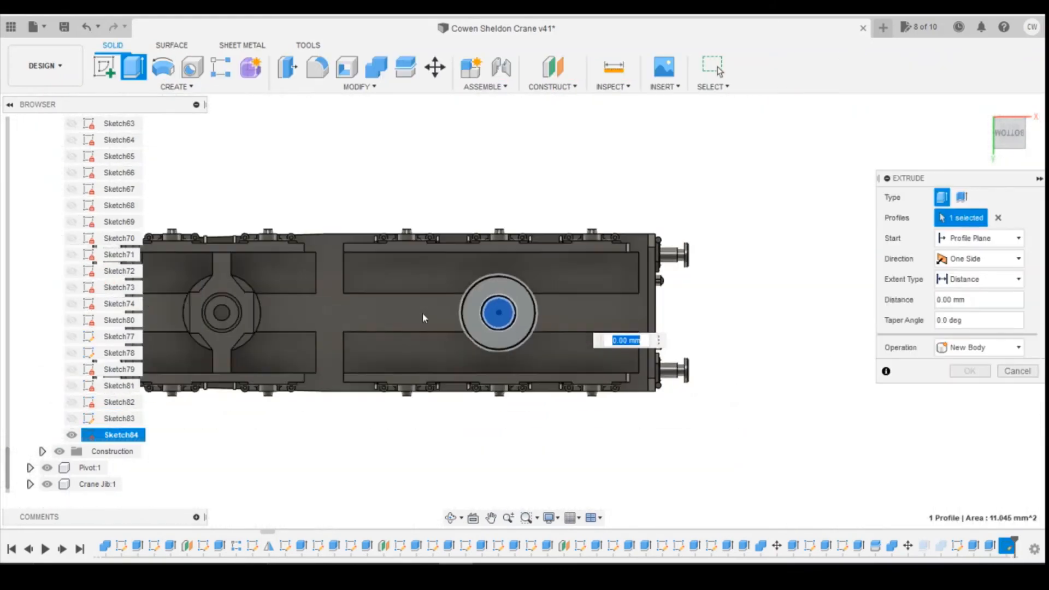
pyautogui.scroll(3, 269, 322)
pyautogui.scroll(-3, 229, 337)
pyautogui.scroll(3, 228, 336)
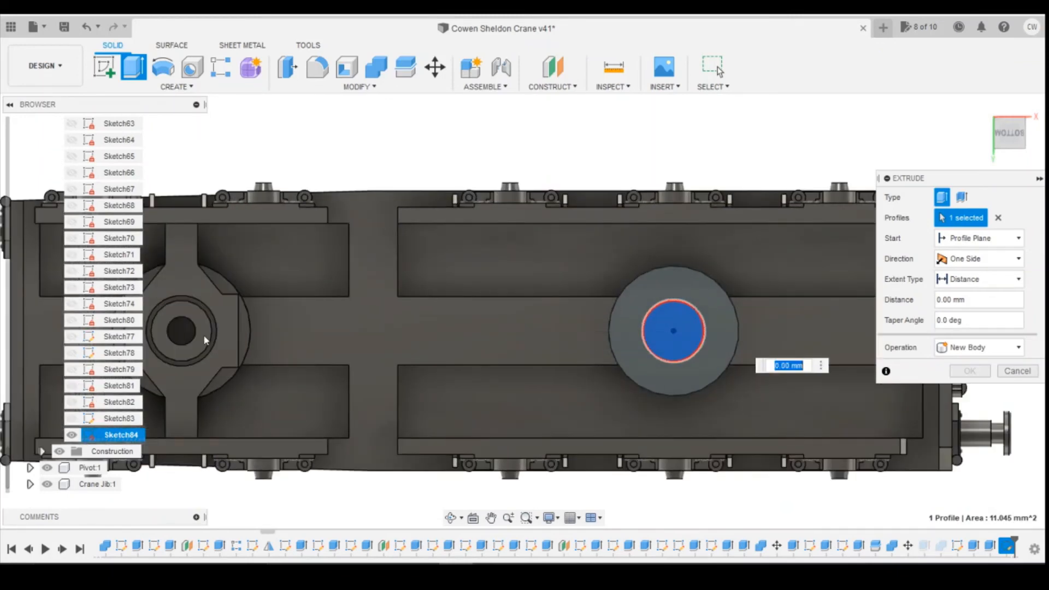
pyautogui.write('1.5')
pyautogui.click(959, 376)
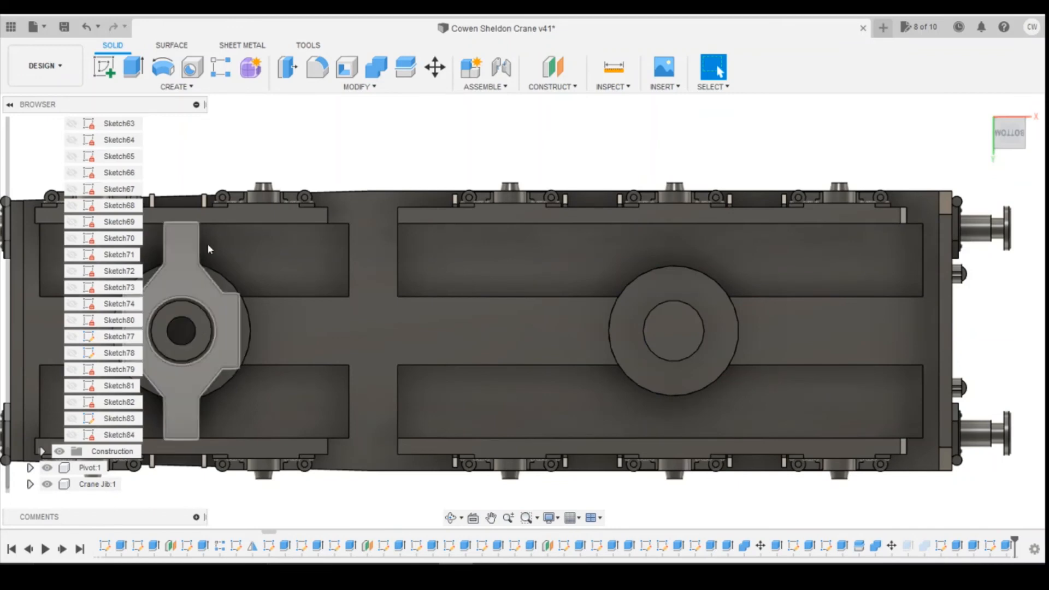
# - Start a sketch on the end face of the small central boss
pyautogui.click(104, 66)
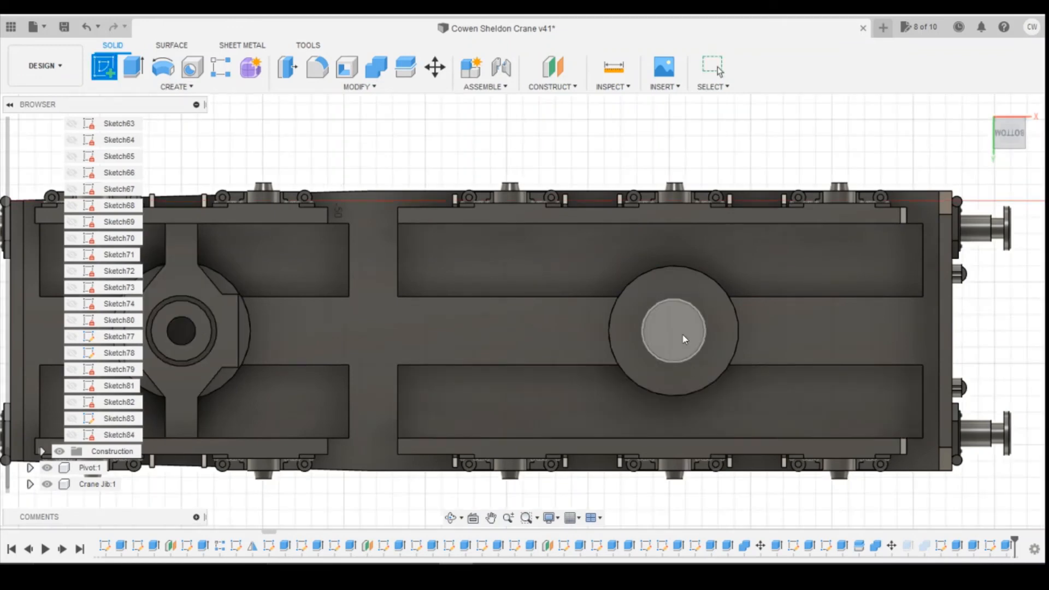
pyautogui.click(673, 355)
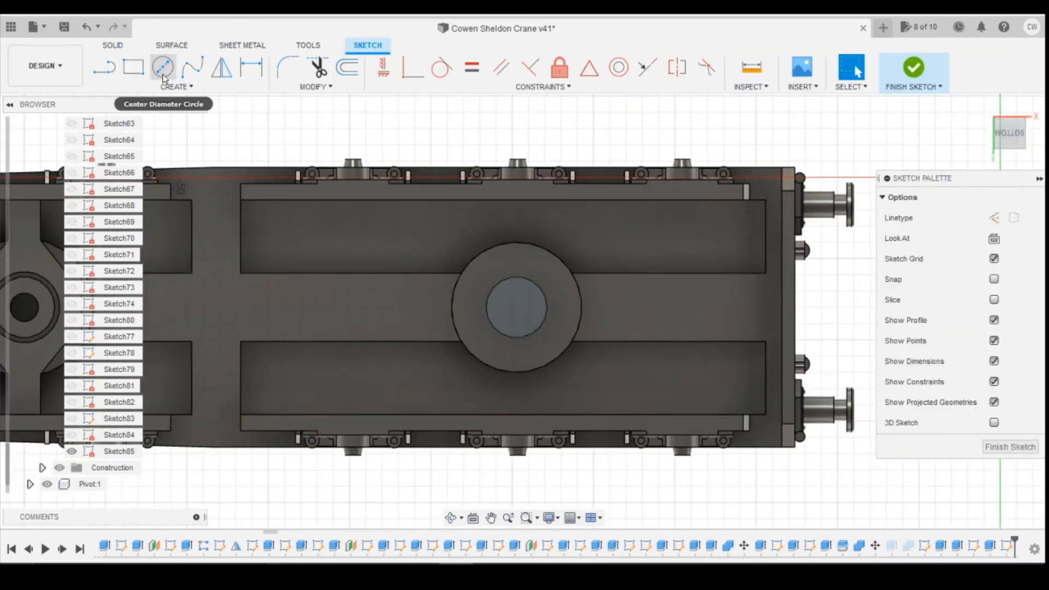
pyautogui.click(163, 66)
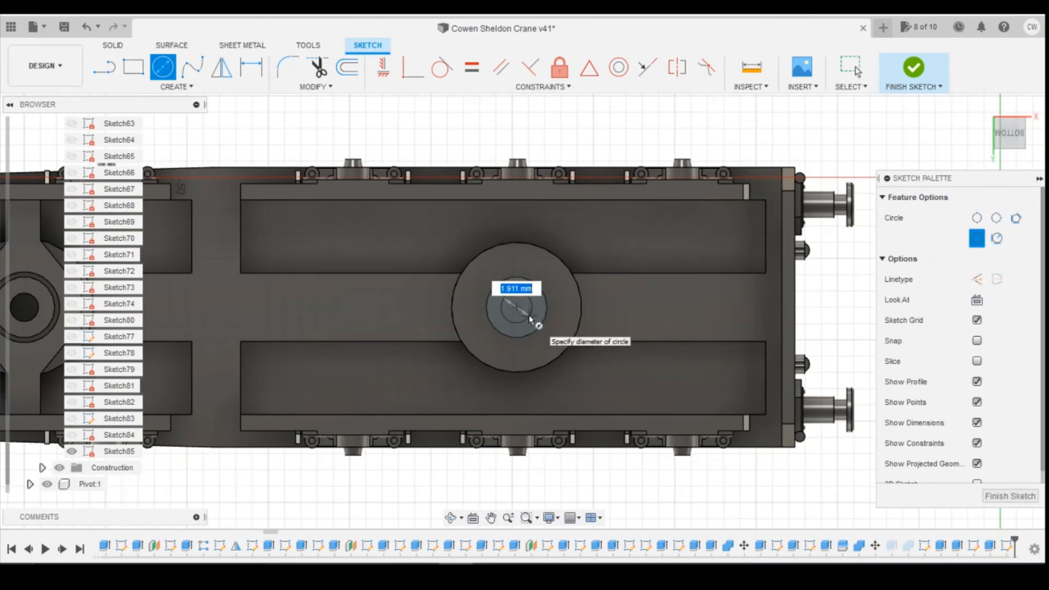
pyautogui.click(529, 314)
pyautogui.press('Escape')
# - Measure the diameter of the central hole in the existing bogie pivot
pyautogui.scroll(-2, 765, 315)
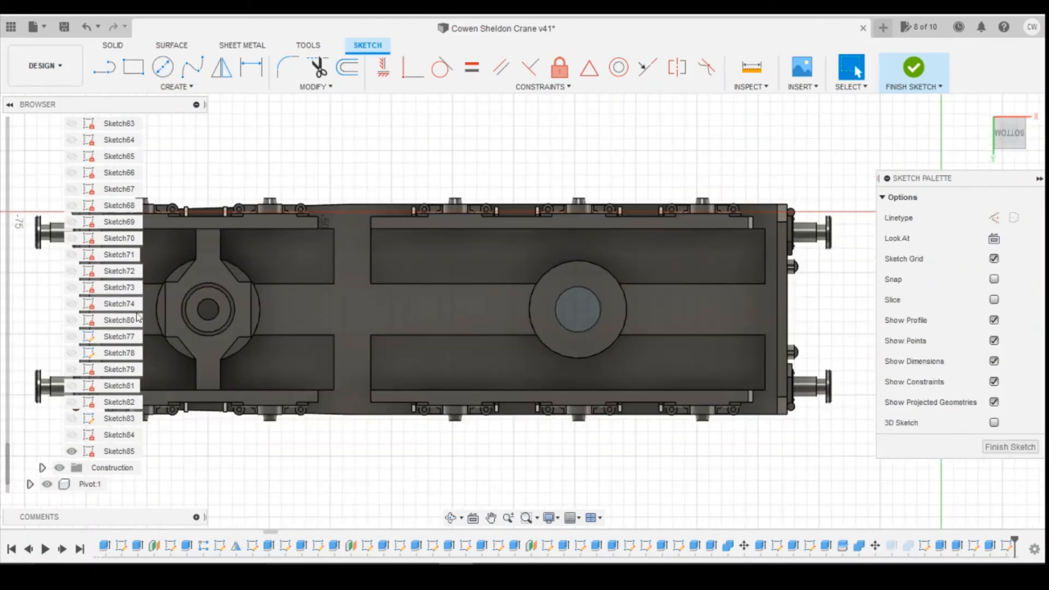
pyautogui.scroll(1, 268, 300)
pyautogui.click(752, 67)
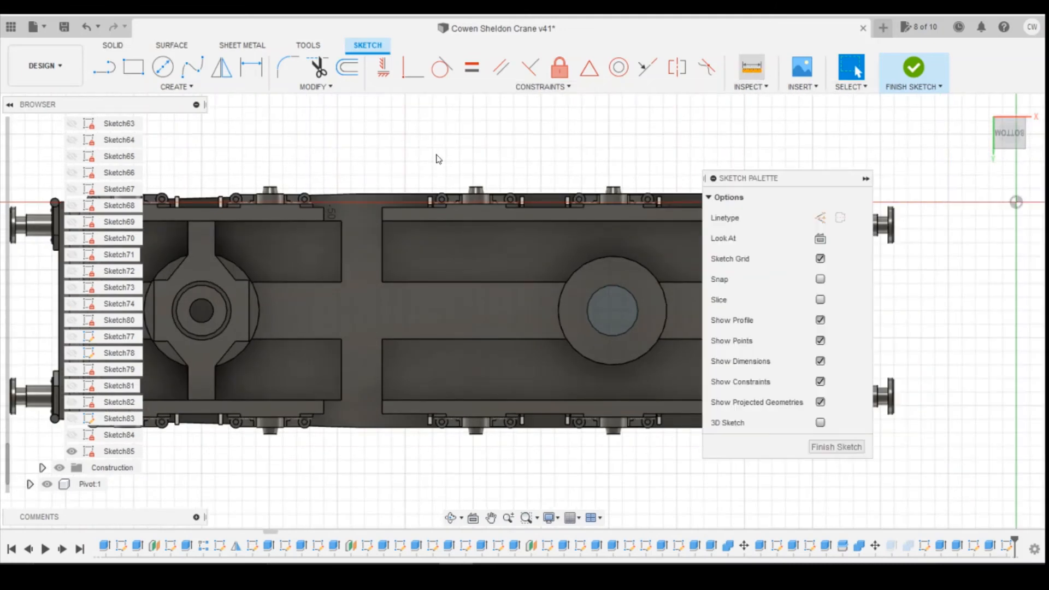
pyautogui.scroll(3, 197, 295)
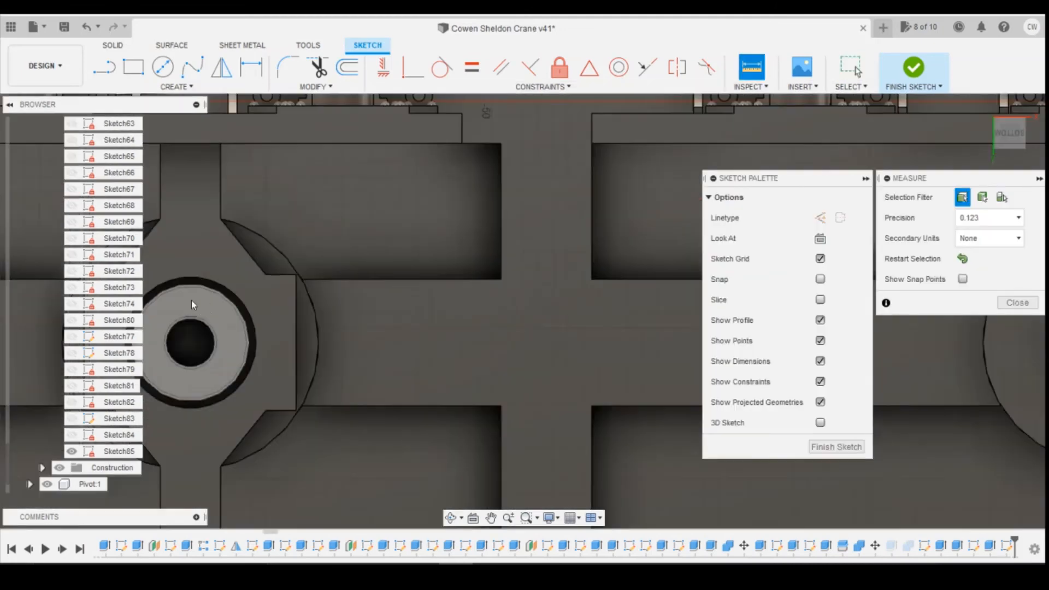
pyautogui.click(216, 342)
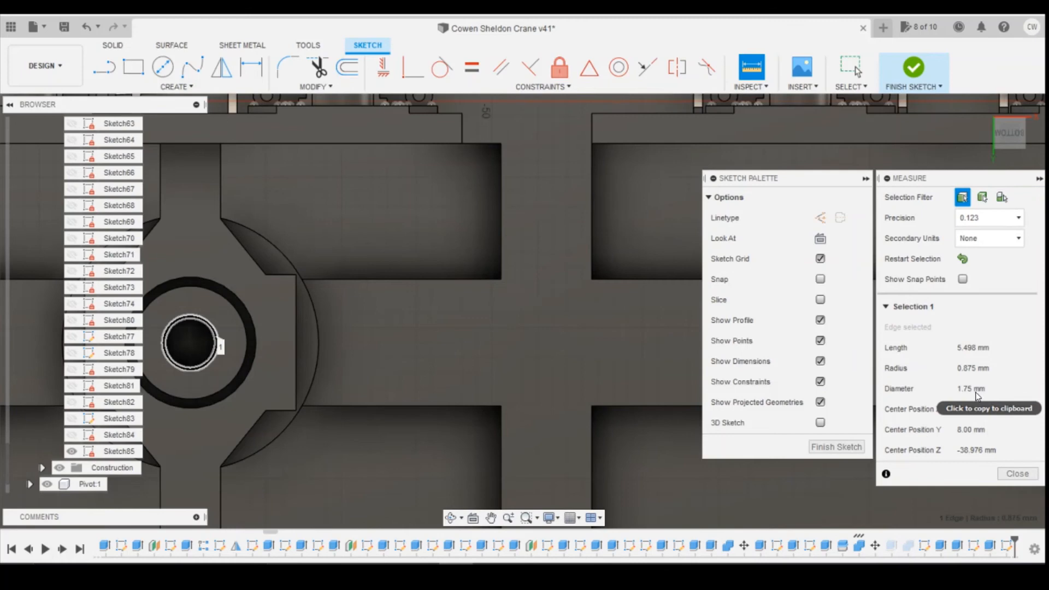
pyautogui.click(1017, 473)
# - Sketch a 1.75 mm diameter circle at the centre of the small boss's end face
pyautogui.scroll(-5, 567, 353)
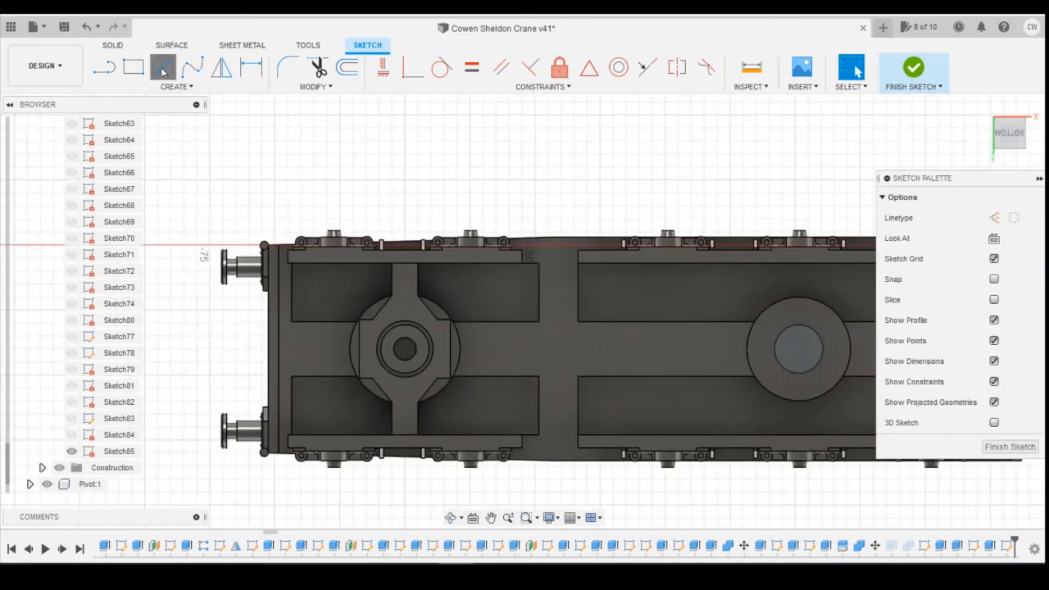
pyautogui.click(163, 70)
pyautogui.click(799, 352)
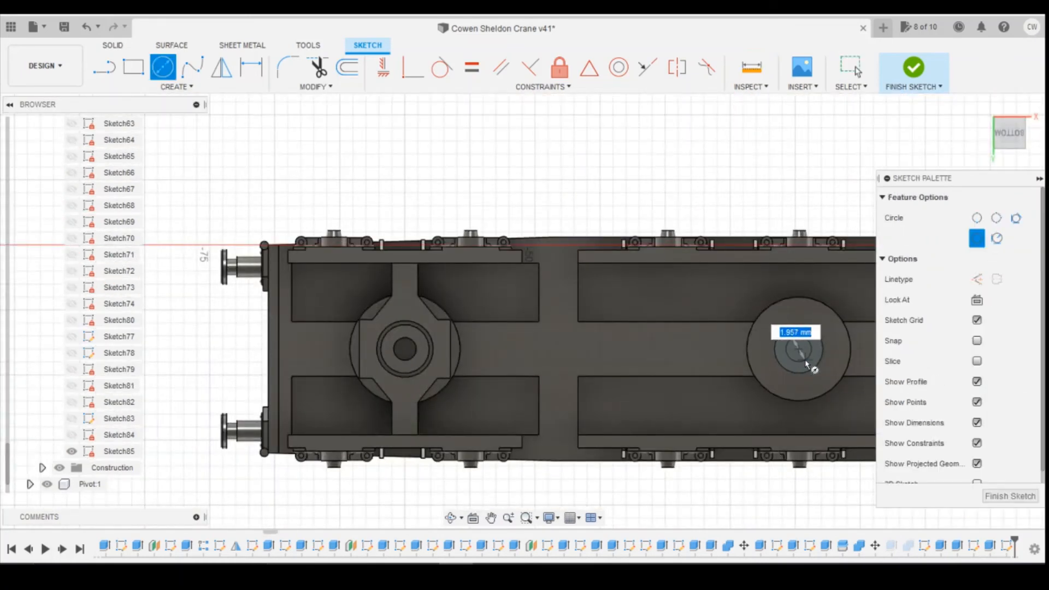
pyautogui.write('75')
pyautogui.press('BackSpace')
pyautogui.press('BackSpace')
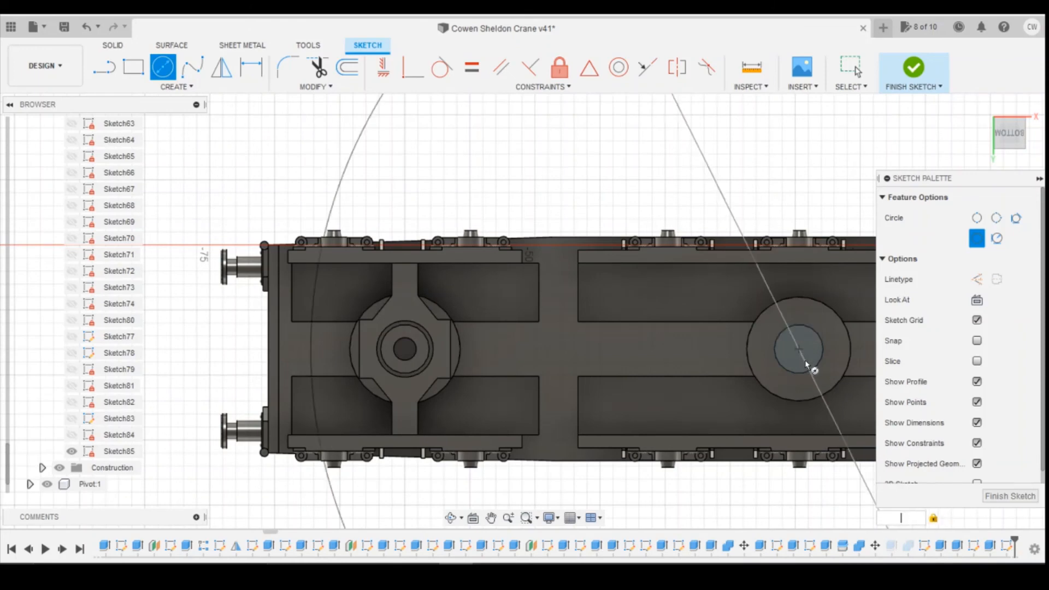
pyautogui.write('1')
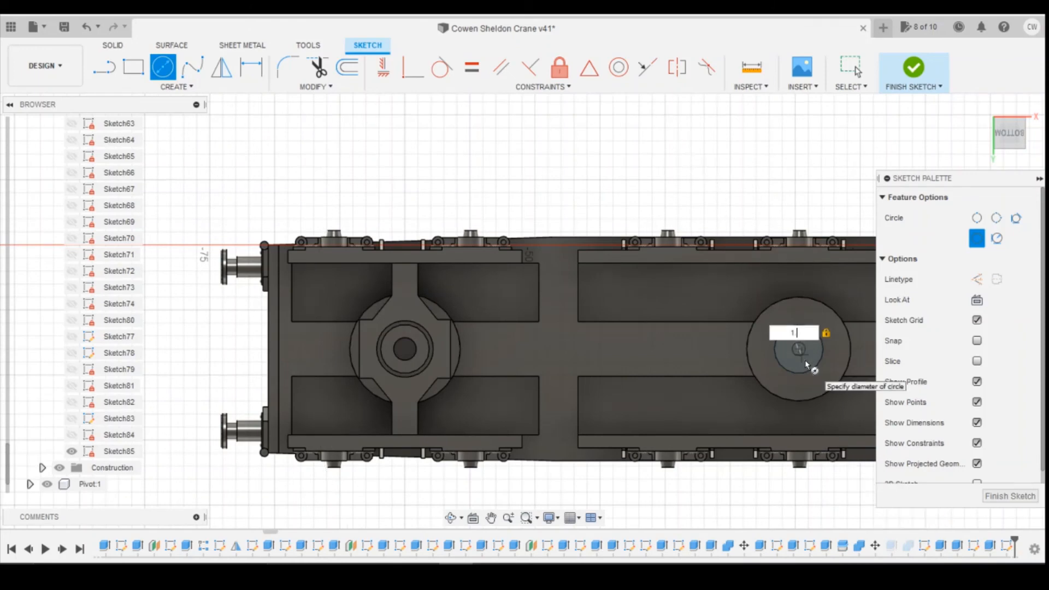
pyautogui.write('.75')
pyautogui.press('Return')
pyautogui.press('Escape')
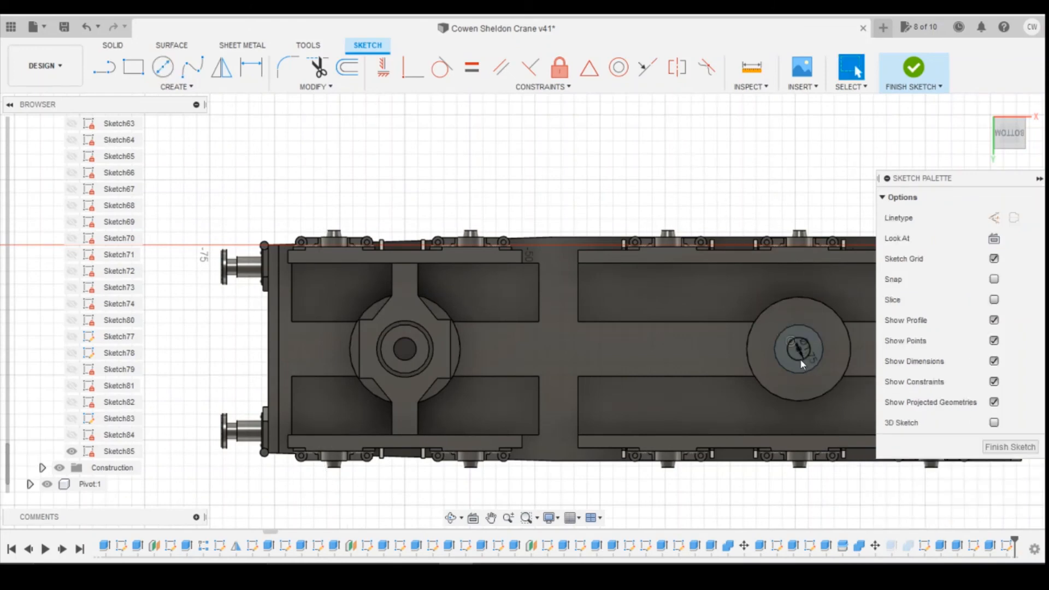
# - Cut the 1.75 mm circle 2.5 mm deep into the small central boss with Extrude
pyautogui.scroll(5, 800, 359)
pyautogui.rightClick(802, 329)
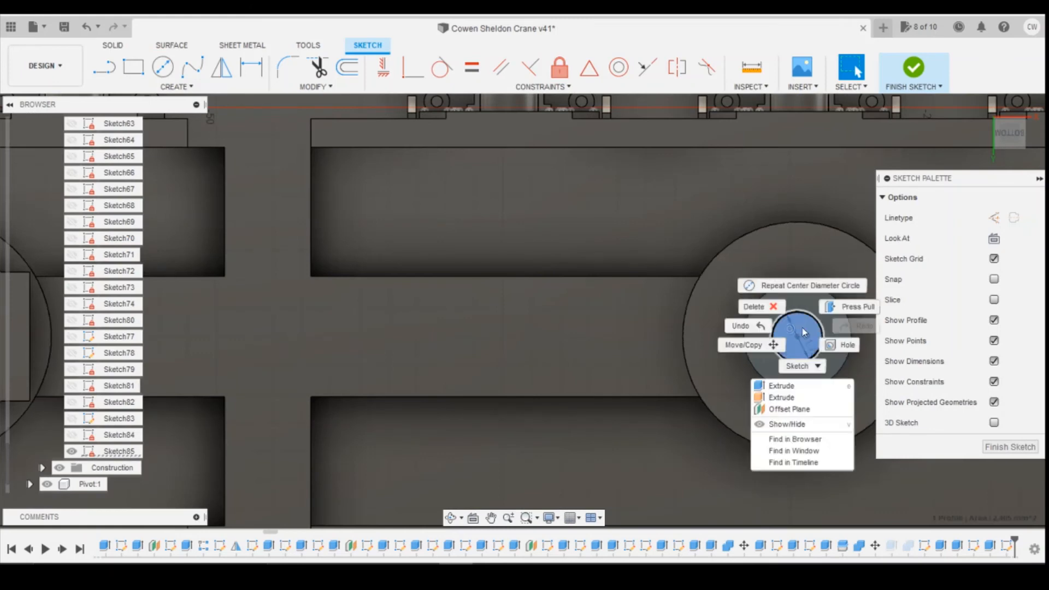
pyautogui.click(781, 386)
pyautogui.scroll(-5, 820, 361)
pyautogui.scroll(4, 457, 355)
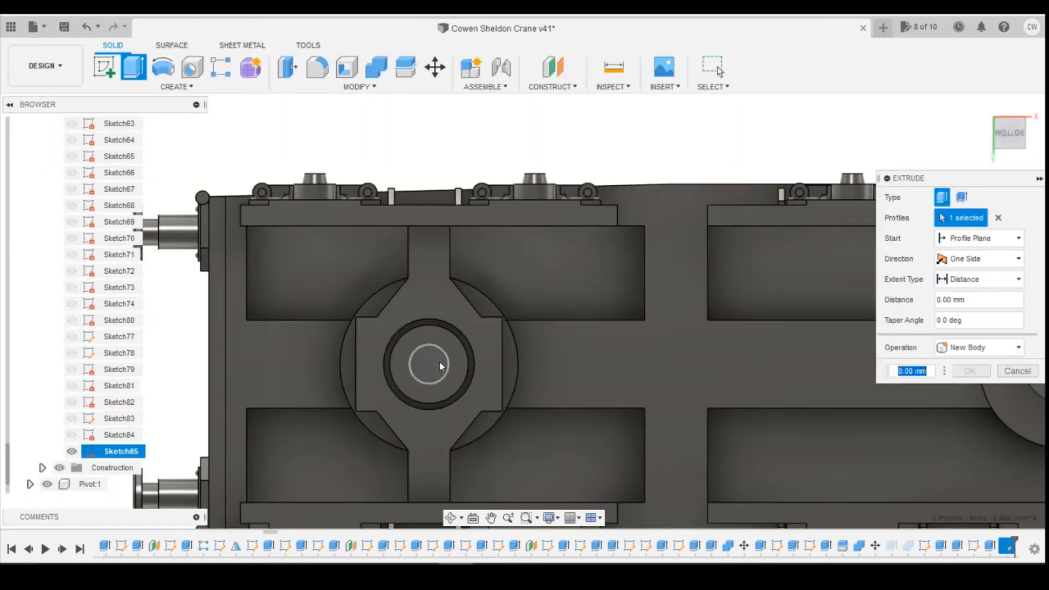
pyautogui.write('-2.5')
pyautogui.scroll(-3, 322, 356)
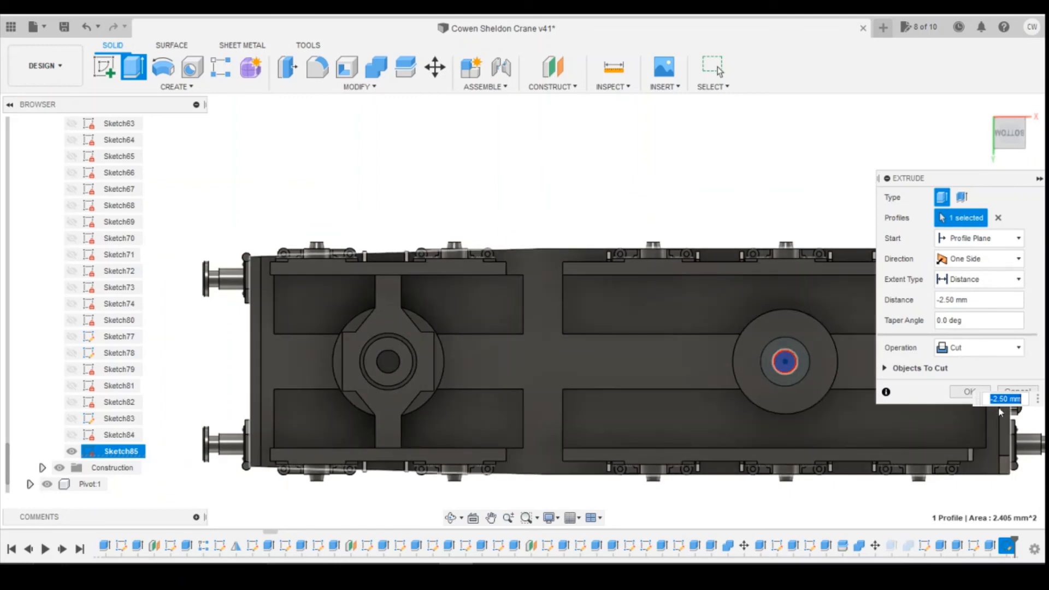
pyautogui.click(969, 392)
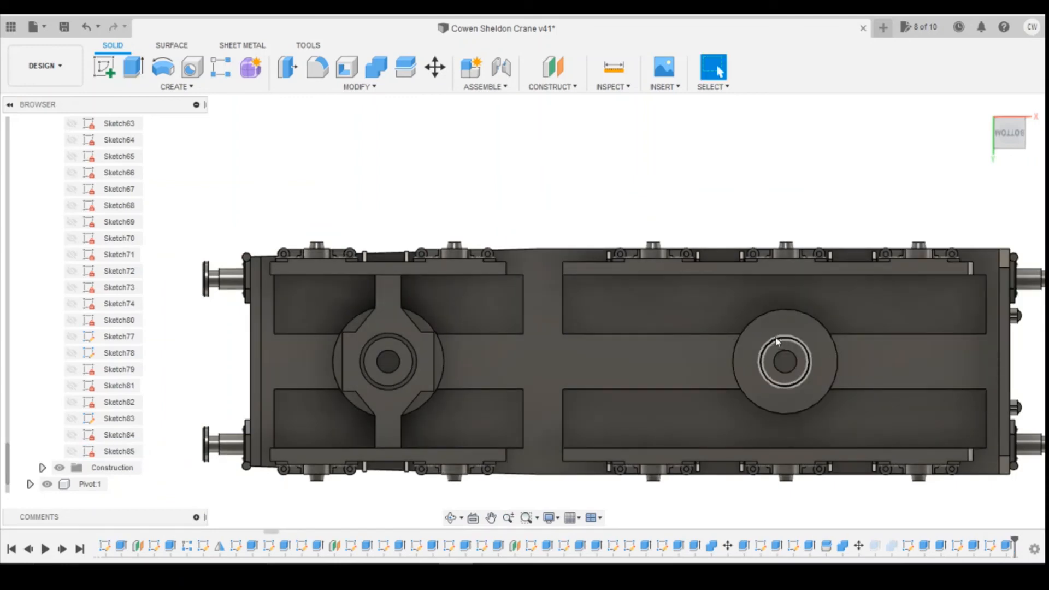
# - Collapse the Crane Chassis sketch list and highlight Body1 to identify it among the chassis bodies
pyautogui.scroll(10, 77, 268)
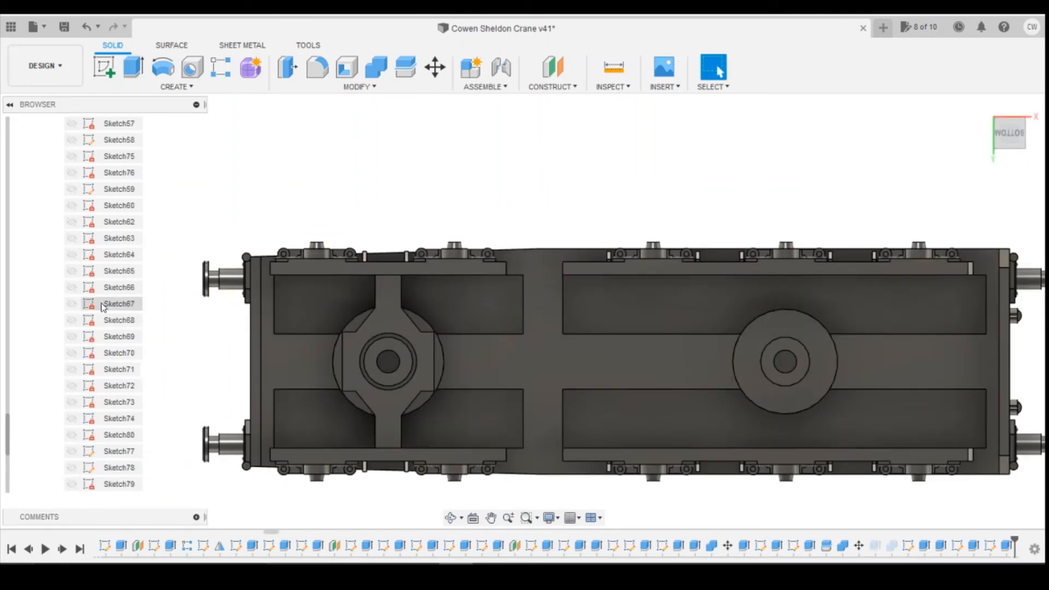
pyautogui.scroll(5, 85, 256)
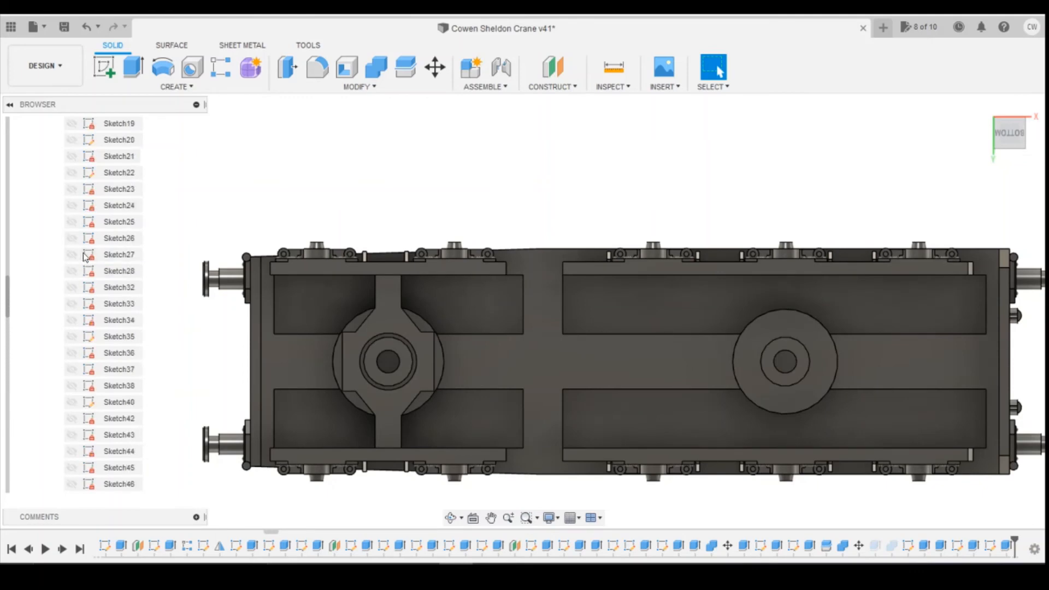
pyautogui.scroll(6, 84, 256)
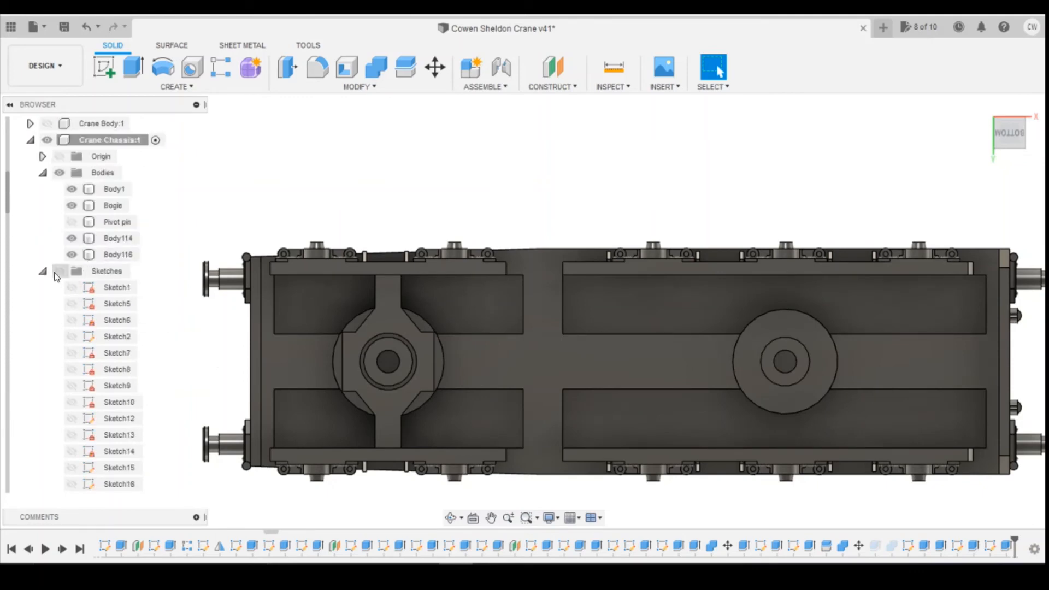
pyautogui.click(44, 271)
pyautogui.click(112, 337)
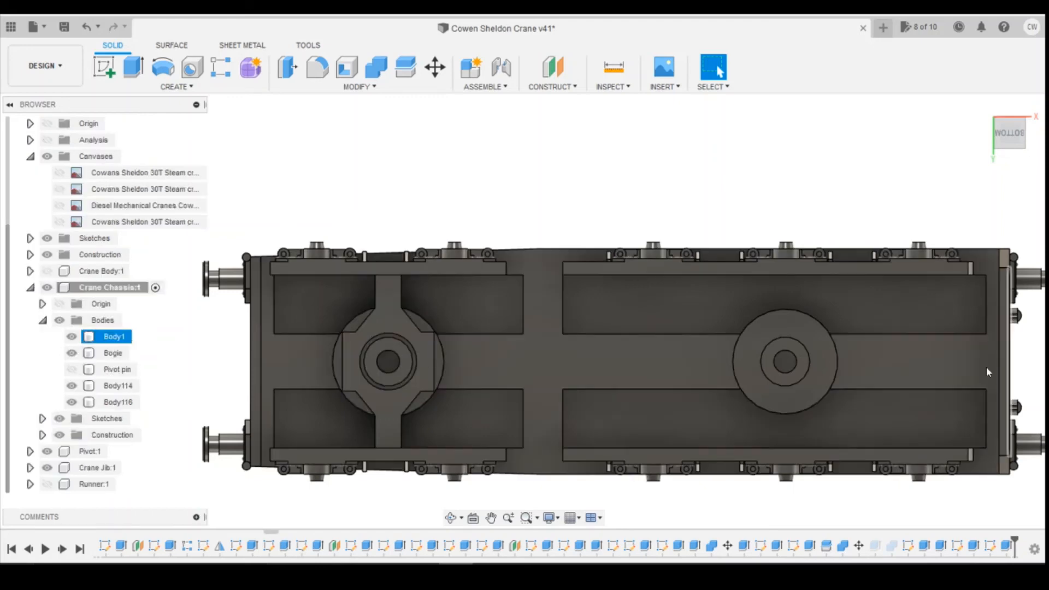
pyautogui.click(941, 201)
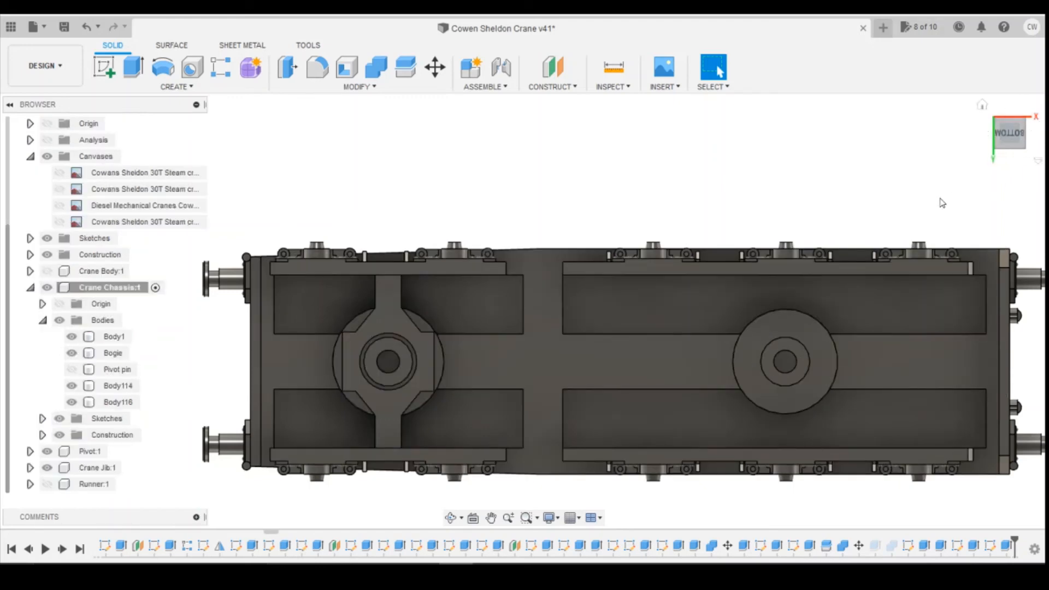
pyautogui.click(1017, 142)
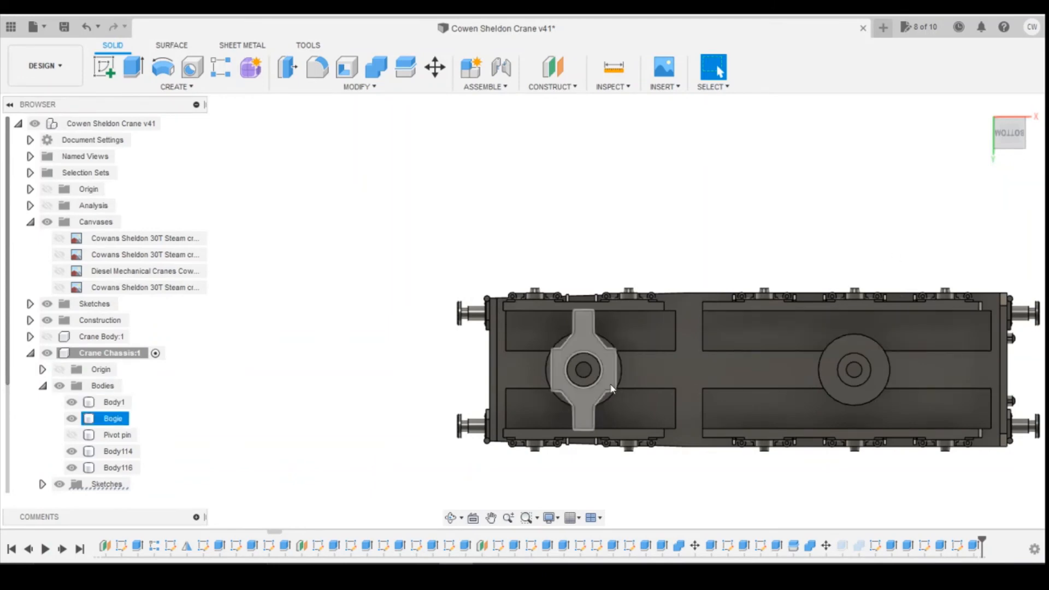
# - Duplicate the Bogie body and move the copy -33 mm along X, clear of the chassis end
pyautogui.rightClick(100, 419)
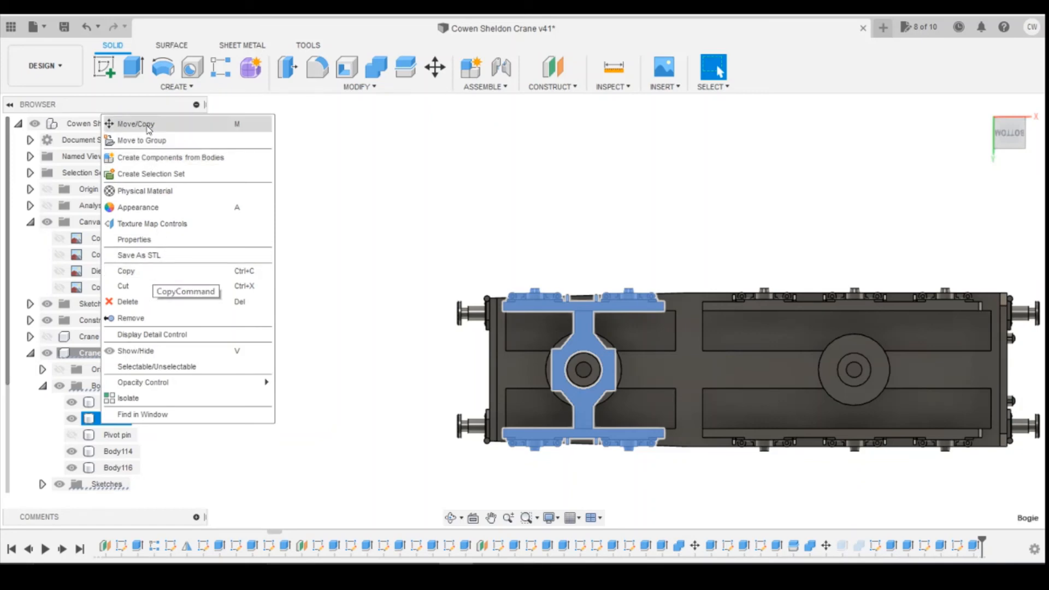
pyautogui.click(139, 272)
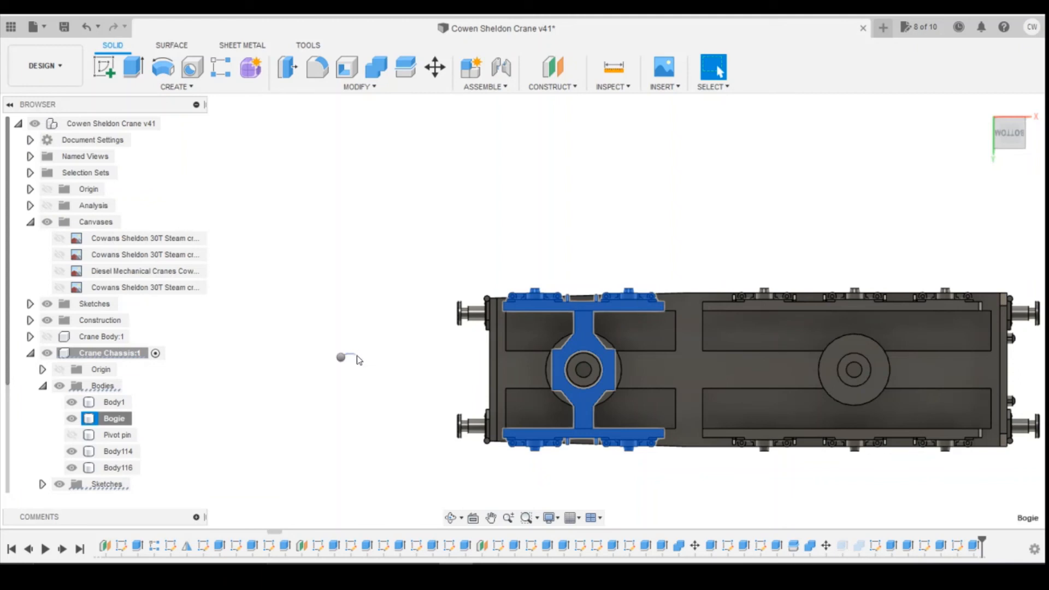
pyautogui.rightClick(360, 360)
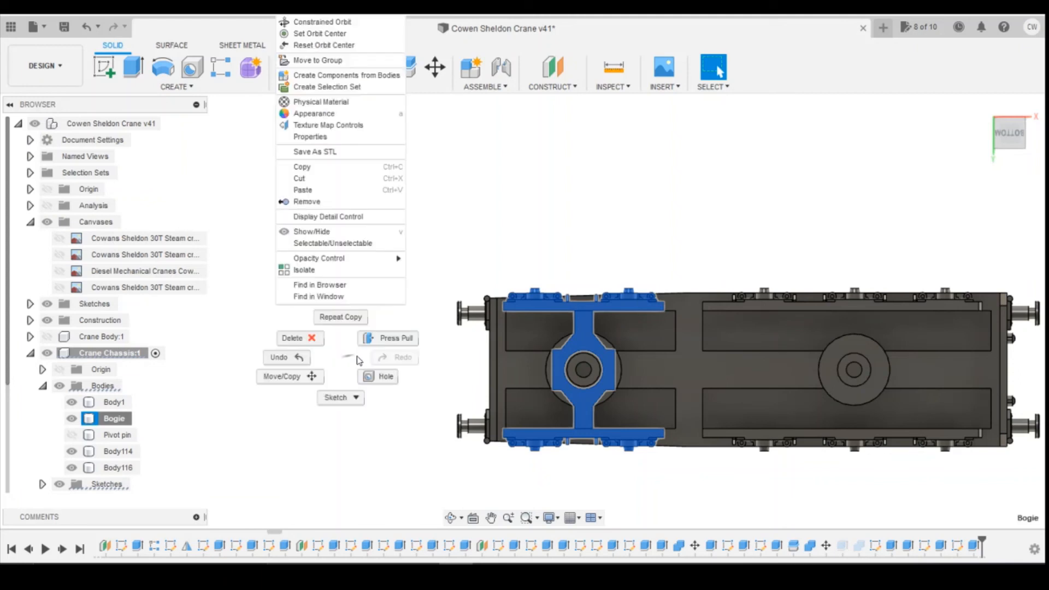
pyautogui.click(337, 191)
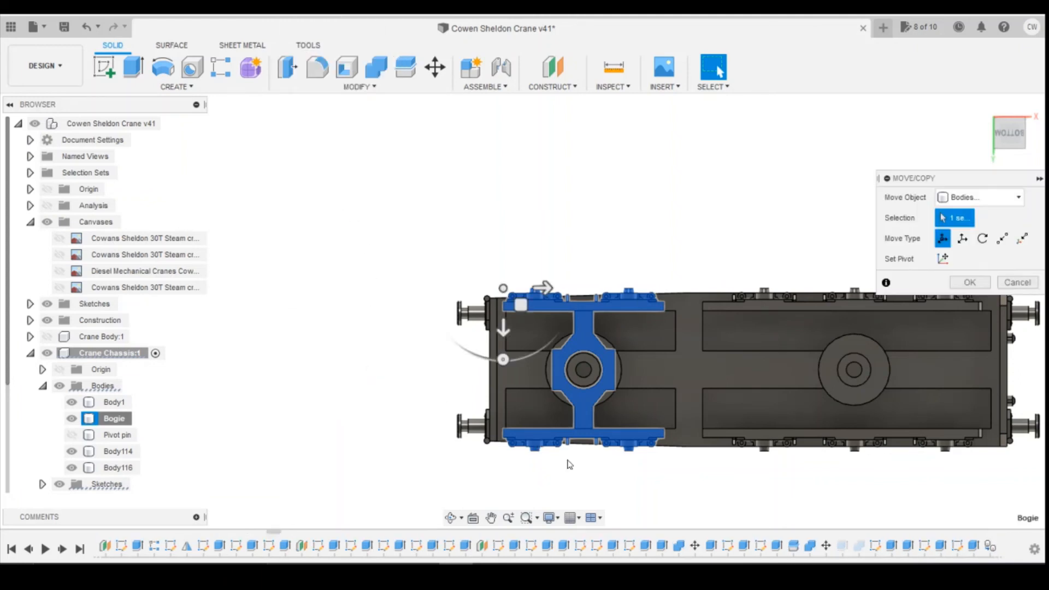
pyautogui.moveTo(560, 322); pyautogui.dragTo(336, 323)
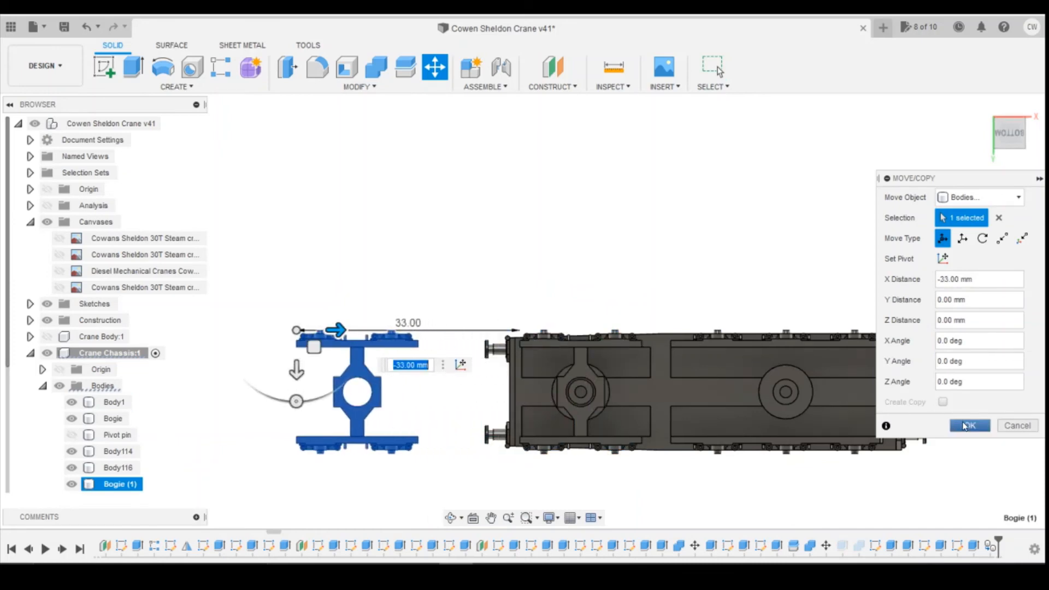
pyautogui.click(965, 426)
pyautogui.scroll(3, 404, 360)
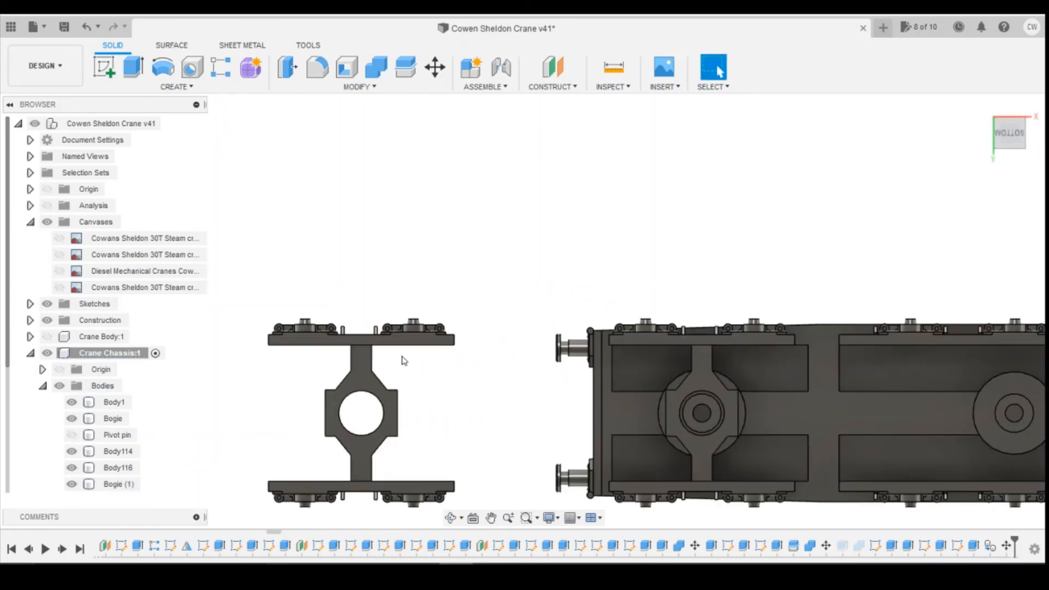
# - Split the copied bogie into centre crossmember and side frames, using the inner faces of both side frames as splitting tools
pyautogui.click(1003, 140)
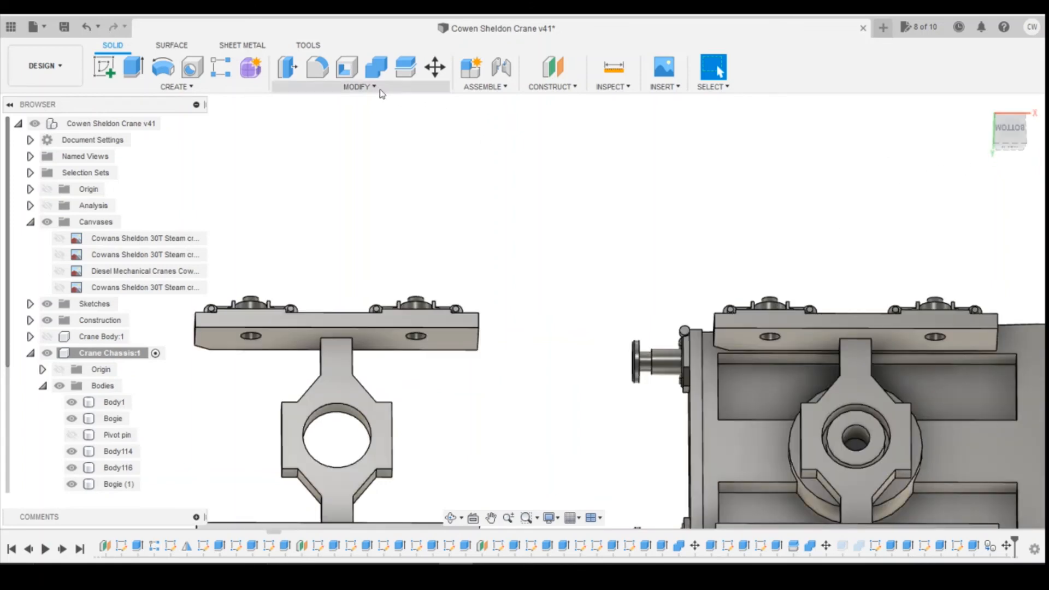
pyautogui.click(405, 67)
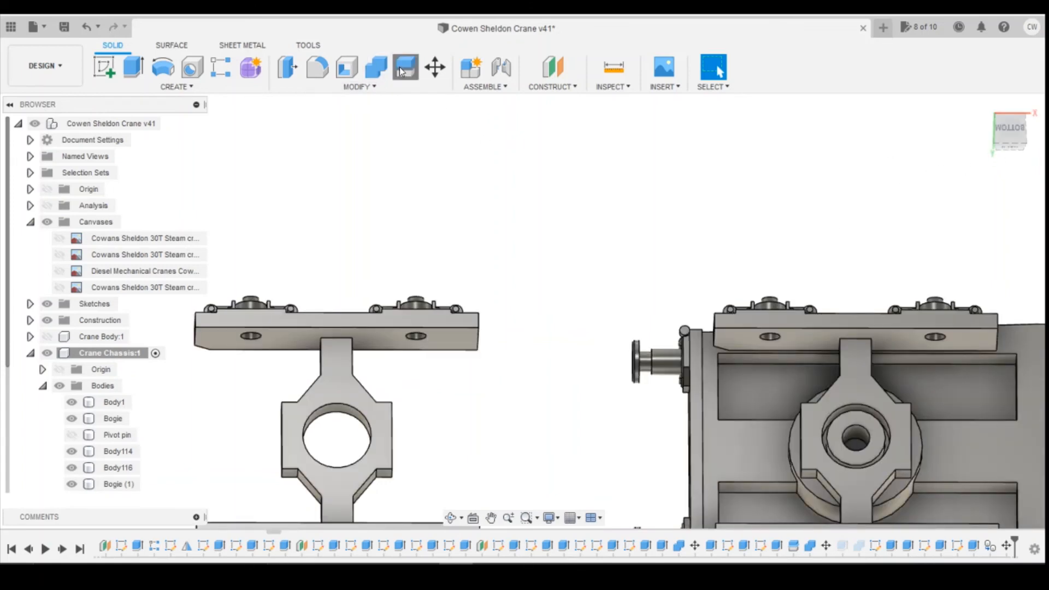
pyautogui.click(375, 345)
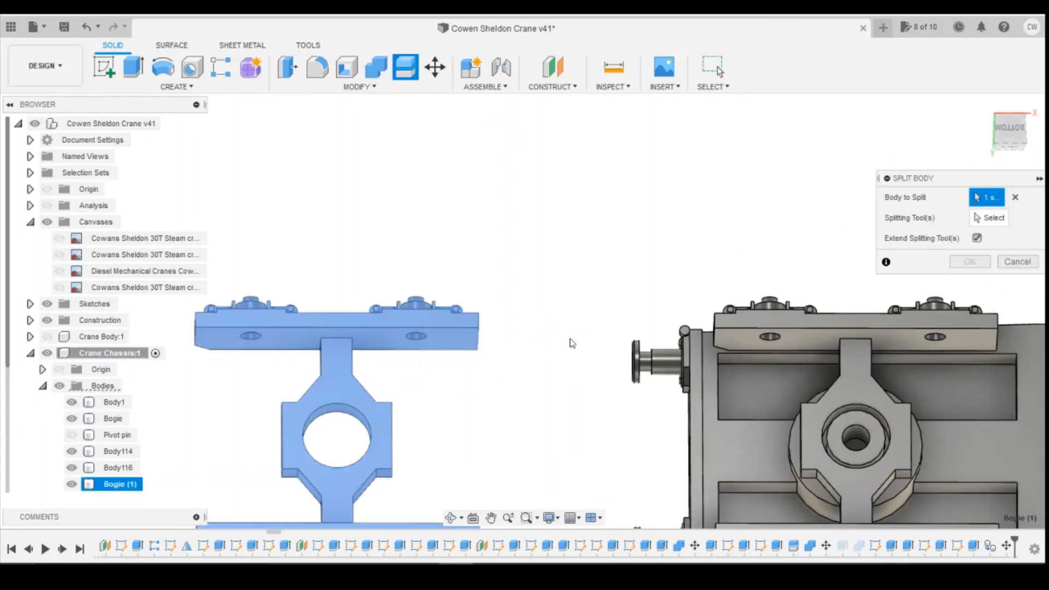
pyautogui.click(370, 344)
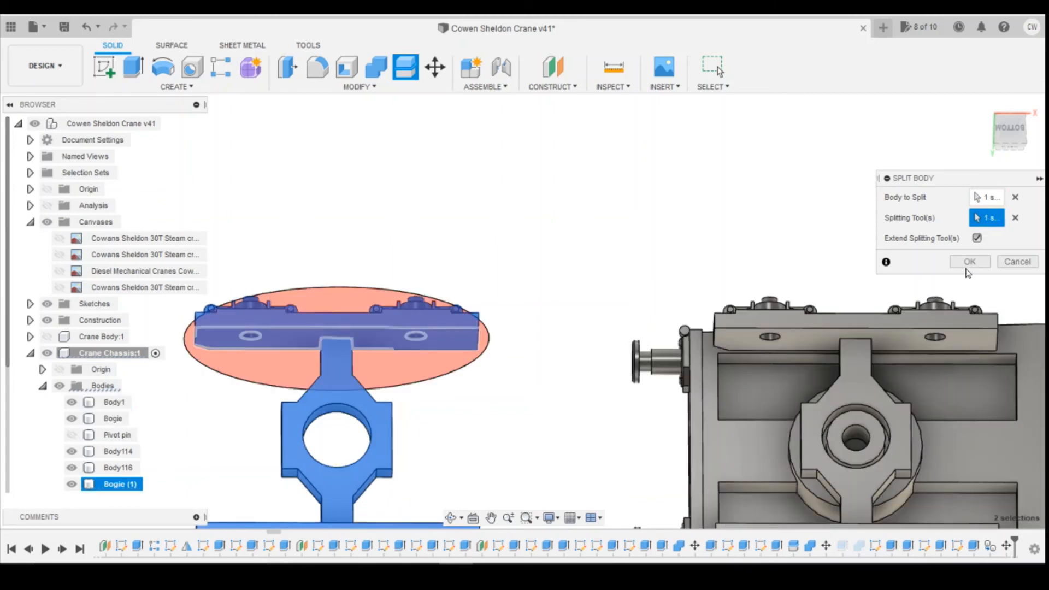
pyautogui.click(1000, 156)
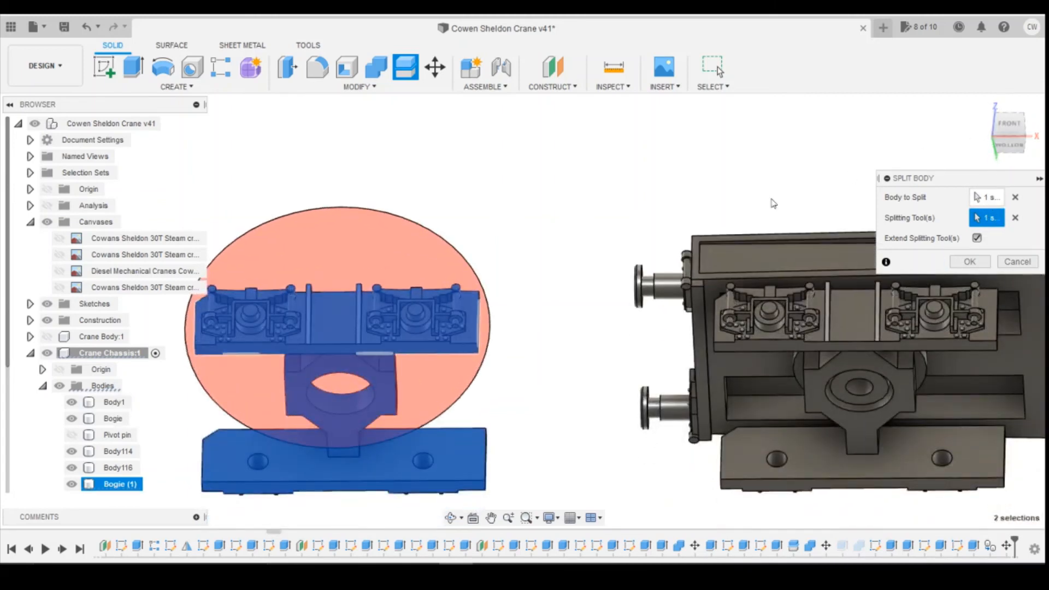
pyautogui.click(470, 462)
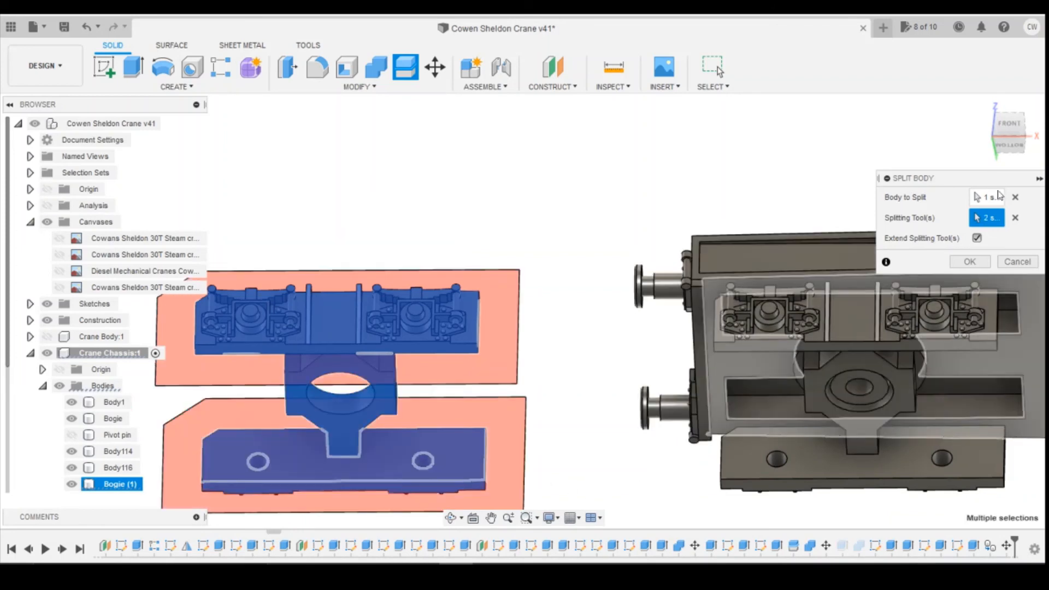
pyautogui.click(970, 262)
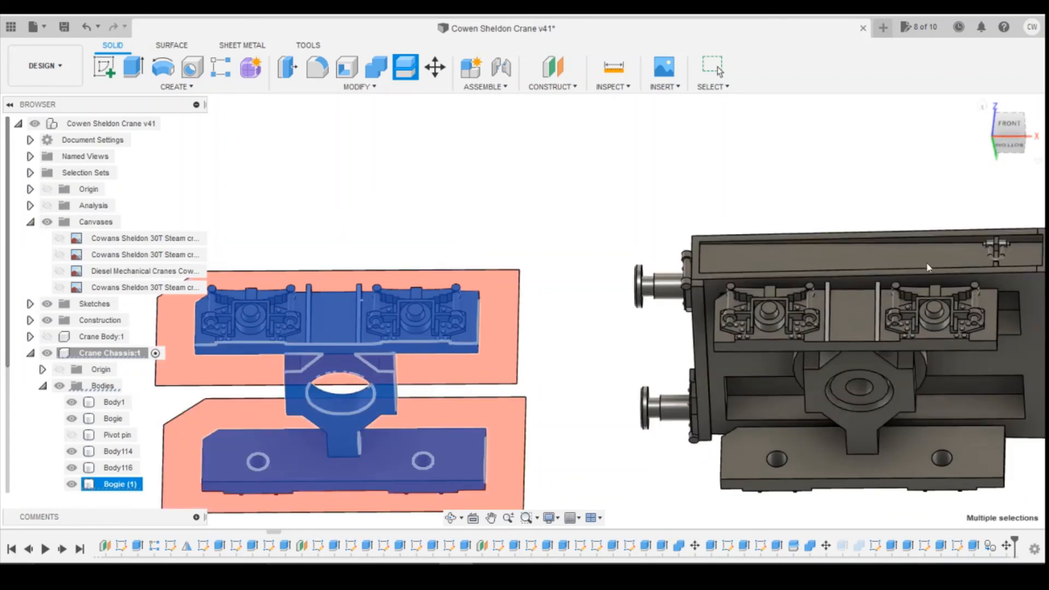
# - Toggle the visibility of the split bogie pieces to identify which body is which
pyautogui.scroll(-2, 82, 467)
pyautogui.scroll(-3, 98, 462)
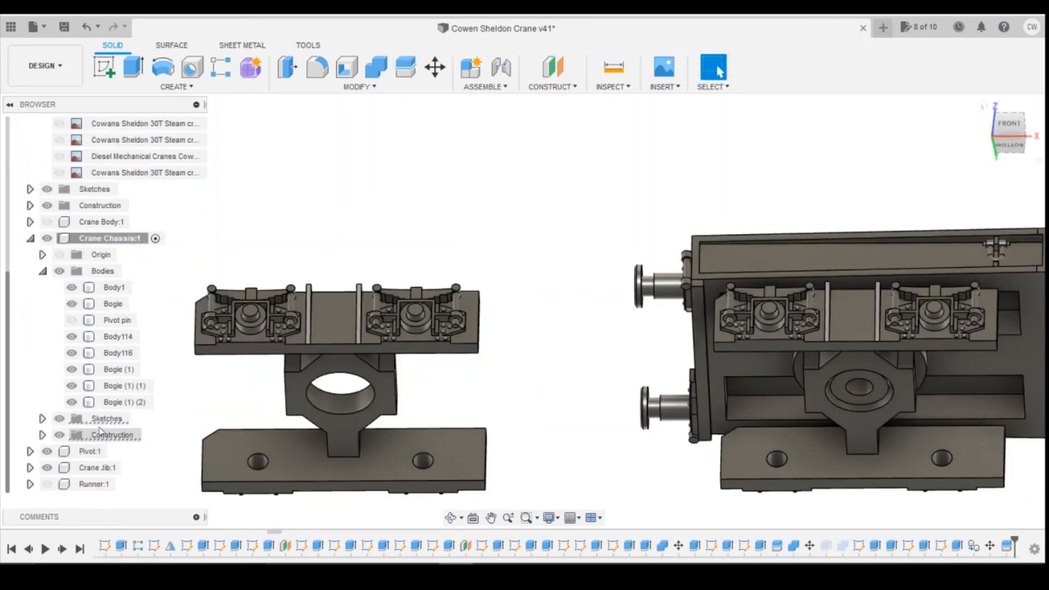
pyautogui.click(72, 402)
pyautogui.click(72, 403)
pyautogui.click(79, 387)
pyautogui.click(78, 370)
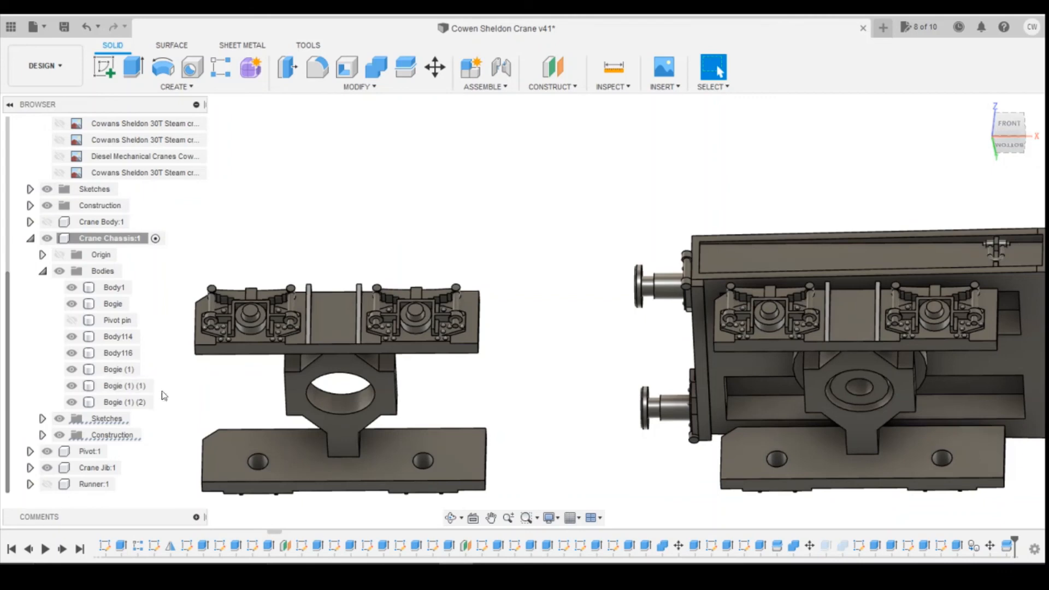
# - Delete the two side frame bodies of the copied bogie, Bogie (1) (1) and Bogie (1), keeping only the centre crossmember
pyautogui.rightClick(136, 386)
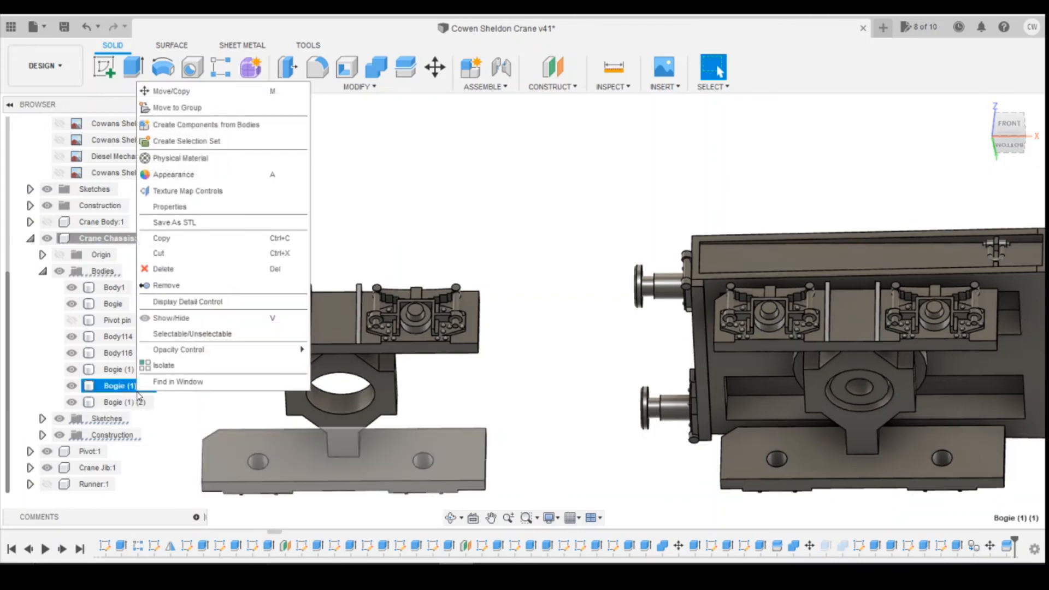
pyautogui.click(128, 386)
pyautogui.press('Delete')
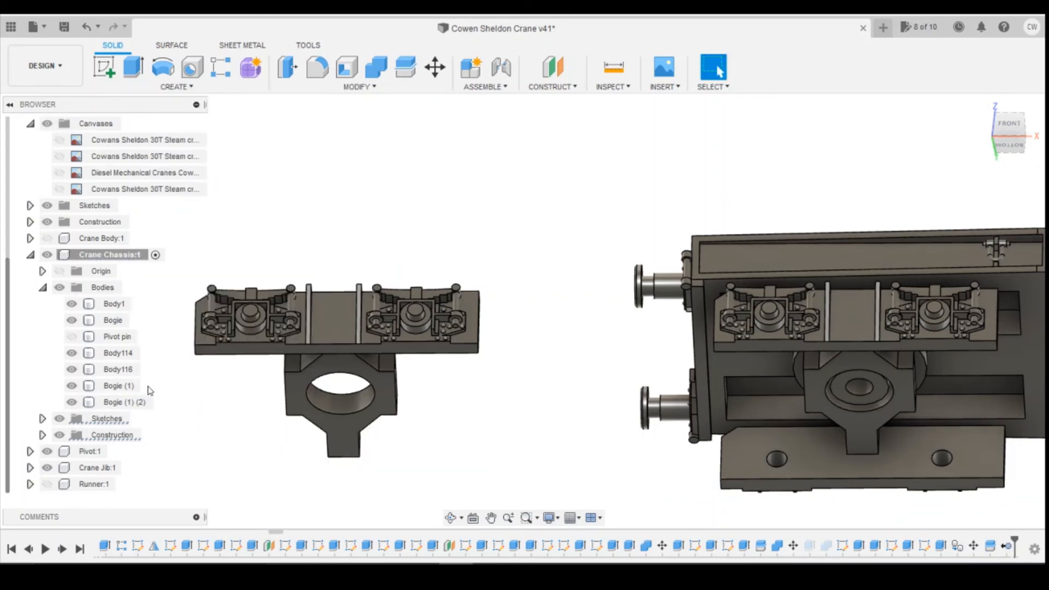
pyautogui.rightClick(129, 387)
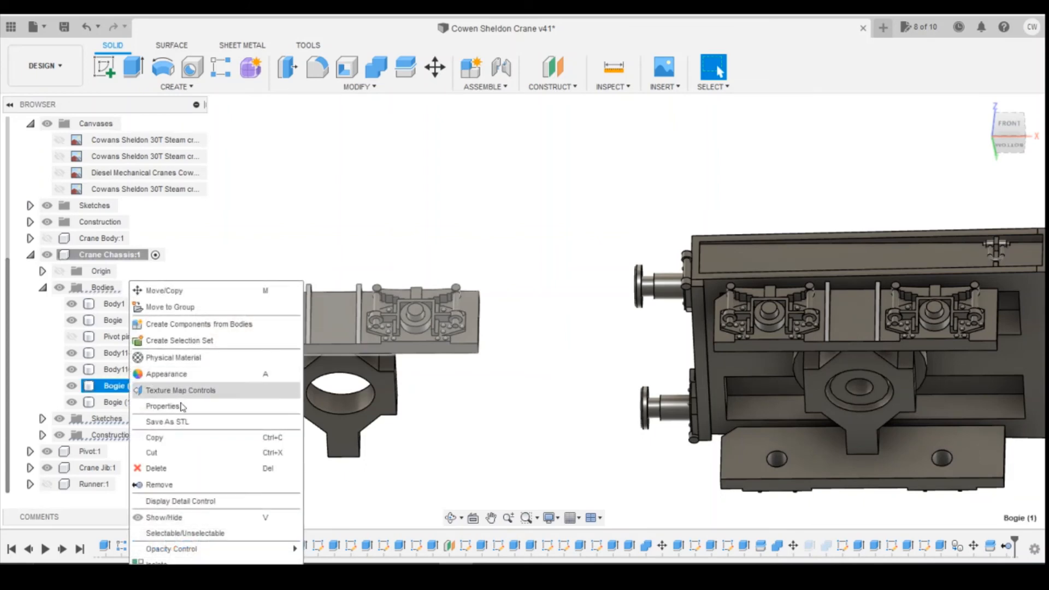
pyautogui.click(208, 496)
pyautogui.press('Delete')
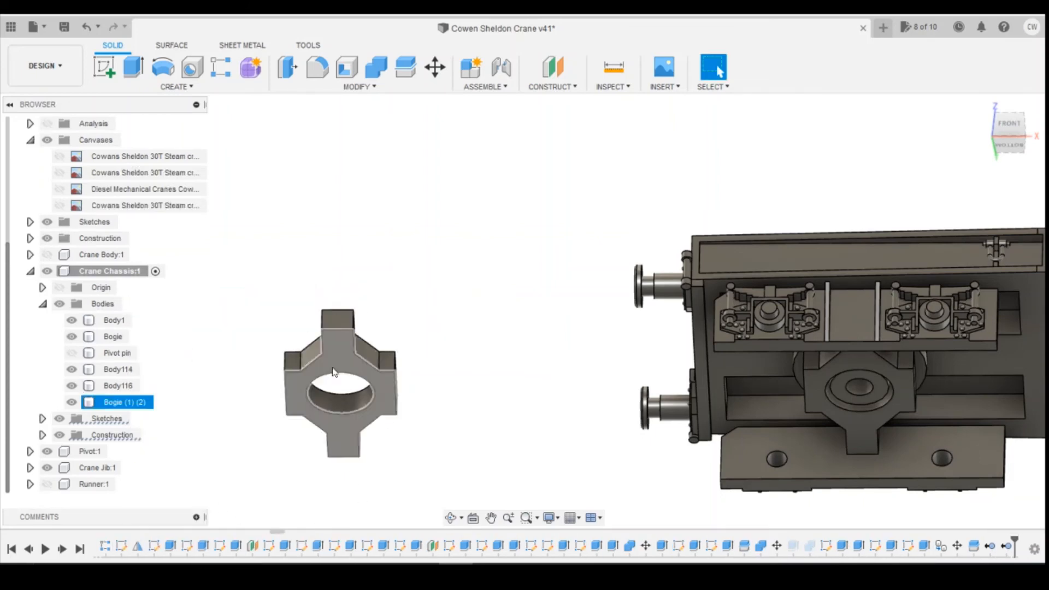
# - Move the Bogie (1) (2) crossmember about 63 mm along X so it sits over the second pivot boss
pyautogui.click(1014, 149)
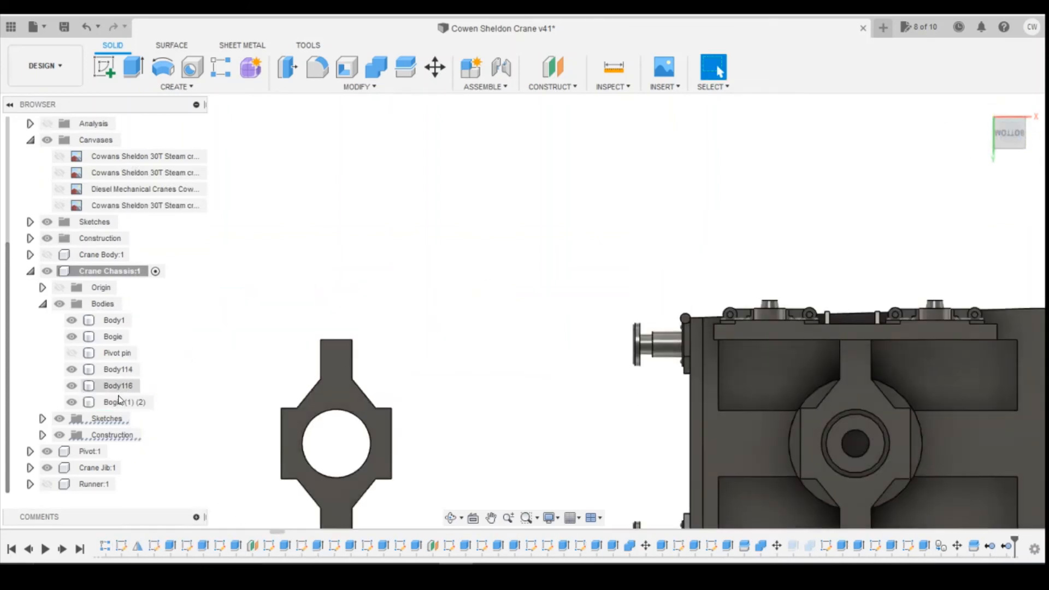
pyautogui.rightClick(126, 402)
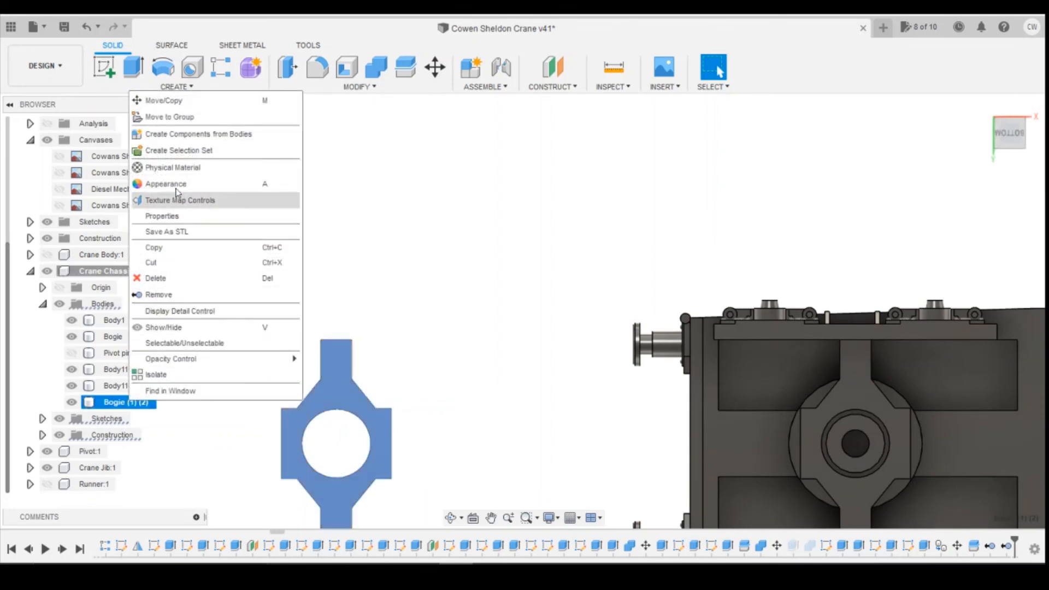
pyautogui.click(163, 101)
pyautogui.scroll(-3, 310, 275)
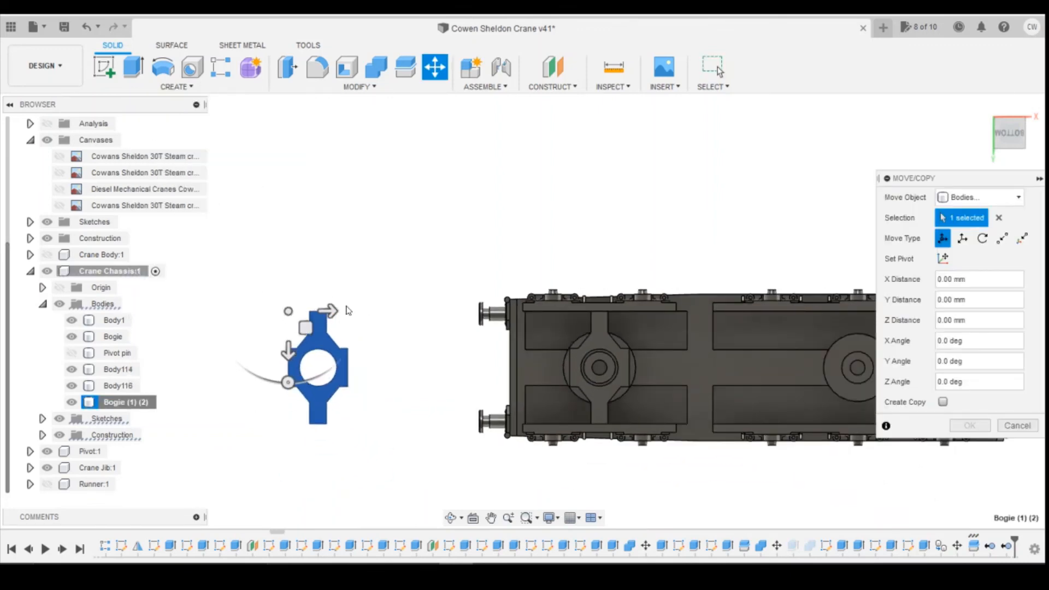
pyautogui.moveTo(322, 311); pyautogui.dragTo(787, 309)
pyautogui.scroll(-2, 552, 344)
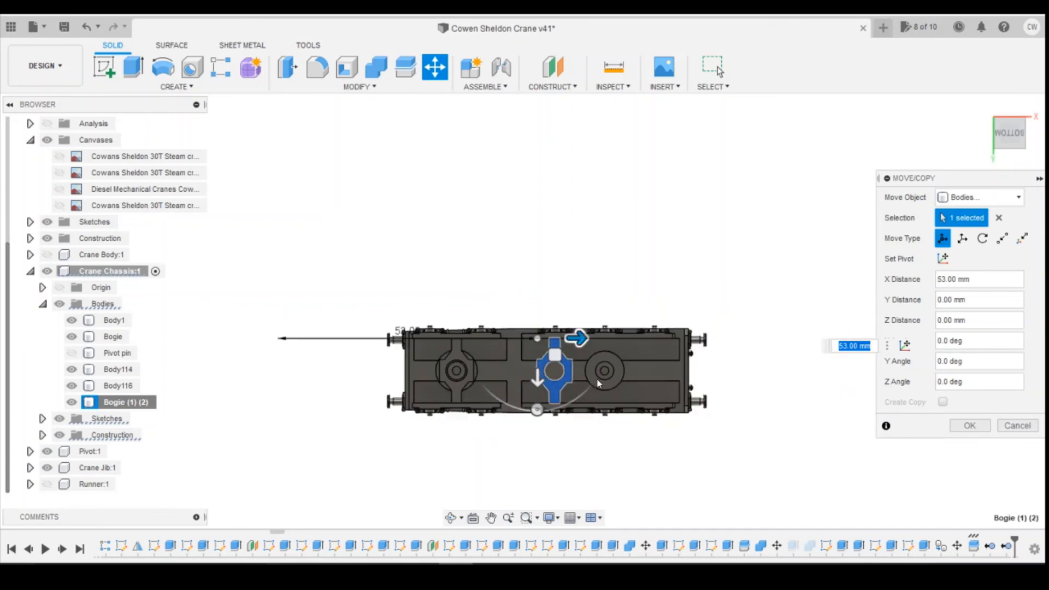
pyautogui.scroll(6, 565, 337)
pyautogui.moveTo(389, 244); pyautogui.dragTo(593, 243)
pyautogui.scroll(3, 590, 235)
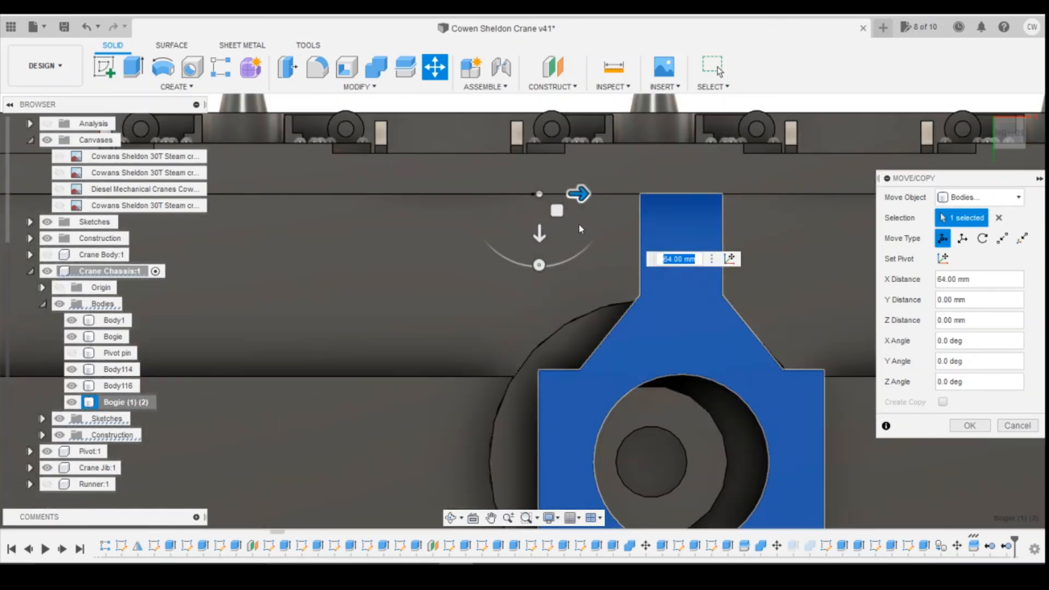
pyautogui.moveTo(586, 194); pyautogui.dragTo(566, 212)
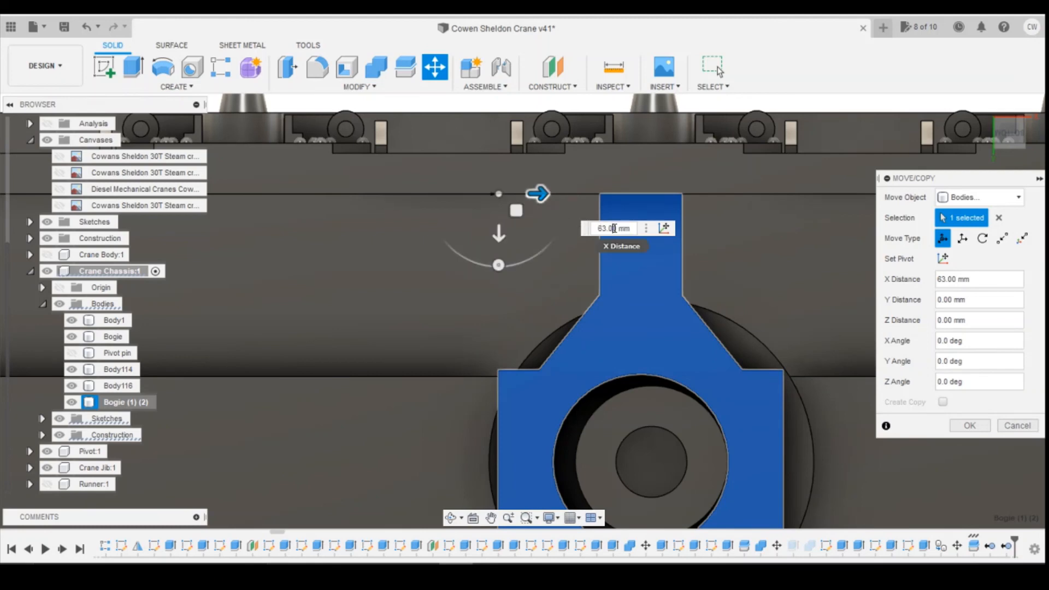
# - Fine-tune the crossmember's X distance to 63.260 mm to centre its hole on the pivot boss, and finish the move
pyautogui.write('3')
pyautogui.press('Return')
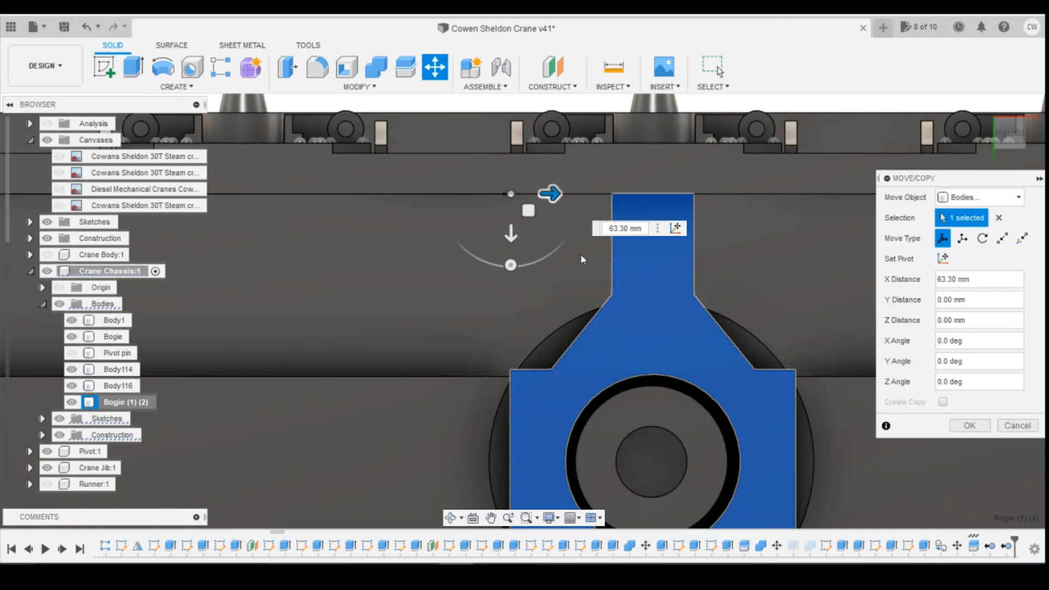
pyautogui.press('BackSpace')
pyautogui.write('25')
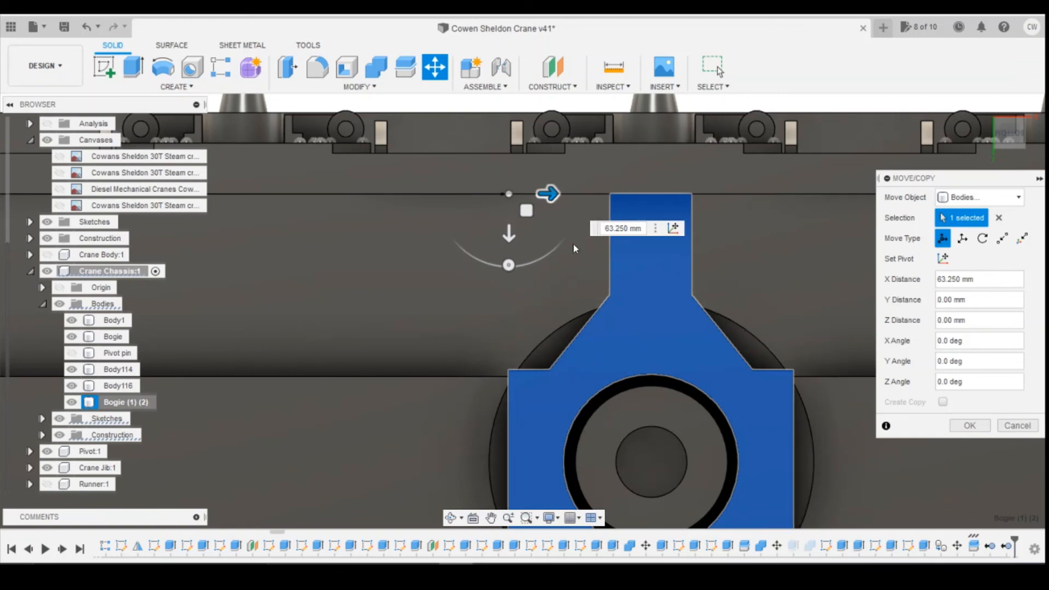
pyautogui.press('BackSpace')
pyautogui.write('6')
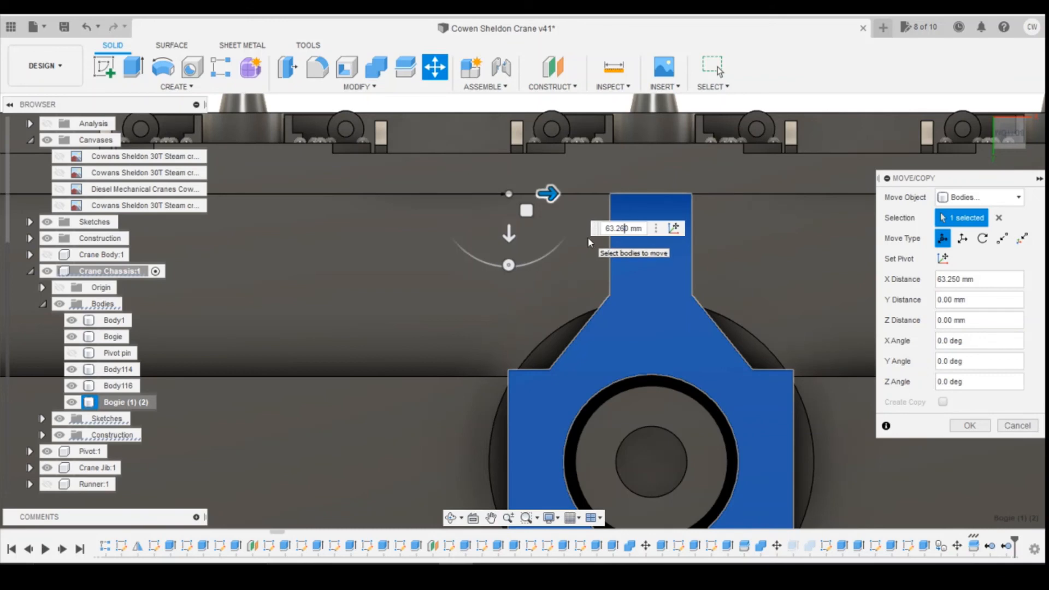
pyautogui.scroll(-3, 566, 247)
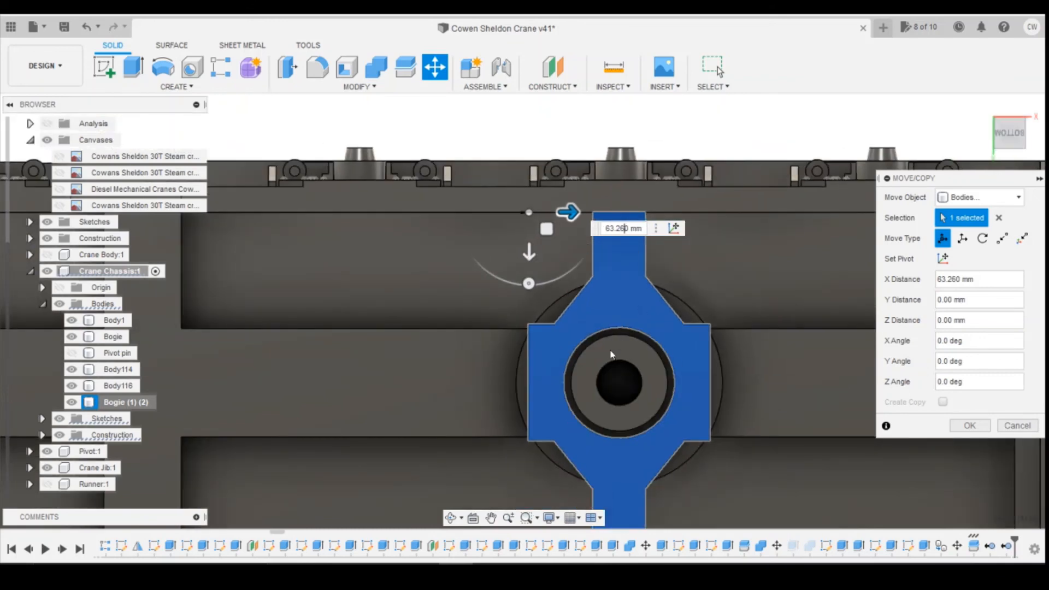
pyautogui.scroll(-3, 612, 354)
pyautogui.press('Return')
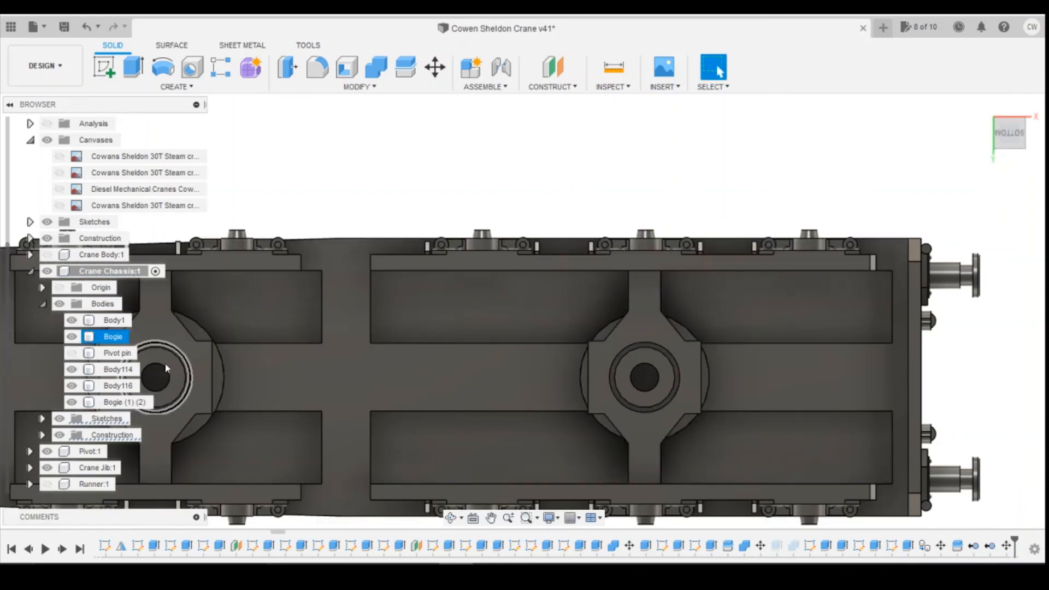
# - Rename the moved crossmember body Bogie (1) (2) as Bogie 2
pyautogui.click(134, 405)
pyautogui.rightClick(134, 405)
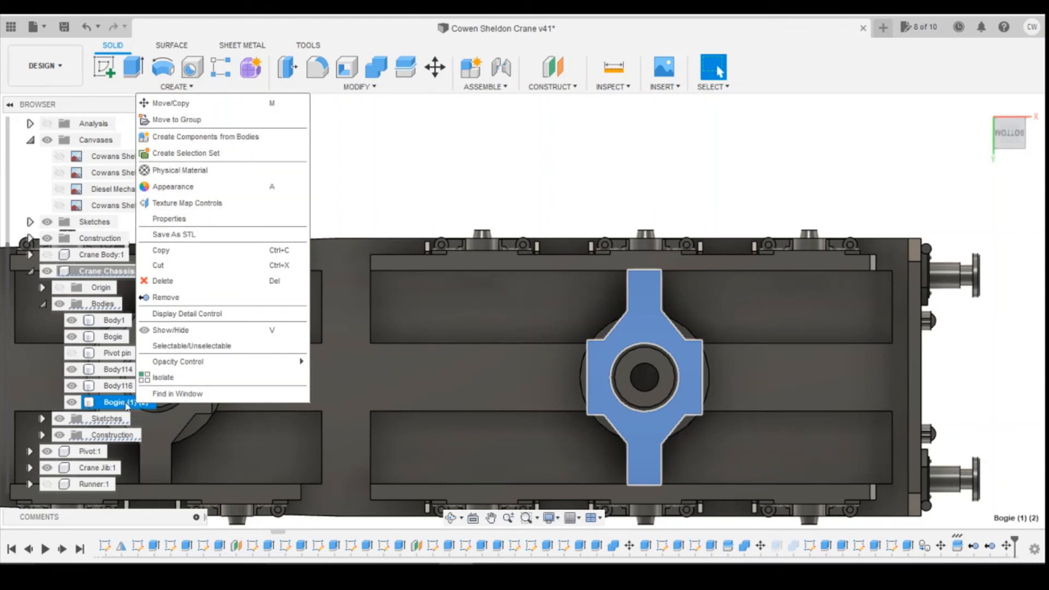
pyautogui.doubleClick(138, 404)
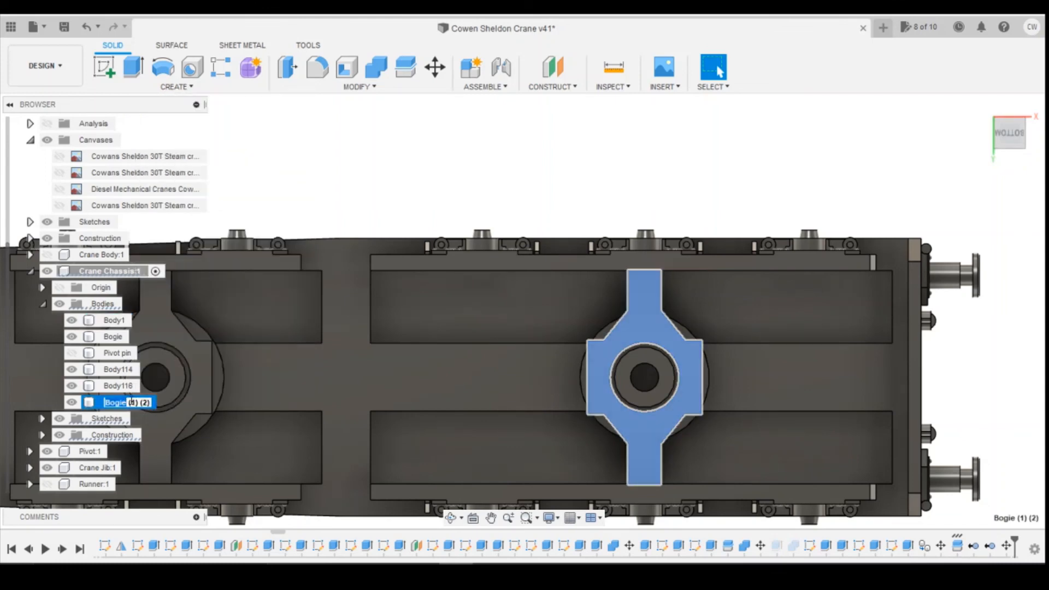
pyautogui.moveTo(128, 403); pyautogui.dragTo(176, 405)
pyautogui.write('2')
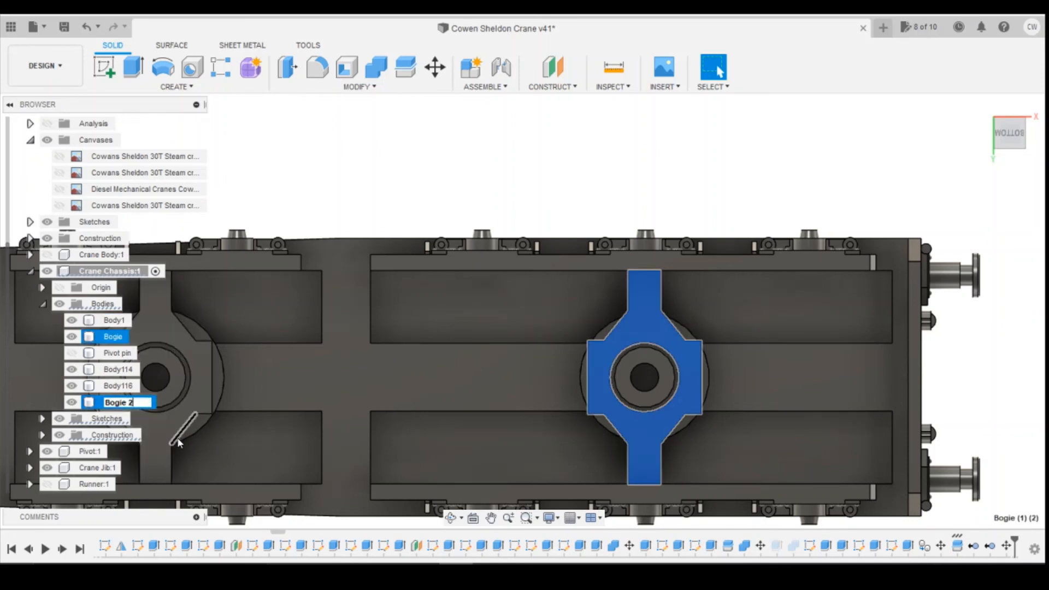
pyautogui.press('Return')
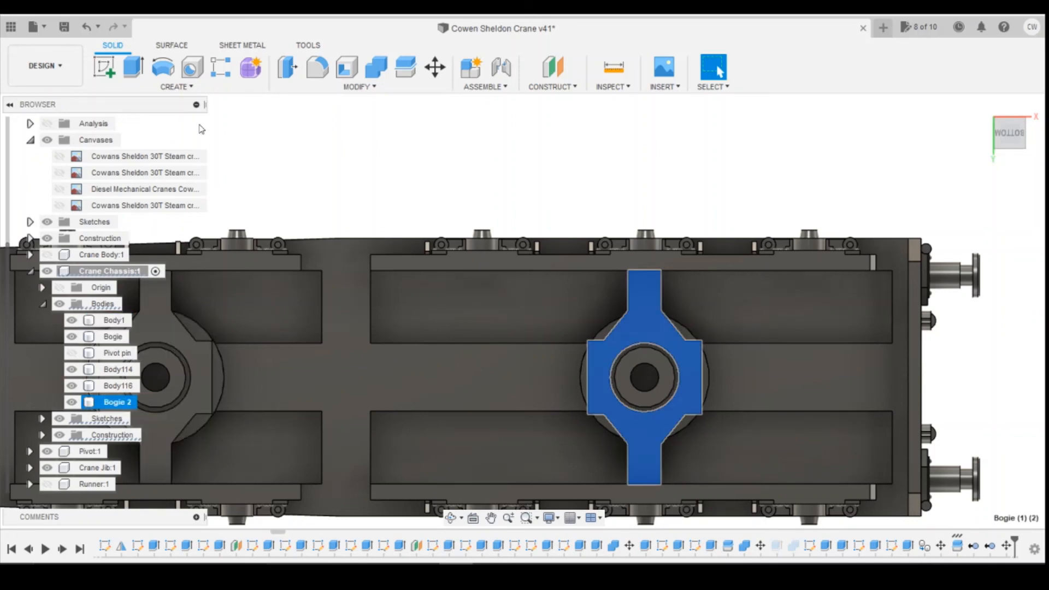
# - Join side frames Body114 and Body116 to the Bogie 2 crossmember with Combine
pyautogui.click(386, 74)
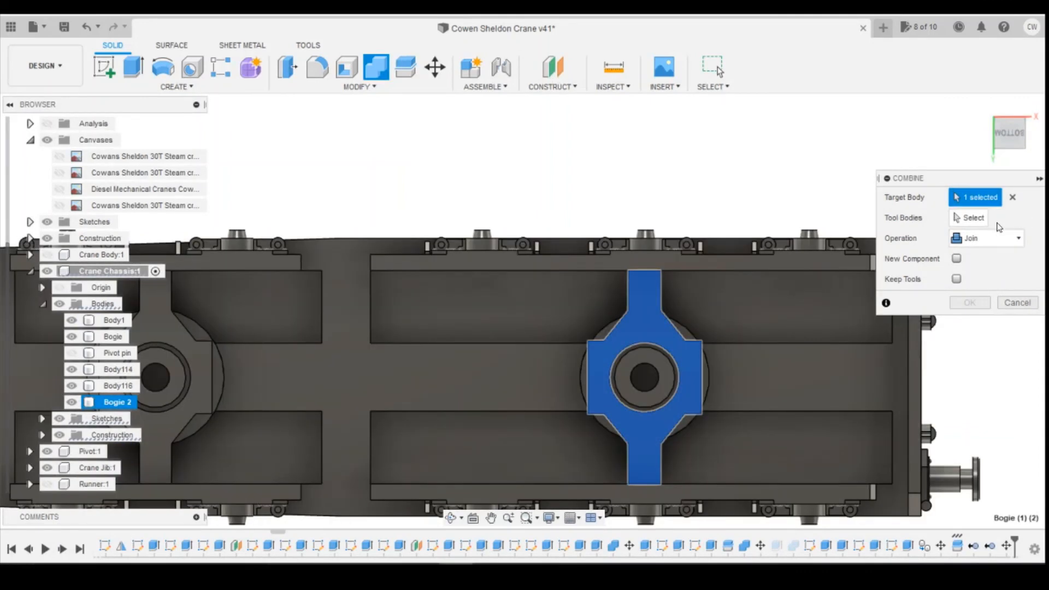
pyautogui.click(971, 218)
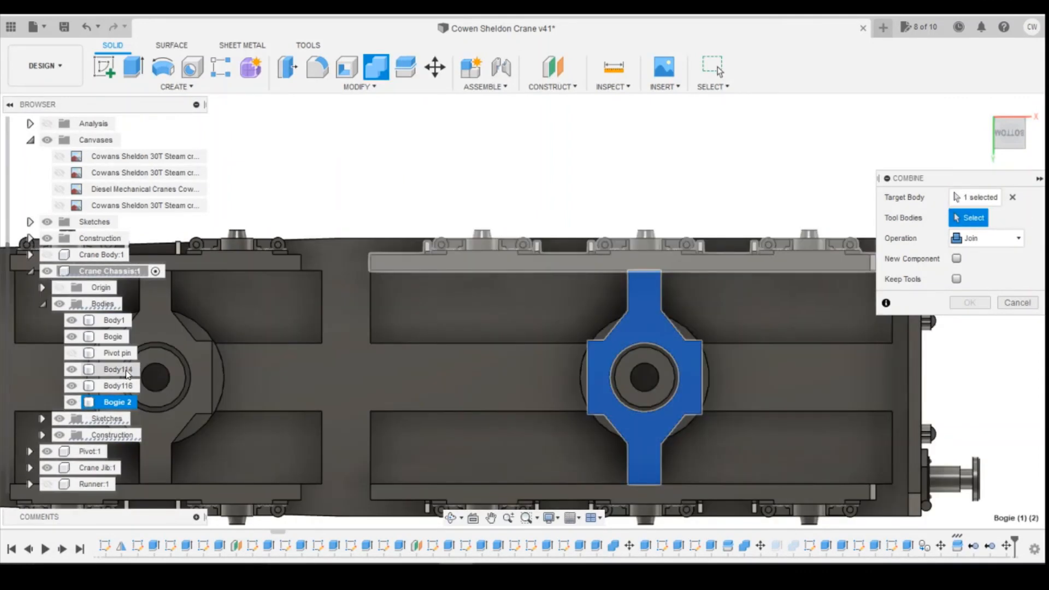
pyautogui.click(119, 370)
pyautogui.click(125, 386)
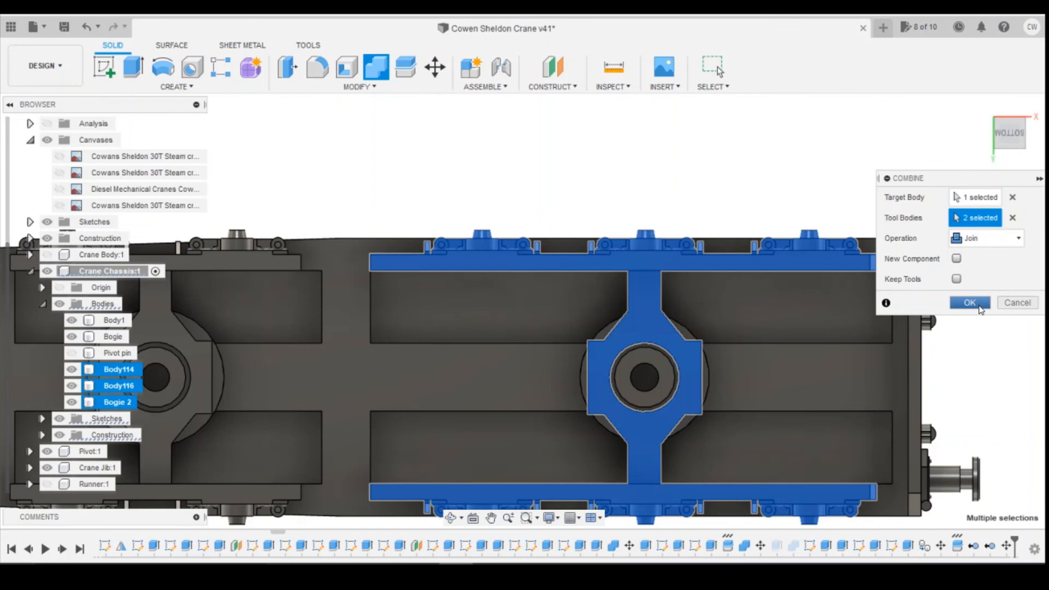
pyautogui.click(971, 302)
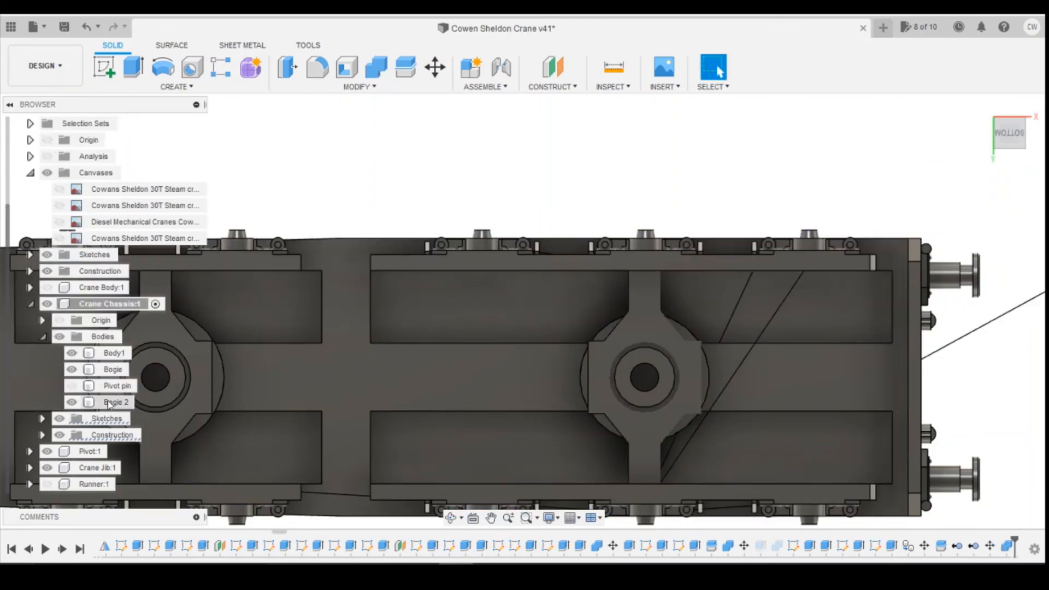
# - Fit the whole chassis in view, and step the timeline back one feature and forward again to refresh the display
pyautogui.press('F6')
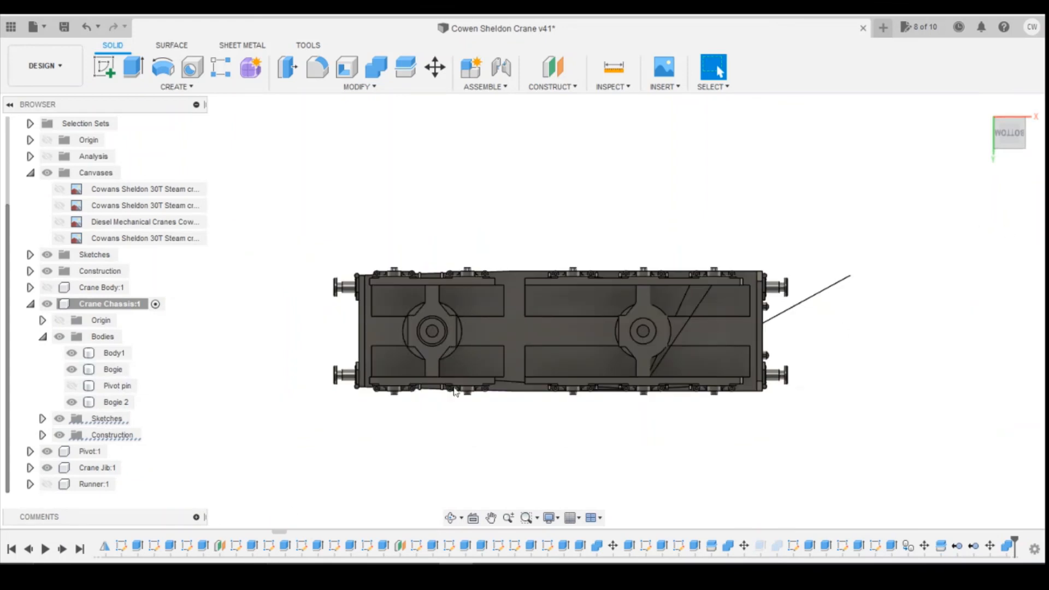
pyautogui.click(32, 549)
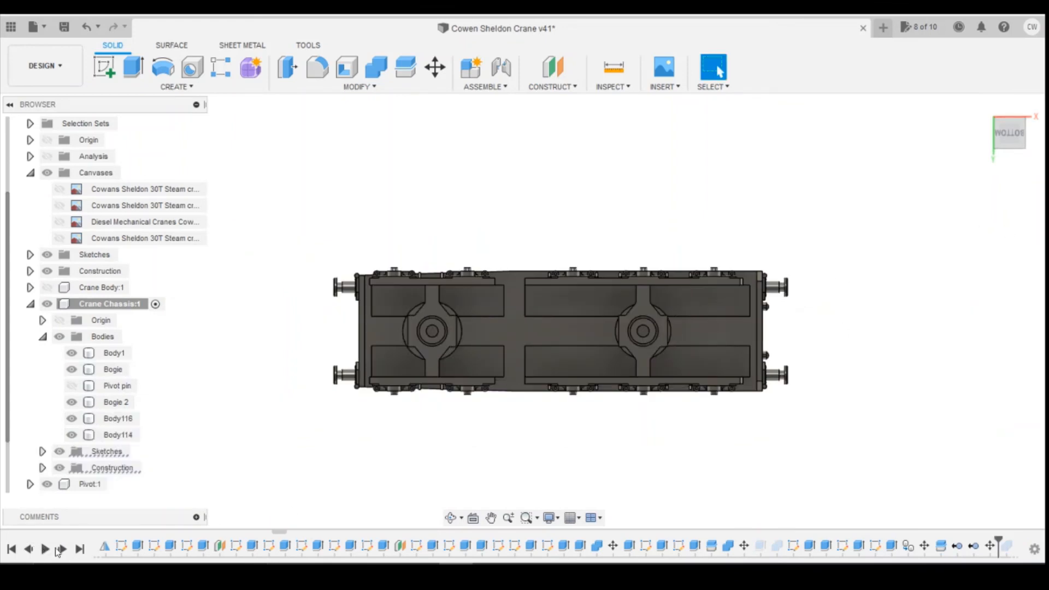
pyautogui.click(61, 549)
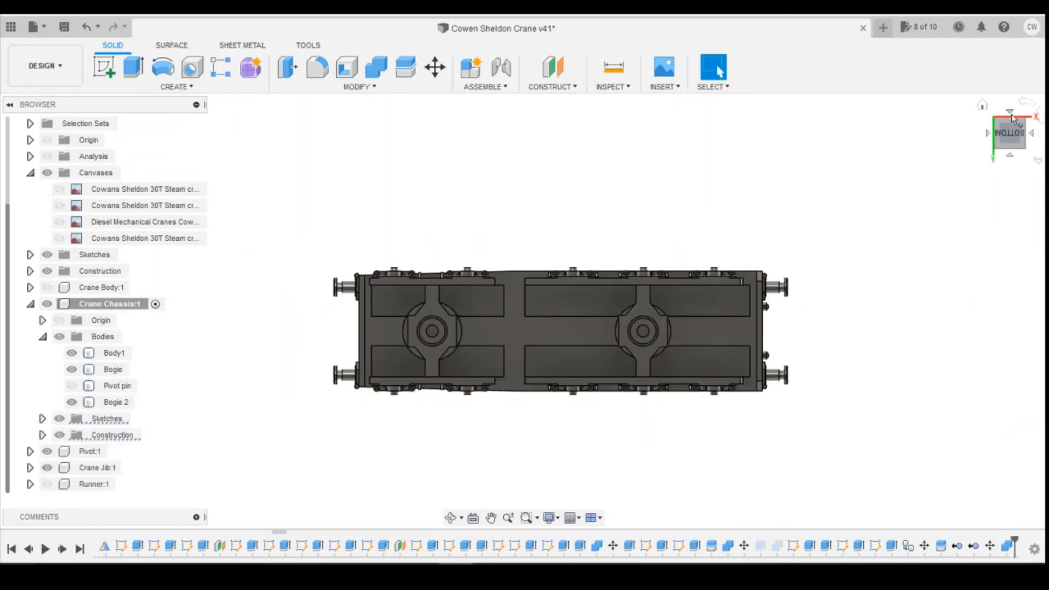
# - Export the chassis Body1 for 3D printing at Medium refinement as an STL file named chassis test 3
pyautogui.moveTo(1017, 134)
pyautogui.mouseDown()
pyautogui.moveTo(1017, 162)
pyautogui.moveTo(1017, 135)
pyautogui.mouseUp()
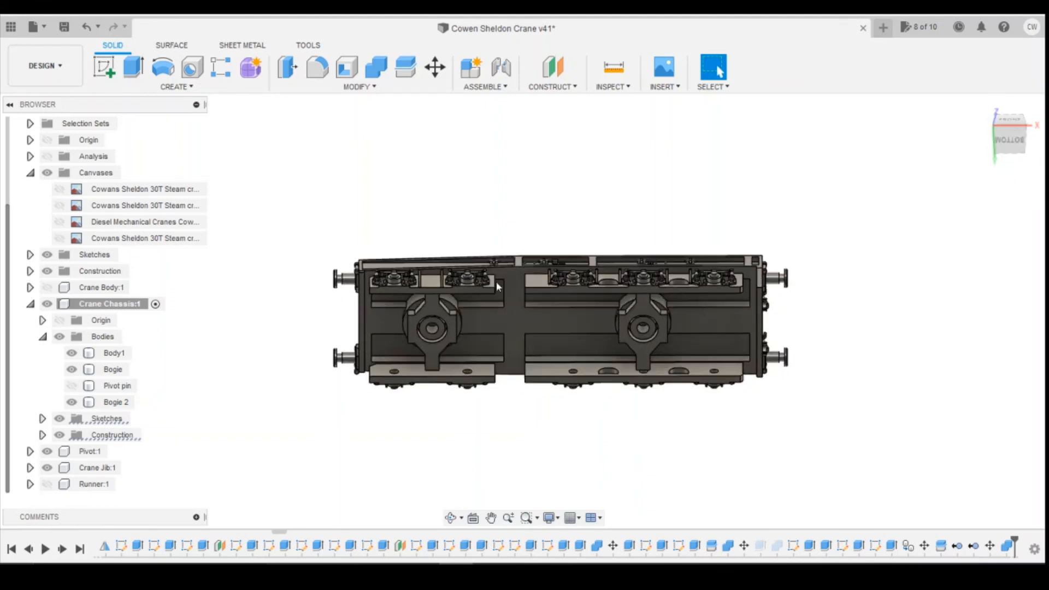
pyautogui.click(34, 27)
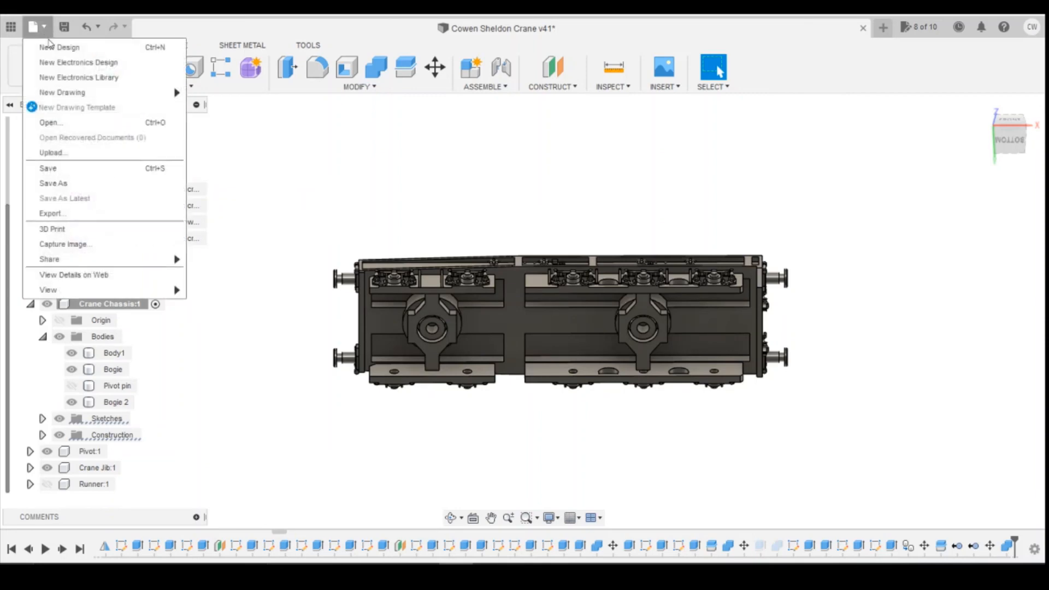
pyautogui.click(74, 228)
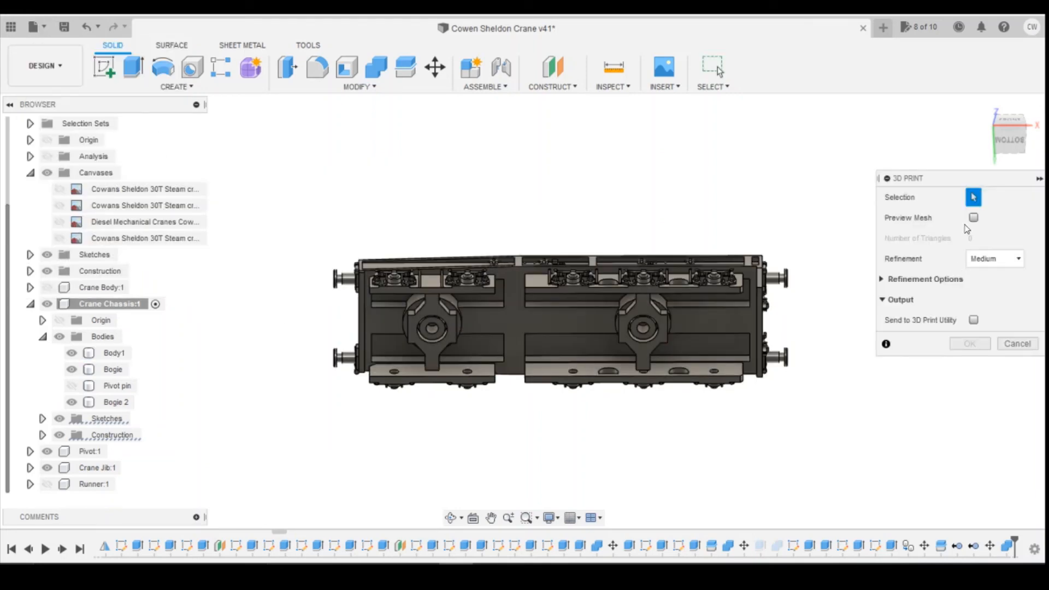
pyautogui.click(571, 334)
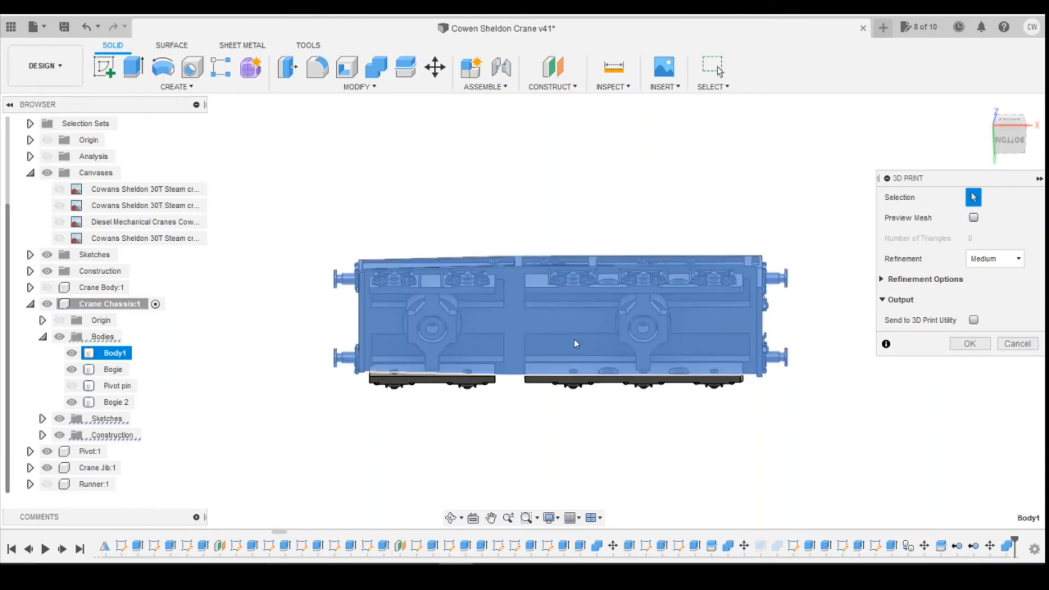
pyautogui.click(669, 291)
pyautogui.click(664, 314)
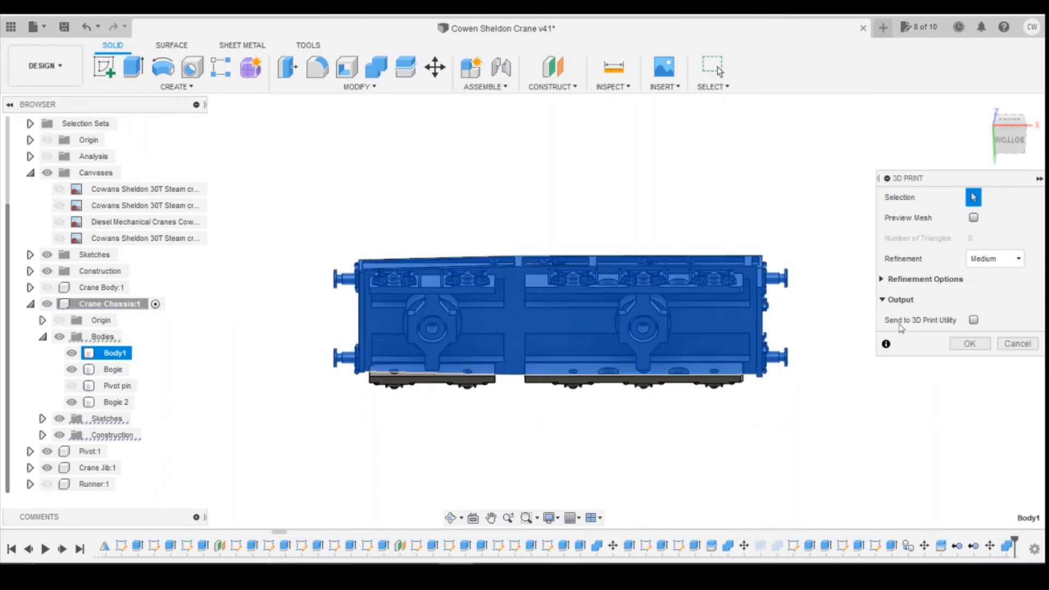
pyautogui.click(962, 344)
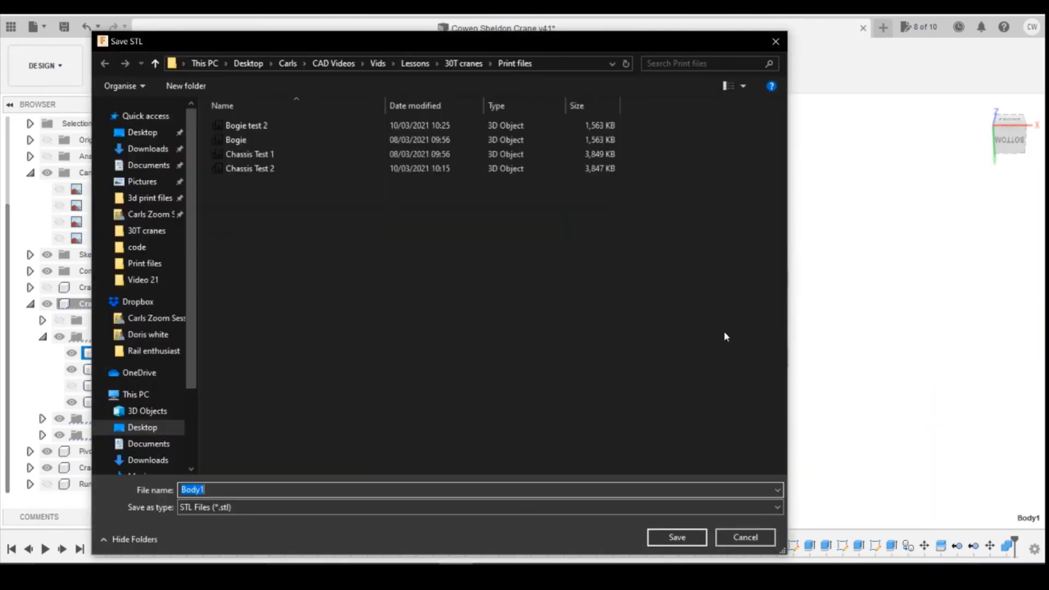
pyautogui.write('chassis')
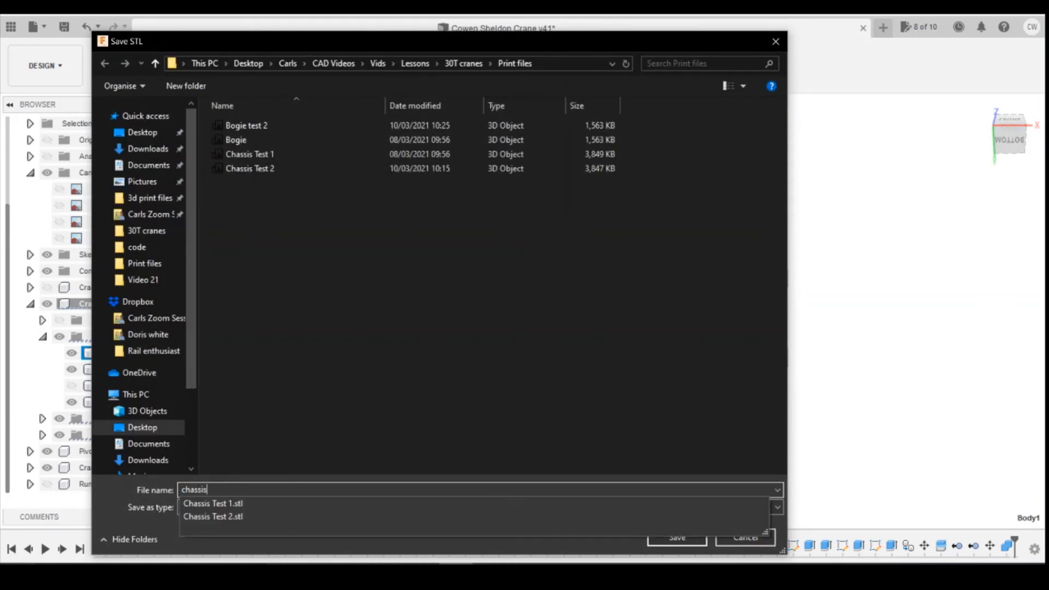
pyautogui.write(' test 3')
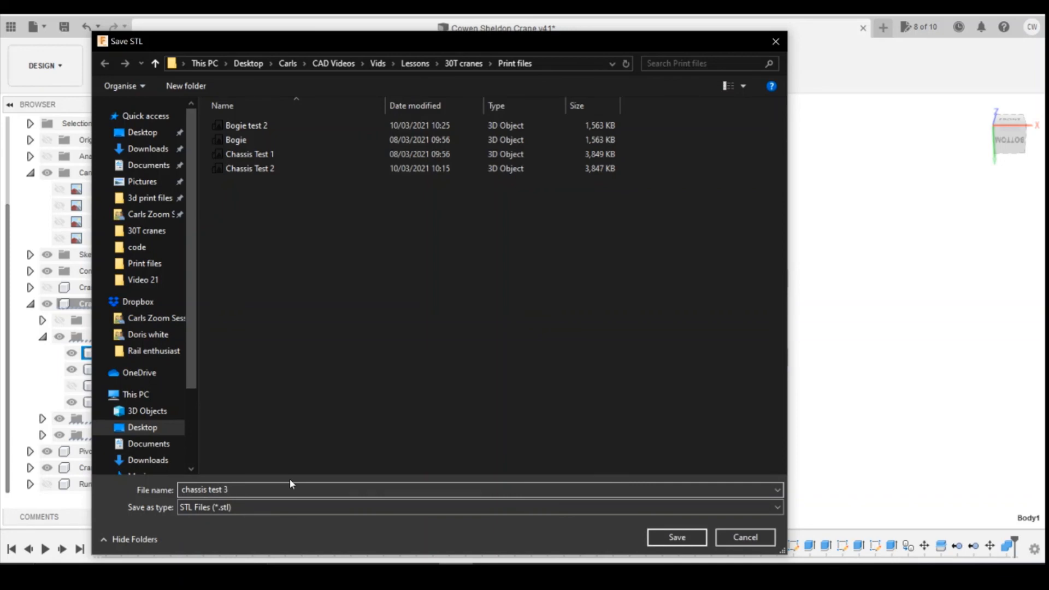
pyautogui.press('Return')
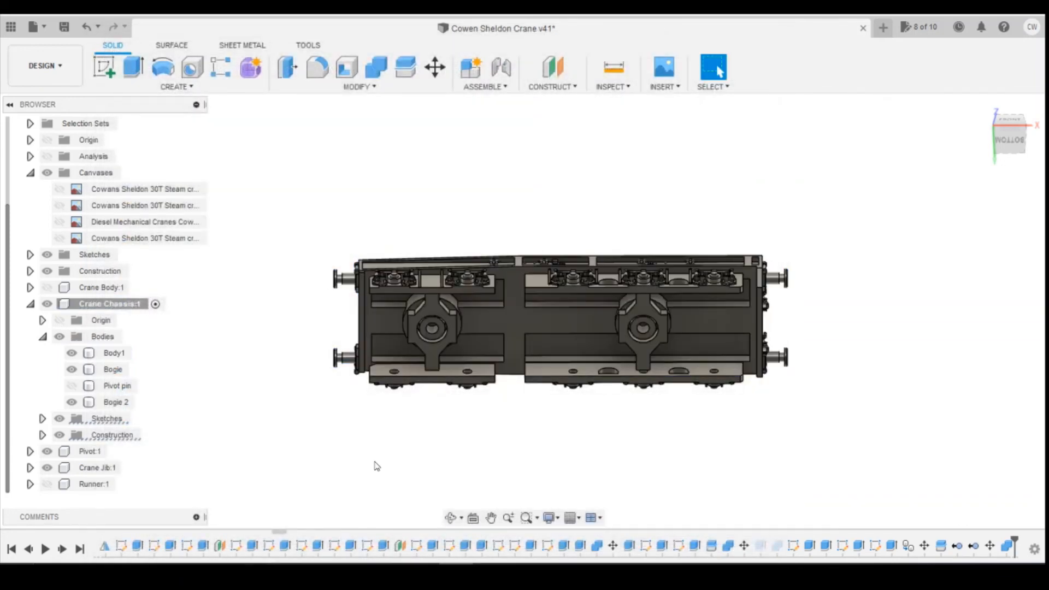
# - Export the Bogie 2 body for 3D printing at Medium refinement as an STL file named Bogie test 3
pyautogui.click(34, 26)
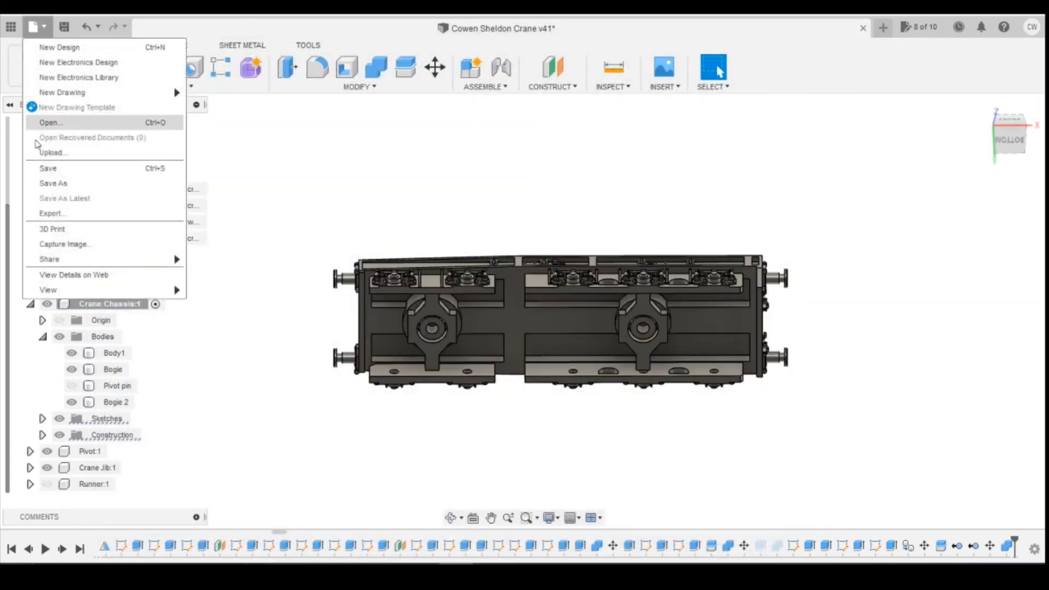
pyautogui.click(51, 229)
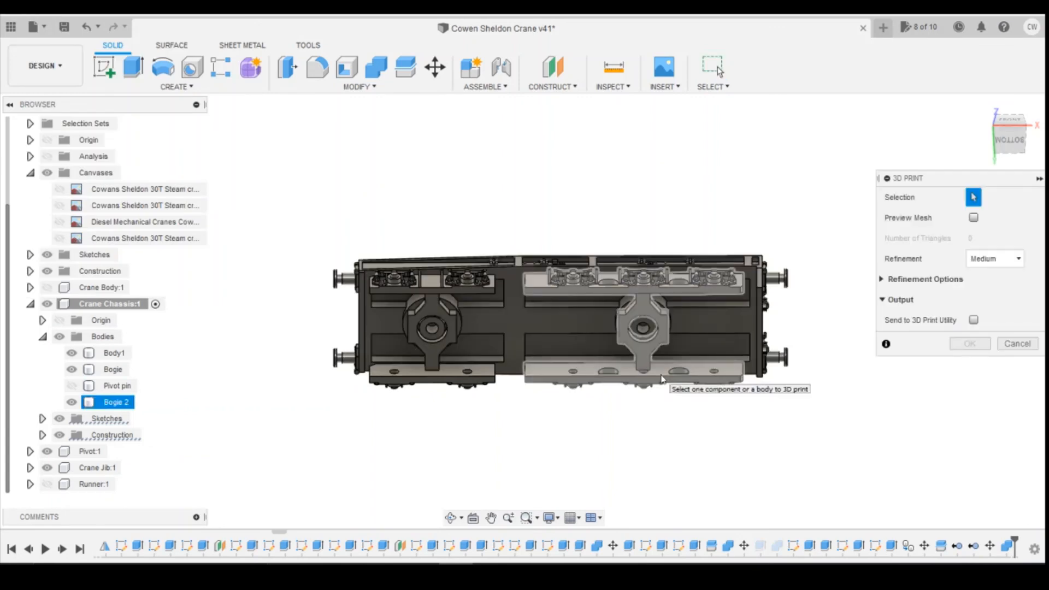
pyautogui.click(727, 391)
pyautogui.click(970, 343)
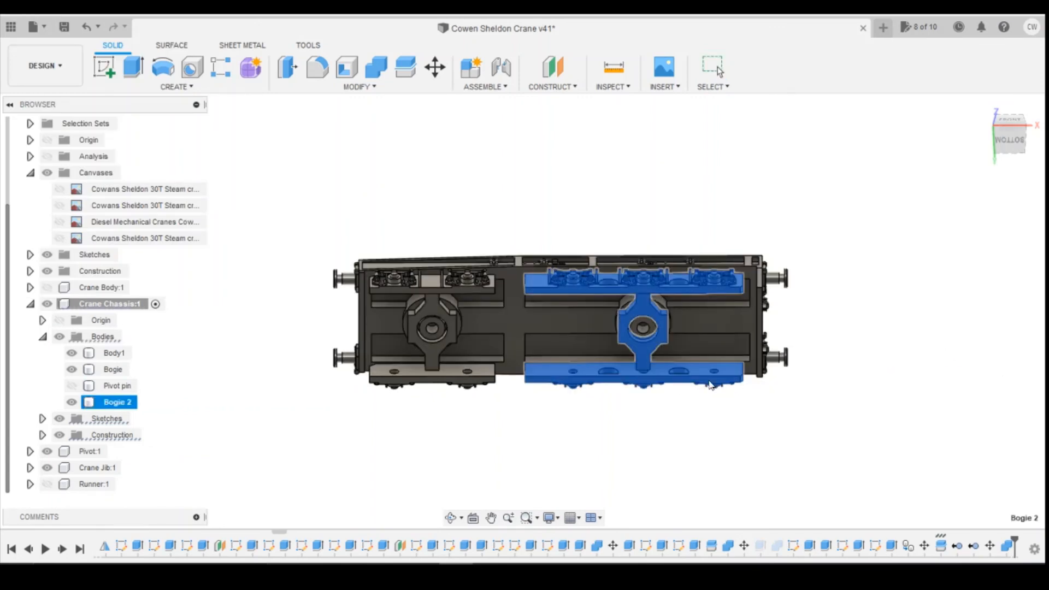
pyautogui.click(249, 126)
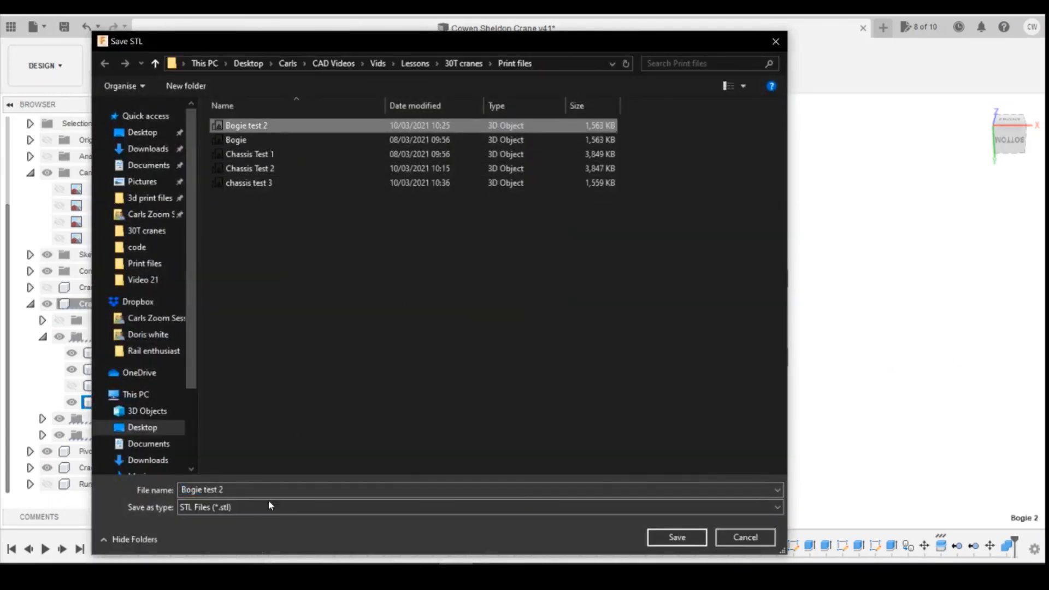
pyautogui.doubleClick(268, 490)
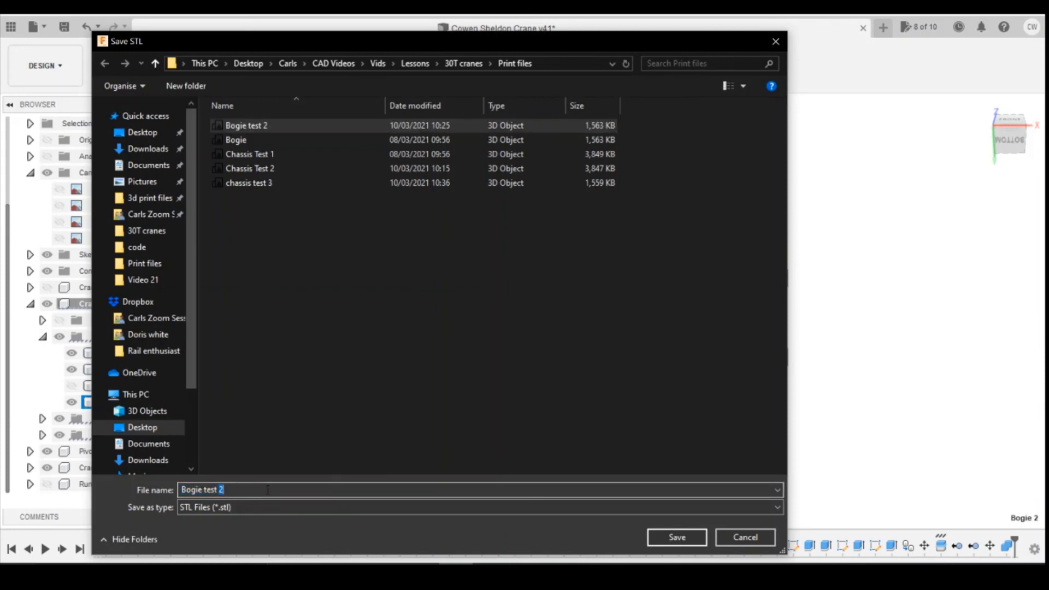
pyautogui.write('3')
pyautogui.press('Return')
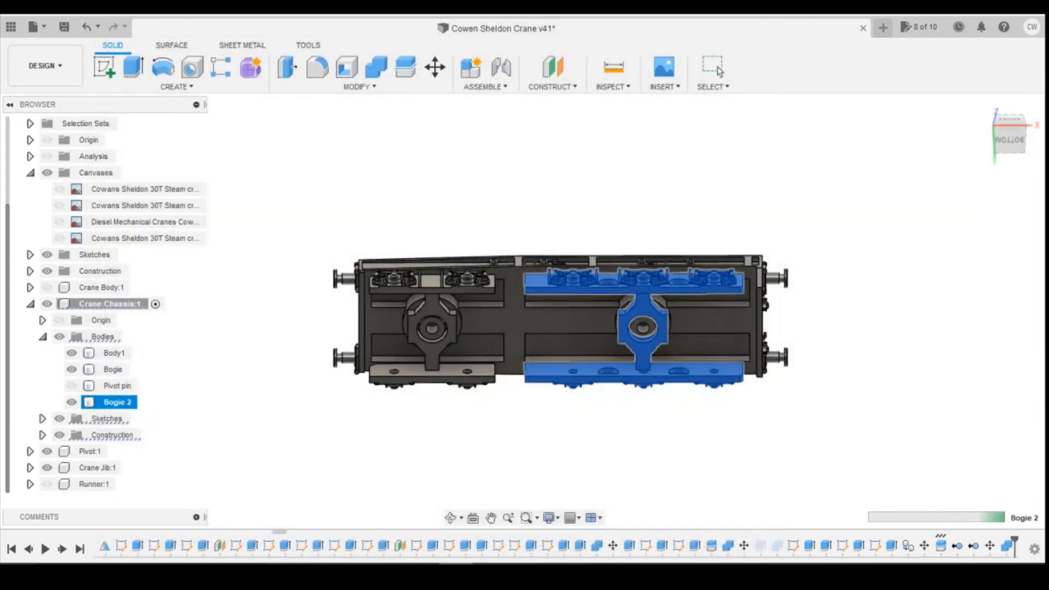
pyautogui.click(716, 68)
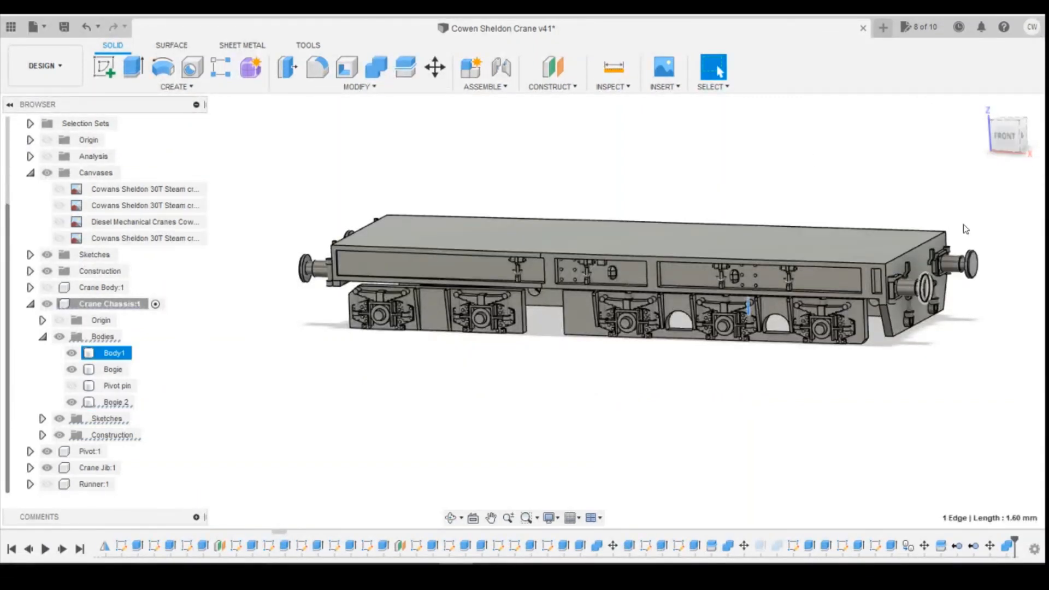
pyautogui.moveTo(1002, 134)
pyautogui.mouseDown()
pyautogui.moveTo(994, 135)
pyautogui.moveTo(1003, 133)
pyautogui.mouseUp()
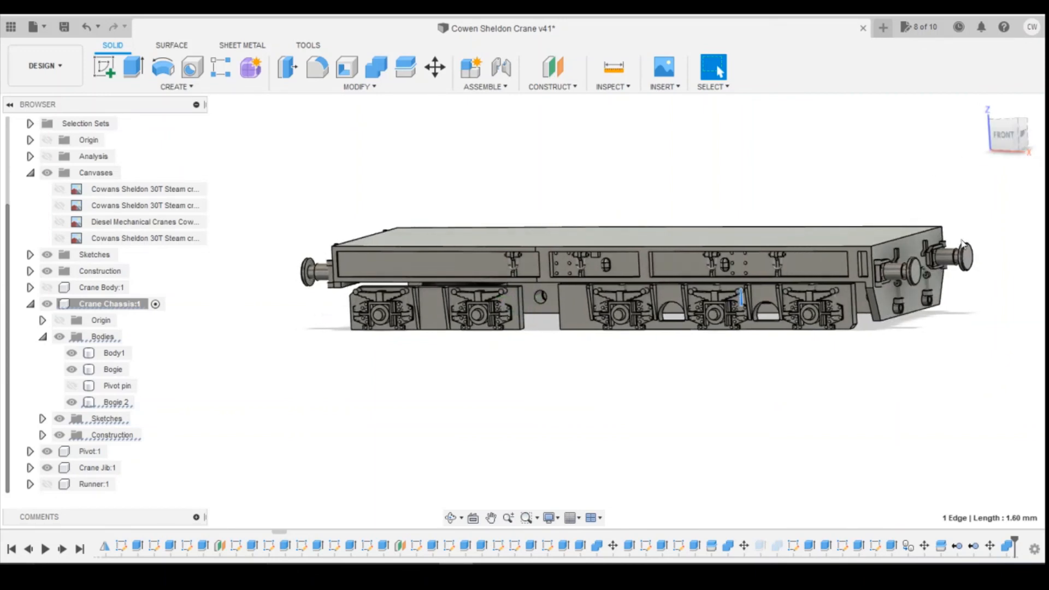